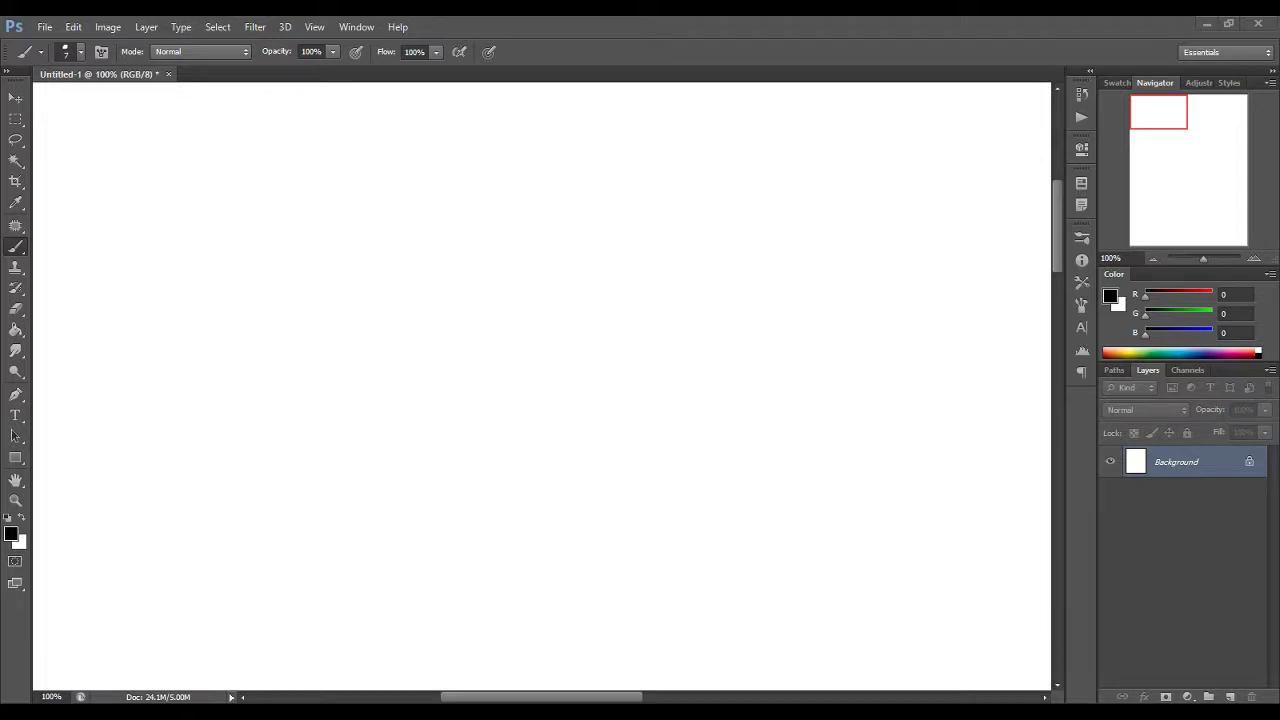
Step: Add a new layer above the background and sketch the angular outline of an eye on it
{"action": "mouse_move", "coordinate": [685, 248]}
{"action": "left_mouse_down"}
{"action": "mouse_move", "coordinate": [644, 383]}
{"action": "mouse_move", "coordinate": [753, 419]}
{"action": "mouse_move", "coordinate": [781, 338]}
{"action": "mouse_move", "coordinate": [703, 265]}
{"action": "mouse_move", "coordinate": [655, 310]}
{"action": "mouse_move", "coordinate": [795, 414]}
{"action": "mouse_move", "coordinate": [584, 339]}
{"action": "mouse_move", "coordinate": [741, 255]}
{"action": "mouse_move", "coordinate": [761, 432]}
{"action": "mouse_move", "coordinate": [666, 471]}
{"action": "left_mouse_up"}
{"action": "key", "text": "ctrl+BackSpace"}
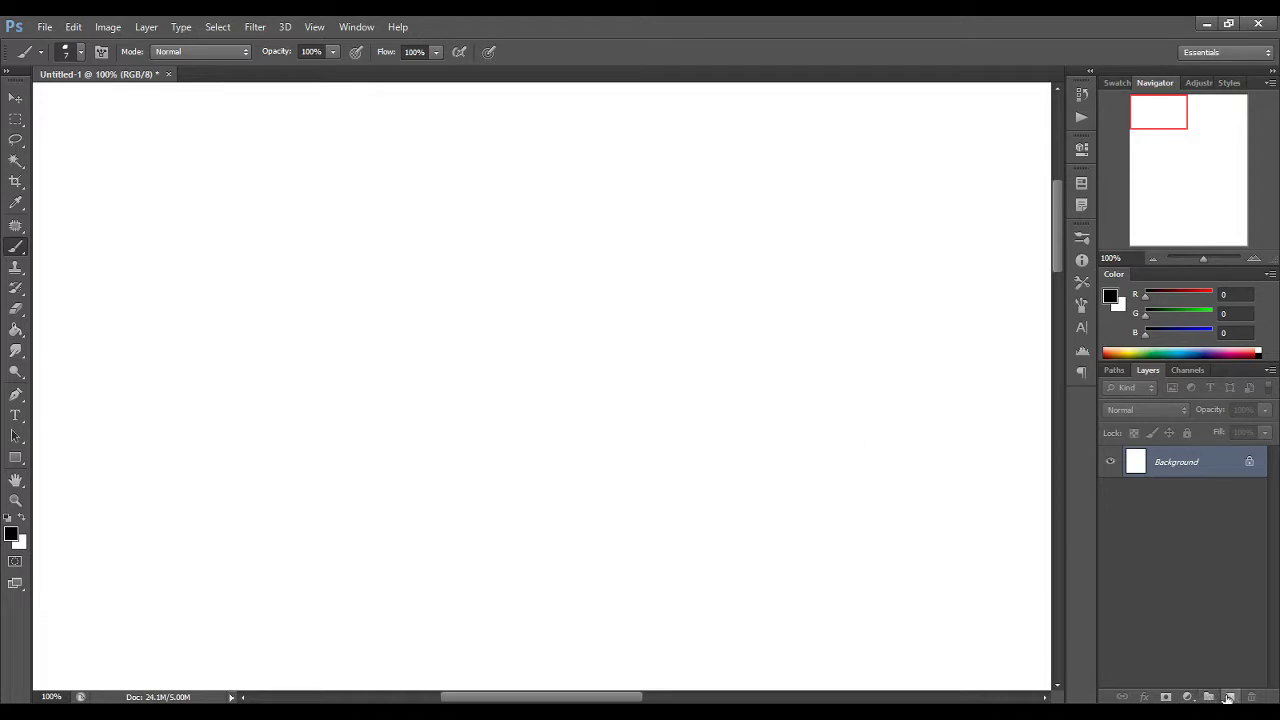
{"action": "left_click", "coordinate": [1230, 697]}
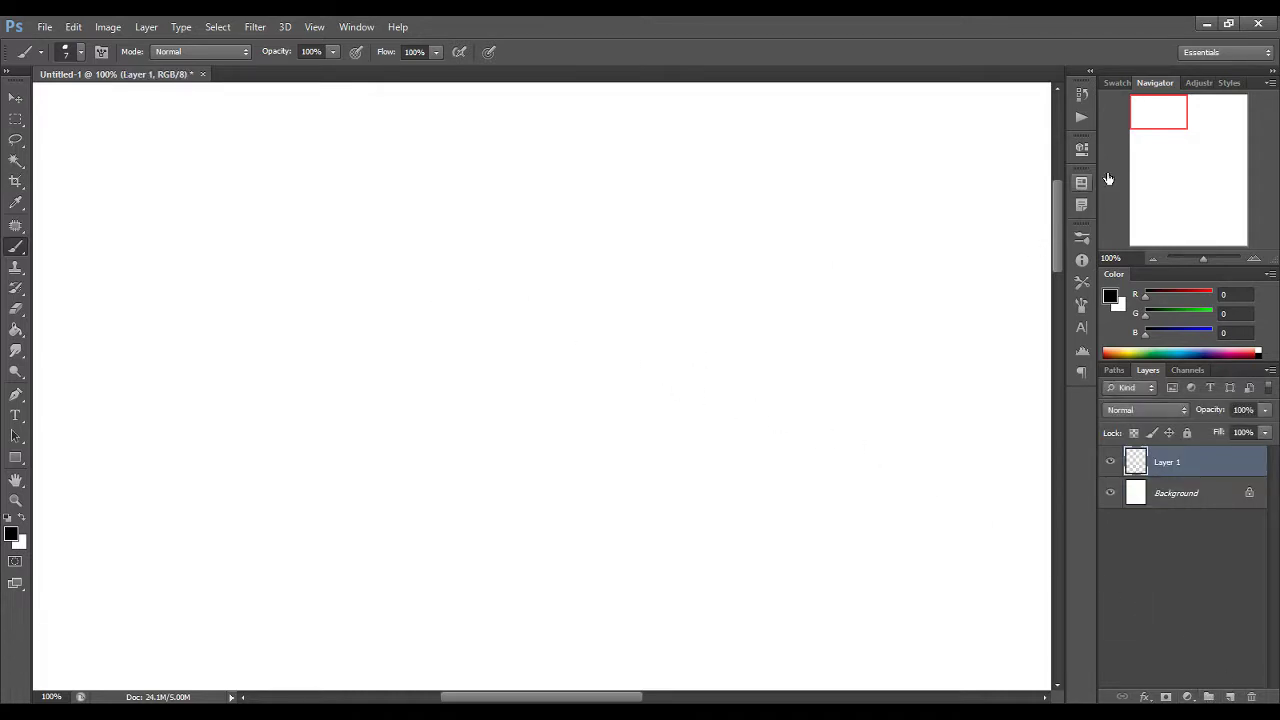
{"action": "left_click_drag", "start_coordinate": [1147, 119], "coordinate": [1098, 103]}
{"action": "mouse_move", "coordinate": [453, 372]}
{"action": "left_mouse_down"}
{"action": "mouse_move", "coordinate": [467, 306]}
{"action": "mouse_move", "coordinate": [626, 272]}
{"action": "mouse_move", "coordinate": [582, 360]}
{"action": "mouse_move", "coordinate": [480, 387]}
{"action": "left_mouse_up"}
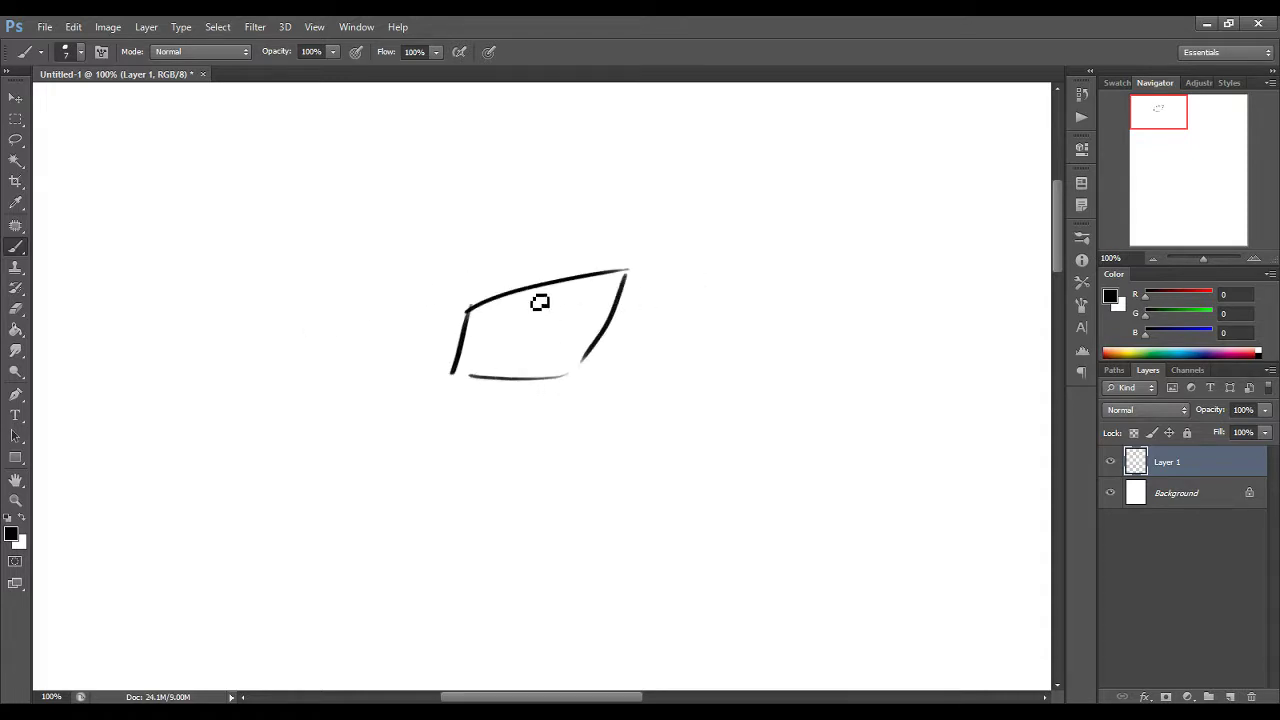
Step: Draw the iris and a solid black pupil under the upper lid, and erase a highlight into the pupil
{"action": "left_click_drag", "start_coordinate": [520, 299], "coordinate": [560, 337]}
{"action": "mouse_move", "coordinate": [580, 295]}
{"action": "left_mouse_down"}
{"action": "mouse_move", "coordinate": [575, 339]}
{"action": "mouse_move", "coordinate": [584, 309]}
{"action": "mouse_move", "coordinate": [551, 326]}
{"action": "mouse_move", "coordinate": [587, 305]}
{"action": "mouse_move", "coordinate": [535, 346]}
{"action": "mouse_move", "coordinate": [595, 303]}
{"action": "mouse_move", "coordinate": [561, 309]}
{"action": "mouse_move", "coordinate": [558, 330]}
{"action": "mouse_move", "coordinate": [576, 309]}
{"action": "mouse_move", "coordinate": [555, 320]}
{"action": "mouse_move", "coordinate": [568, 302]}
{"action": "mouse_move", "coordinate": [569, 318]}
{"action": "mouse_move", "coordinate": [560, 307]}
{"action": "mouse_move", "coordinate": [569, 318]}
{"action": "mouse_move", "coordinate": [537, 346]}
{"action": "mouse_move", "coordinate": [595, 303]}
{"action": "mouse_move", "coordinate": [578, 288]}
{"action": "mouse_move", "coordinate": [564, 302]}
{"action": "mouse_move", "coordinate": [591, 304]}
{"action": "mouse_move", "coordinate": [590, 287]}
{"action": "mouse_move", "coordinate": [557, 314]}
{"action": "mouse_move", "coordinate": [571, 291]}
{"action": "mouse_move", "coordinate": [592, 291]}
{"action": "mouse_move", "coordinate": [591, 304]}
{"action": "mouse_move", "coordinate": [553, 291]}
{"action": "left_mouse_up"}
{"action": "left_click", "coordinate": [15, 308]}
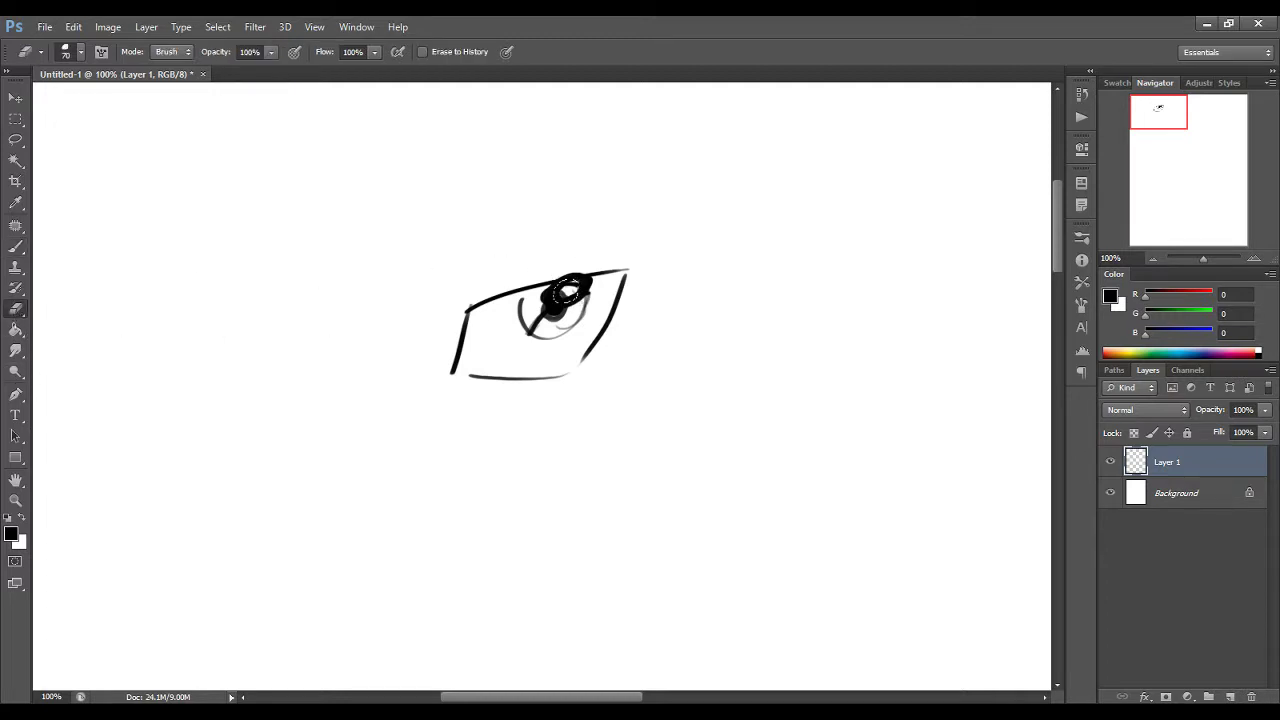
{"action": "mouse_move", "coordinate": [572, 291]}
{"action": "left_mouse_down"}
{"action": "mouse_move", "coordinate": [663, 258]}
{"action": "mouse_move", "coordinate": [632, 287]}
{"action": "left_mouse_up"}
Step: Extend the upper lid into an upswept tip and add short lashes along the outer edge with the brush
{"action": "left_click", "coordinate": [15, 247]}
{"action": "left_click_drag", "start_coordinate": [647, 297], "coordinate": [629, 299]}
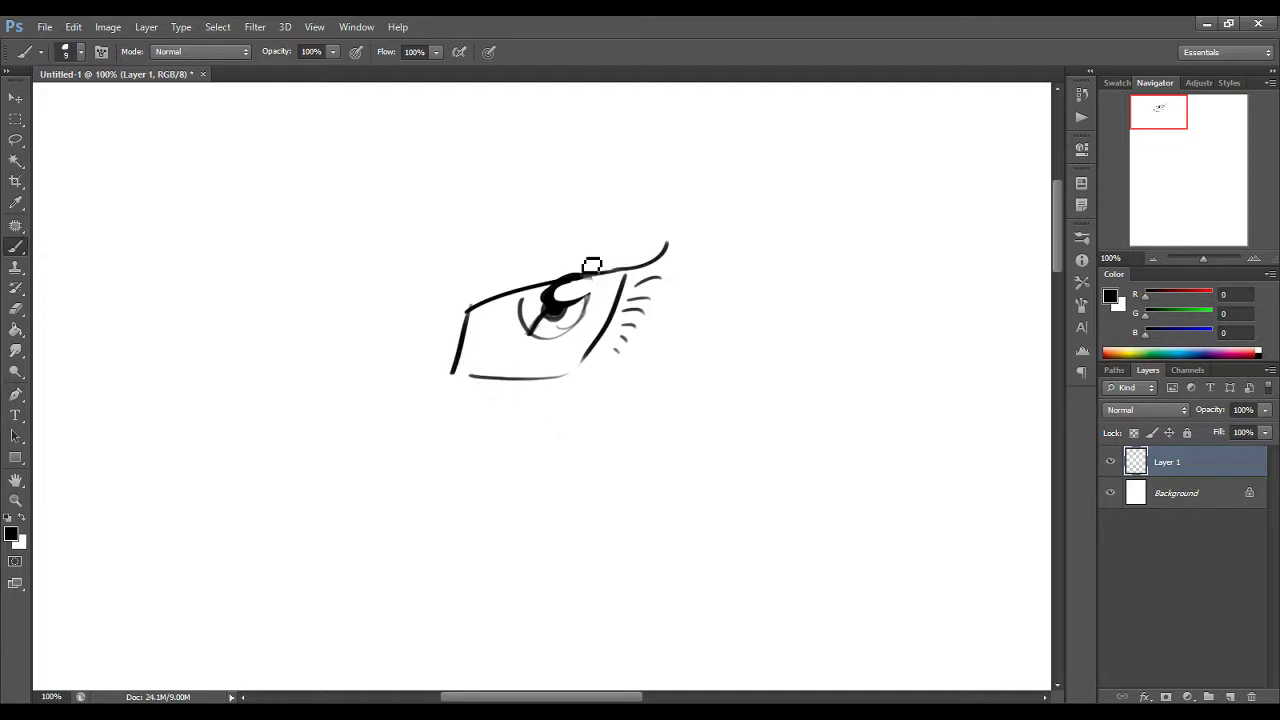
{"action": "key", "text": "ctrl+s"}
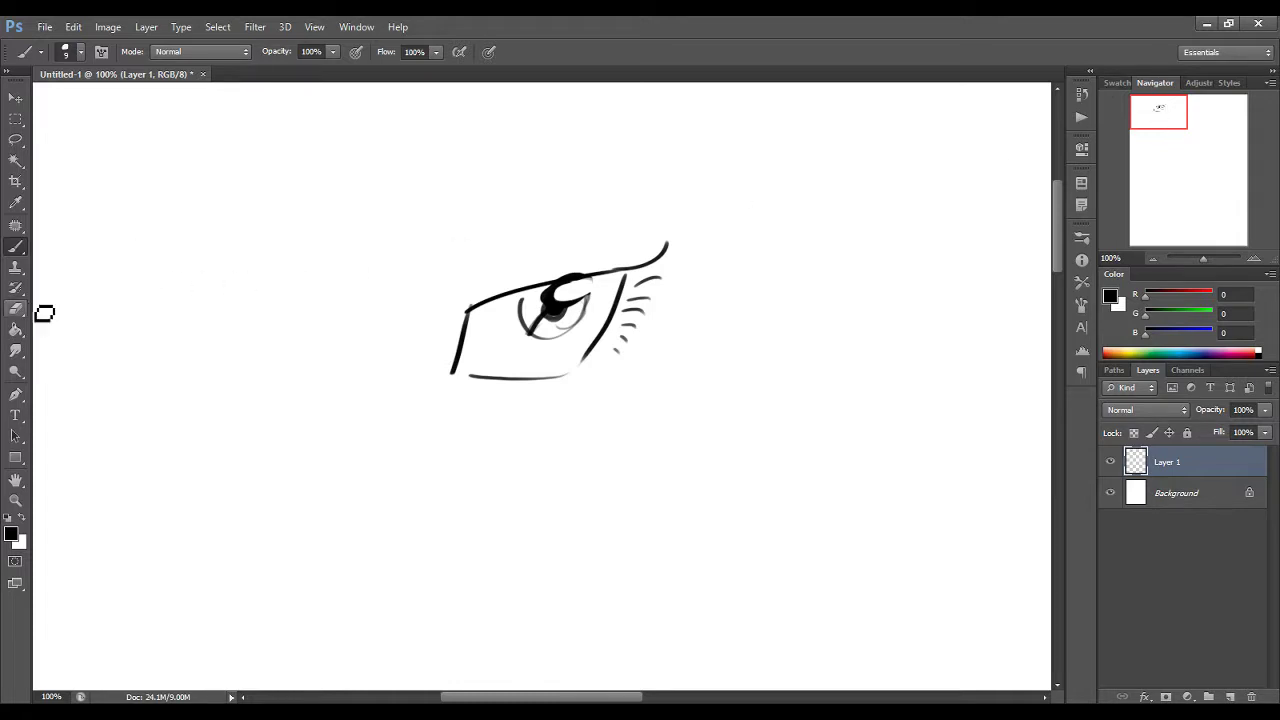
Step: Sketch a narrow, strongly foreshortened eye to the right of the first one, with a filled dark iris
{"action": "left_click_drag", "start_coordinate": [757, 171], "coordinate": [782, 303]}
{"action": "left_click_drag", "start_coordinate": [758, 171], "coordinate": [787, 318]}
{"action": "mouse_move", "coordinate": [780, 251]}
{"action": "left_mouse_down"}
{"action": "mouse_move", "coordinate": [775, 240]}
{"action": "mouse_move", "coordinate": [778, 272]}
{"action": "left_mouse_up"}
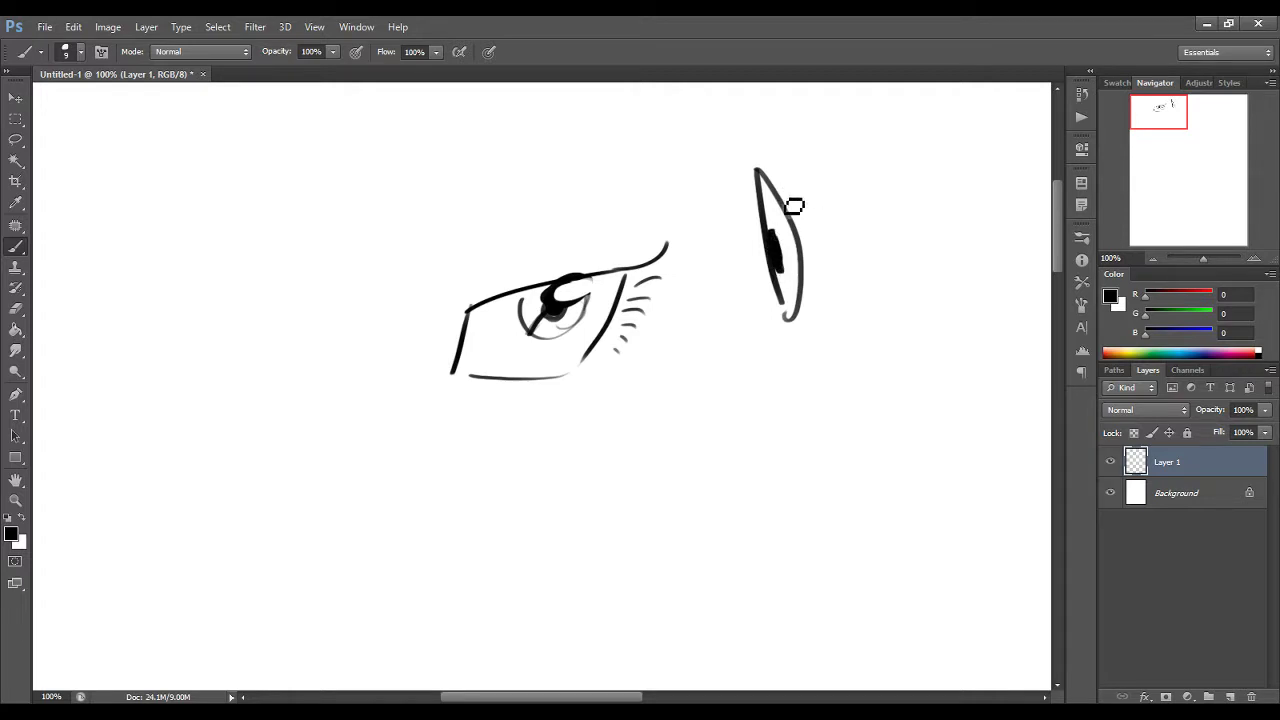
{"action": "mouse_move", "coordinate": [760, 180]}
{"action": "left_mouse_down"}
{"action": "mouse_move", "coordinate": [792, 228]}
{"action": "mouse_move", "coordinate": [779, 241]}
{"action": "left_mouse_up"}
{"action": "left_click_drag", "start_coordinate": [781, 298], "coordinate": [788, 318]}
Step: Sketch a three-quarter-view eye below the first studies, using a loose eyeball circle, brow contour, lids, iris and pupil
{"action": "left_click_drag", "start_coordinate": [1149, 115], "coordinate": [1149, 146]}
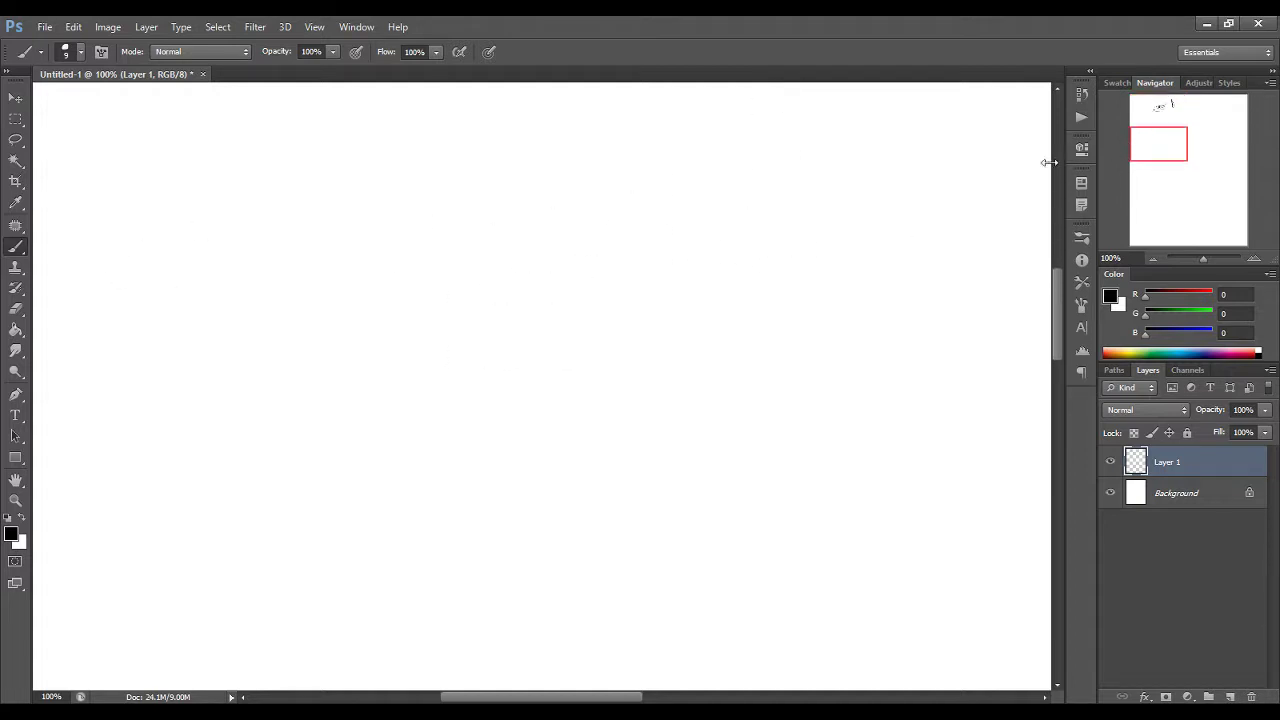
{"action": "mouse_move", "coordinate": [491, 265]}
{"action": "left_mouse_down"}
{"action": "mouse_move", "coordinate": [519, 443]}
{"action": "mouse_move", "coordinate": [375, 274]}
{"action": "mouse_move", "coordinate": [507, 460]}
{"action": "mouse_move", "coordinate": [377, 264]}
{"action": "mouse_move", "coordinate": [515, 450]}
{"action": "mouse_move", "coordinate": [419, 270]}
{"action": "left_mouse_up"}
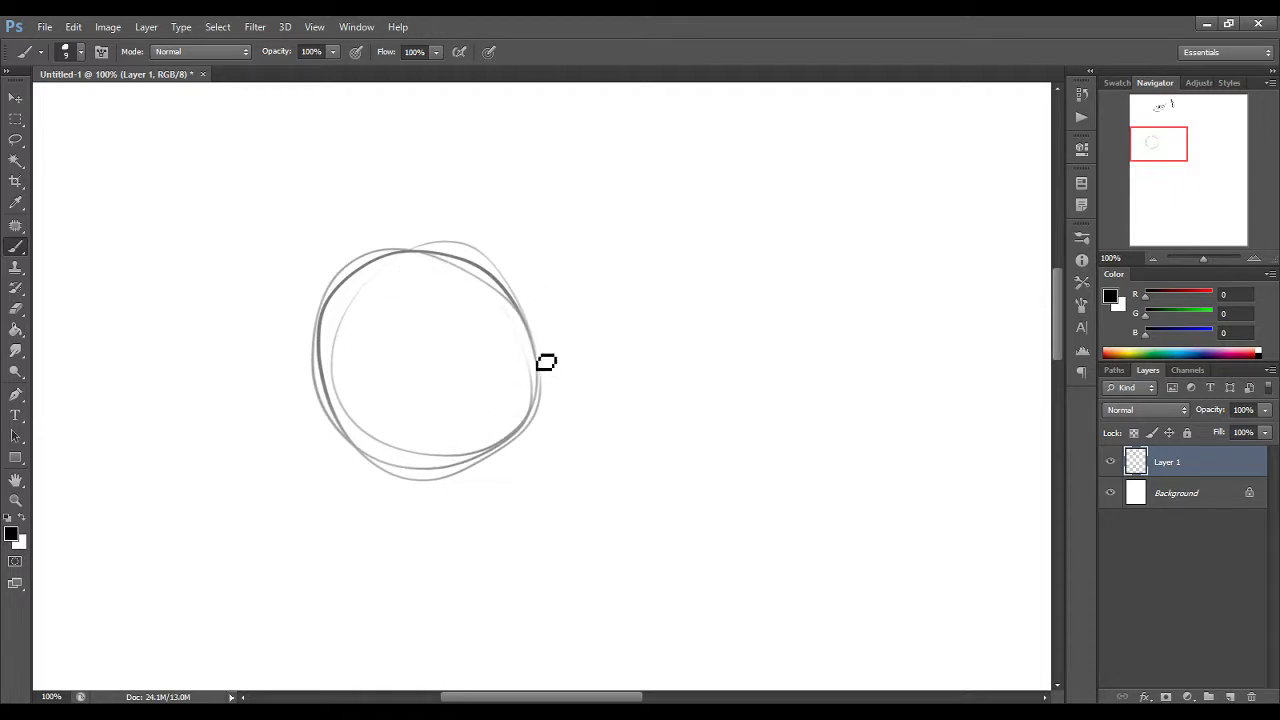
{"action": "mouse_move", "coordinate": [398, 490]}
{"action": "left_mouse_down"}
{"action": "mouse_move", "coordinate": [423, 344]}
{"action": "mouse_move", "coordinate": [411, 344]}
{"action": "mouse_move", "coordinate": [514, 302]}
{"action": "mouse_move", "coordinate": [469, 287]}
{"action": "mouse_move", "coordinate": [518, 294]}
{"action": "mouse_move", "coordinate": [551, 368]}
{"action": "mouse_move", "coordinate": [544, 453]}
{"action": "mouse_move", "coordinate": [543, 423]}
{"action": "mouse_move", "coordinate": [508, 502]}
{"action": "mouse_move", "coordinate": [410, 536]}
{"action": "left_mouse_up"}
{"action": "mouse_move", "coordinate": [556, 267]}
{"action": "left_mouse_down"}
{"action": "mouse_move", "coordinate": [413, 350]}
{"action": "mouse_move", "coordinate": [403, 514]}
{"action": "left_mouse_up"}
{"action": "mouse_move", "coordinate": [557, 284]}
{"action": "left_mouse_down"}
{"action": "mouse_move", "coordinate": [540, 324]}
{"action": "mouse_move", "coordinate": [551, 360]}
{"action": "mouse_move", "coordinate": [461, 397]}
{"action": "mouse_move", "coordinate": [486, 377]}
{"action": "mouse_move", "coordinate": [435, 447]}
{"action": "mouse_move", "coordinate": [501, 350]}
{"action": "left_mouse_up"}
{"action": "left_click_drag", "start_coordinate": [435, 410], "coordinate": [550, 342]}
{"action": "mouse_move", "coordinate": [481, 370]}
{"action": "left_mouse_down"}
{"action": "mouse_move", "coordinate": [546, 349]}
{"action": "mouse_move", "coordinate": [519, 324]}
{"action": "mouse_move", "coordinate": [453, 360]}
{"action": "mouse_move", "coordinate": [424, 455]}
{"action": "mouse_move", "coordinate": [542, 426]}
{"action": "mouse_move", "coordinate": [543, 381]}
{"action": "mouse_move", "coordinate": [498, 449]}
{"action": "mouse_move", "coordinate": [540, 308]}
{"action": "mouse_move", "coordinate": [516, 435]}
{"action": "mouse_move", "coordinate": [489, 393]}
{"action": "mouse_move", "coordinate": [536, 365]}
{"action": "mouse_move", "coordinate": [536, 416]}
{"action": "mouse_move", "coordinate": [508, 381]}
{"action": "mouse_move", "coordinate": [512, 372]}
{"action": "left_mouse_up"}
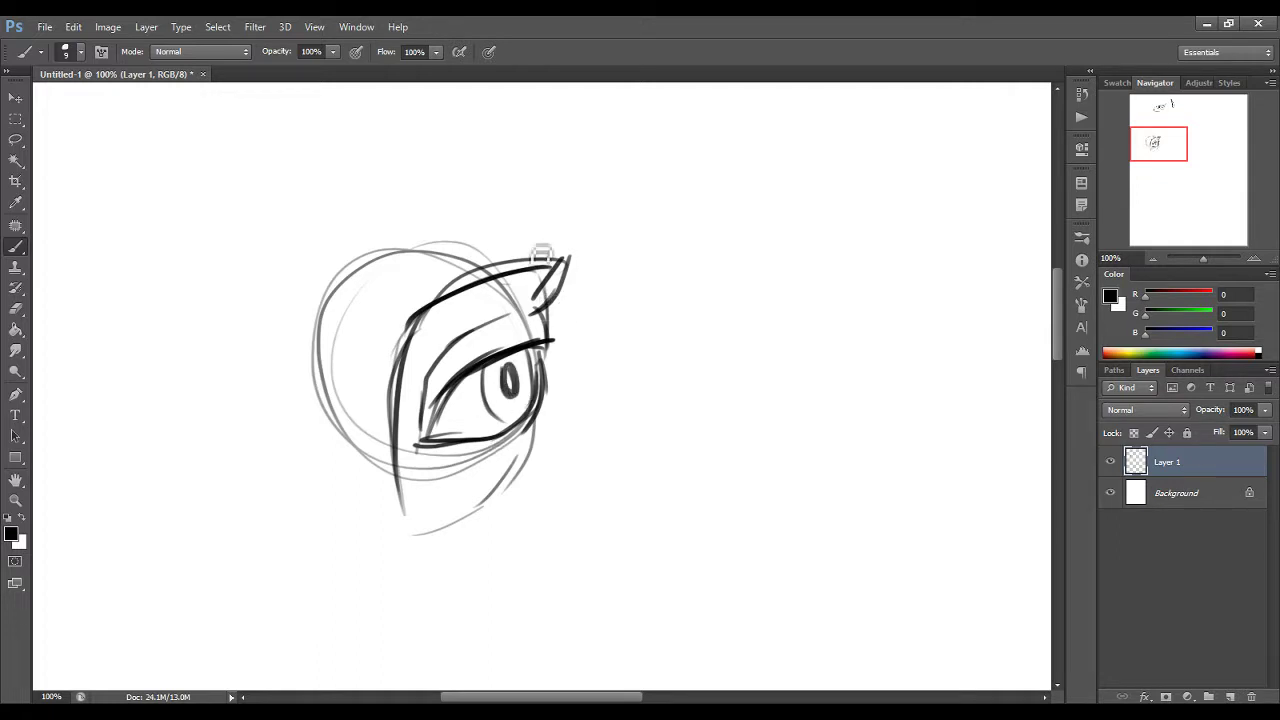
Step: Sketch the rounded brow ridge and forehead volume above the three-quarter eye with loose curved strokes
{"action": "left_click_drag", "start_coordinate": [391, 429], "coordinate": [405, 279]}
{"action": "mouse_move", "coordinate": [408, 234]}
{"action": "left_mouse_down"}
{"action": "mouse_move", "coordinate": [505, 206]}
{"action": "mouse_move", "coordinate": [589, 232]}
{"action": "mouse_move", "coordinate": [569, 221]}
{"action": "mouse_move", "coordinate": [572, 292]}
{"action": "mouse_move", "coordinate": [535, 300]}
{"action": "left_mouse_up"}
{"action": "mouse_move", "coordinate": [449, 223]}
{"action": "left_mouse_down"}
{"action": "mouse_move", "coordinate": [485, 331]}
{"action": "mouse_move", "coordinate": [396, 358]}
{"action": "mouse_move", "coordinate": [425, 283]}
{"action": "left_mouse_up"}
{"action": "mouse_move", "coordinate": [556, 248]}
{"action": "left_mouse_down"}
{"action": "mouse_move", "coordinate": [546, 314]}
{"action": "mouse_move", "coordinate": [585, 238]}
{"action": "mouse_move", "coordinate": [550, 314]}
{"action": "left_mouse_up"}
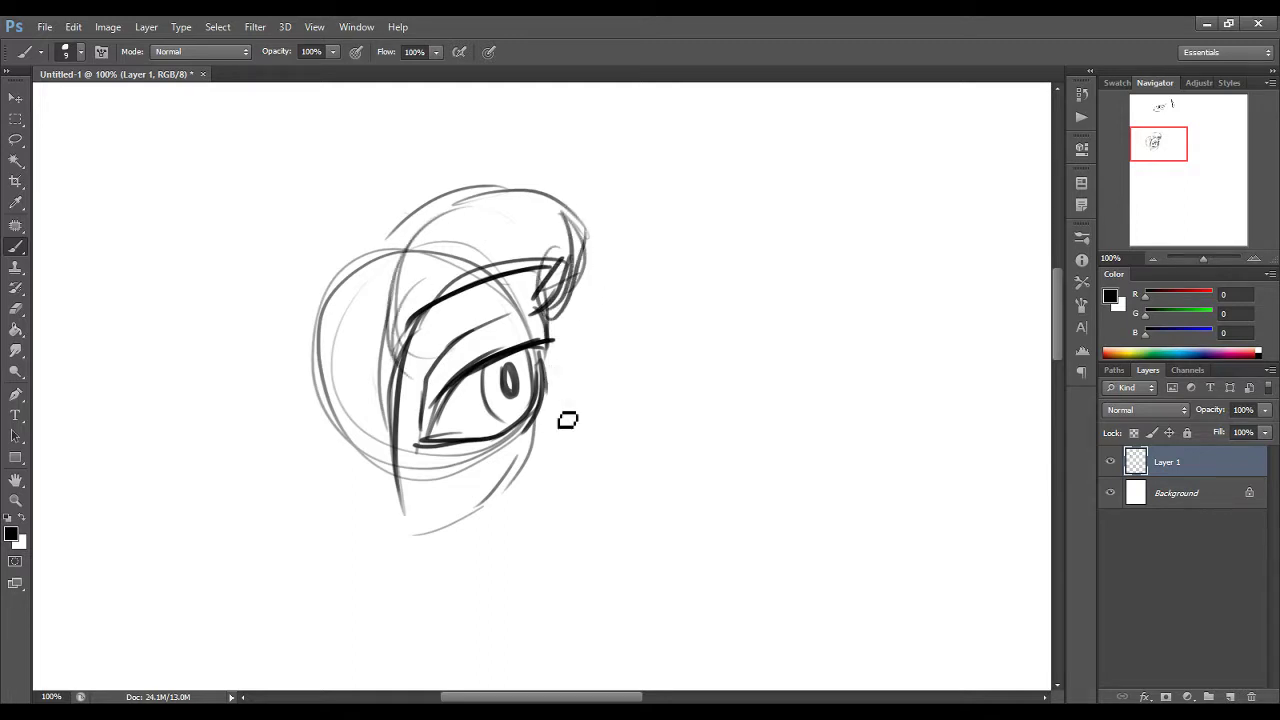
Step: Sketch the cheek and nose contours below the three-quarter eye, including a long diagonal line from the inner corner
{"action": "mouse_move", "coordinate": [545, 398]}
{"action": "left_mouse_down"}
{"action": "mouse_move", "coordinate": [575, 499]}
{"action": "mouse_move", "coordinate": [536, 472]}
{"action": "mouse_move", "coordinate": [574, 480]}
{"action": "mouse_move", "coordinate": [452, 578]}
{"action": "left_mouse_up"}
{"action": "left_click_drag", "start_coordinate": [518, 536], "coordinate": [403, 547]}
{"action": "mouse_move", "coordinate": [548, 398]}
{"action": "left_mouse_down"}
{"action": "mouse_move", "coordinate": [582, 483]}
{"action": "mouse_move", "coordinate": [583, 617]}
{"action": "left_mouse_up"}
{"action": "left_click_drag", "start_coordinate": [562, 476], "coordinate": [580, 589]}
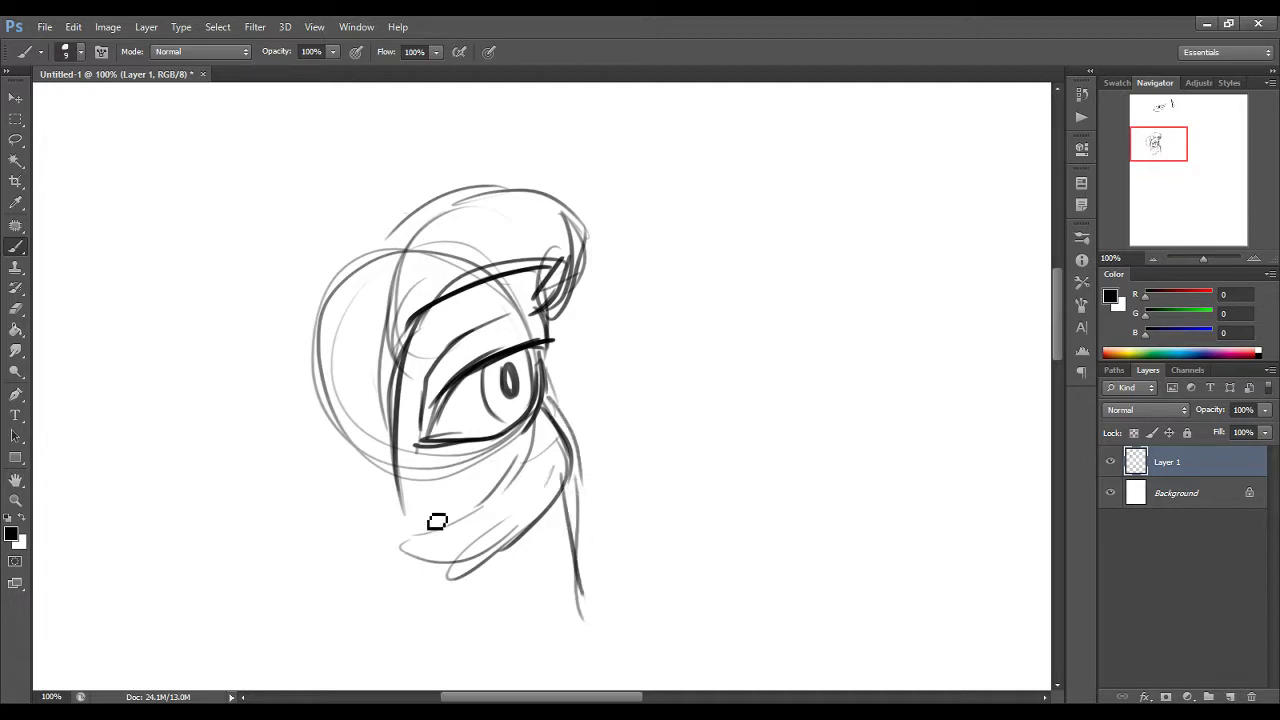
{"action": "left_click_drag", "start_coordinate": [416, 443], "coordinate": [512, 588]}
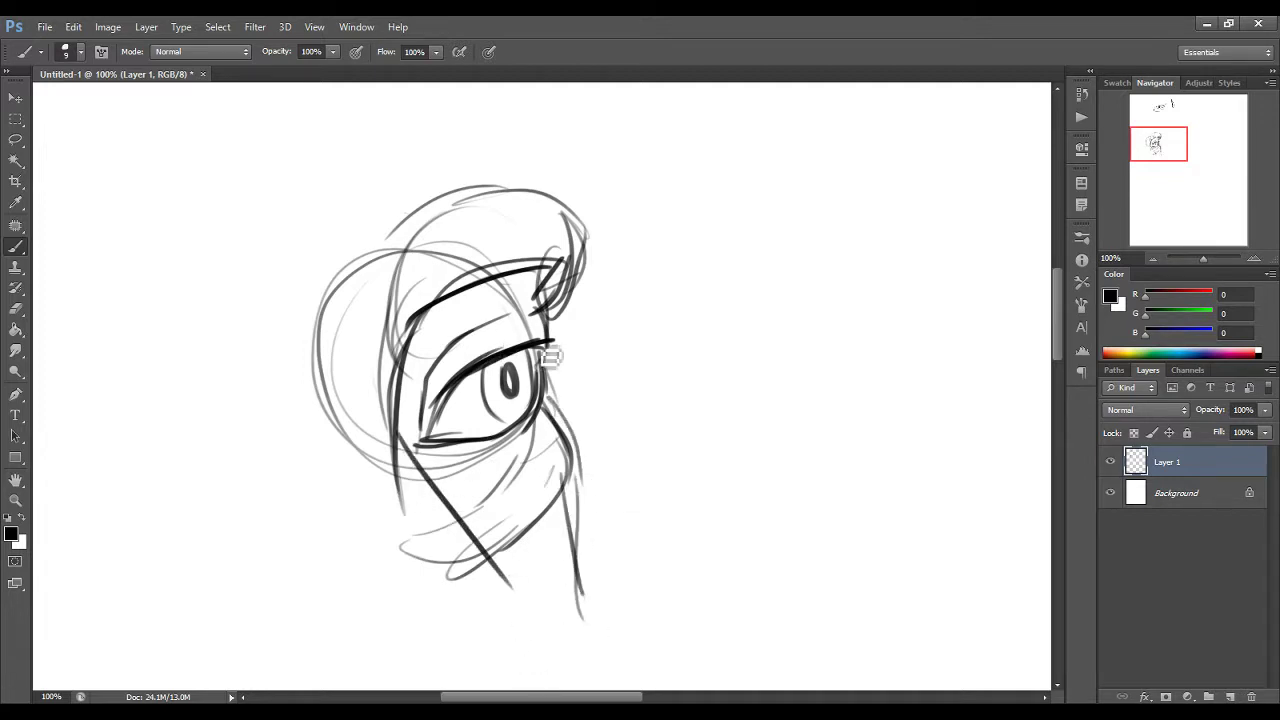
Step: Add lashes to the three-quarter eye, darken its lids and left corner, and loosely mark the eyeball curve behind them
{"action": "left_click_drag", "start_coordinate": [542, 348], "coordinate": [575, 346]}
{"action": "mouse_move", "coordinate": [542, 386]}
{"action": "left_mouse_down"}
{"action": "mouse_move", "coordinate": [563, 380]}
{"action": "mouse_move", "coordinate": [553, 425]}
{"action": "mouse_move", "coordinate": [541, 425]}
{"action": "left_mouse_up"}
{"action": "left_click_drag", "start_coordinate": [528, 432], "coordinate": [511, 441]}
{"action": "left_click_drag", "start_coordinate": [425, 441], "coordinate": [476, 370]}
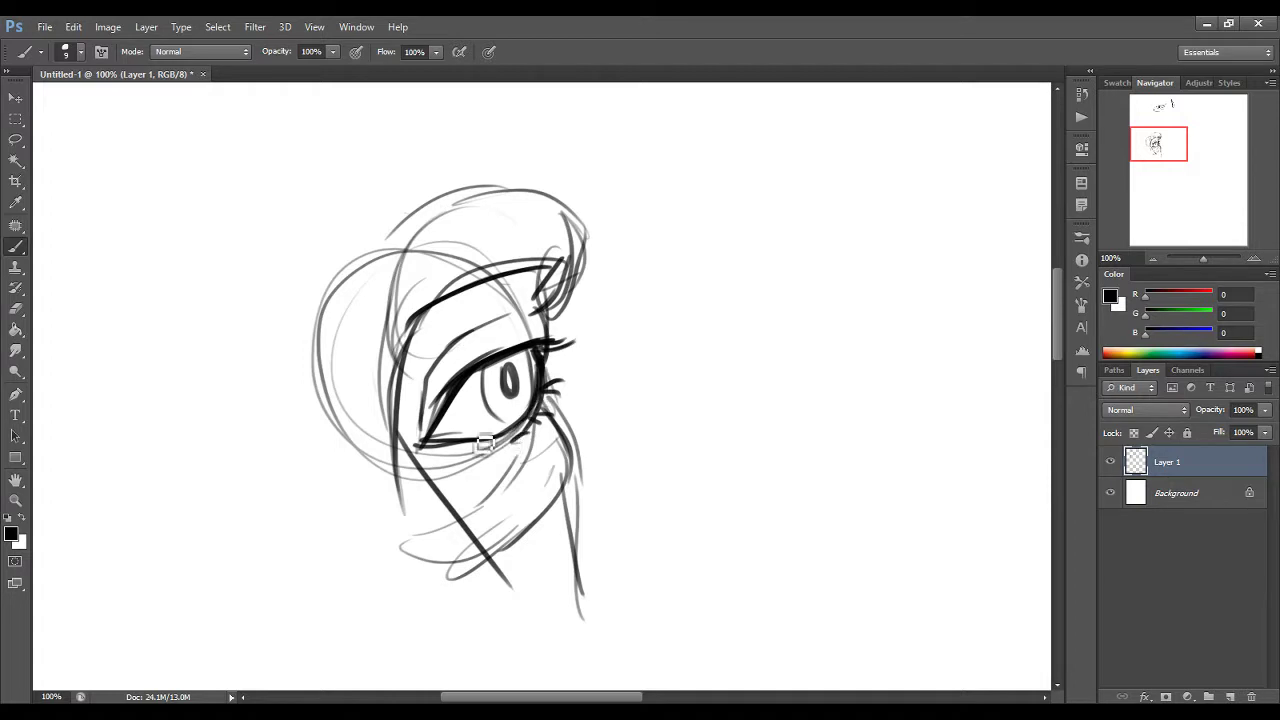
{"action": "left_click_drag", "start_coordinate": [450, 411], "coordinate": [434, 460]}
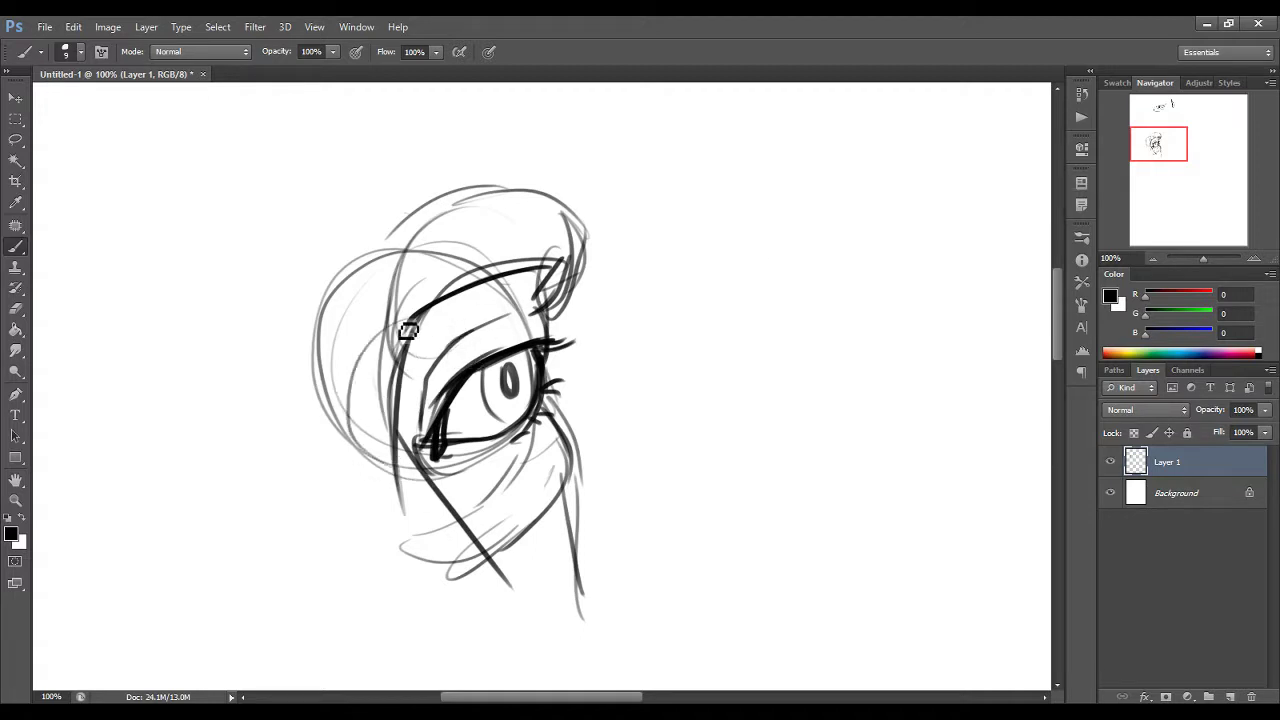
{"action": "left_click_drag", "start_coordinate": [430, 302], "coordinate": [396, 432]}
Step: Sketch a dome-shaped eye with a flat lower edge, round iris and small pupil beside the three-quarter eye
{"action": "mouse_move", "coordinate": [808, 219]}
{"action": "left_mouse_down"}
{"action": "mouse_move", "coordinate": [737, 316]}
{"action": "mouse_move", "coordinate": [746, 353]}
{"action": "mouse_move", "coordinate": [860, 345]}
{"action": "left_mouse_up"}
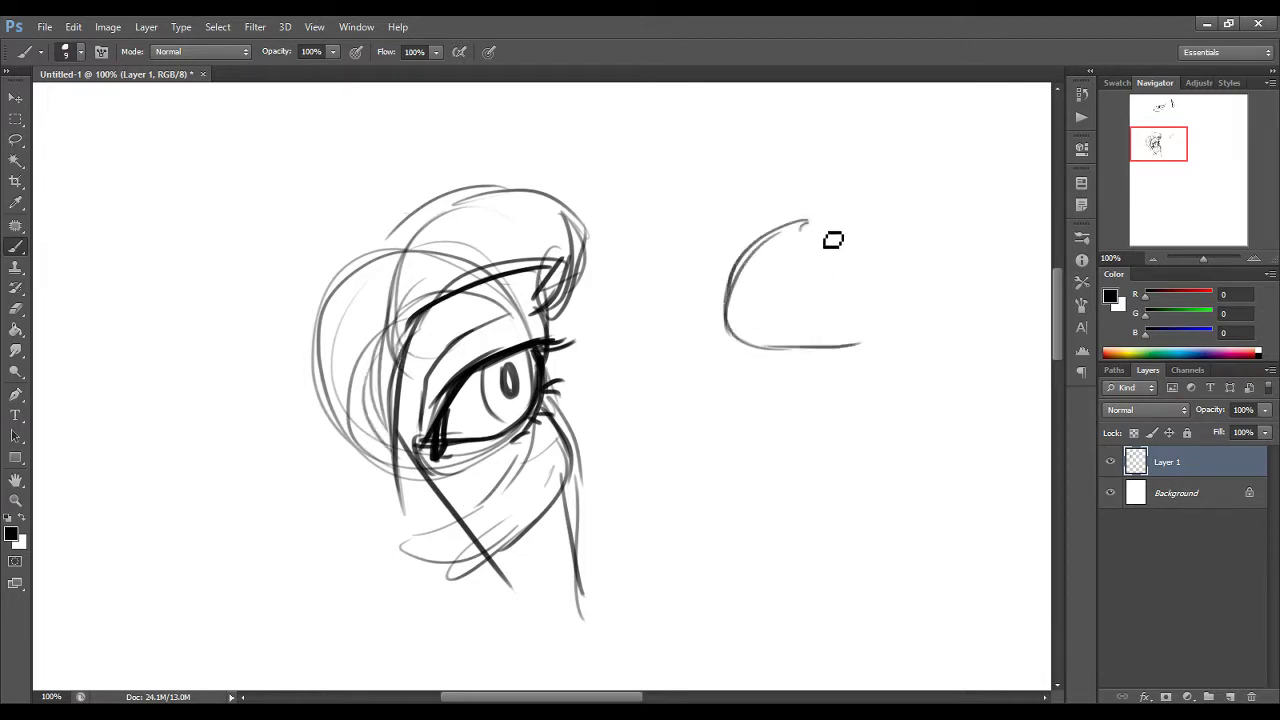
{"action": "mouse_move", "coordinate": [795, 232]}
{"action": "left_mouse_down"}
{"action": "mouse_move", "coordinate": [883, 301]}
{"action": "mouse_move", "coordinate": [826, 246]}
{"action": "mouse_move", "coordinate": [874, 315]}
{"action": "left_mouse_up"}
{"action": "mouse_move", "coordinate": [864, 255]}
{"action": "left_mouse_down"}
{"action": "mouse_move", "coordinate": [877, 331]}
{"action": "mouse_move", "coordinate": [831, 350]}
{"action": "mouse_move", "coordinate": [882, 314]}
{"action": "mouse_move", "coordinate": [872, 280]}
{"action": "mouse_move", "coordinate": [850, 306]}
{"action": "mouse_move", "coordinate": [775, 325]}
{"action": "mouse_move", "coordinate": [808, 299]}
{"action": "left_mouse_up"}
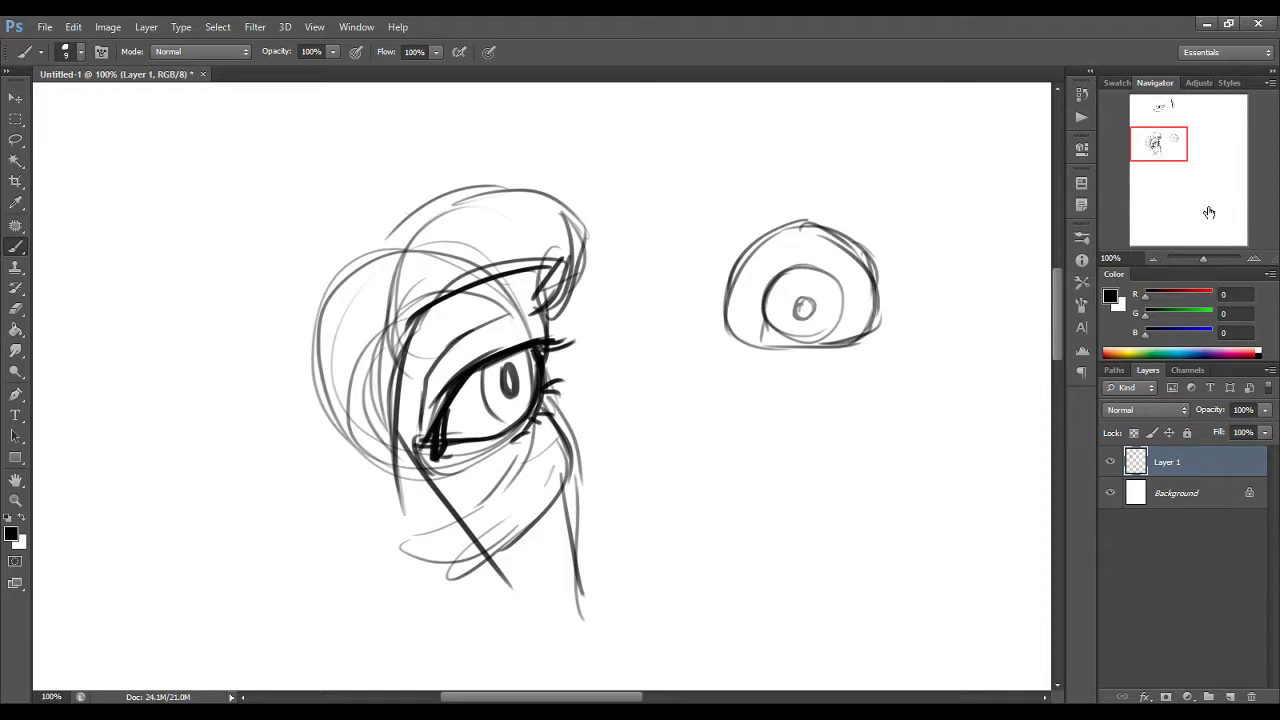
Step: Sketch a small rounded triangular eye to the right of the dome-shaped one, with a shaded iris and dark pupil
{"action": "left_click_drag", "start_coordinate": [1169, 152], "coordinate": [1184, 150]}
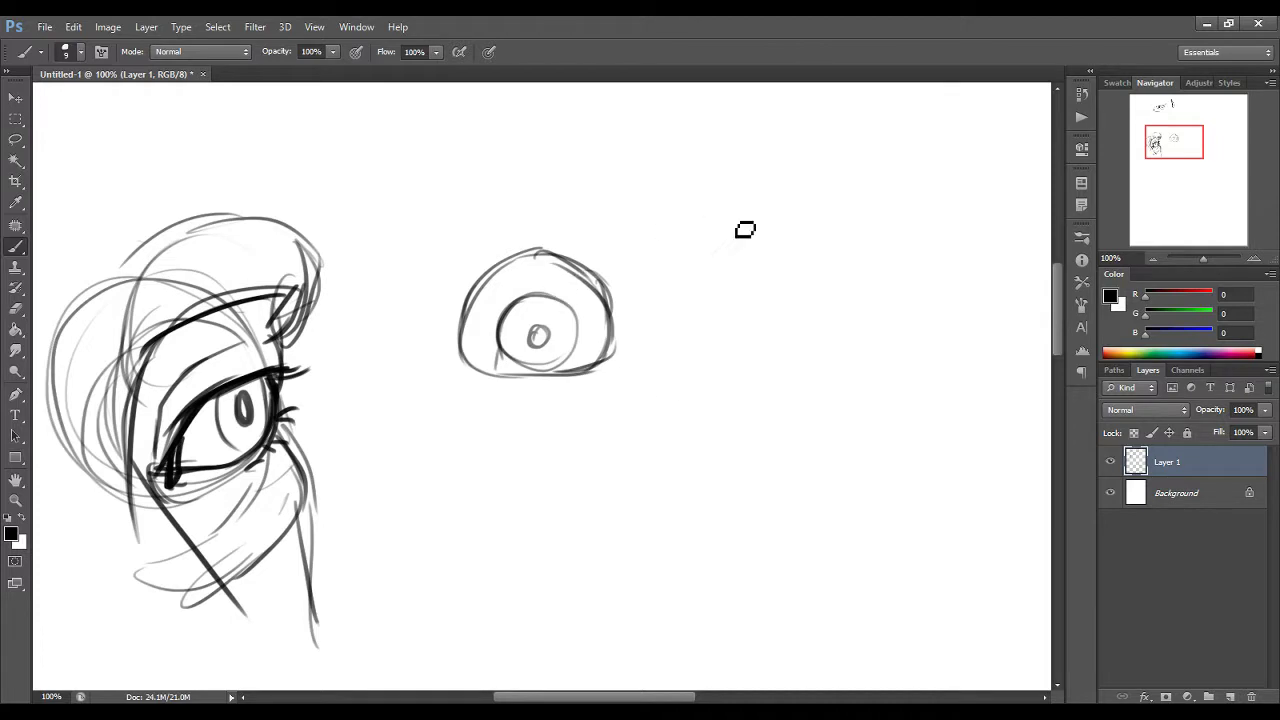
{"action": "mouse_move", "coordinate": [780, 232]}
{"action": "left_mouse_down"}
{"action": "mouse_move", "coordinate": [749, 291]}
{"action": "mouse_move", "coordinate": [770, 253]}
{"action": "mouse_move", "coordinate": [751, 302]}
{"action": "mouse_move", "coordinate": [791, 313]}
{"action": "left_mouse_up"}
{"action": "mouse_move", "coordinate": [790, 232]}
{"action": "left_mouse_down"}
{"action": "mouse_move", "coordinate": [850, 298]}
{"action": "mouse_move", "coordinate": [844, 316]}
{"action": "mouse_move", "coordinate": [793, 315]}
{"action": "left_mouse_up"}
{"action": "mouse_move", "coordinate": [822, 265]}
{"action": "left_mouse_down"}
{"action": "mouse_move", "coordinate": [829, 289]}
{"action": "mouse_move", "coordinate": [783, 277]}
{"action": "mouse_move", "coordinate": [831, 266]}
{"action": "mouse_move", "coordinate": [843, 288]}
{"action": "mouse_move", "coordinate": [829, 271]}
{"action": "mouse_move", "coordinate": [800, 290]}
{"action": "mouse_move", "coordinate": [812, 266]}
{"action": "mouse_move", "coordinate": [806, 308]}
{"action": "left_mouse_up"}
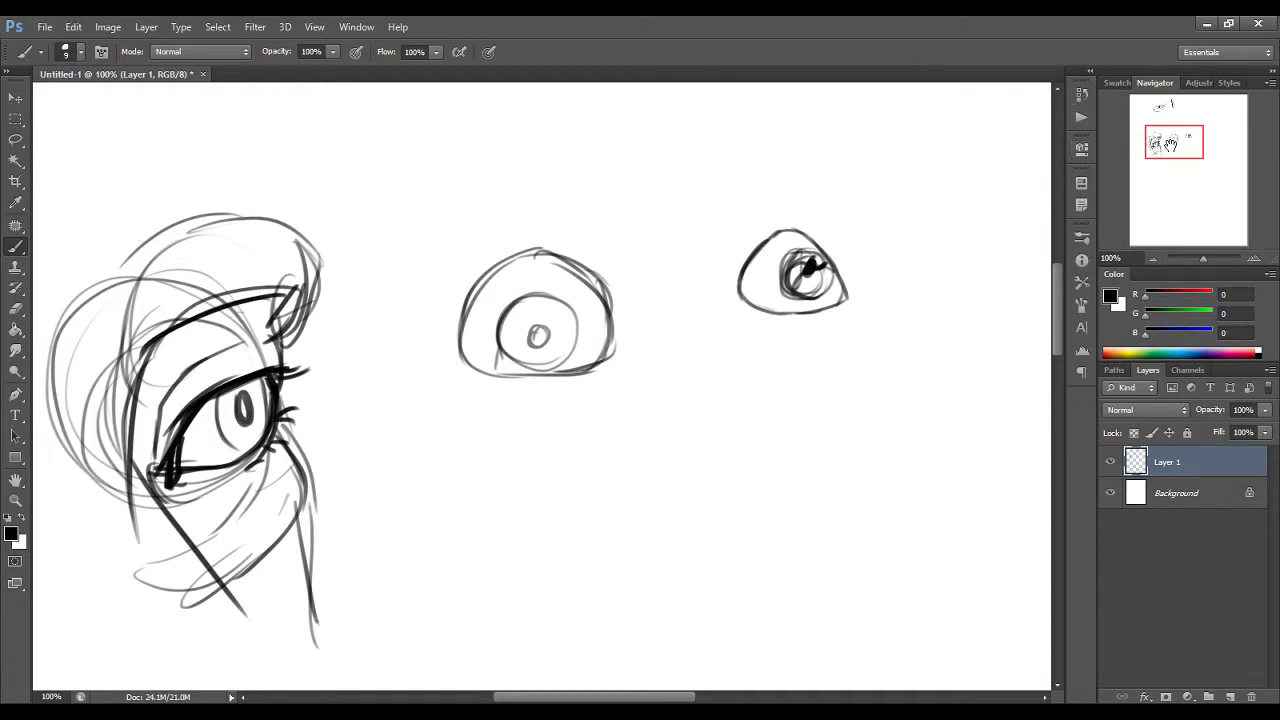
Step: Draw a slanted parallelogram eye in the page's upper-right area, with a pointed inner corner, half-hidden iris and pupil
{"action": "mouse_move", "coordinate": [1176, 147]}
{"action": "left_mouse_down"}
{"action": "mouse_move", "coordinate": [1172, 157]}
{"action": "mouse_move", "coordinate": [1162, 126]}
{"action": "mouse_move", "coordinate": [1181, 147]}
{"action": "left_mouse_up"}
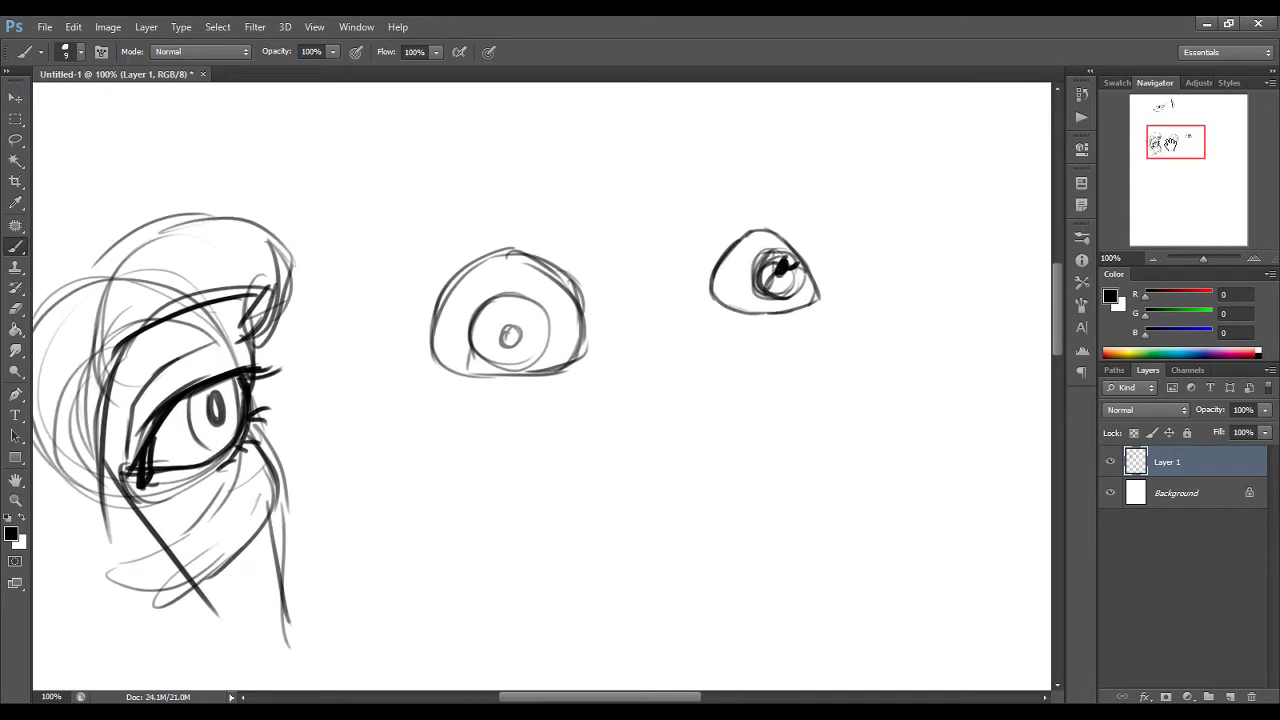
{"action": "mouse_move", "coordinate": [1177, 141]}
{"action": "left_mouse_down"}
{"action": "mouse_move", "coordinate": [1169, 126]}
{"action": "mouse_move", "coordinate": [1156, 151]}
{"action": "mouse_move", "coordinate": [1214, 117]}
{"action": "mouse_move", "coordinate": [1160, 114]}
{"action": "mouse_move", "coordinate": [1208, 109]}
{"action": "mouse_move", "coordinate": [1180, 166]}
{"action": "mouse_move", "coordinate": [1170, 148]}
{"action": "mouse_move", "coordinate": [1199, 118]}
{"action": "mouse_move", "coordinate": [1217, 119]}
{"action": "left_mouse_up"}
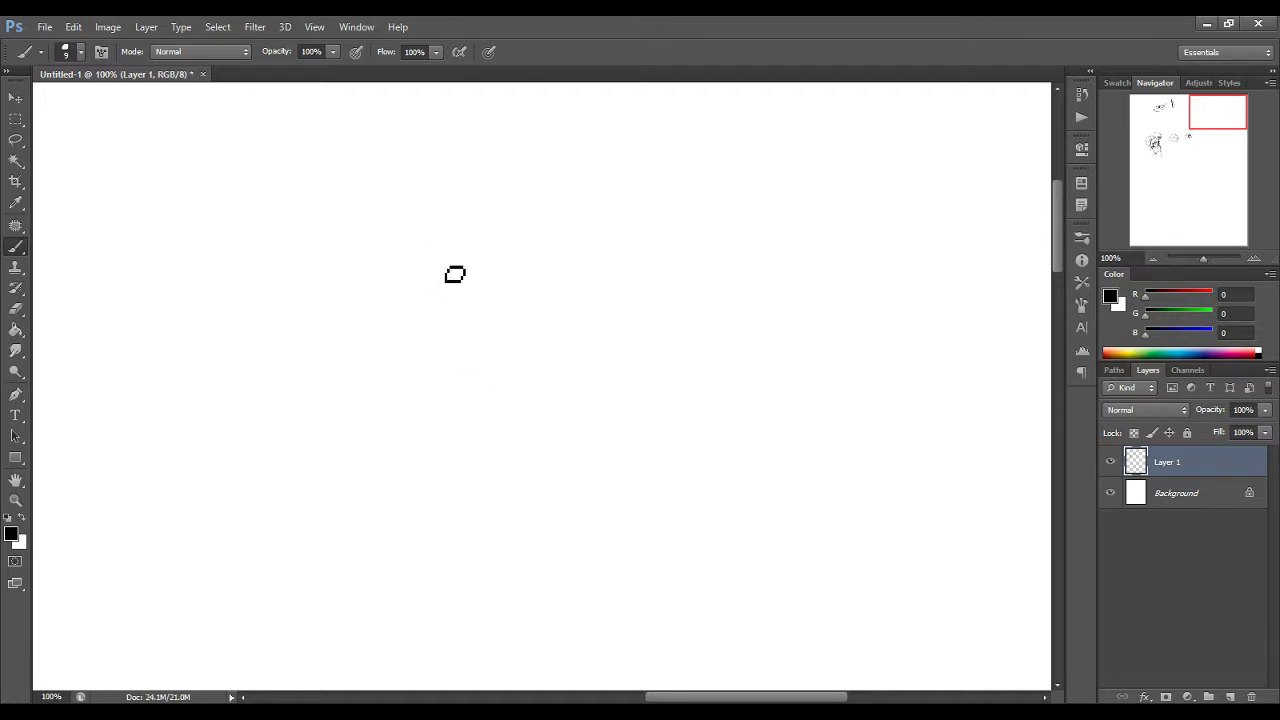
{"action": "left_click_drag", "start_coordinate": [464, 265], "coordinate": [395, 348]}
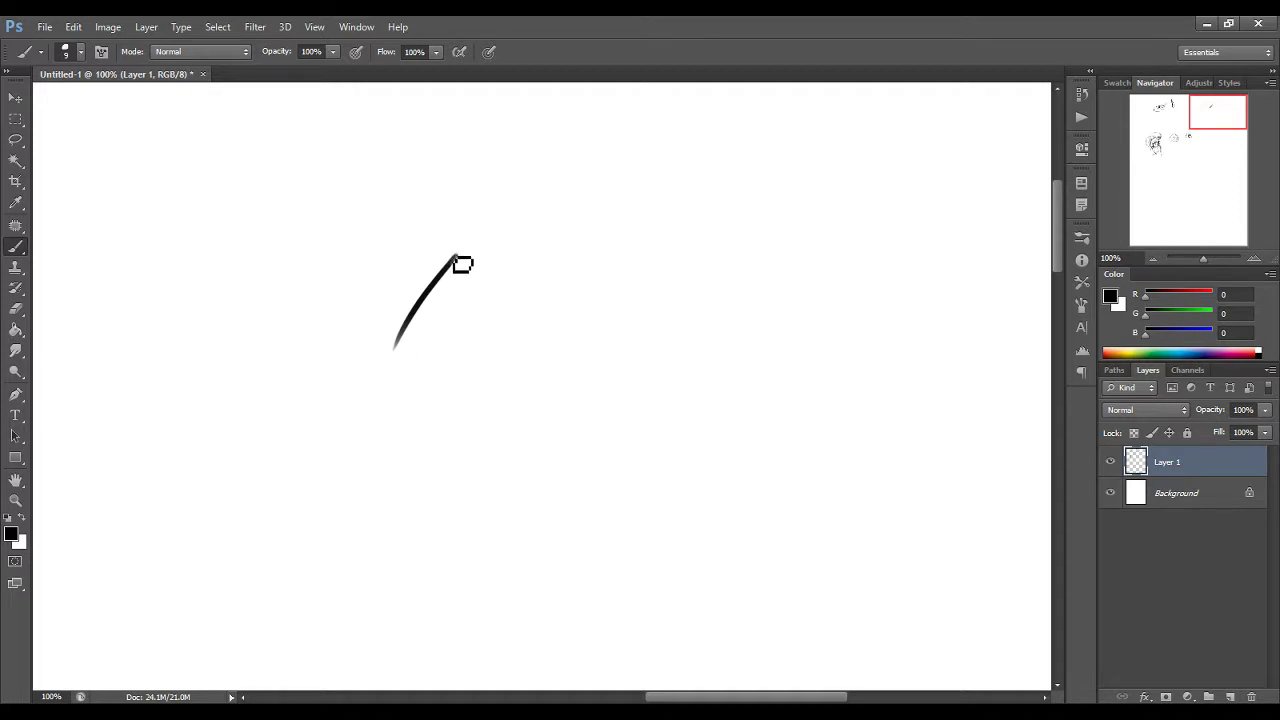
{"action": "mouse_move", "coordinate": [456, 256]}
{"action": "left_mouse_down"}
{"action": "mouse_move", "coordinate": [655, 219]}
{"action": "mouse_move", "coordinate": [592, 298]}
{"action": "left_mouse_up"}
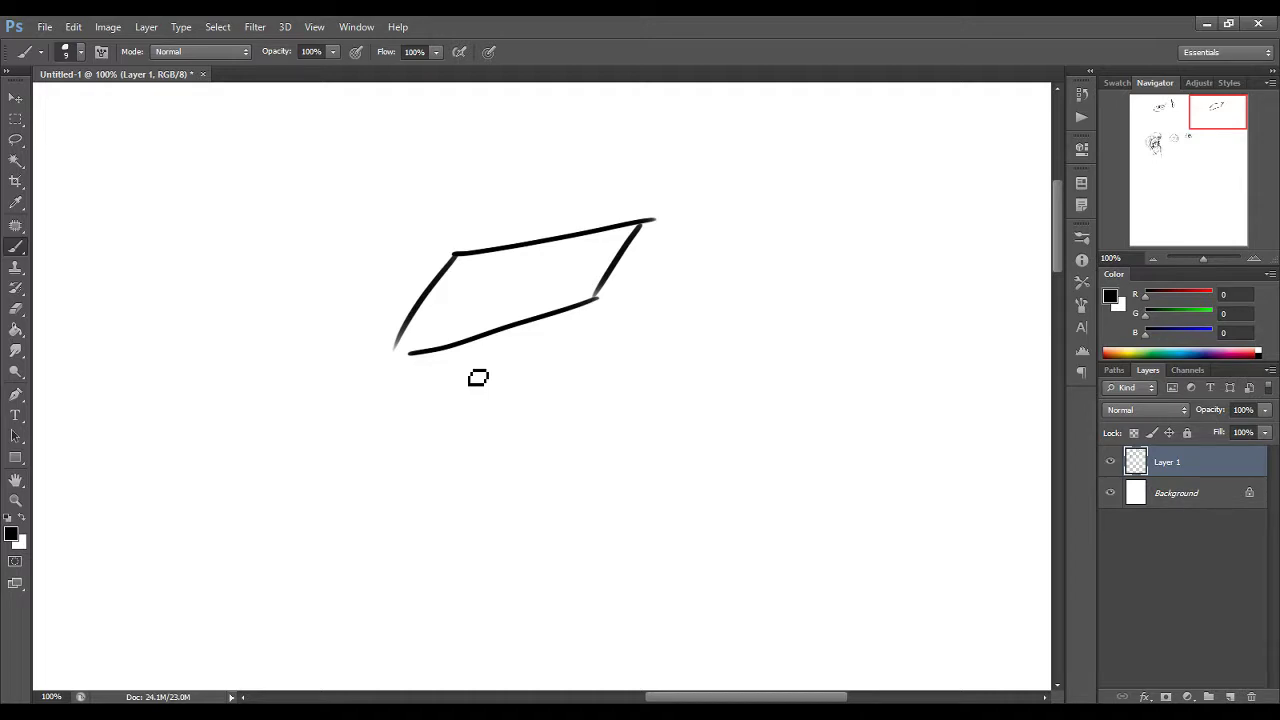
{"action": "mouse_move", "coordinate": [397, 331]}
{"action": "left_mouse_down"}
{"action": "mouse_move", "coordinate": [461, 354]}
{"action": "mouse_move", "coordinate": [414, 369]}
{"action": "mouse_move", "coordinate": [424, 341]}
{"action": "mouse_move", "coordinate": [424, 362]}
{"action": "mouse_move", "coordinate": [406, 334]}
{"action": "left_mouse_up"}
{"action": "mouse_move", "coordinate": [513, 252]}
{"action": "left_mouse_down"}
{"action": "mouse_move", "coordinate": [600, 268]}
{"action": "mouse_move", "coordinate": [592, 232]}
{"action": "left_mouse_up"}
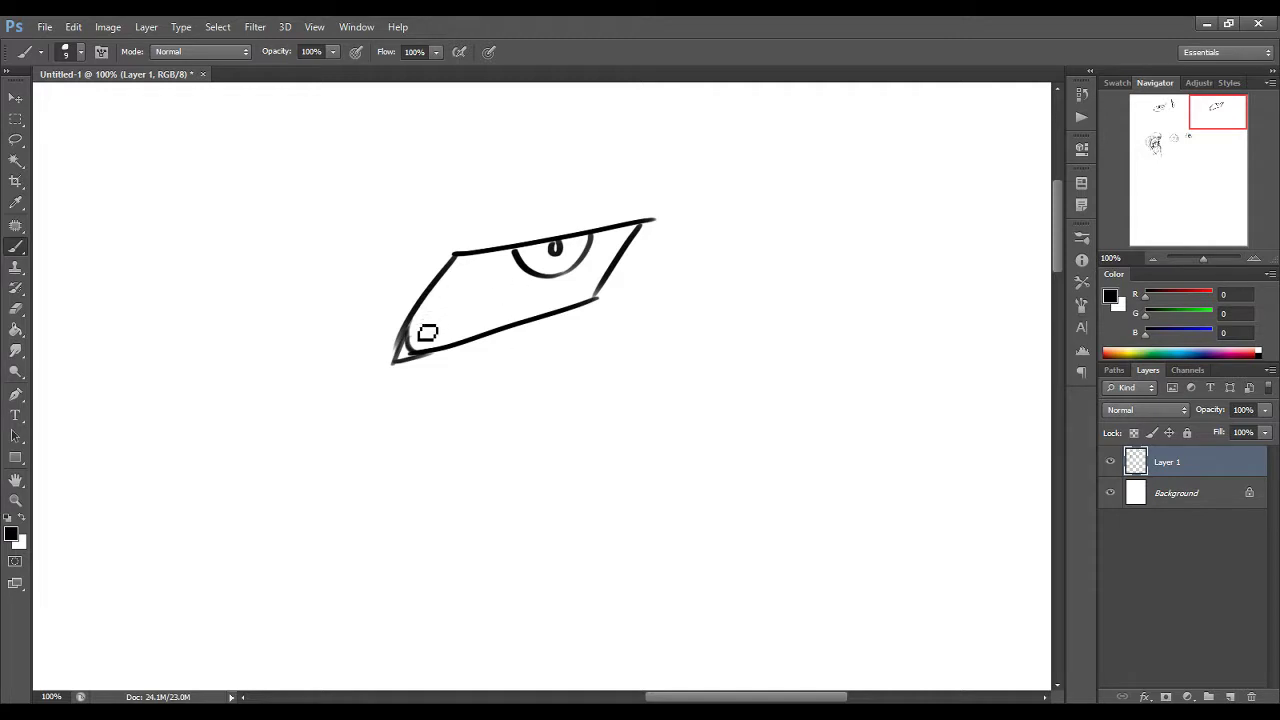
Step: Redraw the parallelogram's lids as a thicker almond shape and erase the stray lines around the outline
{"action": "mouse_move", "coordinate": [432, 312]}
{"action": "left_mouse_down"}
{"action": "mouse_move", "coordinate": [476, 262]}
{"action": "mouse_move", "coordinate": [572, 230]}
{"action": "left_mouse_up"}
{"action": "mouse_move", "coordinate": [496, 250]}
{"action": "left_mouse_down"}
{"action": "mouse_move", "coordinate": [622, 220]}
{"action": "mouse_move", "coordinate": [600, 283]}
{"action": "left_mouse_up"}
{"action": "left_click_drag", "start_coordinate": [636, 236], "coordinate": [530, 318]}
{"action": "mouse_move", "coordinate": [618, 258]}
{"action": "left_mouse_down"}
{"action": "mouse_move", "coordinate": [515, 334]}
{"action": "mouse_move", "coordinate": [521, 321]}
{"action": "mouse_move", "coordinate": [477, 342]}
{"action": "mouse_move", "coordinate": [413, 340]}
{"action": "mouse_move", "coordinate": [455, 348]}
{"action": "mouse_move", "coordinate": [428, 345]}
{"action": "mouse_move", "coordinate": [428, 326]}
{"action": "mouse_move", "coordinate": [450, 330]}
{"action": "mouse_move", "coordinate": [454, 348]}
{"action": "mouse_move", "coordinate": [345, 358]}
{"action": "mouse_move", "coordinate": [530, 336]}
{"action": "mouse_move", "coordinate": [615, 291]}
{"action": "mouse_move", "coordinate": [638, 256]}
{"action": "left_mouse_up"}
{"action": "left_click", "coordinate": [15, 308]}
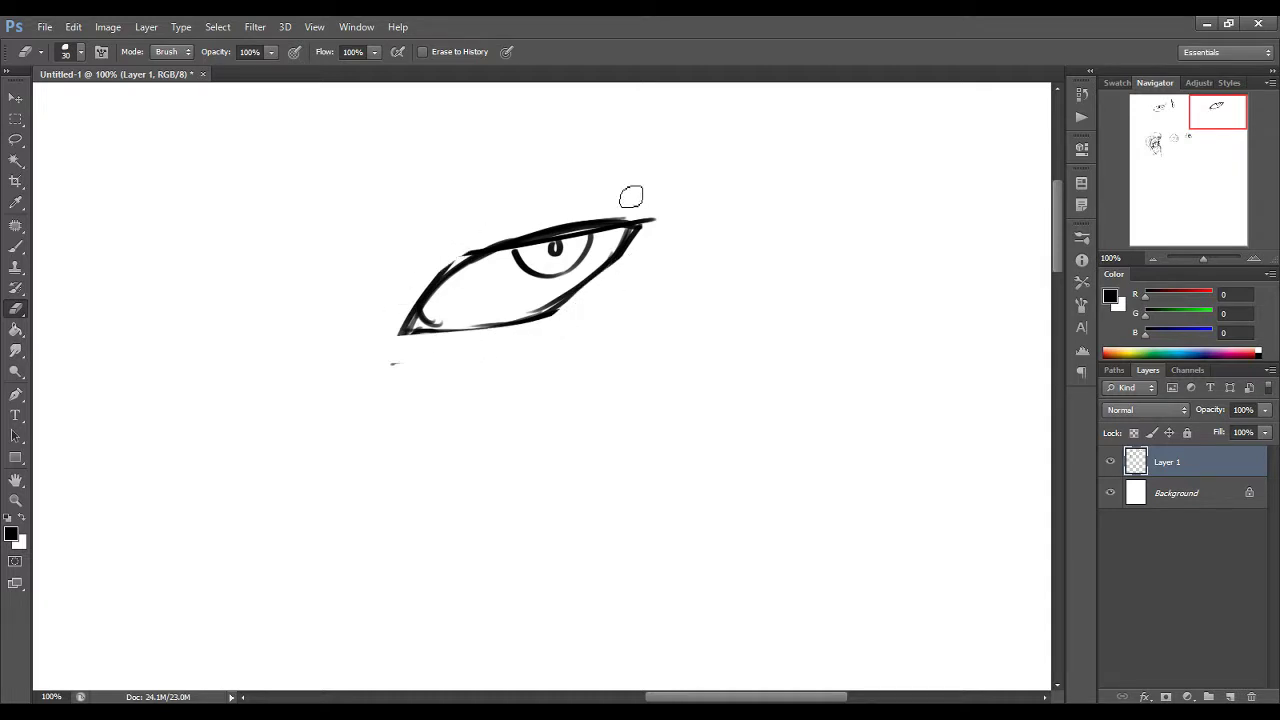
{"action": "mouse_move", "coordinate": [441, 269]}
{"action": "left_mouse_down"}
{"action": "mouse_move", "coordinate": [584, 212]}
{"action": "mouse_move", "coordinate": [484, 253]}
{"action": "mouse_move", "coordinate": [672, 228]}
{"action": "left_mouse_up"}
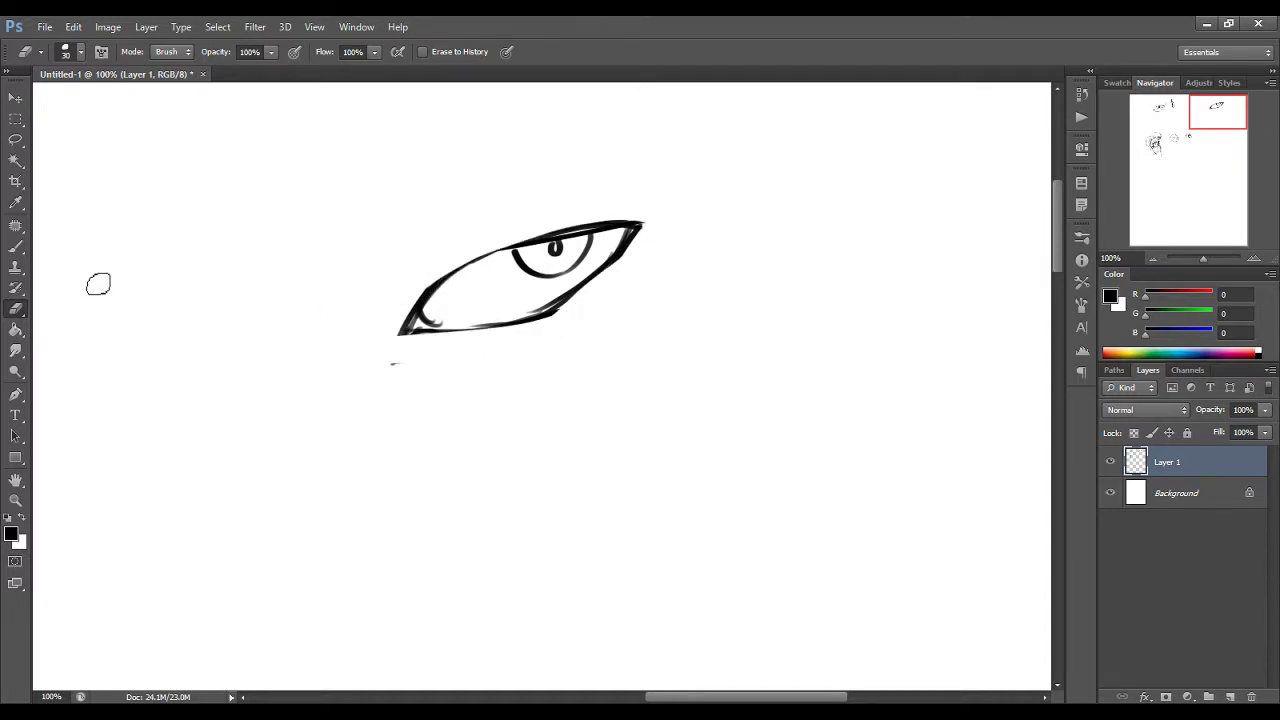
Step: Draw a side-view eye to the right of the almond eye, with brow line, heavy lids, lashes and dark eyeball edge
{"action": "left_click", "coordinate": [15, 247]}
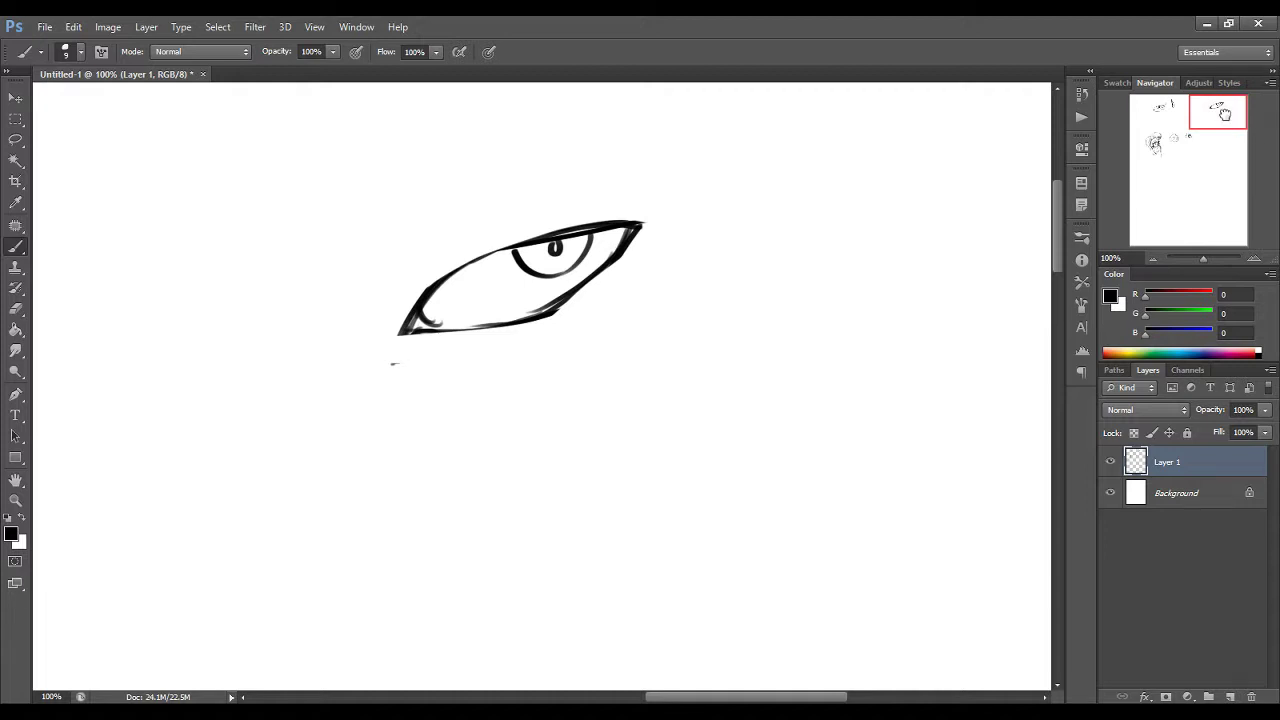
{"action": "left_click_drag", "start_coordinate": [1224, 114], "coordinate": [1230, 119]}
{"action": "mouse_move", "coordinate": [815, 138]}
{"action": "left_mouse_down"}
{"action": "mouse_move", "coordinate": [843, 236]}
{"action": "mouse_move", "coordinate": [856, 202]}
{"action": "mouse_move", "coordinate": [772, 262]}
{"action": "left_mouse_up"}
{"action": "left_click_drag", "start_coordinate": [838, 214], "coordinate": [793, 292]}
{"action": "mouse_move", "coordinate": [843, 212]}
{"action": "left_mouse_down"}
{"action": "mouse_move", "coordinate": [826, 296]}
{"action": "mouse_move", "coordinate": [795, 290]}
{"action": "left_mouse_up"}
{"action": "mouse_move", "coordinate": [830, 218]}
{"action": "left_mouse_down"}
{"action": "mouse_move", "coordinate": [796, 281]}
{"action": "mouse_move", "coordinate": [853, 185]}
{"action": "left_mouse_up"}
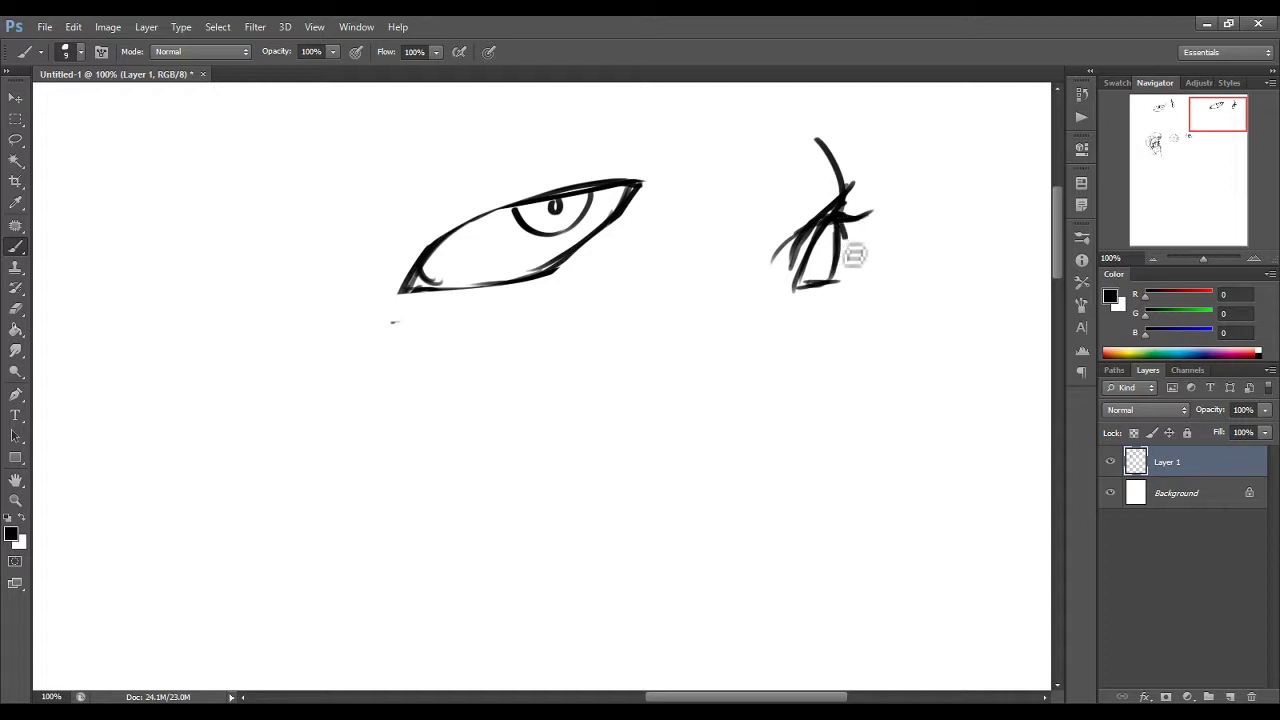
{"action": "mouse_move", "coordinate": [852, 255]}
{"action": "left_mouse_down"}
{"action": "mouse_move", "coordinate": [829, 291]}
{"action": "mouse_move", "coordinate": [845, 297]}
{"action": "mouse_move", "coordinate": [851, 337]}
{"action": "left_mouse_up"}
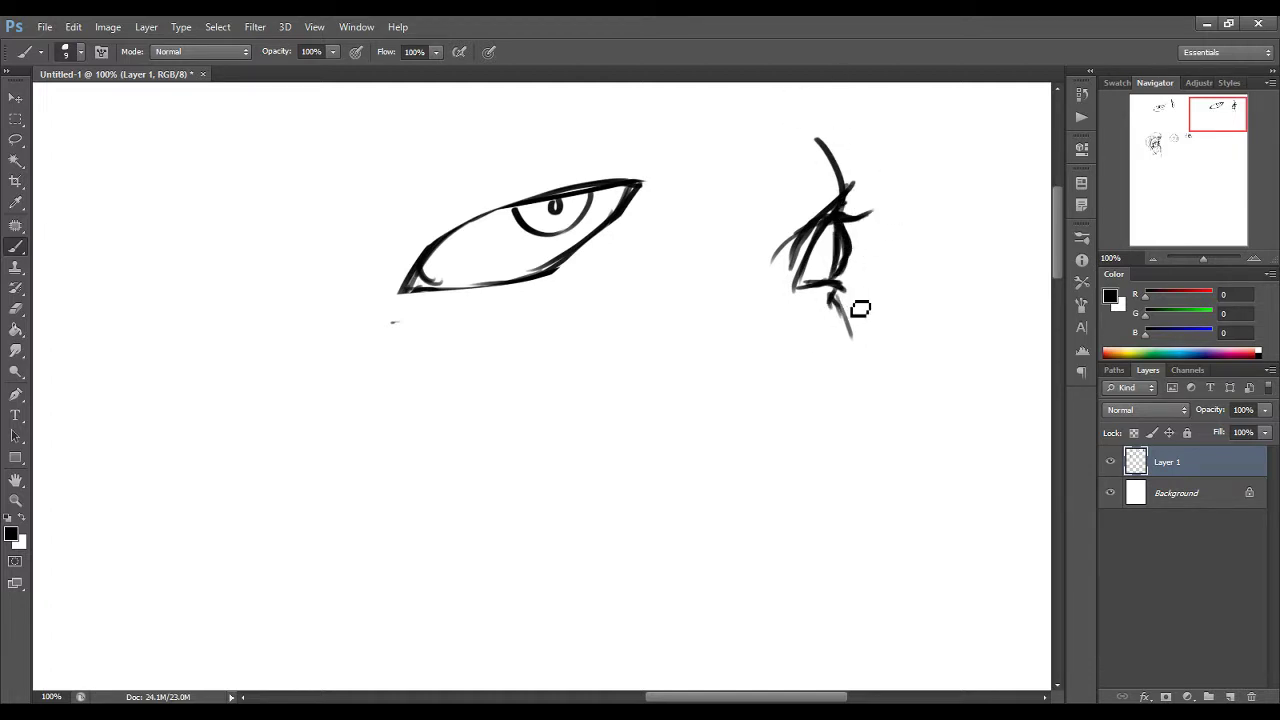
{"action": "left_click_drag", "start_coordinate": [836, 222], "coordinate": [802, 280]}
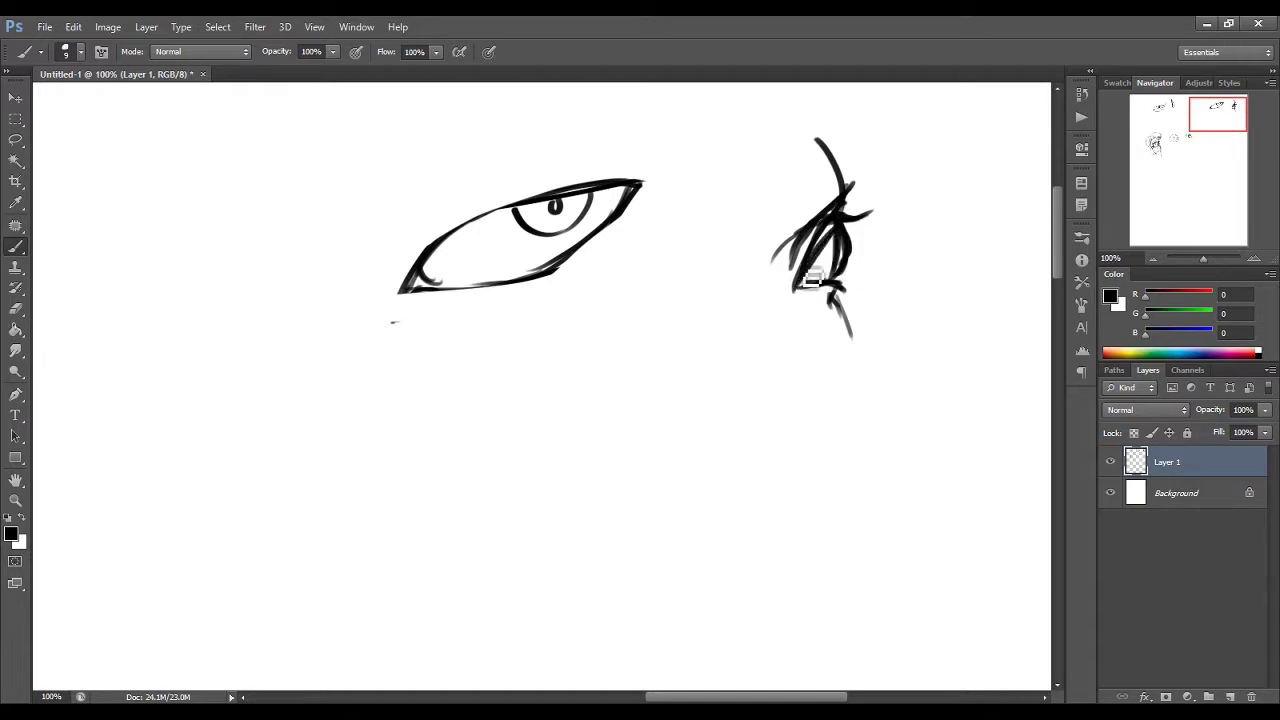
Step: Sketch a light eyeball circle below the almond eye, adding the iris, pupil, a slanted guide line and lid curves
{"action": "mouse_move", "coordinate": [1219, 113]}
{"action": "left_mouse_down"}
{"action": "mouse_move", "coordinate": [1198, 118]}
{"action": "mouse_move", "coordinate": [1234, 120]}
{"action": "left_mouse_up"}
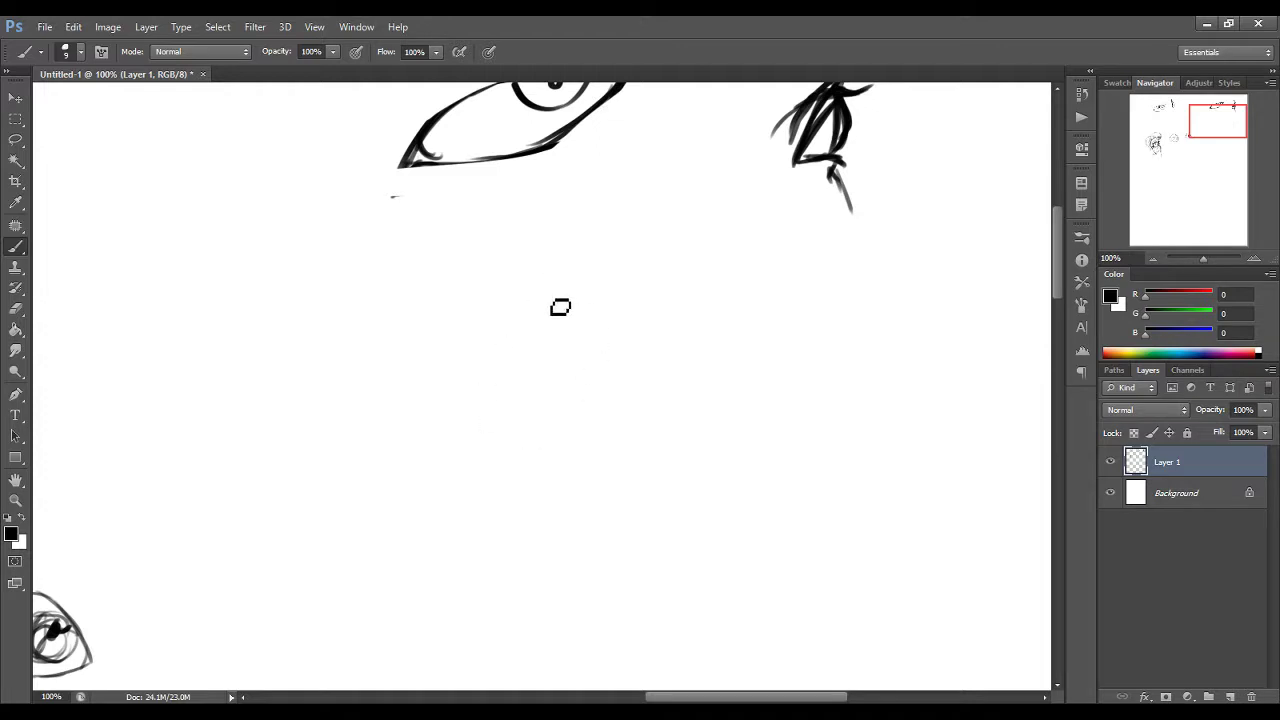
{"action": "mouse_move", "coordinate": [530, 305]}
{"action": "left_mouse_down"}
{"action": "mouse_move", "coordinate": [583, 435]}
{"action": "mouse_move", "coordinate": [479, 330]}
{"action": "mouse_move", "coordinate": [617, 424]}
{"action": "mouse_move", "coordinate": [491, 320]}
{"action": "mouse_move", "coordinate": [587, 471]}
{"action": "mouse_move", "coordinate": [610, 331]}
{"action": "mouse_move", "coordinate": [570, 431]}
{"action": "left_mouse_up"}
{"action": "left_click_drag", "start_coordinate": [615, 360], "coordinate": [501, 451]}
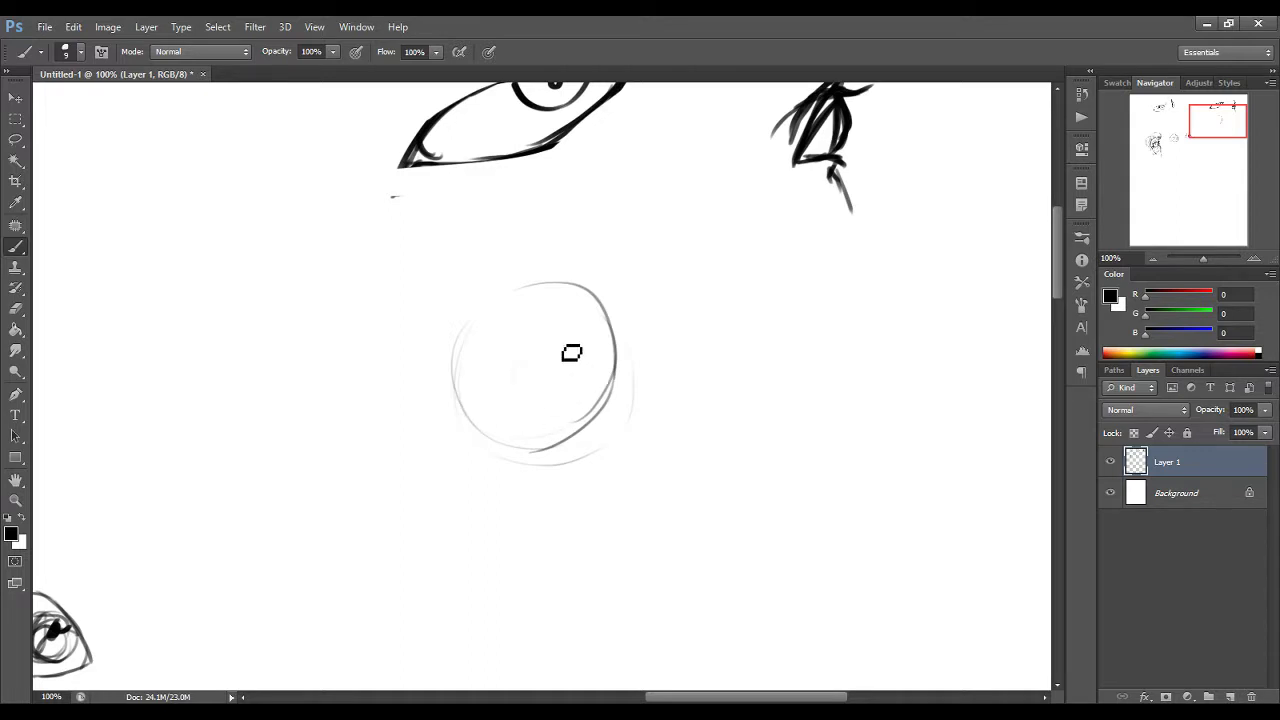
{"action": "mouse_move", "coordinate": [558, 341]}
{"action": "left_mouse_down"}
{"action": "mouse_move", "coordinate": [577, 388]}
{"action": "mouse_move", "coordinate": [537, 396]}
{"action": "mouse_move", "coordinate": [548, 336]}
{"action": "mouse_move", "coordinate": [580, 374]}
{"action": "left_mouse_up"}
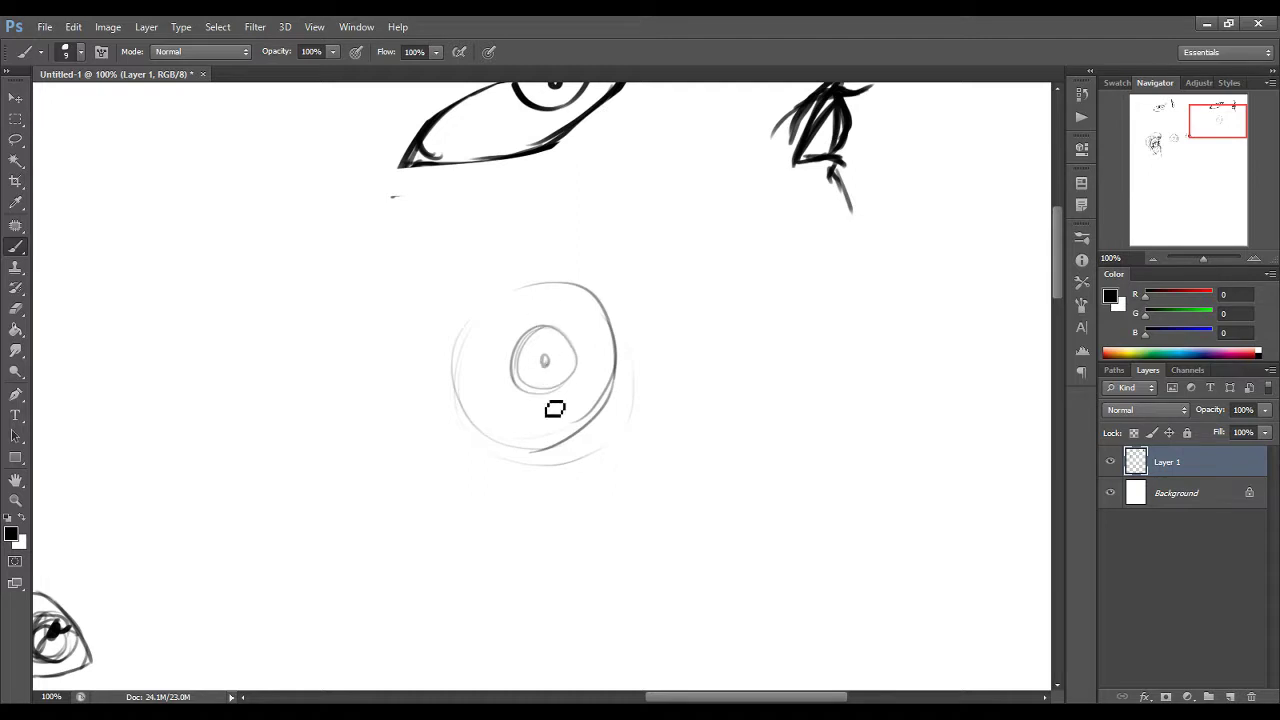
{"action": "mouse_move", "coordinate": [565, 384]}
{"action": "left_mouse_down"}
{"action": "mouse_move", "coordinate": [548, 353]}
{"action": "mouse_move", "coordinate": [563, 382]}
{"action": "left_mouse_up"}
{"action": "left_click_drag", "start_coordinate": [455, 401], "coordinate": [620, 336]}
{"action": "mouse_move", "coordinate": [476, 402]}
{"action": "left_mouse_down"}
{"action": "mouse_move", "coordinate": [520, 333]}
{"action": "mouse_move", "coordinate": [628, 332]}
{"action": "mouse_move", "coordinate": [564, 391]}
{"action": "left_mouse_up"}
Step: Draw a small slanted parallelogram between the almond eye and the eyeball sketch as a shape reference
{"action": "left_click_drag", "start_coordinate": [1236, 130], "coordinate": [1236, 127]}
{"action": "mouse_move", "coordinate": [584, 263]}
{"action": "left_mouse_down"}
{"action": "mouse_move", "coordinate": [627, 250]}
{"action": "mouse_move", "coordinate": [615, 255]}
{"action": "mouse_move", "coordinate": [700, 246]}
{"action": "mouse_move", "coordinate": [638, 273]}
{"action": "mouse_move", "coordinate": [665, 265]}
{"action": "mouse_move", "coordinate": [586, 272]}
{"action": "mouse_move", "coordinate": [630, 244]}
{"action": "mouse_move", "coordinate": [688, 263]}
{"action": "mouse_move", "coordinate": [677, 256]}
{"action": "mouse_move", "coordinate": [700, 233]}
{"action": "left_mouse_up"}
{"action": "left_click_drag", "start_coordinate": [608, 240], "coordinate": [700, 230]}
{"action": "left_click_drag", "start_coordinate": [622, 240], "coordinate": [587, 265]}
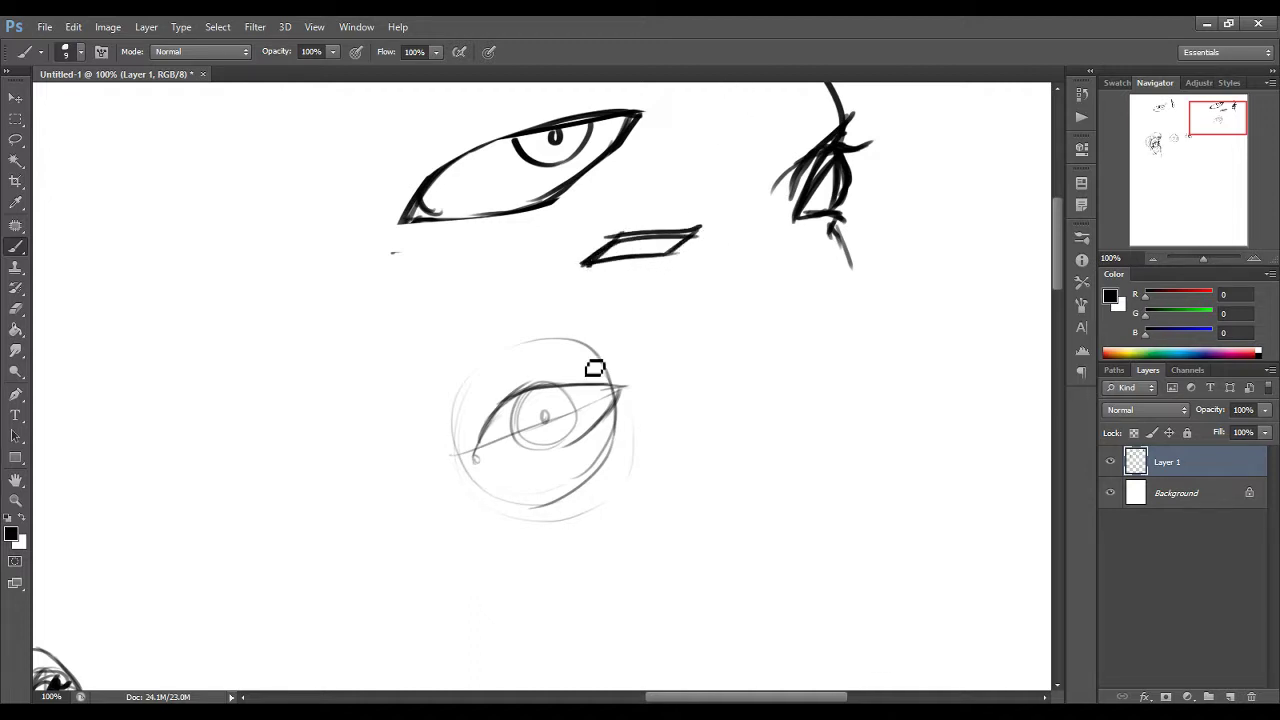
Step: Darken the lids and inner corner of the eyeball sketch and add a thick crease line above the upper lid
{"action": "mouse_move", "coordinate": [482, 464]}
{"action": "left_mouse_down"}
{"action": "mouse_move", "coordinate": [586, 449]}
{"action": "mouse_move", "coordinate": [491, 449]}
{"action": "mouse_move", "coordinate": [506, 457]}
{"action": "mouse_move", "coordinate": [486, 465]}
{"action": "mouse_move", "coordinate": [494, 452]}
{"action": "left_mouse_up"}
{"action": "mouse_move", "coordinate": [478, 455]}
{"action": "left_mouse_down"}
{"action": "mouse_move", "coordinate": [519, 401]}
{"action": "mouse_move", "coordinate": [498, 435]}
{"action": "mouse_move", "coordinate": [539, 396]}
{"action": "mouse_move", "coordinate": [524, 408]}
{"action": "mouse_move", "coordinate": [638, 379]}
{"action": "left_mouse_up"}
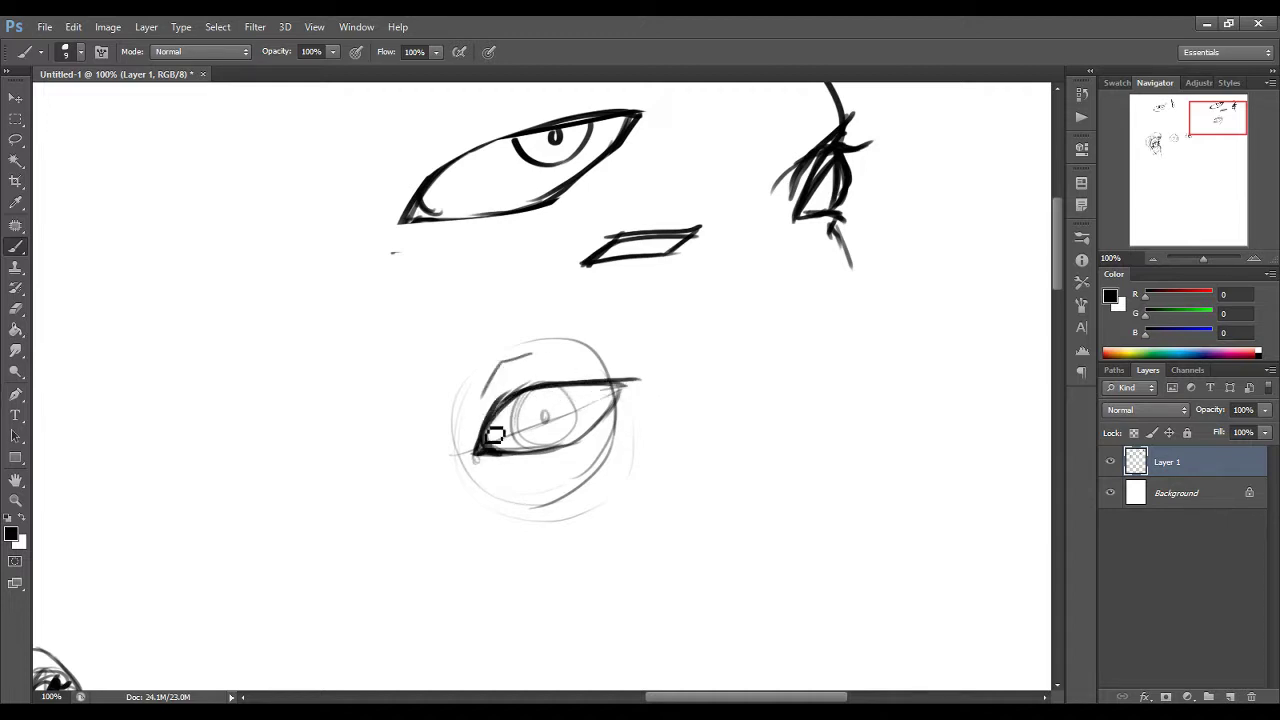
{"action": "mouse_move", "coordinate": [476, 410]}
{"action": "left_mouse_down"}
{"action": "mouse_move", "coordinate": [528, 366]}
{"action": "mouse_move", "coordinate": [500, 381]}
{"action": "mouse_move", "coordinate": [542, 371]}
{"action": "mouse_move", "coordinate": [483, 403]}
{"action": "mouse_move", "coordinate": [469, 428]}
{"action": "left_mouse_up"}
{"action": "left_click_drag", "start_coordinate": [559, 360], "coordinate": [508, 358]}
Step: Draw a small slanted almond eye right of the eyeball sketch, with heavy lids, a light iris and a dark pupil
{"action": "mouse_move", "coordinate": [742, 400]}
{"action": "left_mouse_down"}
{"action": "mouse_move", "coordinate": [787, 375]}
{"action": "mouse_move", "coordinate": [775, 375]}
{"action": "mouse_move", "coordinate": [880, 362]}
{"action": "left_mouse_up"}
{"action": "mouse_move", "coordinate": [768, 353]}
{"action": "left_mouse_down"}
{"action": "mouse_move", "coordinate": [862, 364]}
{"action": "mouse_move", "coordinate": [786, 362]}
{"action": "mouse_move", "coordinate": [730, 405]}
{"action": "mouse_move", "coordinate": [767, 378]}
{"action": "mouse_move", "coordinate": [751, 416]}
{"action": "mouse_move", "coordinate": [822, 402]}
{"action": "mouse_move", "coordinate": [867, 372]}
{"action": "mouse_move", "coordinate": [762, 403]}
{"action": "left_mouse_up"}
{"action": "mouse_move", "coordinate": [796, 362]}
{"action": "left_mouse_down"}
{"action": "mouse_move", "coordinate": [824, 374]}
{"action": "mouse_move", "coordinate": [804, 393]}
{"action": "mouse_move", "coordinate": [816, 363]}
{"action": "mouse_move", "coordinate": [744, 402]}
{"action": "mouse_move", "coordinate": [882, 354]}
{"action": "left_mouse_up"}
{"action": "left_click_drag", "start_coordinate": [752, 377], "coordinate": [800, 349]}
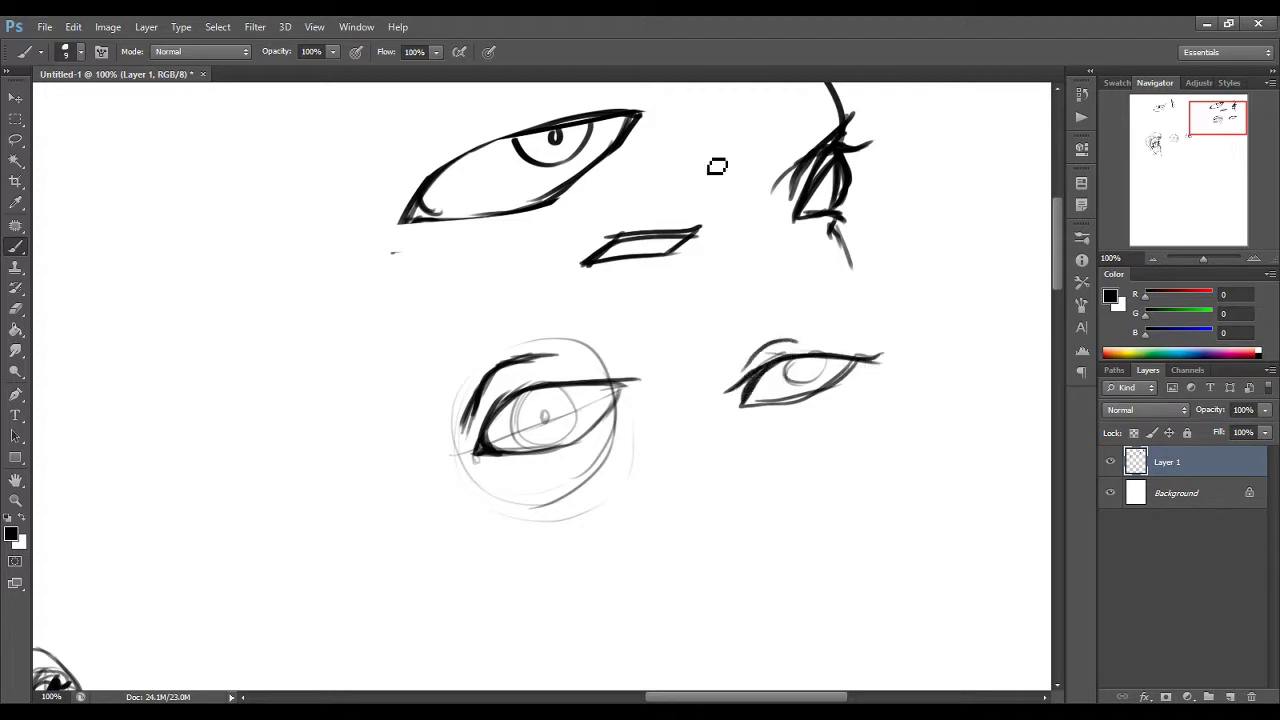
{"action": "left_click", "coordinate": [803, 368]}
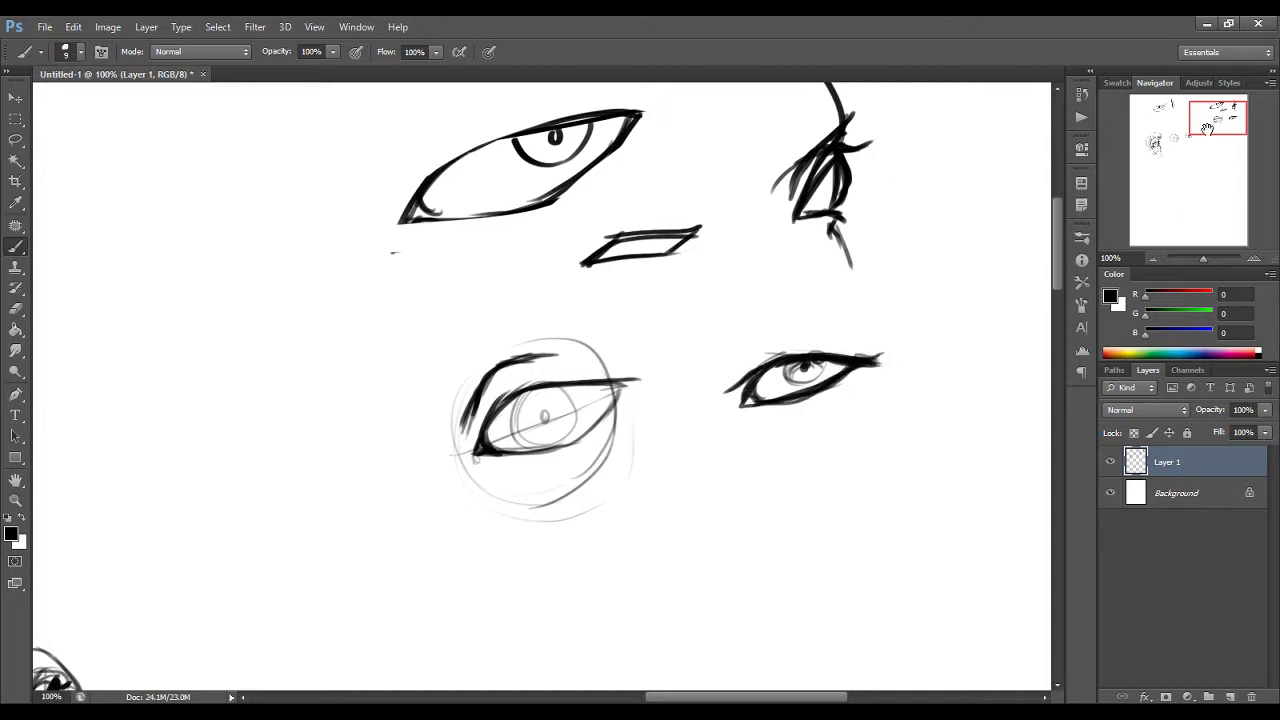
Step: Draw a parallelogram, an ellipse and a flatter parallelogram with an arrow beneath it in a row below the small eye
{"action": "left_click_drag", "start_coordinate": [1209, 126], "coordinate": [1209, 139]}
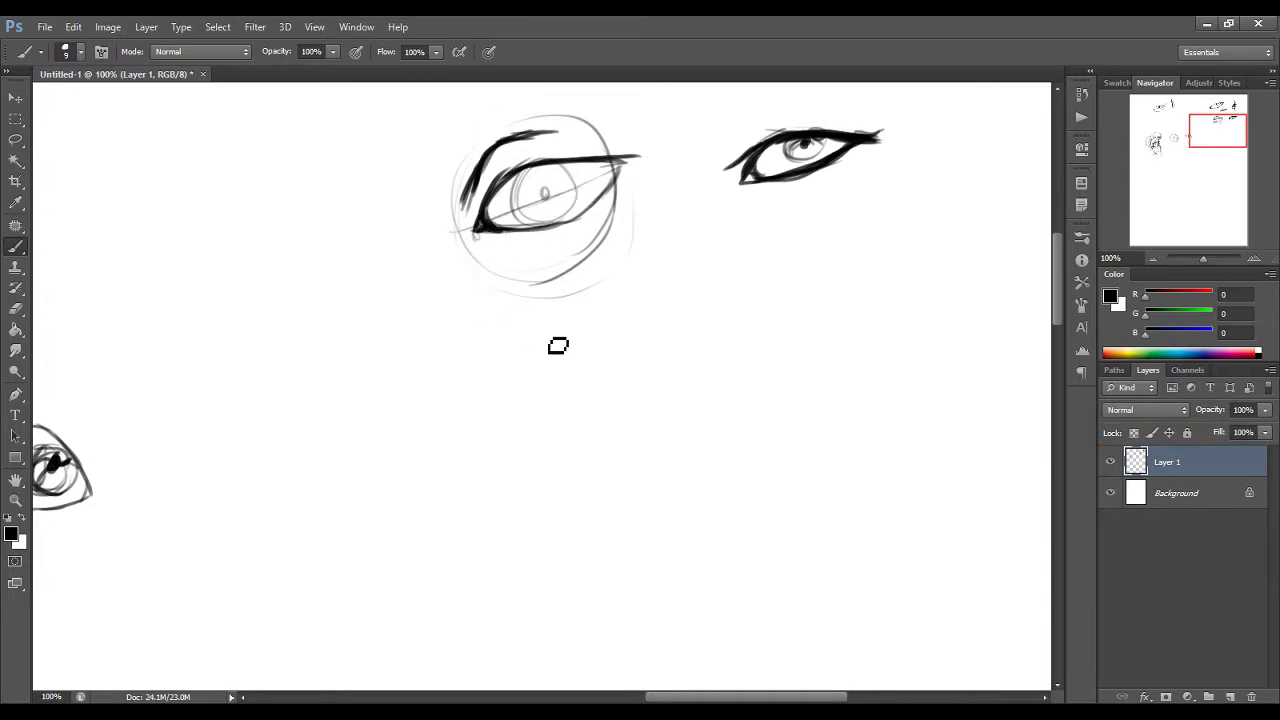
{"action": "mouse_move", "coordinate": [728, 297]}
{"action": "left_mouse_down"}
{"action": "mouse_move", "coordinate": [679, 313]}
{"action": "mouse_move", "coordinate": [638, 364]}
{"action": "mouse_move", "coordinate": [701, 343]}
{"action": "mouse_move", "coordinate": [728, 302]}
{"action": "left_mouse_up"}
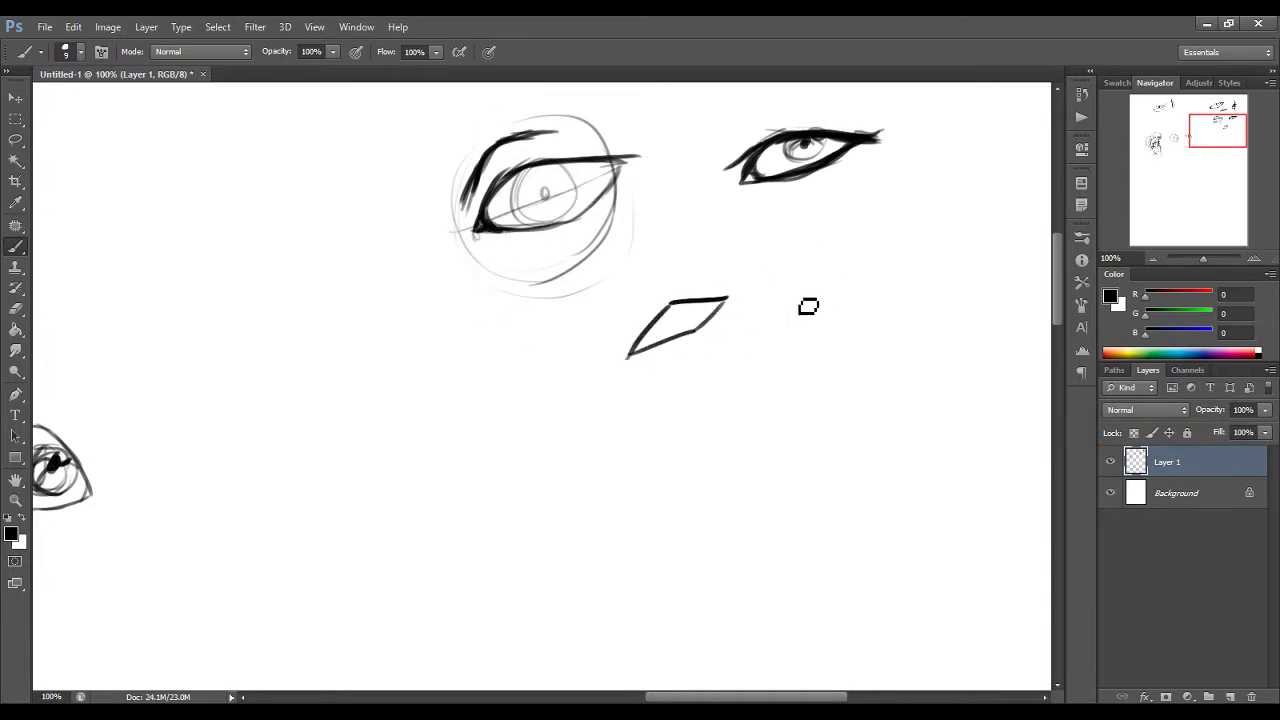
{"action": "mouse_move", "coordinate": [818, 292]}
{"action": "left_mouse_down"}
{"action": "mouse_move", "coordinate": [849, 317]}
{"action": "mouse_move", "coordinate": [855, 292]}
{"action": "mouse_move", "coordinate": [966, 288]}
{"action": "mouse_move", "coordinate": [950, 318]}
{"action": "left_mouse_up"}
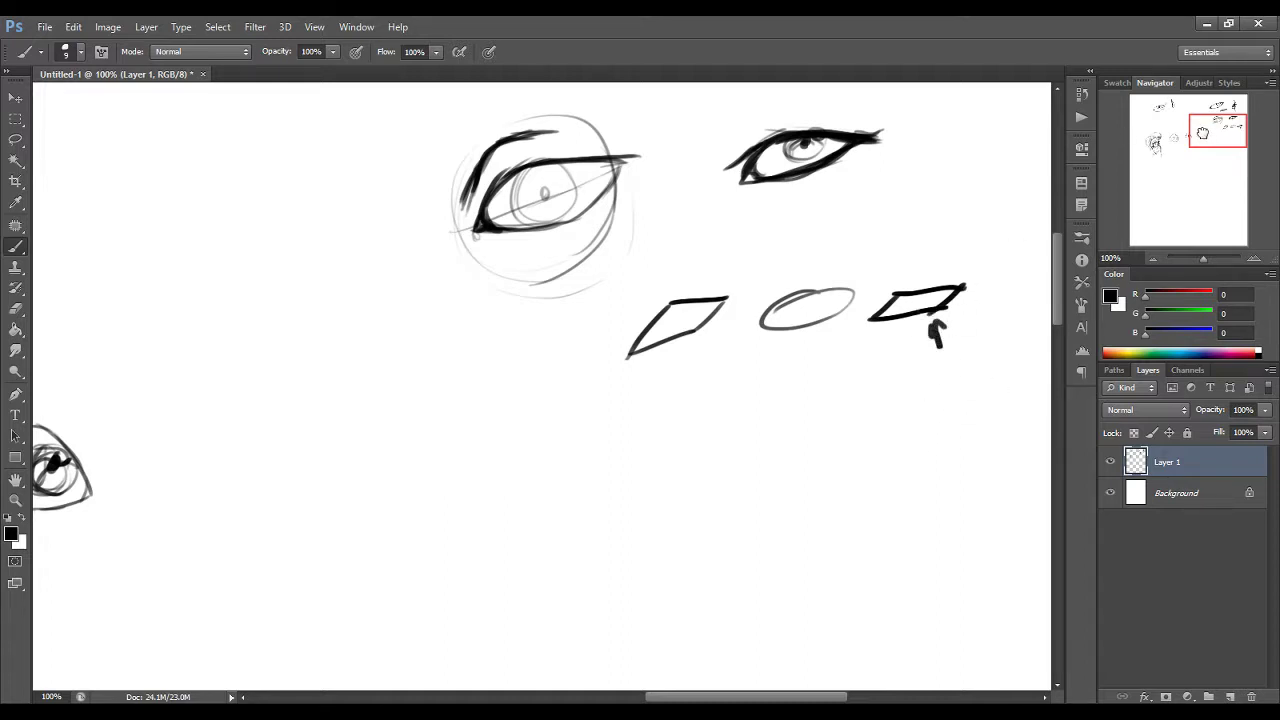
Step: Draw a rounded wide-open eye below the shapes, with a circular iris, dark pupil, dark inner corner and short crease lines
{"action": "left_click_drag", "start_coordinate": [1203, 133], "coordinate": [1199, 137]}
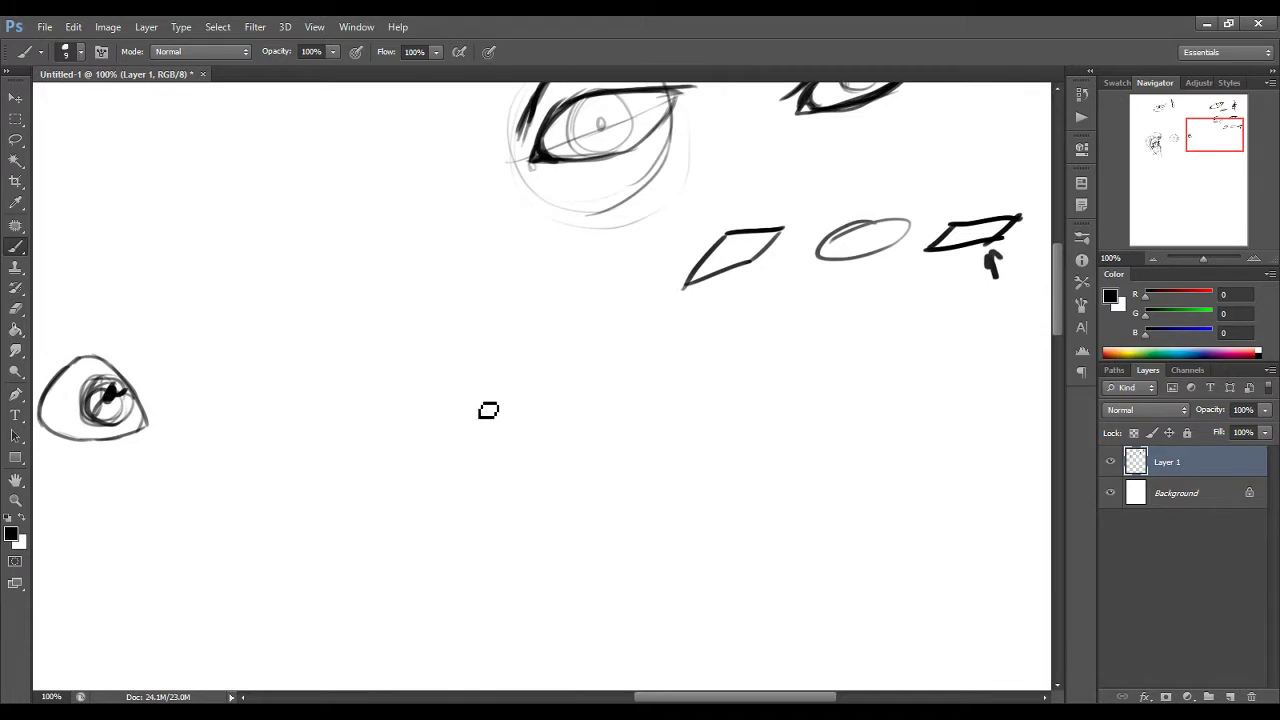
{"action": "mouse_move", "coordinate": [495, 413]}
{"action": "left_mouse_down"}
{"action": "mouse_move", "coordinate": [551, 440]}
{"action": "mouse_move", "coordinate": [600, 418]}
{"action": "left_mouse_up"}
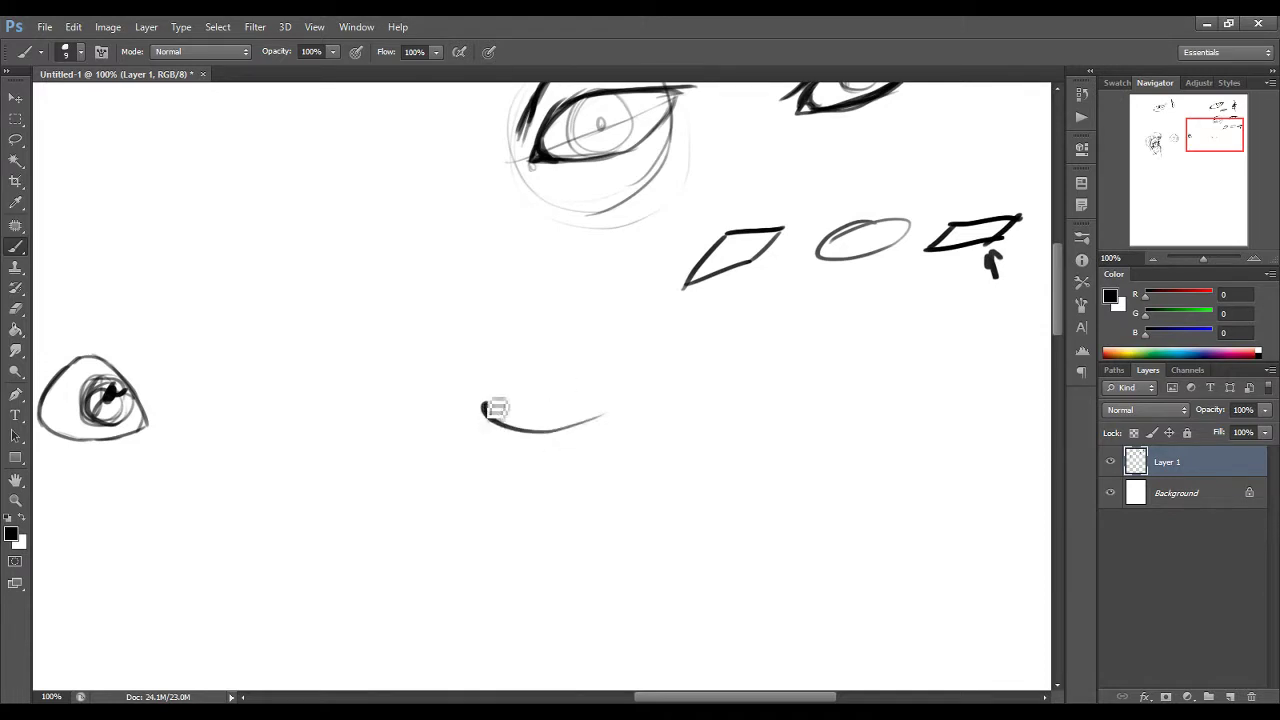
{"action": "left_click_drag", "start_coordinate": [486, 408], "coordinate": [595, 348]}
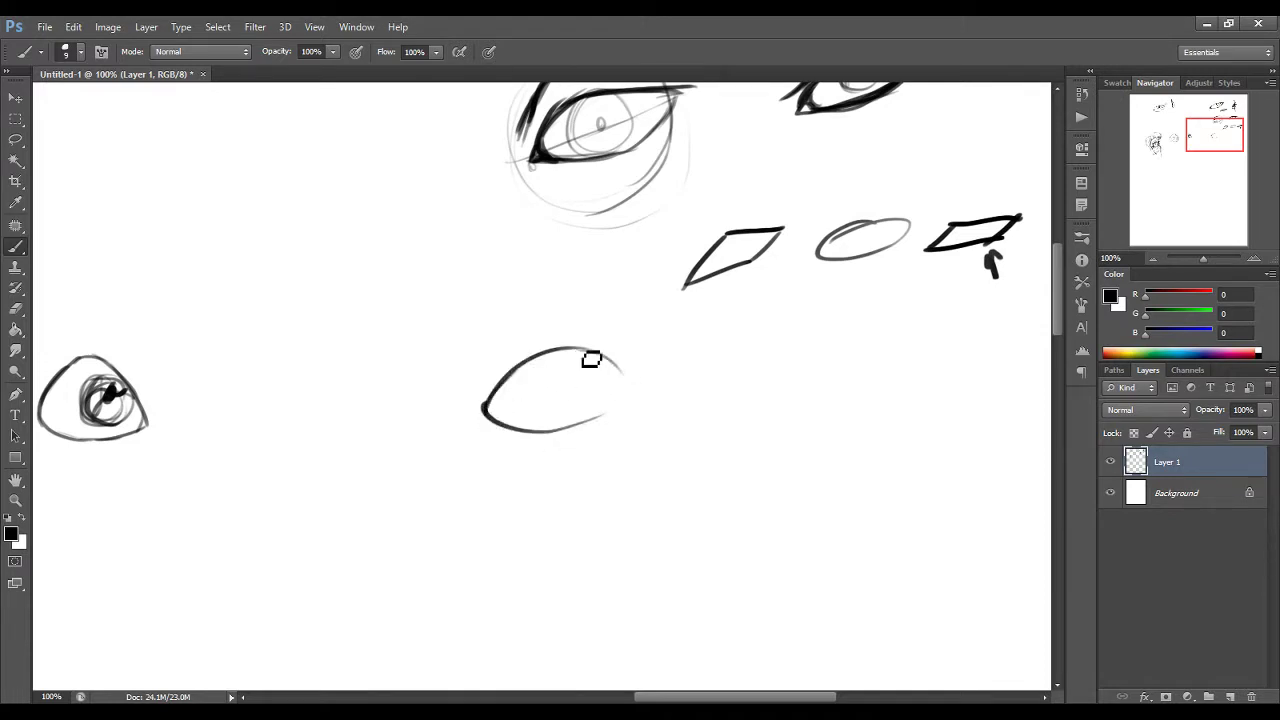
{"action": "mouse_move", "coordinate": [599, 347]}
{"action": "left_mouse_down"}
{"action": "mouse_move", "coordinate": [620, 398]}
{"action": "mouse_move", "coordinate": [606, 421]}
{"action": "mouse_move", "coordinate": [551, 406]}
{"action": "mouse_move", "coordinate": [603, 417]}
{"action": "mouse_move", "coordinate": [580, 398]}
{"action": "left_mouse_up"}
{"action": "mouse_move", "coordinate": [514, 346]}
{"action": "left_mouse_down"}
{"action": "mouse_move", "coordinate": [498, 382]}
{"action": "mouse_move", "coordinate": [537, 358]}
{"action": "mouse_move", "coordinate": [489, 397]}
{"action": "mouse_move", "coordinate": [488, 431]}
{"action": "left_mouse_up"}
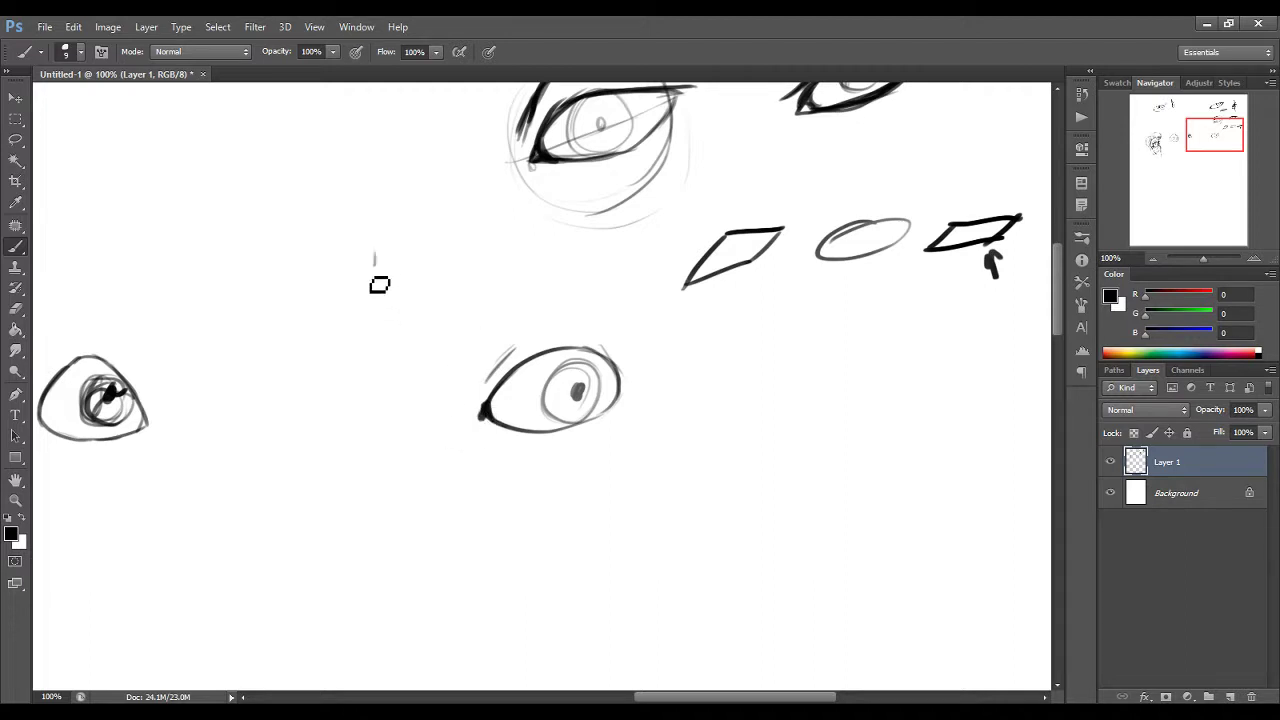
Step: Sketch a tilted crying eye above the wide-open eye, with a long tear running down, lashes and a crease line
{"action": "mouse_move", "coordinate": [374, 256]}
{"action": "left_mouse_down"}
{"action": "mouse_move", "coordinate": [362, 316]}
{"action": "mouse_move", "coordinate": [386, 239]}
{"action": "left_mouse_up"}
{"action": "mouse_move", "coordinate": [411, 290]}
{"action": "left_mouse_down"}
{"action": "mouse_move", "coordinate": [378, 342]}
{"action": "mouse_move", "coordinate": [394, 311]}
{"action": "mouse_move", "coordinate": [371, 318]}
{"action": "mouse_move", "coordinate": [380, 290]}
{"action": "mouse_move", "coordinate": [397, 309]}
{"action": "mouse_move", "coordinate": [398, 297]}
{"action": "mouse_move", "coordinate": [450, 291]}
{"action": "mouse_move", "coordinate": [382, 289]}
{"action": "mouse_move", "coordinate": [493, 206]}
{"action": "mouse_move", "coordinate": [429, 289]}
{"action": "mouse_move", "coordinate": [388, 280]}
{"action": "mouse_move", "coordinate": [403, 269]}
{"action": "mouse_move", "coordinate": [411, 288]}
{"action": "mouse_move", "coordinate": [452, 265]}
{"action": "mouse_move", "coordinate": [412, 235]}
{"action": "mouse_move", "coordinate": [427, 239]}
{"action": "mouse_move", "coordinate": [405, 311]}
{"action": "mouse_move", "coordinate": [400, 299]}
{"action": "mouse_move", "coordinate": [455, 292]}
{"action": "mouse_move", "coordinate": [453, 370]}
{"action": "mouse_move", "coordinate": [434, 300]}
{"action": "mouse_move", "coordinate": [455, 356]}
{"action": "left_mouse_up"}
{"action": "mouse_move", "coordinate": [453, 286]}
{"action": "left_mouse_down"}
{"action": "mouse_move", "coordinate": [494, 220]}
{"action": "mouse_move", "coordinate": [475, 192]}
{"action": "mouse_move", "coordinate": [509, 239]}
{"action": "mouse_move", "coordinate": [488, 194]}
{"action": "mouse_move", "coordinate": [508, 207]}
{"action": "mouse_move", "coordinate": [504, 274]}
{"action": "mouse_move", "coordinate": [503, 229]}
{"action": "mouse_move", "coordinate": [444, 294]}
{"action": "mouse_move", "coordinate": [504, 247]}
{"action": "mouse_move", "coordinate": [468, 290]}
{"action": "mouse_move", "coordinate": [496, 238]}
{"action": "left_mouse_up"}
{"action": "mouse_move", "coordinate": [383, 294]}
{"action": "left_mouse_down"}
{"action": "mouse_move", "coordinate": [362, 320]}
{"action": "mouse_move", "coordinate": [387, 264]}
{"action": "left_mouse_up"}
{"action": "left_click_drag", "start_coordinate": [404, 176], "coordinate": [371, 271]}
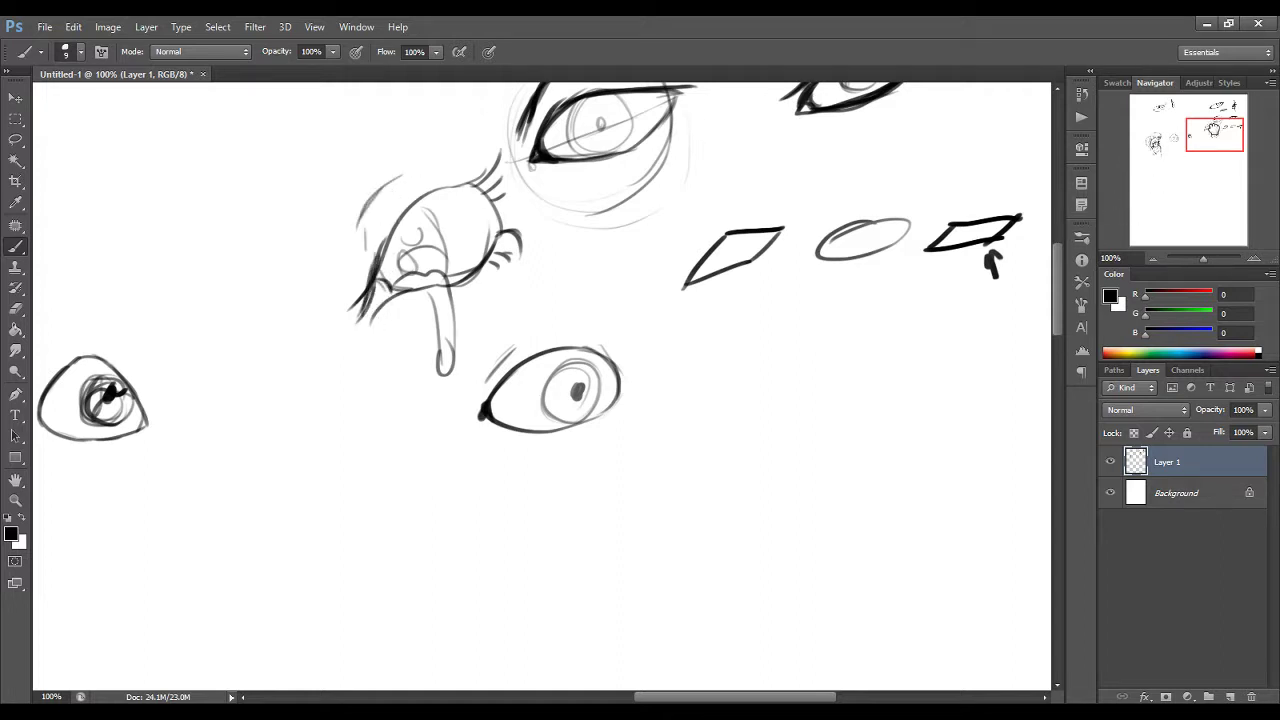
Step: Draw an outlined exclamation mark beside the wide-open eye
{"action": "mouse_move", "coordinate": [1213, 128]}
{"action": "left_mouse_down"}
{"action": "mouse_move", "coordinate": [1226, 124]}
{"action": "mouse_move", "coordinate": [1206, 133]}
{"action": "left_mouse_up"}
{"action": "left_click_drag", "start_coordinate": [607, 319], "coordinate": [602, 316]}
{"action": "mouse_move", "coordinate": [612, 297]}
{"action": "left_mouse_down"}
{"action": "mouse_move", "coordinate": [649, 262]}
{"action": "mouse_move", "coordinate": [614, 294]}
{"action": "left_mouse_up"}
Step: Outline a large almond eye below the exclamation mark, with a dark upper lid, thin lower lid and tear-duct corner
{"action": "mouse_move", "coordinate": [1207, 130]}
{"action": "left_mouse_down"}
{"action": "mouse_move", "coordinate": [1222, 131]}
{"action": "mouse_move", "coordinate": [1216, 145]}
{"action": "mouse_move", "coordinate": [1215, 131]}
{"action": "left_mouse_up"}
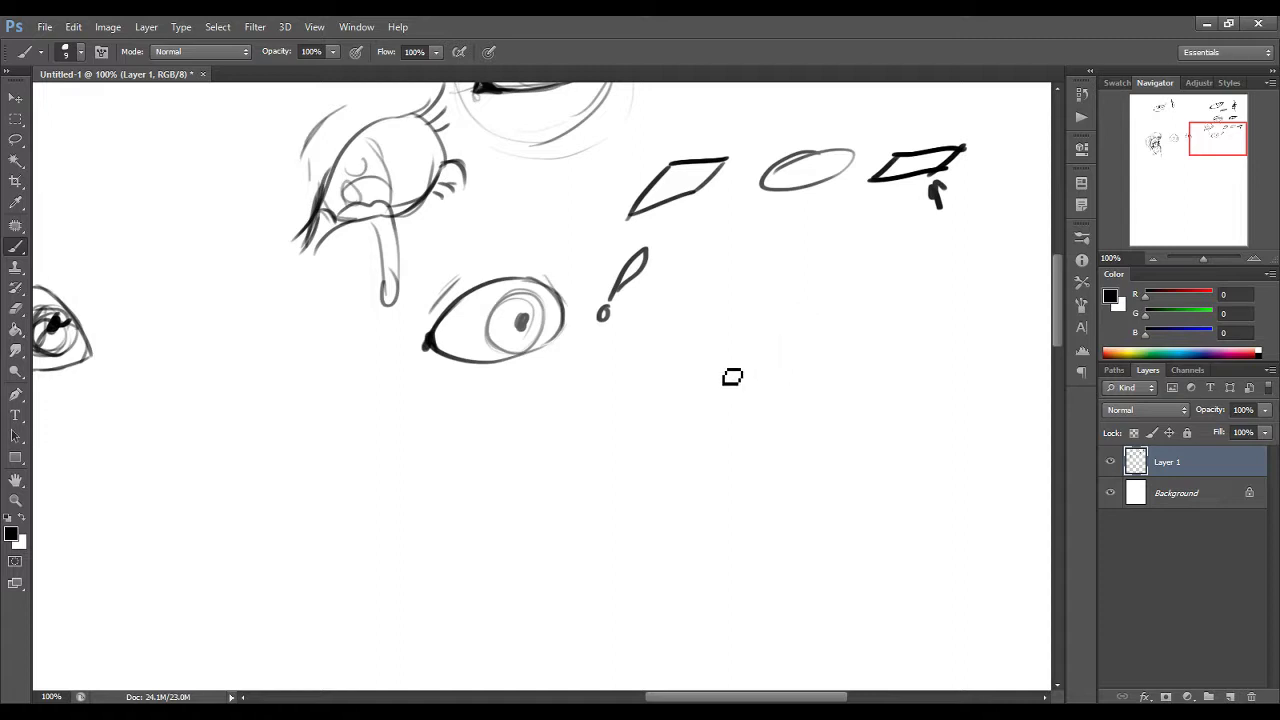
{"action": "mouse_move", "coordinate": [679, 423]}
{"action": "left_mouse_down"}
{"action": "mouse_move", "coordinate": [756, 374]}
{"action": "mouse_move", "coordinate": [689, 405]}
{"action": "mouse_move", "coordinate": [772, 374]}
{"action": "mouse_move", "coordinate": [720, 384]}
{"action": "mouse_move", "coordinate": [776, 369]}
{"action": "mouse_move", "coordinate": [828, 374]}
{"action": "left_mouse_up"}
{"action": "mouse_move", "coordinate": [722, 366]}
{"action": "left_mouse_down"}
{"action": "mouse_move", "coordinate": [814, 371]}
{"action": "mouse_move", "coordinate": [806, 404]}
{"action": "mouse_move", "coordinate": [755, 424]}
{"action": "left_mouse_up"}
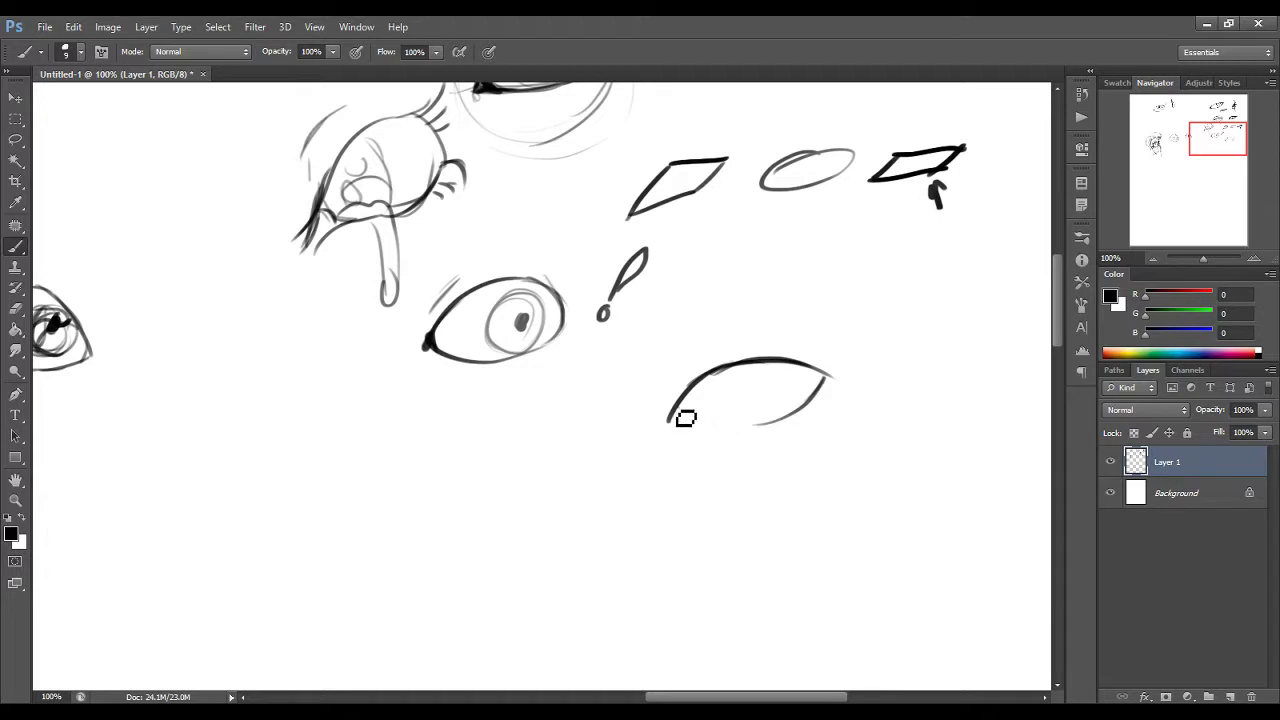
{"action": "mouse_move", "coordinate": [774, 433]}
{"action": "left_mouse_down"}
{"action": "mouse_move", "coordinate": [675, 436]}
{"action": "mouse_move", "coordinate": [683, 428]}
{"action": "left_mouse_up"}
Step: Try thick, evenly spaced curved lashes around the almond outline and undo them
{"action": "mouse_move", "coordinate": [752, 367]}
{"action": "left_mouse_down"}
{"action": "mouse_move", "coordinate": [776, 344]}
{"action": "mouse_move", "coordinate": [791, 393]}
{"action": "mouse_move", "coordinate": [813, 351]}
{"action": "mouse_move", "coordinate": [803, 392]}
{"action": "mouse_move", "coordinate": [843, 357]}
{"action": "mouse_move", "coordinate": [835, 390]}
{"action": "mouse_move", "coordinate": [869, 363]}
{"action": "mouse_move", "coordinate": [840, 391]}
{"action": "mouse_move", "coordinate": [733, 377]}
{"action": "mouse_move", "coordinate": [736, 340]}
{"action": "left_mouse_up"}
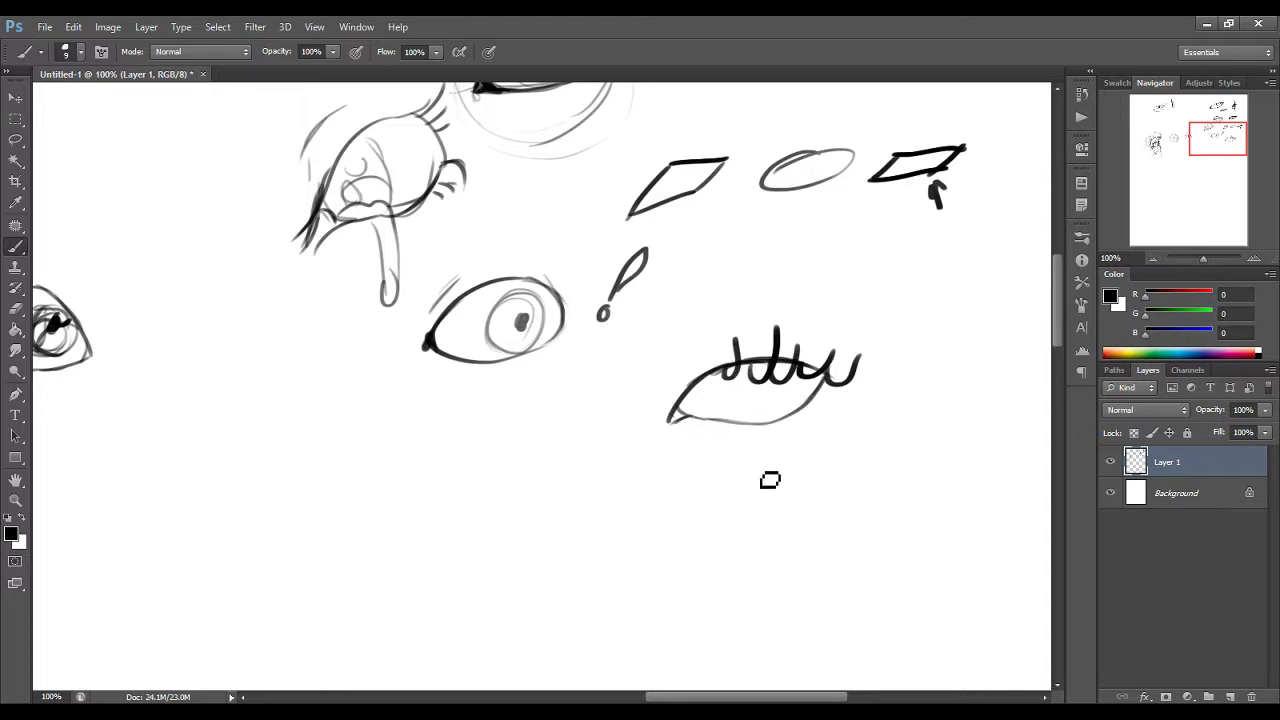
{"action": "mouse_move", "coordinate": [843, 390]}
{"action": "left_mouse_down"}
{"action": "mouse_move", "coordinate": [853, 428]}
{"action": "mouse_move", "coordinate": [813, 434]}
{"action": "left_mouse_up"}
{"action": "key", "text": "ctrl+alt+z"}
{"action": "key", "text": "ctrl+alt+z"}
{"action": "key", "text": "ctrl+alt+z"}
{"action": "key", "text": "ctrl+alt+z"}
{"action": "key", "text": "ctrl+alt+z"}
{"action": "key", "text": "ctrl+alt+z"}
{"action": "key", "text": "ctrl+alt+z"}
{"action": "key", "text": "ctrl+alt+z"}
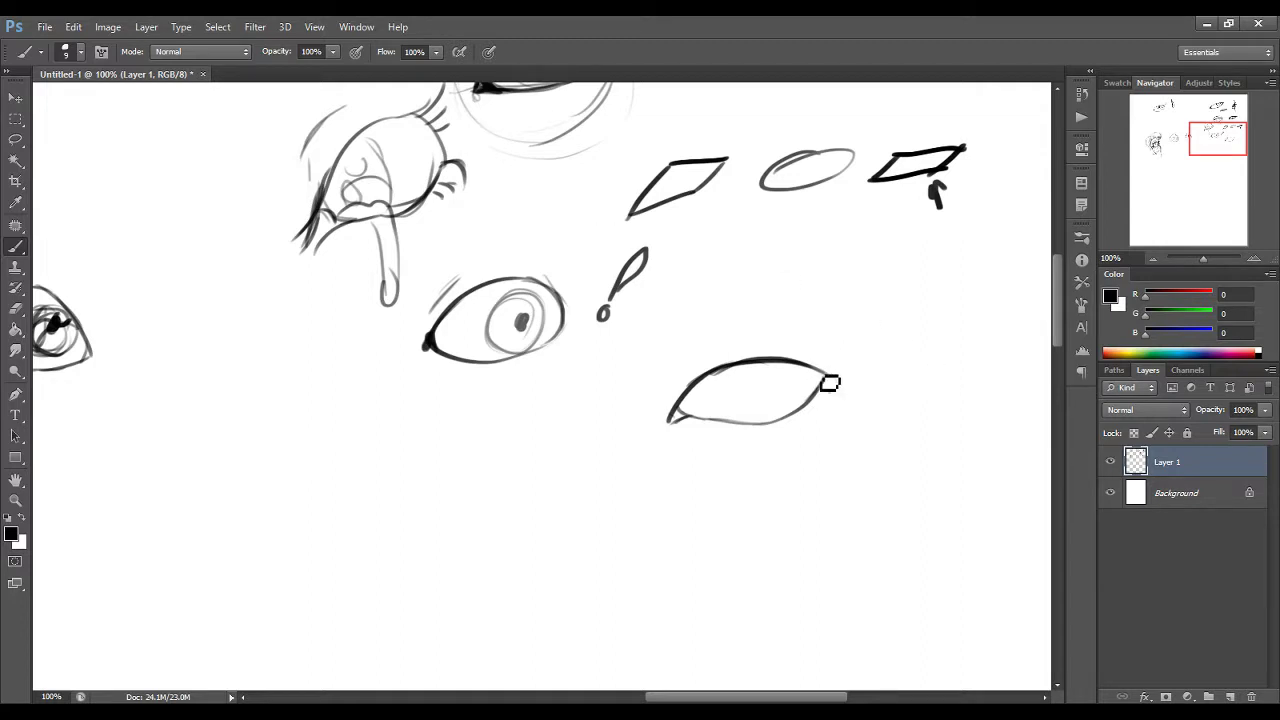
Step: Thicken the almond eye's upper lid and add fine short lashes at both corners and along its peak
{"action": "left_click_drag", "start_coordinate": [824, 375], "coordinate": [850, 376]}
{"action": "left_click_drag", "start_coordinate": [752, 358], "coordinate": [817, 354]}
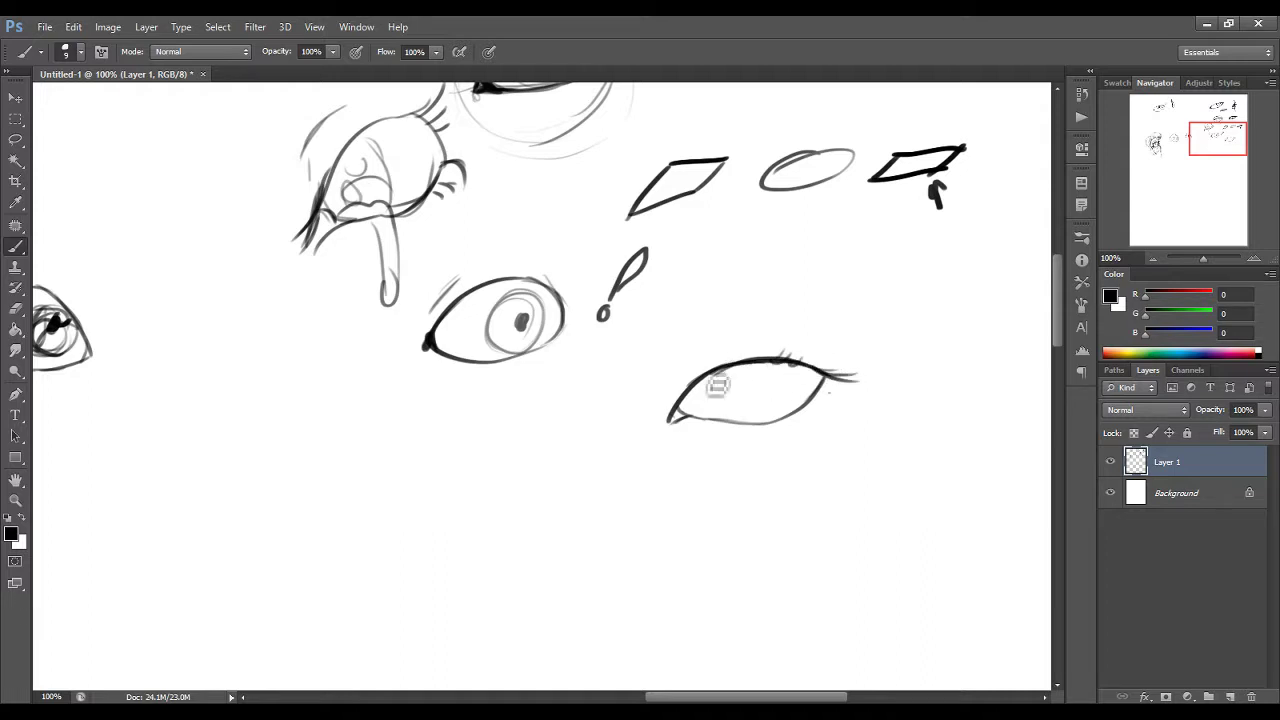
{"action": "left_click_drag", "start_coordinate": [700, 382], "coordinate": [786, 362]}
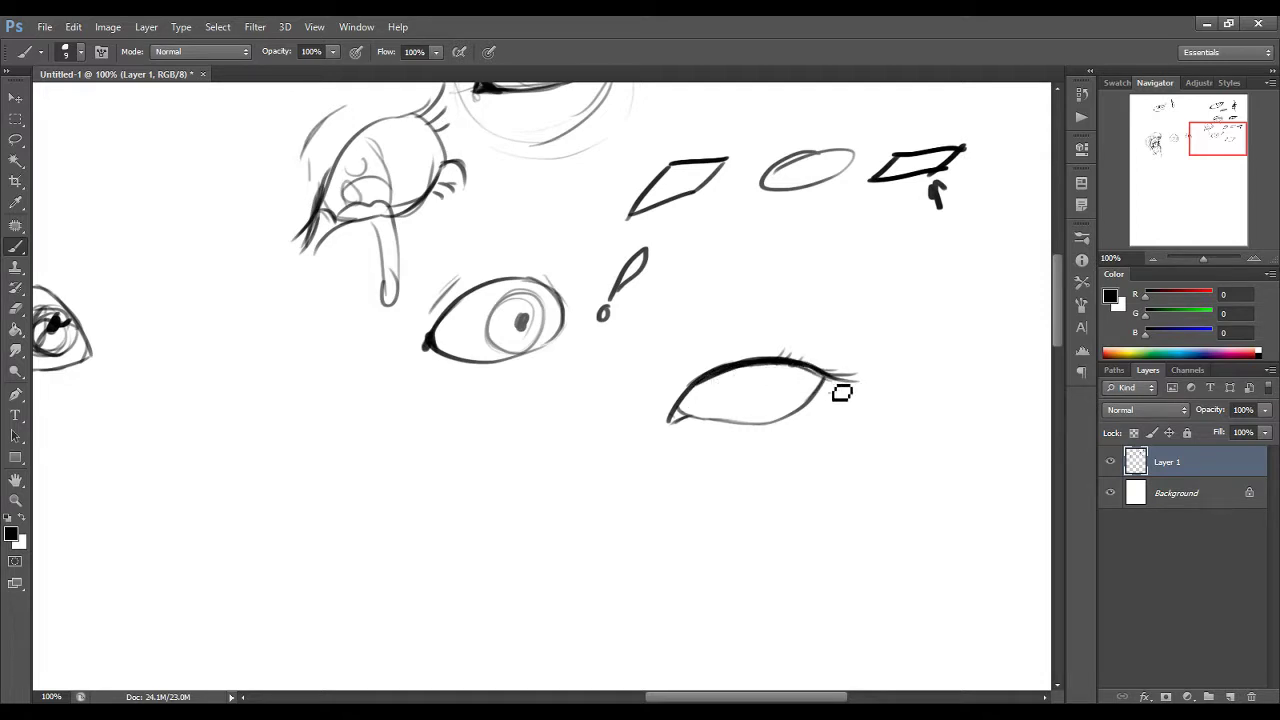
{"action": "left_click_drag", "start_coordinate": [780, 366], "coordinate": [826, 377]}
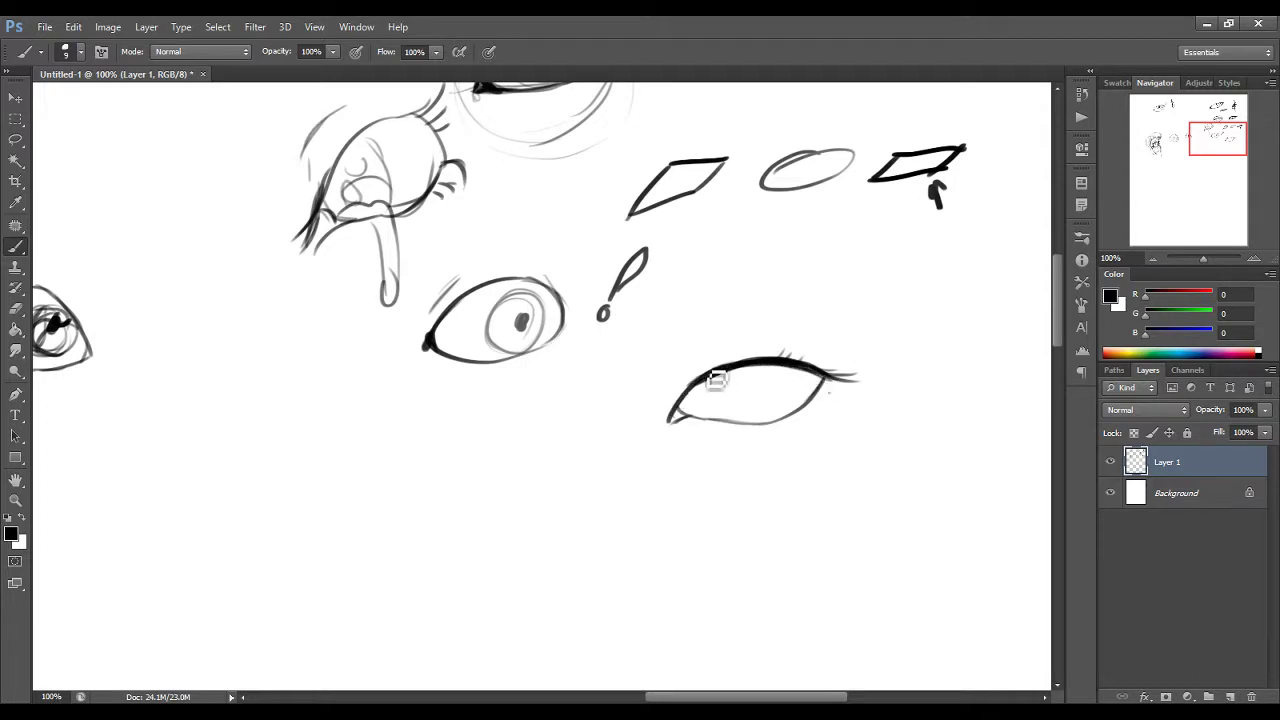
{"action": "mouse_move", "coordinate": [664, 384]}
{"action": "left_mouse_down"}
{"action": "mouse_move", "coordinate": [701, 383]}
{"action": "mouse_move", "coordinate": [698, 396]}
{"action": "mouse_move", "coordinate": [655, 398]}
{"action": "left_mouse_up"}
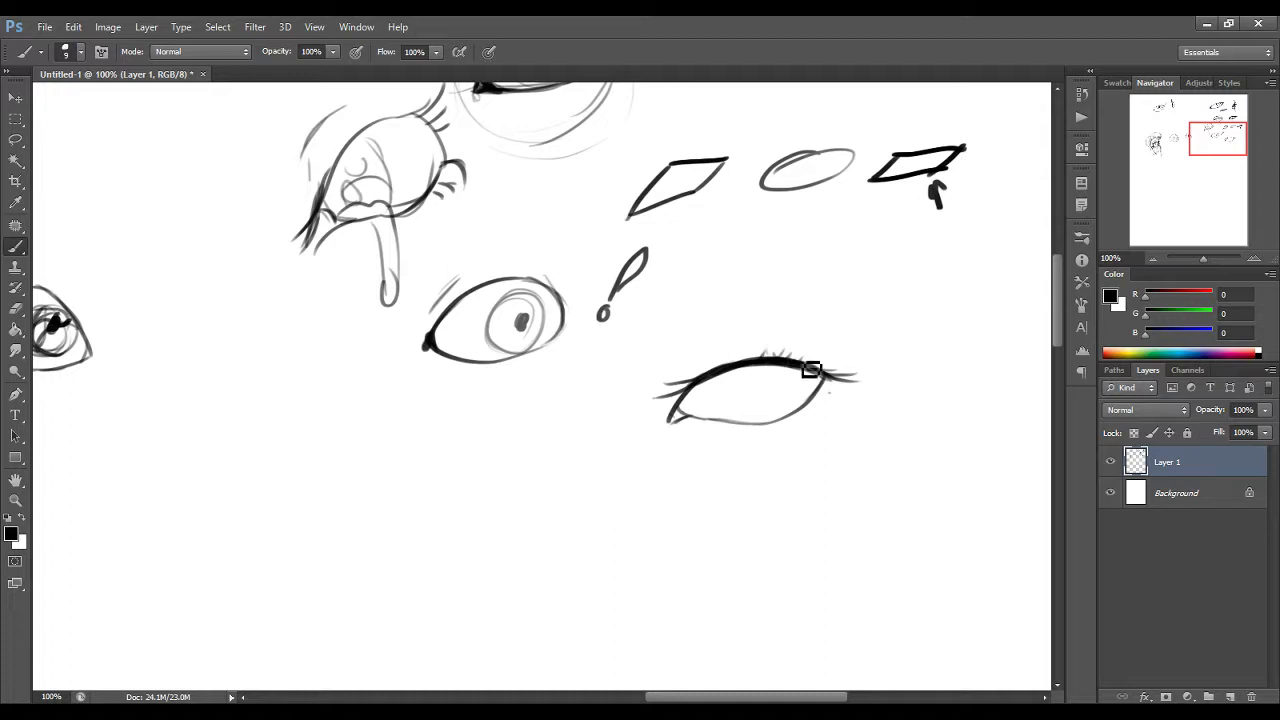
{"action": "left_click_drag", "start_coordinate": [808, 362], "coordinate": [842, 378]}
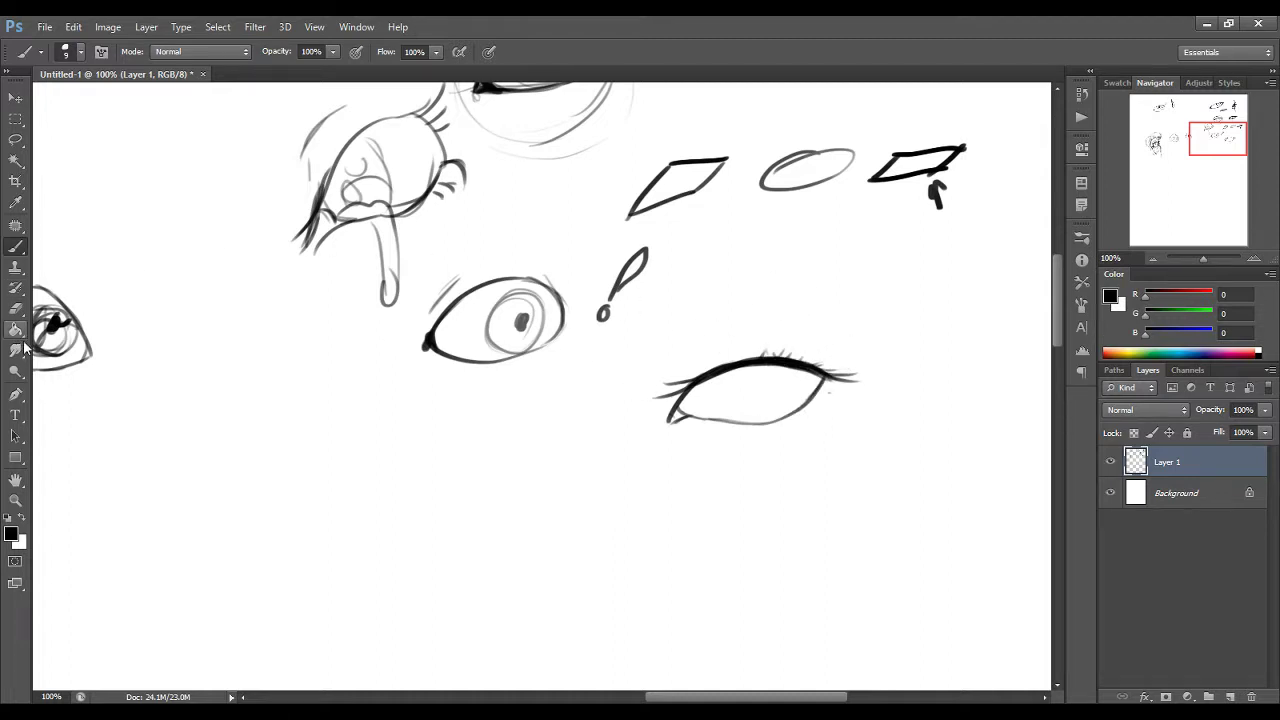
Step: Erase the lashes along the peak and inner side of the upper lid and thin the lid line
{"action": "left_click", "coordinate": [15, 308]}
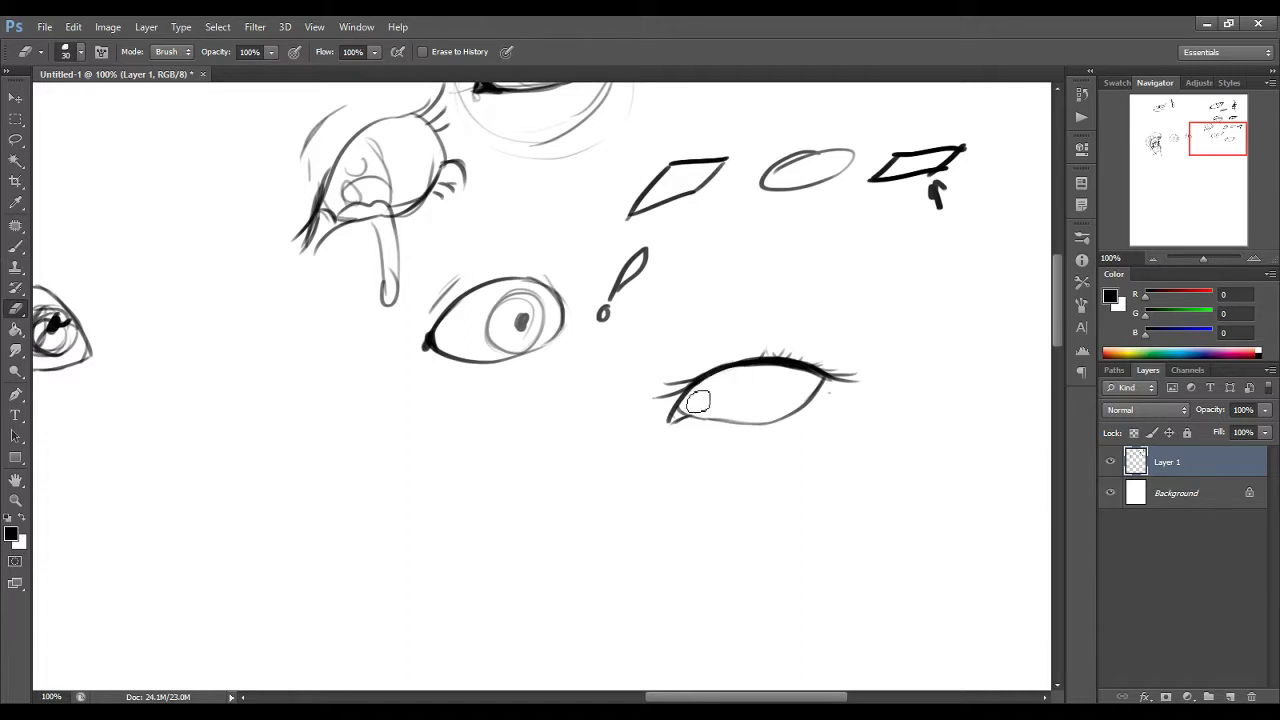
{"action": "left_click_drag", "start_coordinate": [779, 362], "coordinate": [841, 360]}
{"action": "mouse_move", "coordinate": [679, 381]}
{"action": "left_mouse_down"}
{"action": "mouse_move", "coordinate": [639, 414]}
{"action": "mouse_move", "coordinate": [758, 357]}
{"action": "left_mouse_up"}
Step: Redraw the upper lashes with the brush as tapered strokes at the inner corner, outer corner and lid peak
{"action": "left_click", "coordinate": [15, 246]}
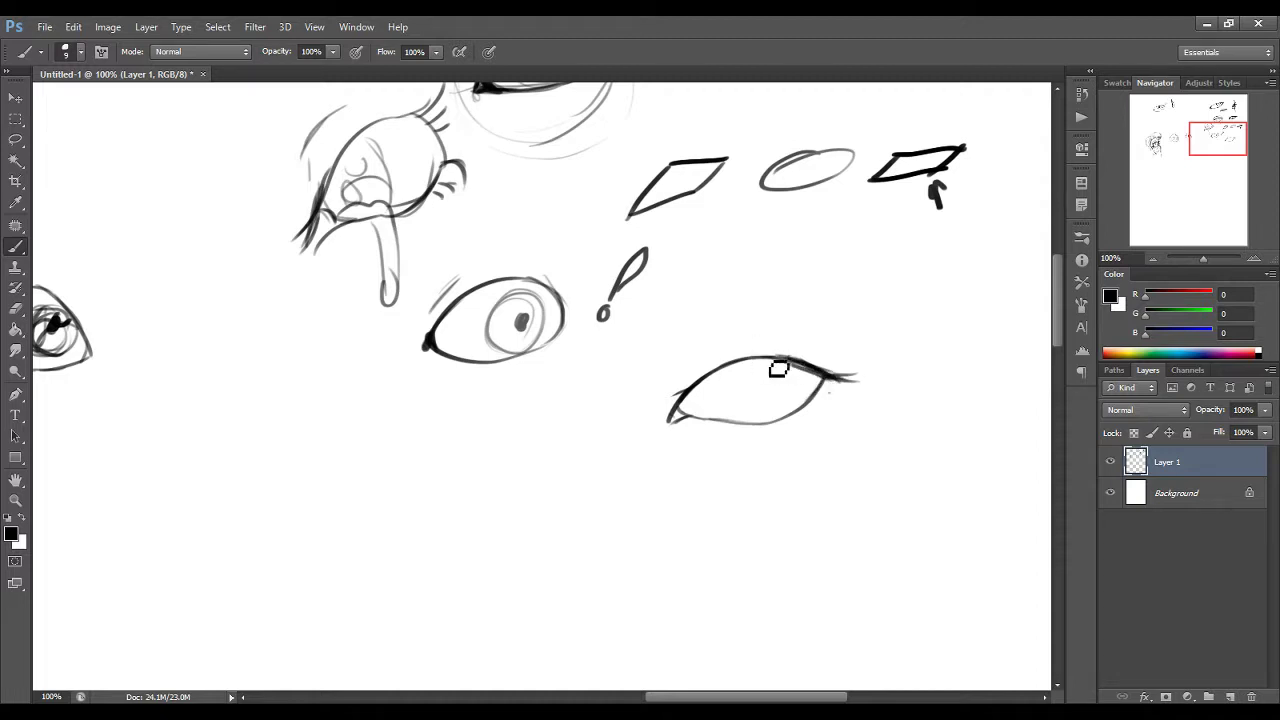
{"action": "left_click_drag", "start_coordinate": [791, 372], "coordinate": [816, 376]}
{"action": "mouse_move", "coordinate": [725, 361]}
{"action": "left_mouse_down"}
{"action": "mouse_move", "coordinate": [685, 407]}
{"action": "mouse_move", "coordinate": [698, 396]}
{"action": "mouse_move", "coordinate": [661, 394]}
{"action": "mouse_move", "coordinate": [717, 383]}
{"action": "left_mouse_up"}
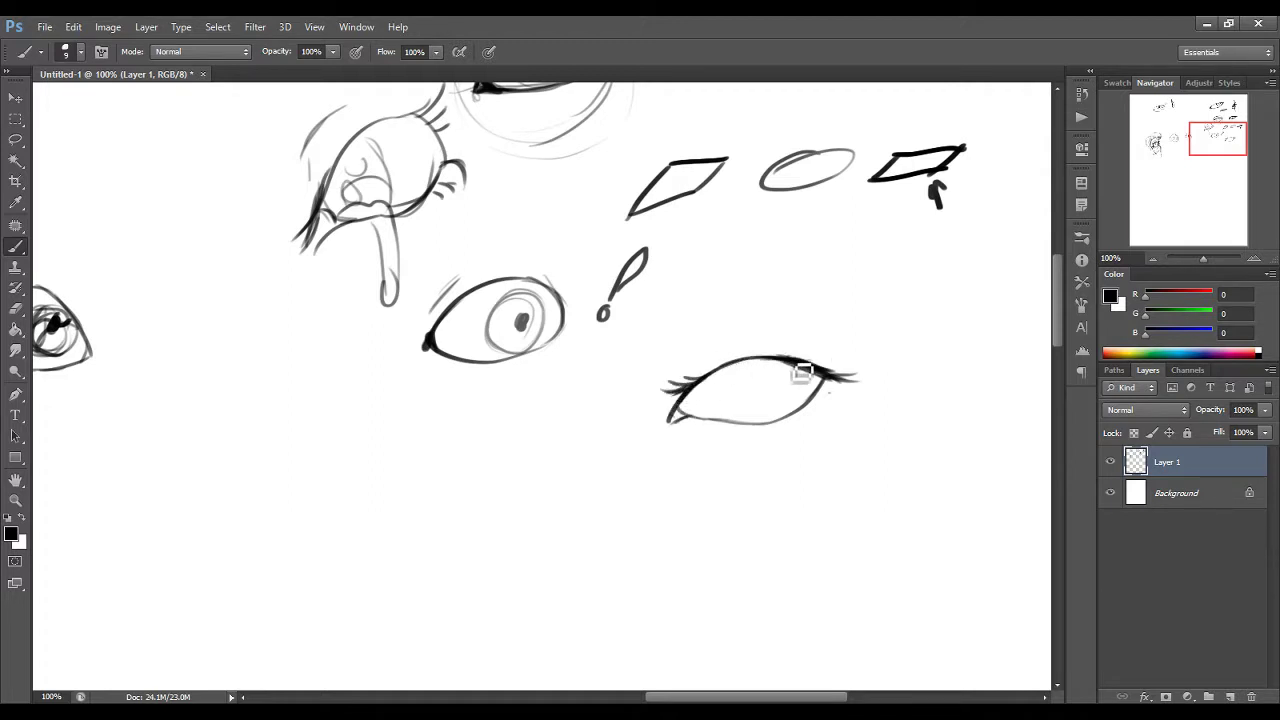
{"action": "mouse_move", "coordinate": [828, 365]}
{"action": "left_mouse_down"}
{"action": "mouse_move", "coordinate": [850, 343]}
{"action": "mouse_move", "coordinate": [856, 357]}
{"action": "left_mouse_up"}
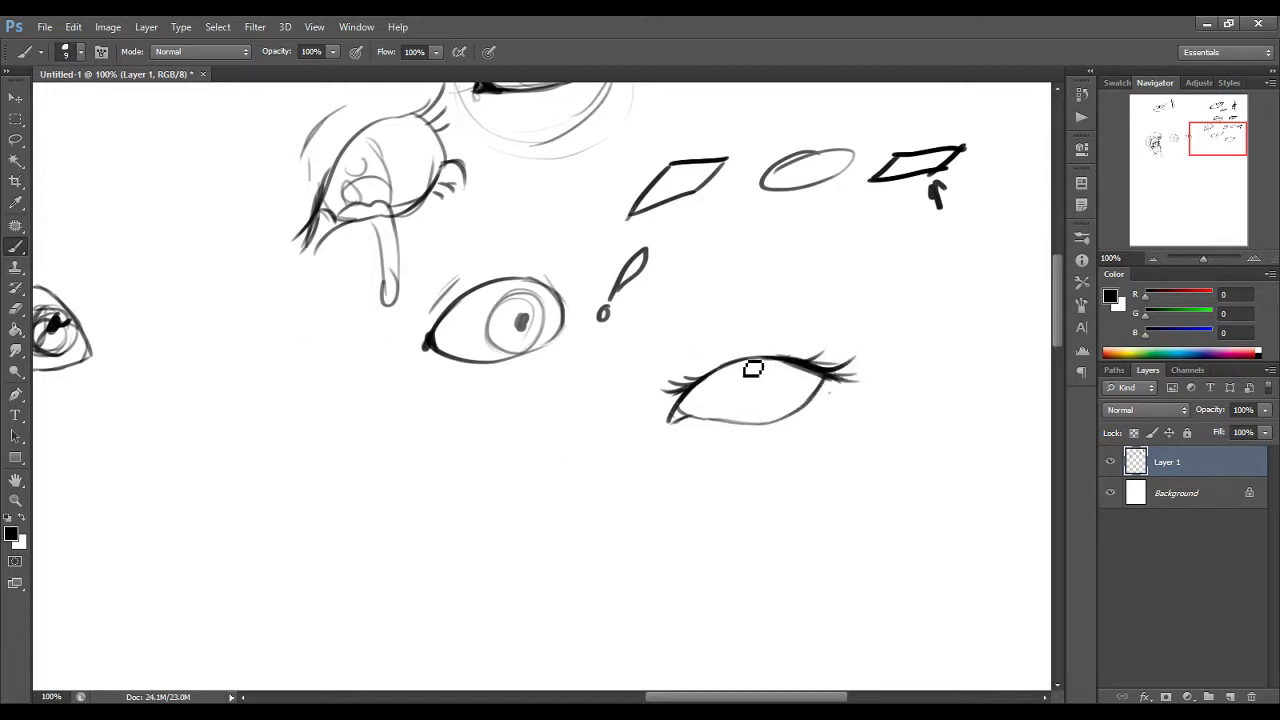
{"action": "mouse_move", "coordinate": [732, 366]}
{"action": "left_mouse_down"}
{"action": "mouse_move", "coordinate": [805, 376]}
{"action": "mouse_move", "coordinate": [775, 350]}
{"action": "mouse_move", "coordinate": [786, 354]}
{"action": "left_mouse_up"}
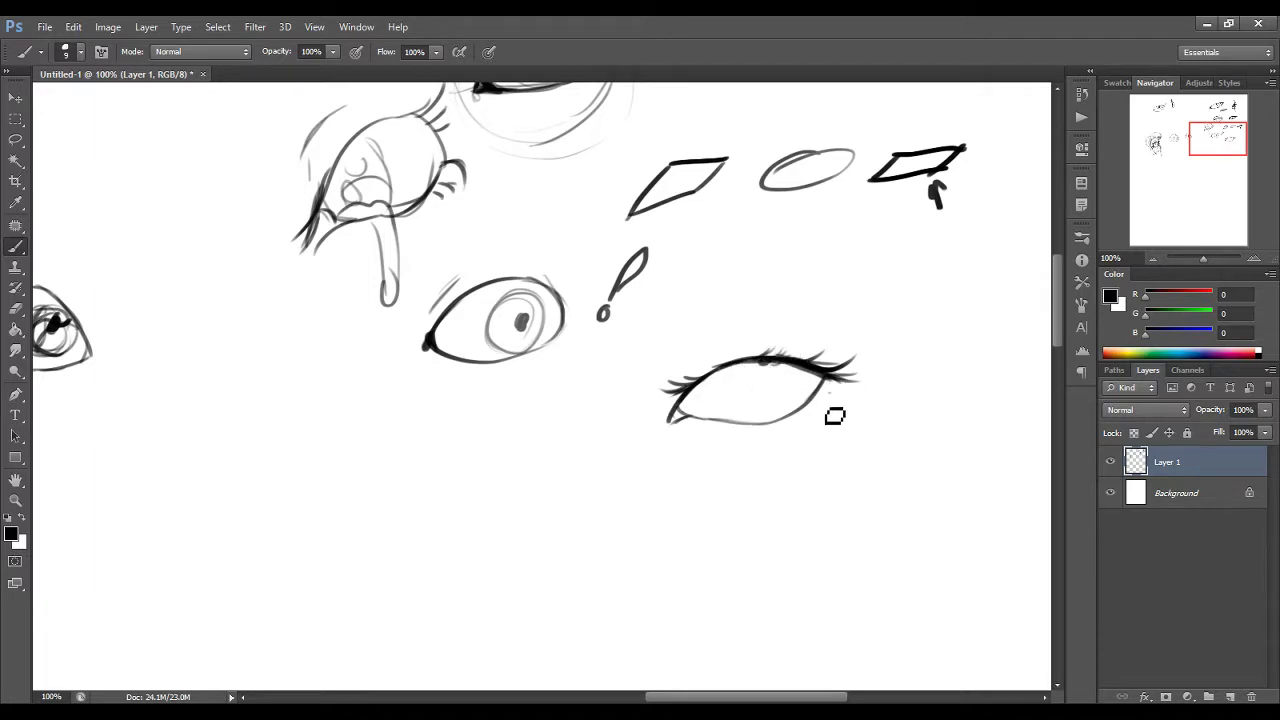
Step: Double the lower lid line and draw short clustered lashes from the outer corner along the lower lid
{"action": "mouse_move", "coordinate": [828, 389]}
{"action": "left_mouse_down"}
{"action": "mouse_move", "coordinate": [848, 390]}
{"action": "mouse_move", "coordinate": [828, 406]}
{"action": "left_mouse_up"}
{"action": "mouse_move", "coordinate": [813, 408]}
{"action": "left_mouse_down"}
{"action": "mouse_move", "coordinate": [834, 398]}
{"action": "mouse_move", "coordinate": [828, 408]}
{"action": "left_mouse_up"}
{"action": "left_click_drag", "start_coordinate": [730, 428], "coordinate": [749, 430]}
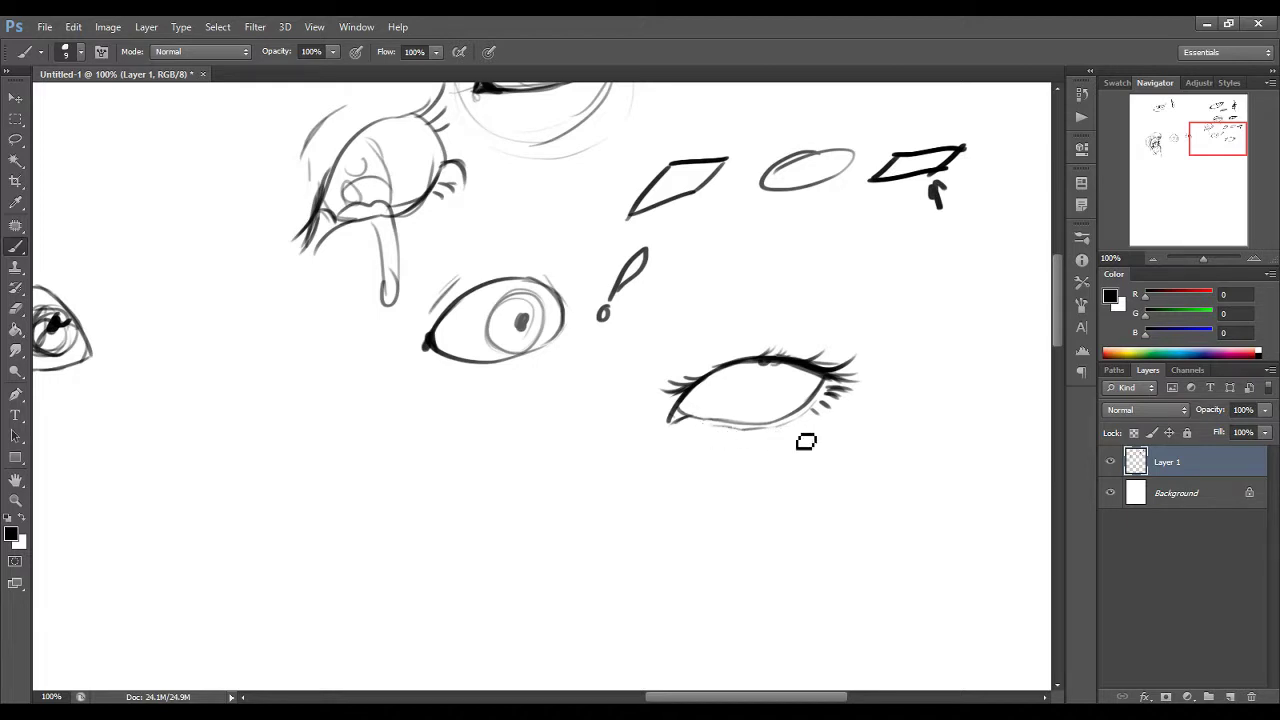
{"action": "left_click_drag", "start_coordinate": [796, 419], "coordinate": [806, 430]}
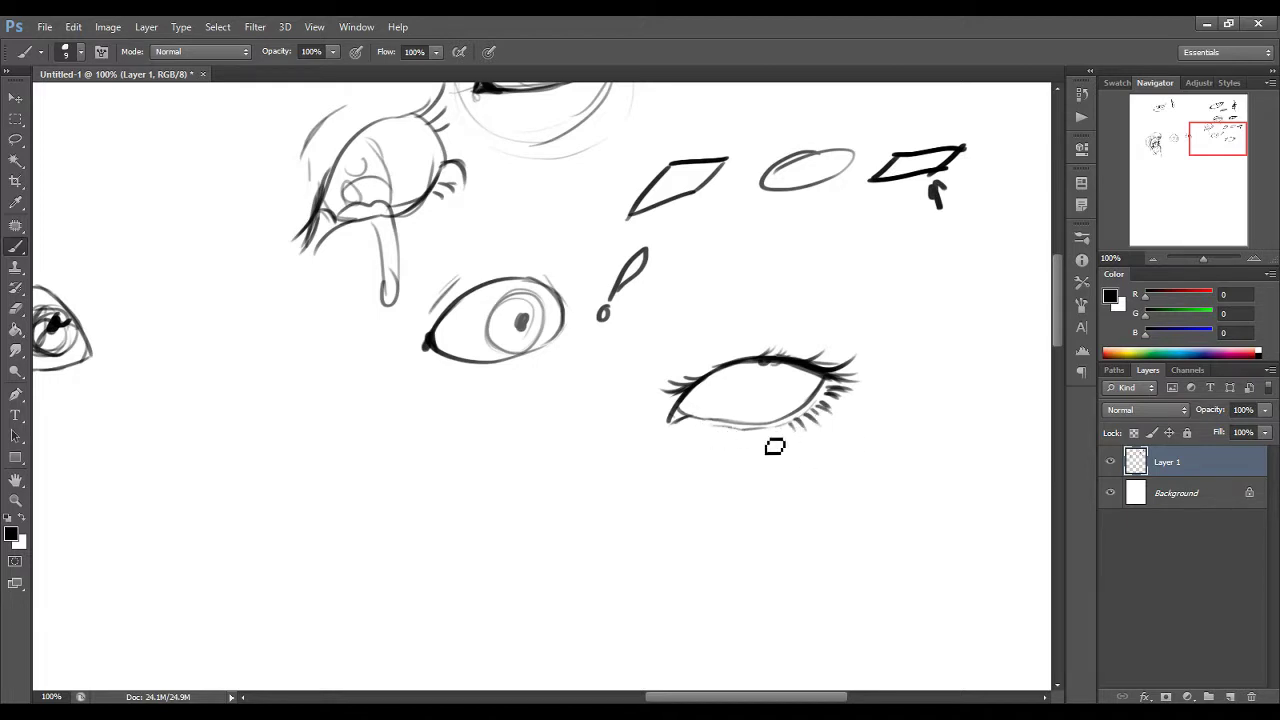
{"action": "mouse_move", "coordinate": [769, 429]}
{"action": "left_mouse_down"}
{"action": "mouse_move", "coordinate": [771, 442]}
{"action": "mouse_move", "coordinate": [754, 445]}
{"action": "left_mouse_up"}
{"action": "mouse_move", "coordinate": [734, 431]}
{"action": "left_mouse_down"}
{"action": "mouse_move", "coordinate": [738, 445]}
{"action": "mouse_move", "coordinate": [724, 447]}
{"action": "mouse_move", "coordinate": [806, 439]}
{"action": "left_mouse_up"}
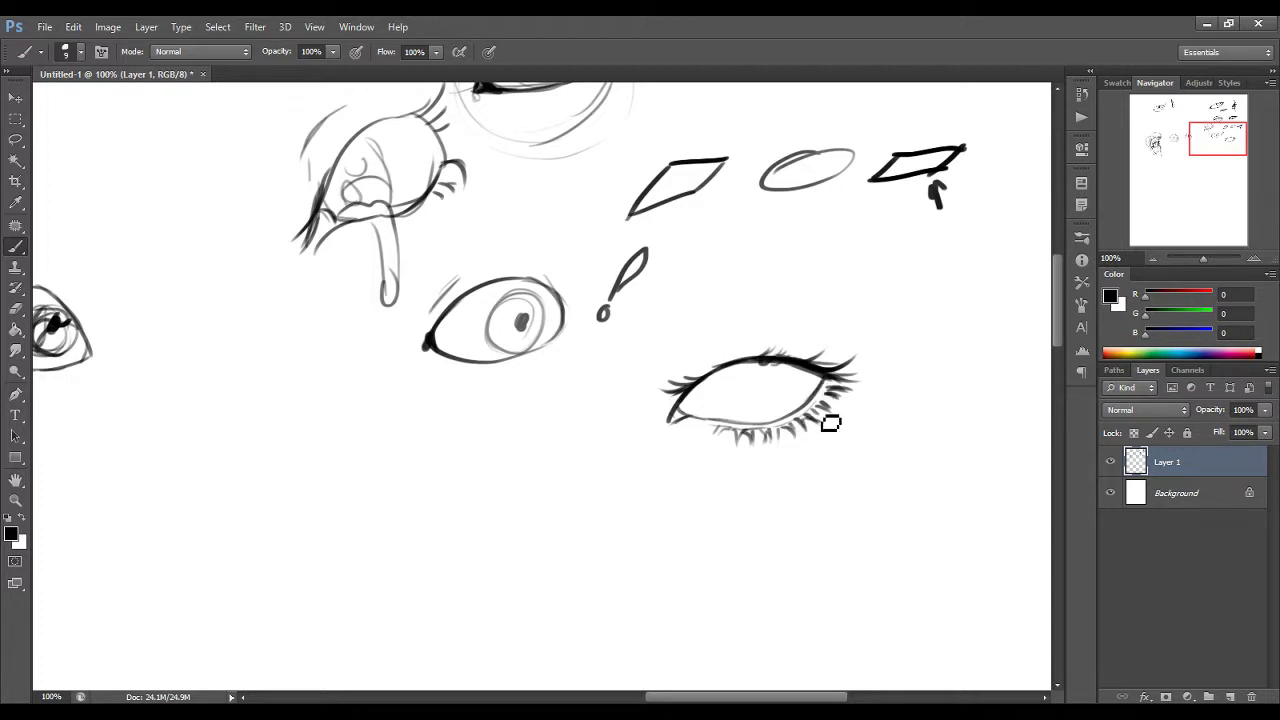
{"action": "mouse_move", "coordinate": [820, 416]}
{"action": "left_mouse_down"}
{"action": "mouse_move", "coordinate": [837, 426]}
{"action": "mouse_move", "coordinate": [848, 412]}
{"action": "left_mouse_up"}
Step: Add the iris with a solid black pupil to the almond eye, plus more upper lashes and a light crease line
{"action": "left_click_drag", "start_coordinate": [740, 373], "coordinate": [755, 411]}
{"action": "left_click_drag", "start_coordinate": [740, 367], "coordinate": [746, 408]}
{"action": "mouse_move", "coordinate": [785, 366]}
{"action": "left_mouse_down"}
{"action": "mouse_move", "coordinate": [795, 398]}
{"action": "mouse_move", "coordinate": [750, 408]}
{"action": "left_mouse_up"}
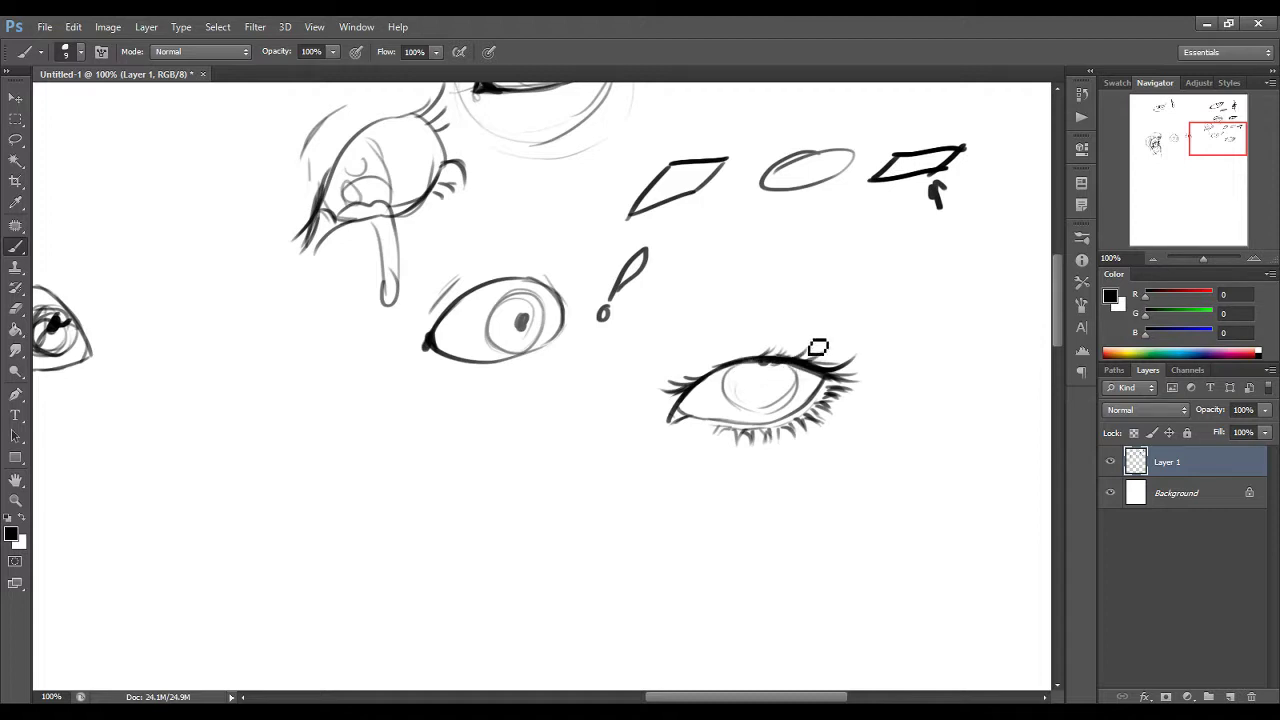
{"action": "left_click_drag", "start_coordinate": [813, 349], "coordinate": [795, 355]}
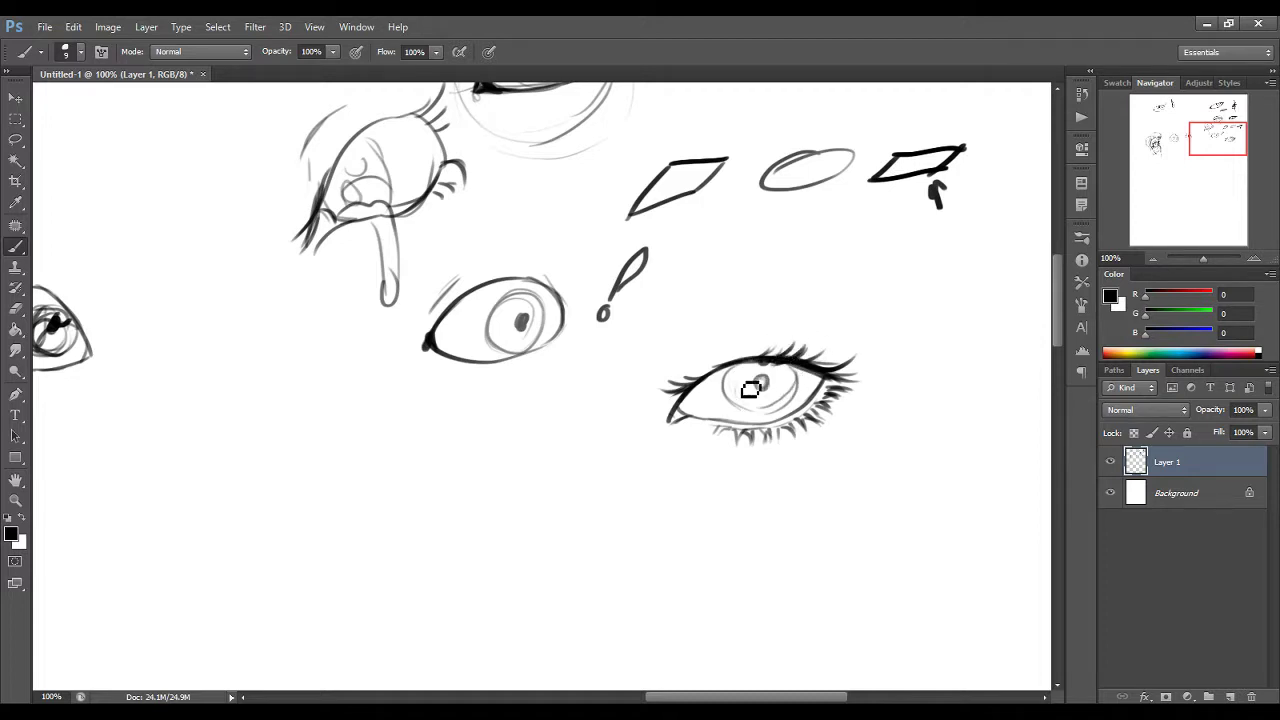
{"action": "mouse_move", "coordinate": [776, 390]}
{"action": "left_mouse_down"}
{"action": "mouse_move", "coordinate": [738, 398]}
{"action": "mouse_move", "coordinate": [745, 414]}
{"action": "left_mouse_up"}
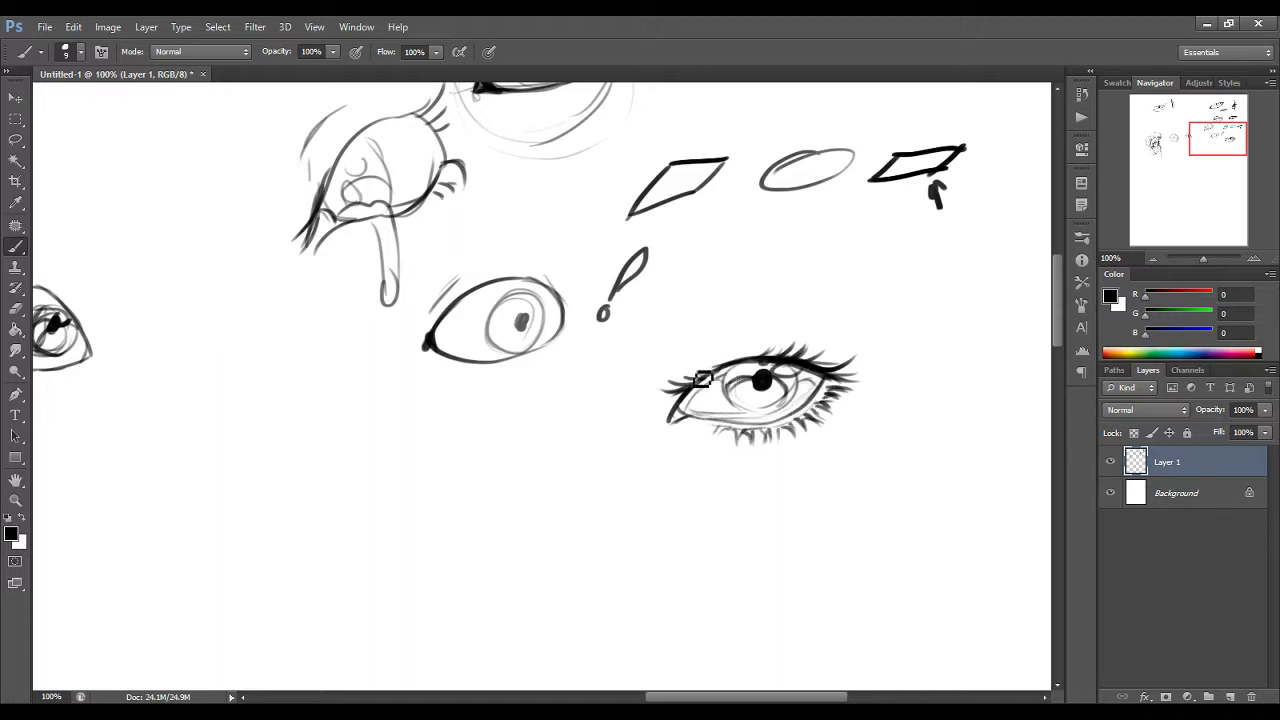
{"action": "left_click_drag", "start_coordinate": [714, 346], "coordinate": [687, 350]}
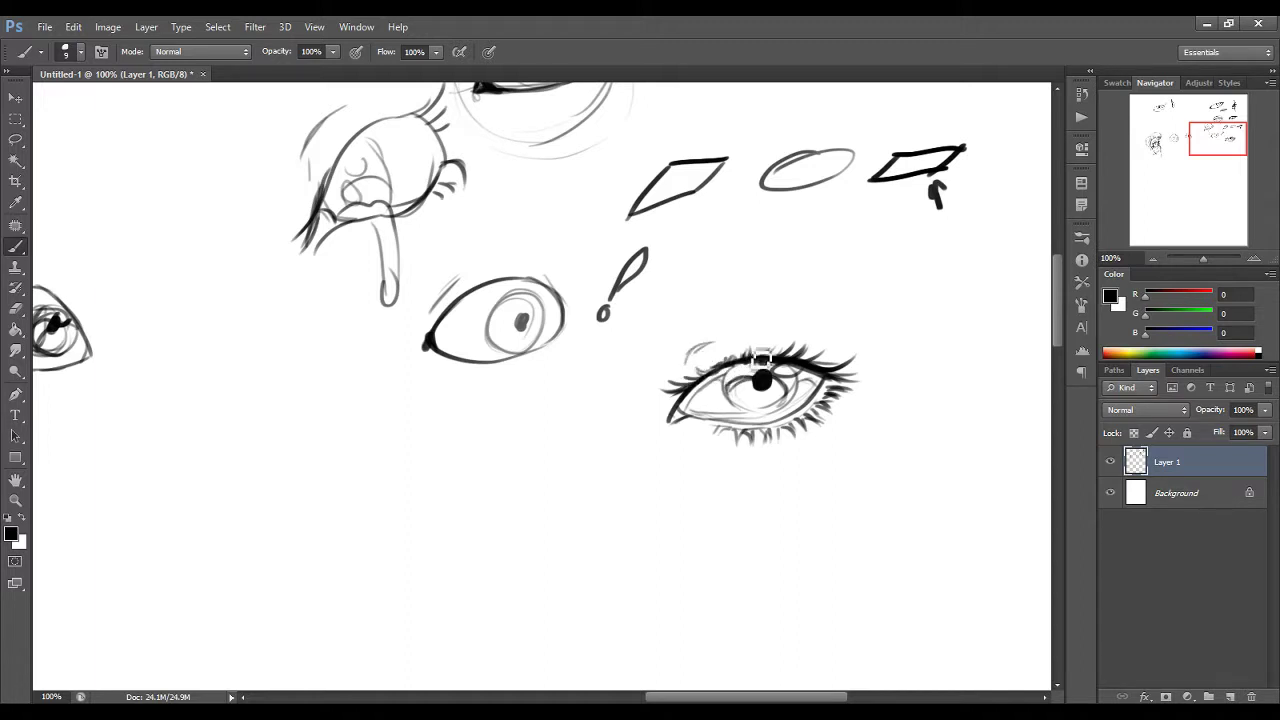
{"action": "left_click_drag", "start_coordinate": [818, 372], "coordinate": [871, 341]}
Step: Draw a large circle for a side-view eyeball in the blank area below the almond eye
{"action": "left_click_drag", "start_coordinate": [1200, 144], "coordinate": [1194, 157]}
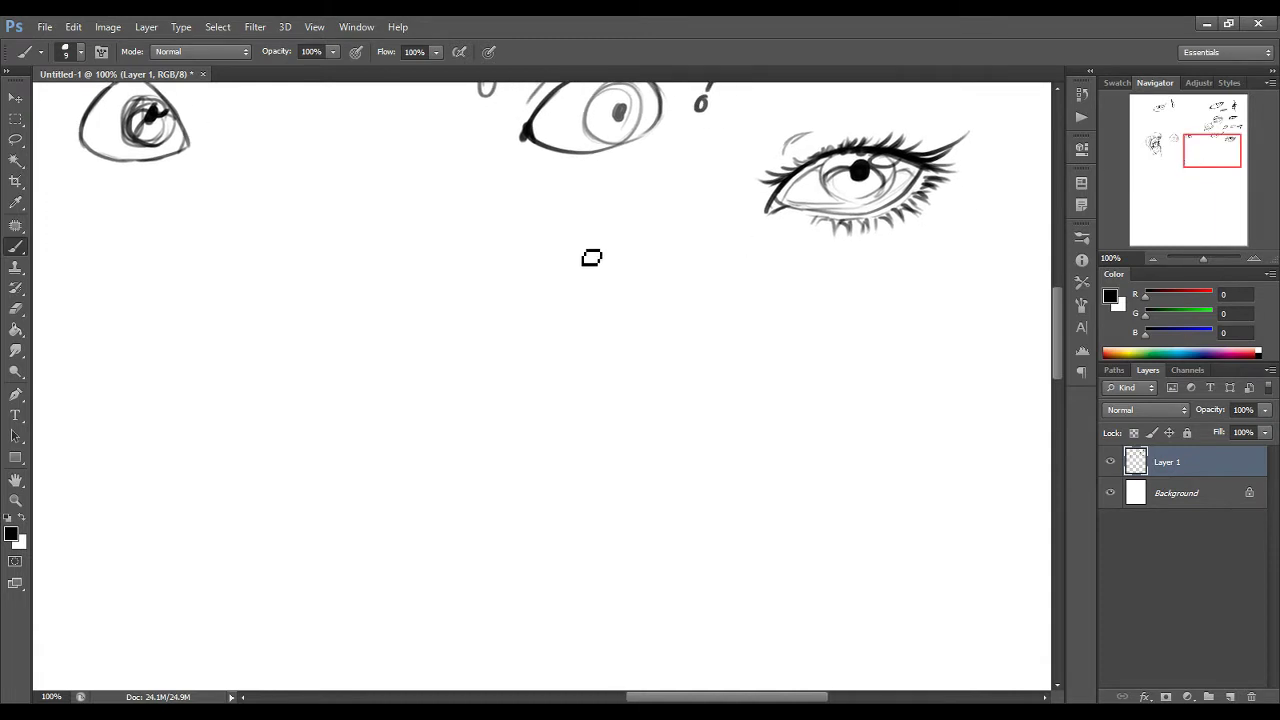
{"action": "mouse_move", "coordinate": [489, 318]}
{"action": "left_mouse_down"}
{"action": "mouse_move", "coordinate": [410, 440]}
{"action": "mouse_move", "coordinate": [478, 505]}
{"action": "left_mouse_up"}
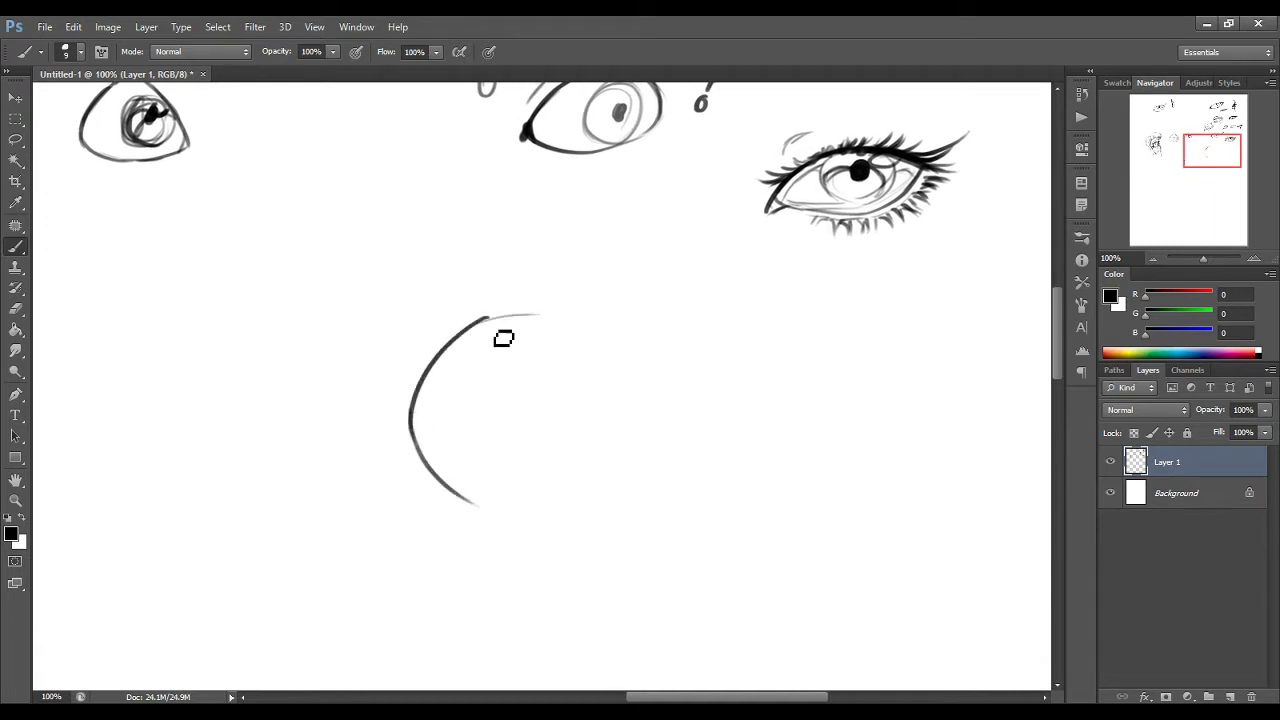
{"action": "mouse_move", "coordinate": [485, 318]}
{"action": "left_mouse_down"}
{"action": "mouse_move", "coordinate": [627, 394]}
{"action": "mouse_move", "coordinate": [608, 341]}
{"action": "mouse_move", "coordinate": [608, 422]}
{"action": "left_mouse_up"}
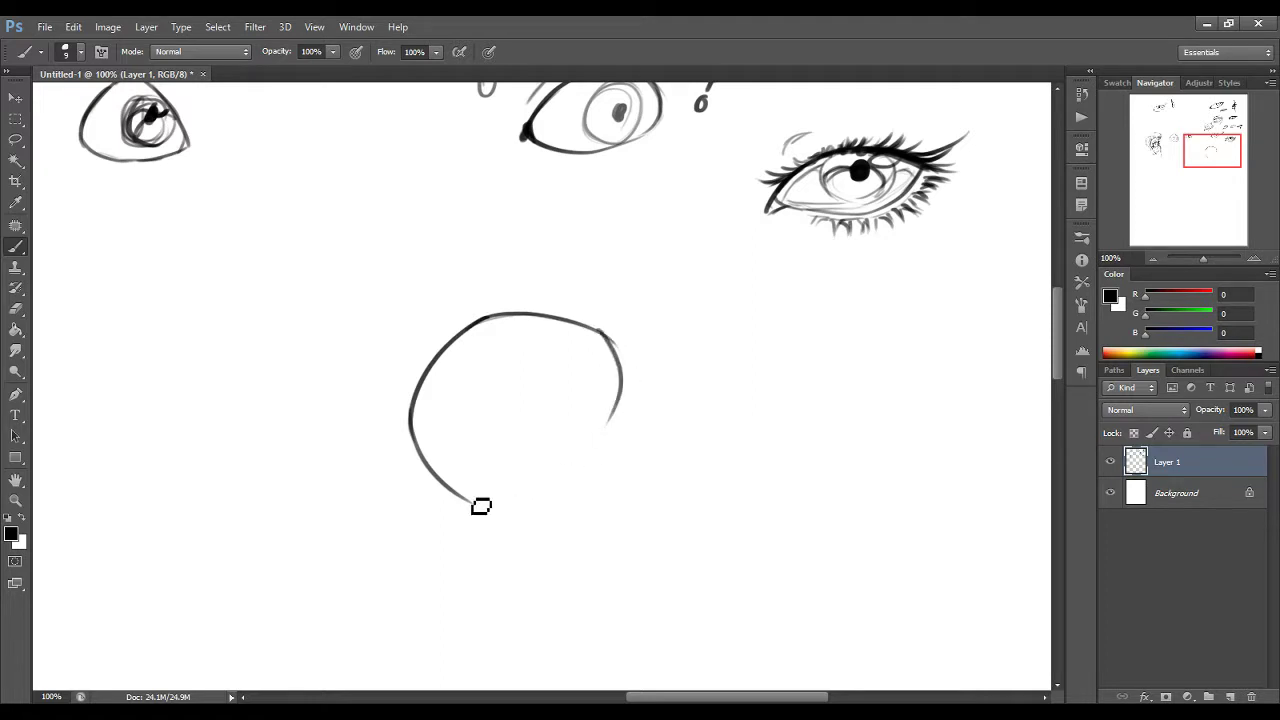
{"action": "mouse_move", "coordinate": [479, 501]}
{"action": "left_mouse_down"}
{"action": "mouse_move", "coordinate": [571, 505]}
{"action": "mouse_move", "coordinate": [618, 424]}
{"action": "left_mouse_up"}
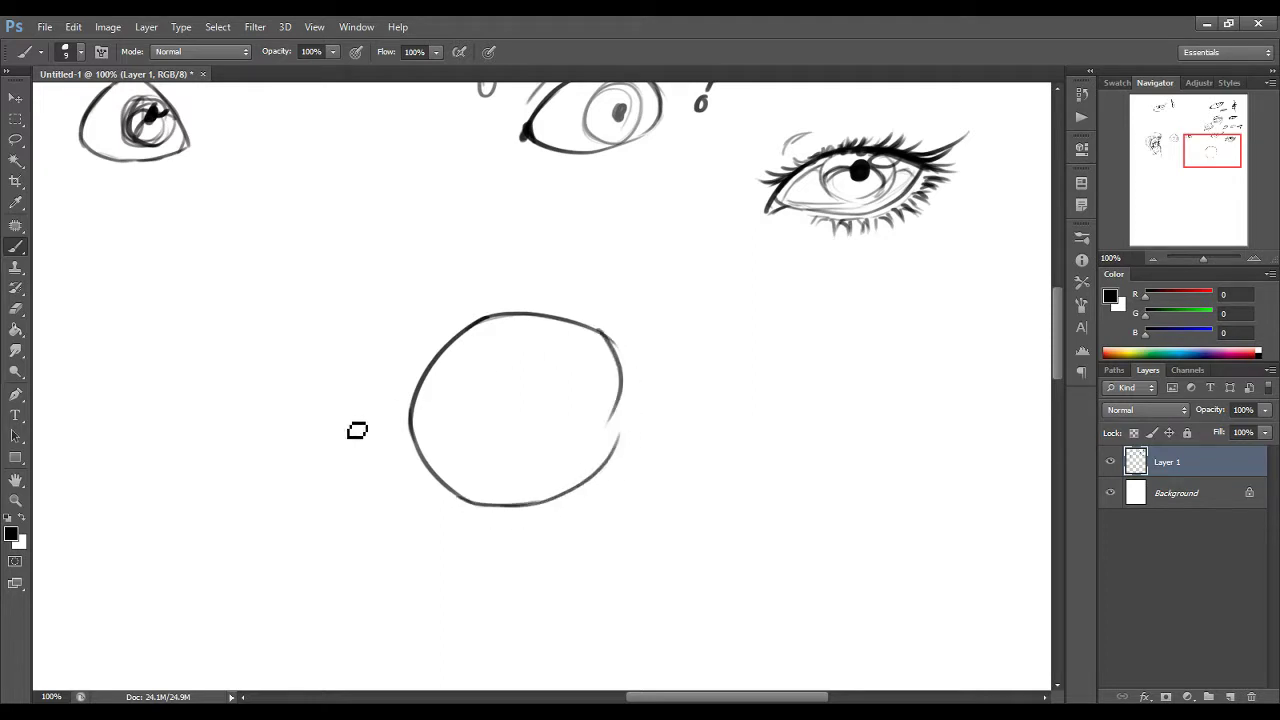
Step: Add arrows for the gaze and incoming light, plus a flat iris line with pupil marks inside the eyeball's front
{"action": "mouse_move", "coordinate": [361, 420]}
{"action": "left_mouse_down"}
{"action": "mouse_move", "coordinate": [303, 424]}
{"action": "mouse_move", "coordinate": [320, 433]}
{"action": "left_mouse_up"}
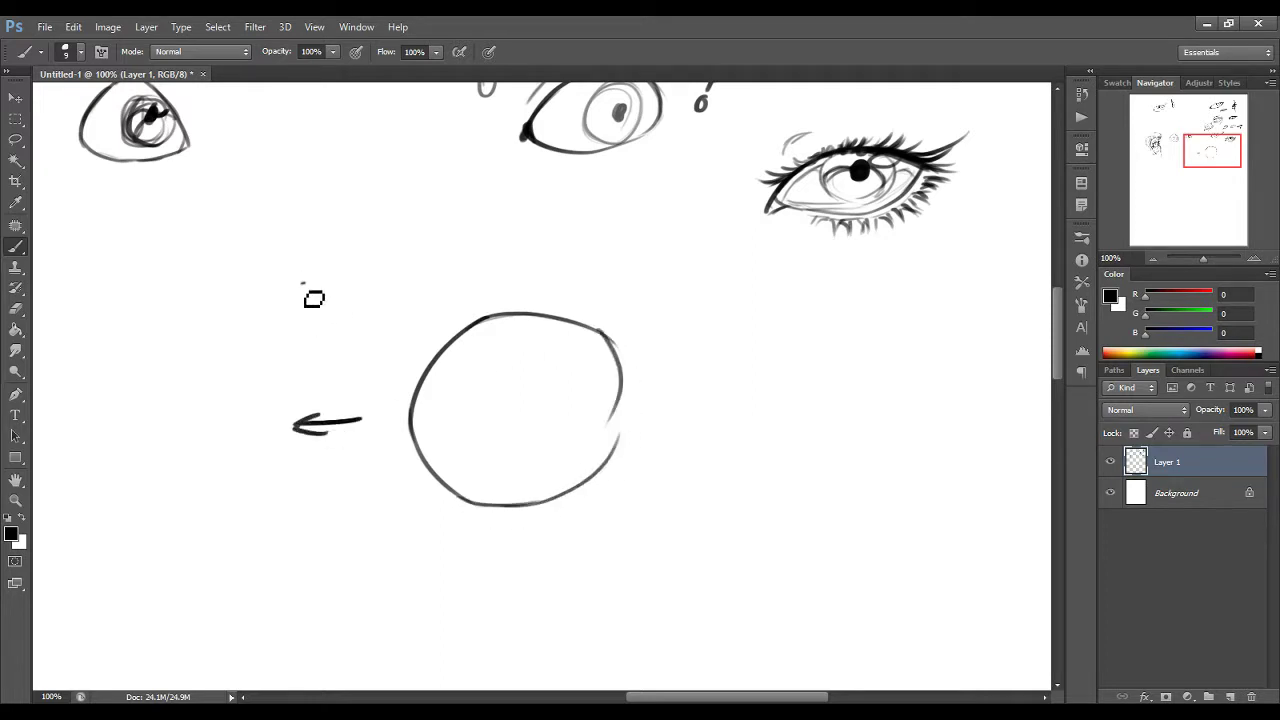
{"action": "mouse_move", "coordinate": [324, 309]}
{"action": "left_mouse_down"}
{"action": "mouse_move", "coordinate": [380, 358]}
{"action": "mouse_move", "coordinate": [358, 357]}
{"action": "mouse_move", "coordinate": [372, 315]}
{"action": "left_mouse_up"}
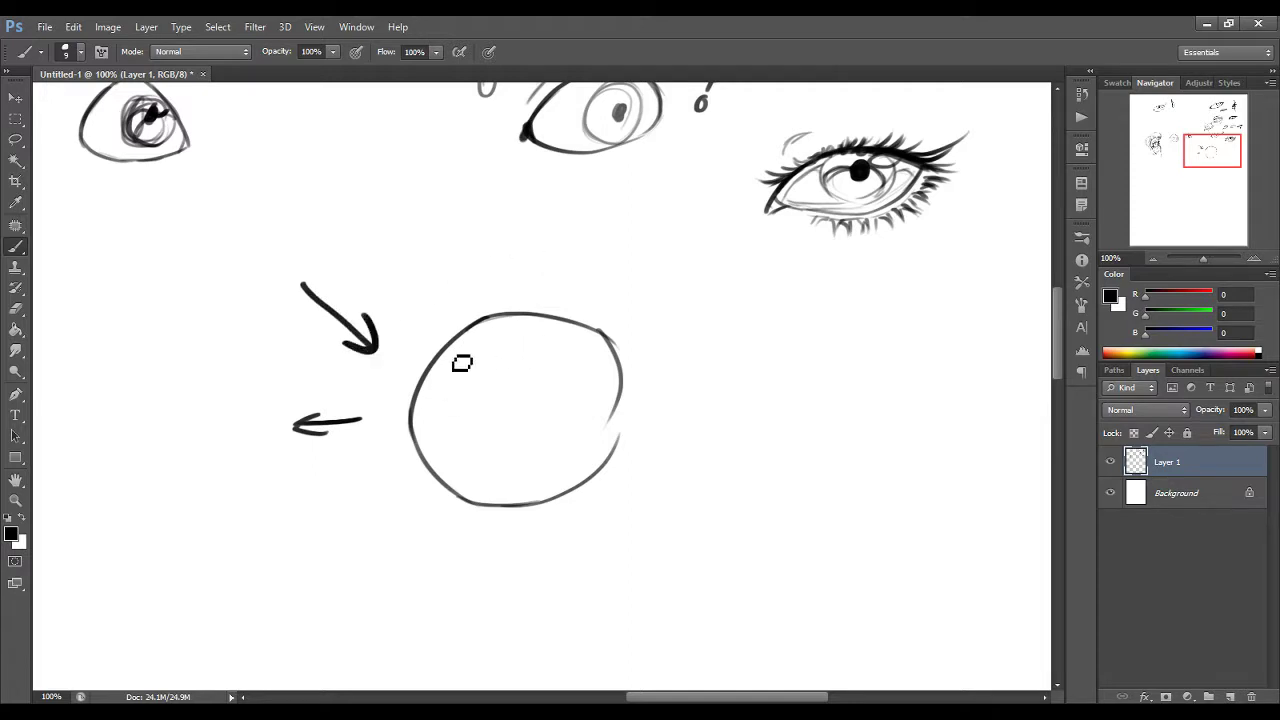
{"action": "left_click_drag", "start_coordinate": [453, 346], "coordinate": [452, 446]}
{"action": "left_click_drag", "start_coordinate": [455, 386], "coordinate": [446, 462]}
{"action": "mouse_move", "coordinate": [458, 413]}
{"action": "left_mouse_down"}
{"action": "mouse_move", "coordinate": [446, 474]}
{"action": "mouse_move", "coordinate": [456, 434]}
{"action": "mouse_move", "coordinate": [449, 414]}
{"action": "mouse_move", "coordinate": [427, 416]}
{"action": "left_mouse_up"}
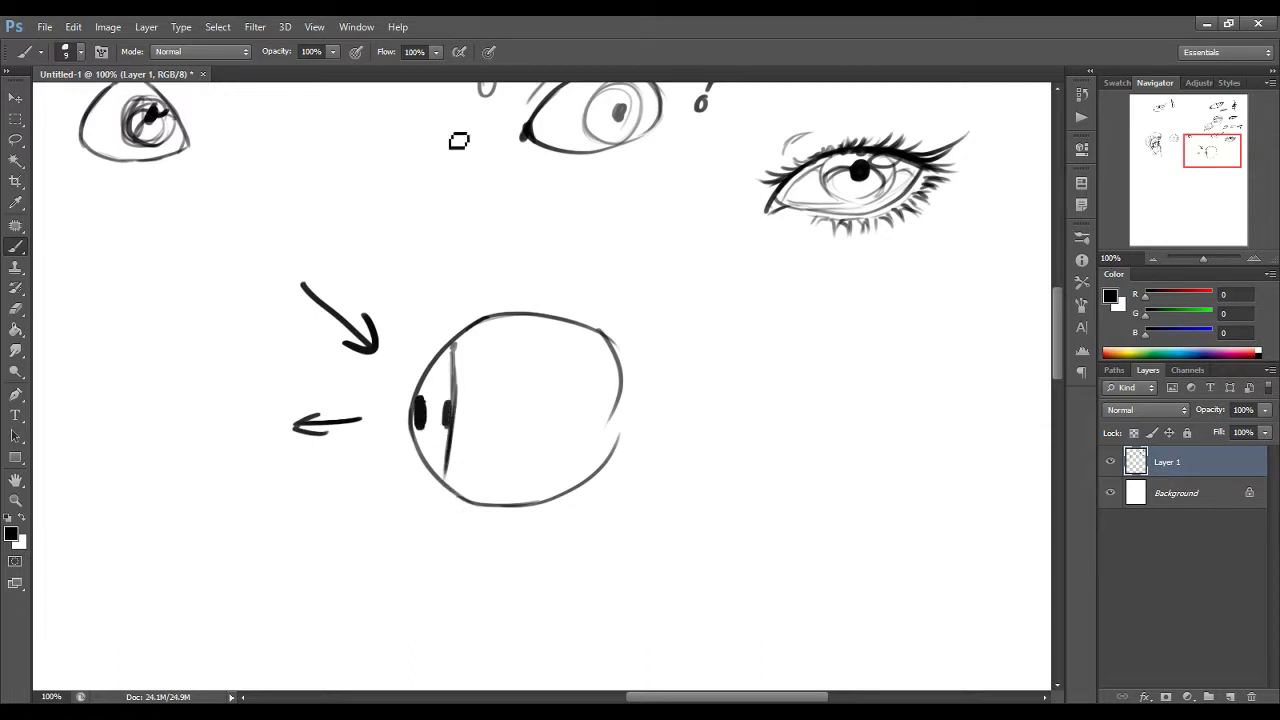
Step: Remove the pupil mark at the eyeball's front edge and add a small arrow pointing at the upper front surface
{"action": "key", "text": "ctrl+z"}
{"action": "left_click_drag", "start_coordinate": [405, 338], "coordinate": [416, 358]}
{"action": "mouse_move", "coordinate": [436, 402]}
{"action": "left_mouse_down"}
{"action": "mouse_move", "coordinate": [443, 451]}
{"action": "mouse_move", "coordinate": [444, 390]}
{"action": "mouse_move", "coordinate": [437, 460]}
{"action": "mouse_move", "coordinate": [444, 390]}
{"action": "left_mouse_up"}
{"action": "key", "text": "ctrl+z"}
Step: Draw veins inside the eyeball and an optic nerve trailing from its back to a small brain with a head contour
{"action": "mouse_move", "coordinate": [462, 418]}
{"action": "left_mouse_down"}
{"action": "mouse_move", "coordinate": [534, 382]}
{"action": "mouse_move", "coordinate": [502, 383]}
{"action": "mouse_move", "coordinate": [581, 370]}
{"action": "mouse_move", "coordinate": [507, 341]}
{"action": "mouse_move", "coordinate": [487, 352]}
{"action": "mouse_move", "coordinate": [586, 334]}
{"action": "mouse_move", "coordinate": [564, 362]}
{"action": "left_mouse_up"}
{"action": "mouse_move", "coordinate": [576, 430]}
{"action": "left_mouse_down"}
{"action": "mouse_move", "coordinate": [540, 433]}
{"action": "mouse_move", "coordinate": [585, 435]}
{"action": "mouse_move", "coordinate": [597, 450]}
{"action": "mouse_move", "coordinate": [573, 475]}
{"action": "mouse_move", "coordinate": [515, 474]}
{"action": "mouse_move", "coordinate": [550, 497]}
{"action": "mouse_move", "coordinate": [637, 456]}
{"action": "mouse_move", "coordinate": [604, 467]}
{"action": "mouse_move", "coordinate": [623, 457]}
{"action": "mouse_move", "coordinate": [714, 431]}
{"action": "left_mouse_up"}
{"action": "mouse_move", "coordinate": [626, 350]}
{"action": "left_mouse_down"}
{"action": "mouse_move", "coordinate": [686, 398]}
{"action": "mouse_move", "coordinate": [849, 395]}
{"action": "mouse_move", "coordinate": [805, 361]}
{"action": "mouse_move", "coordinate": [876, 361]}
{"action": "mouse_move", "coordinate": [897, 334]}
{"action": "mouse_move", "coordinate": [862, 315]}
{"action": "mouse_move", "coordinate": [850, 338]}
{"action": "mouse_move", "coordinate": [882, 355]}
{"action": "mouse_move", "coordinate": [885, 335]}
{"action": "mouse_move", "coordinate": [841, 318]}
{"action": "mouse_move", "coordinate": [821, 352]}
{"action": "mouse_move", "coordinate": [815, 343]}
{"action": "mouse_move", "coordinate": [840, 360]}
{"action": "mouse_move", "coordinate": [843, 344]}
{"action": "mouse_move", "coordinate": [853, 350]}
{"action": "mouse_move", "coordinate": [825, 371]}
{"action": "mouse_move", "coordinate": [807, 335]}
{"action": "mouse_move", "coordinate": [796, 347]}
{"action": "mouse_move", "coordinate": [895, 357]}
{"action": "mouse_move", "coordinate": [897, 396]}
{"action": "mouse_move", "coordinate": [889, 381]}
{"action": "mouse_move", "coordinate": [947, 468]}
{"action": "mouse_move", "coordinate": [947, 528]}
{"action": "mouse_move", "coordinate": [872, 598]}
{"action": "left_mouse_up"}
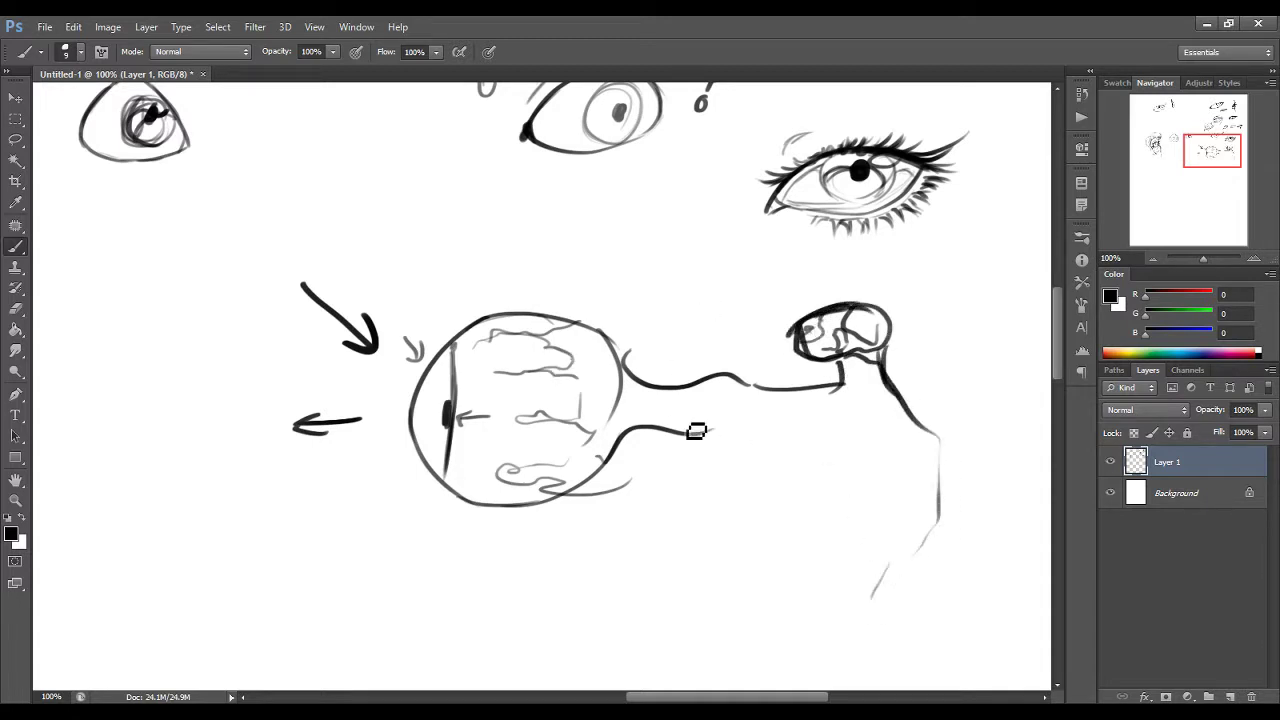
{"action": "mouse_move", "coordinate": [712, 432]}
{"action": "left_mouse_down"}
{"action": "mouse_move", "coordinate": [768, 424]}
{"action": "mouse_move", "coordinate": [662, 421]}
{"action": "mouse_move", "coordinate": [747, 399]}
{"action": "left_mouse_up"}
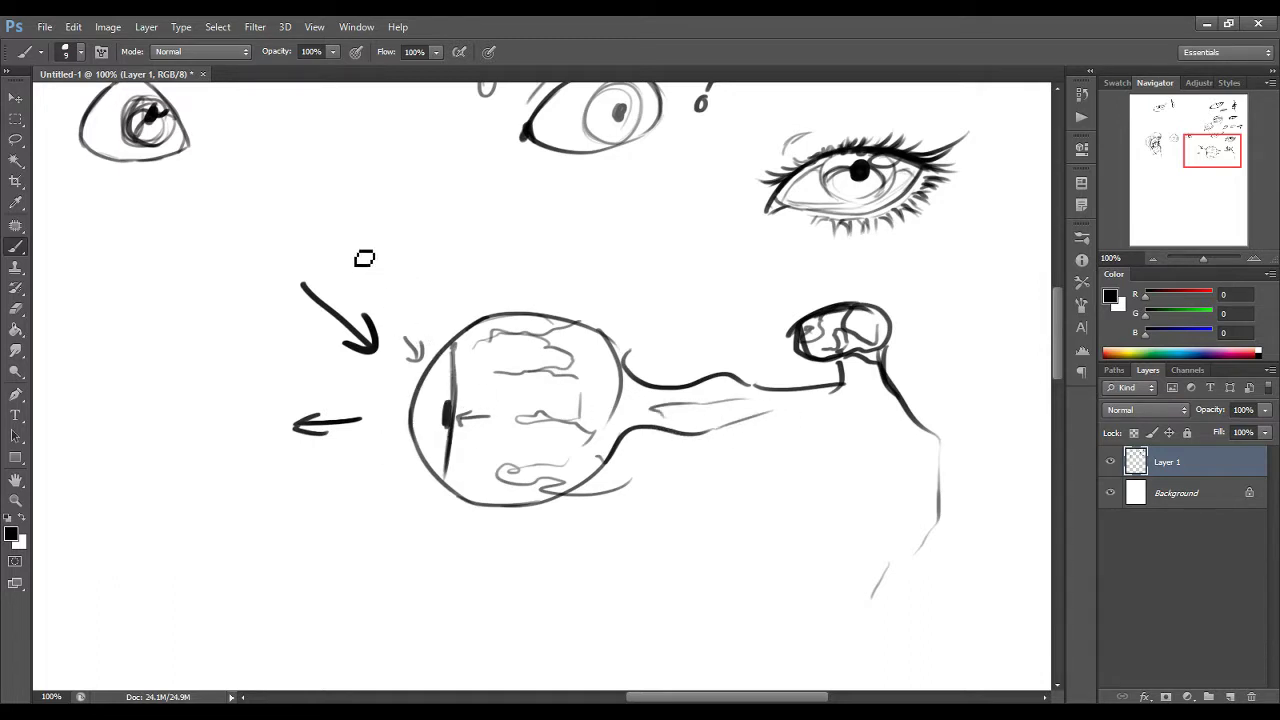
Step: Add another incoming light arrow, darken the iris line and hatch the clear space between it and the eyeball's front
{"action": "left_click_drag", "start_coordinate": [363, 254], "coordinate": [398, 310]}
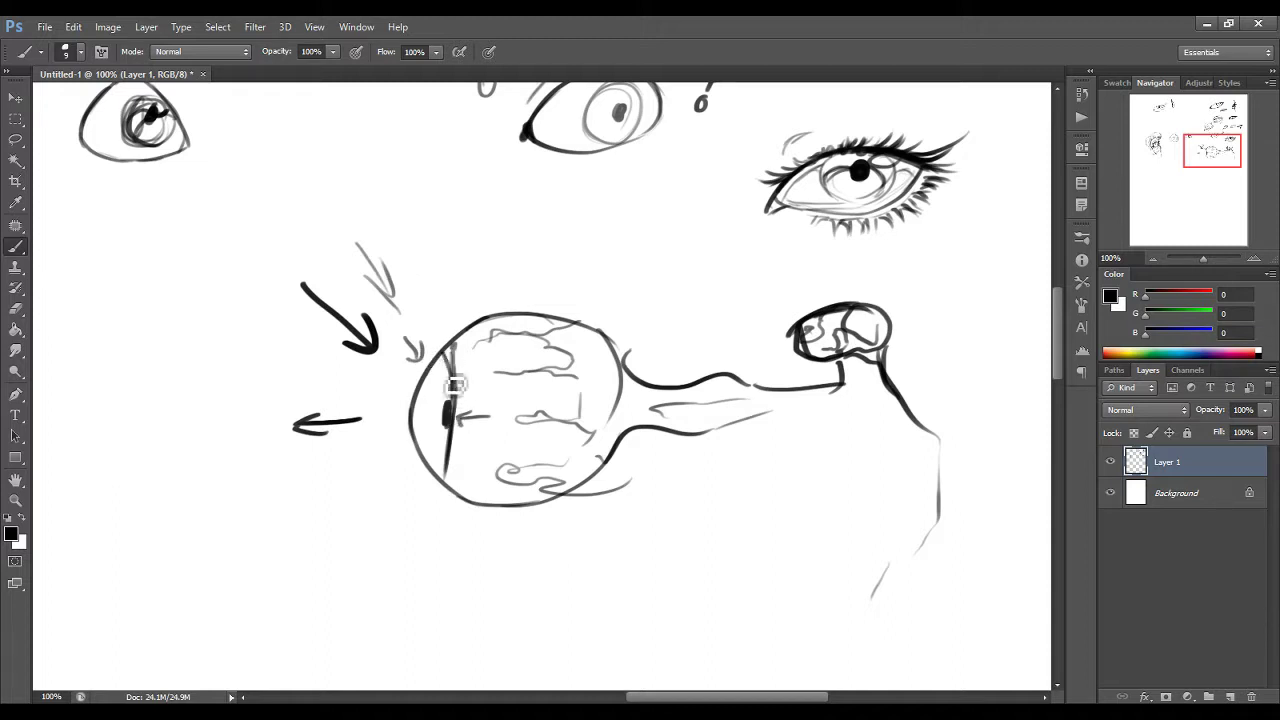
{"action": "mouse_move", "coordinate": [447, 362]}
{"action": "left_mouse_down"}
{"action": "mouse_move", "coordinate": [455, 424]}
{"action": "mouse_move", "coordinate": [443, 472]}
{"action": "left_mouse_up"}
{"action": "mouse_move", "coordinate": [451, 432]}
{"action": "left_mouse_down"}
{"action": "mouse_move", "coordinate": [449, 417]}
{"action": "mouse_move", "coordinate": [449, 443]}
{"action": "mouse_move", "coordinate": [440, 400]}
{"action": "left_mouse_up"}
{"action": "left_click_drag", "start_coordinate": [448, 459], "coordinate": [443, 470]}
{"action": "mouse_move", "coordinate": [424, 406]}
{"action": "left_mouse_down"}
{"action": "mouse_move", "coordinate": [452, 382]}
{"action": "mouse_move", "coordinate": [418, 439]}
{"action": "mouse_move", "coordinate": [457, 400]}
{"action": "mouse_move", "coordinate": [445, 455]}
{"action": "left_mouse_up"}
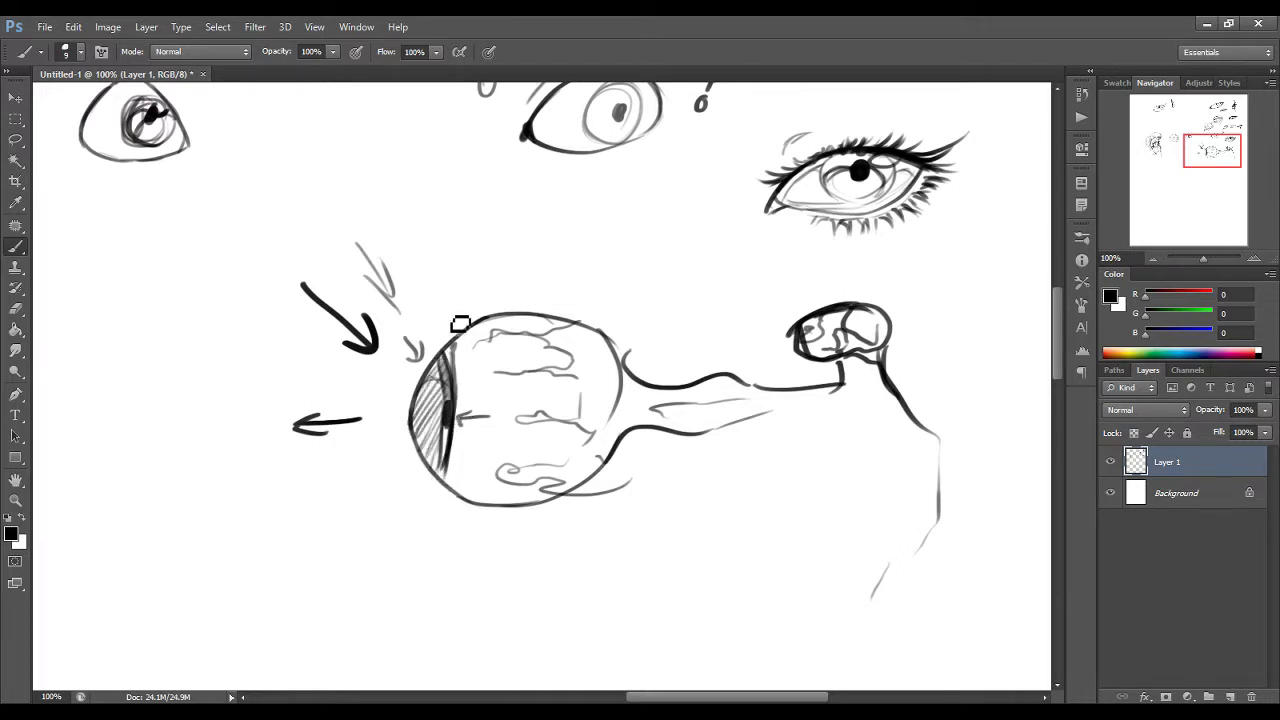
Step: Erase along the front and lower end of the iris line to shape it into a concave curve, and return to the brush
{"action": "left_click", "coordinate": [15, 308]}
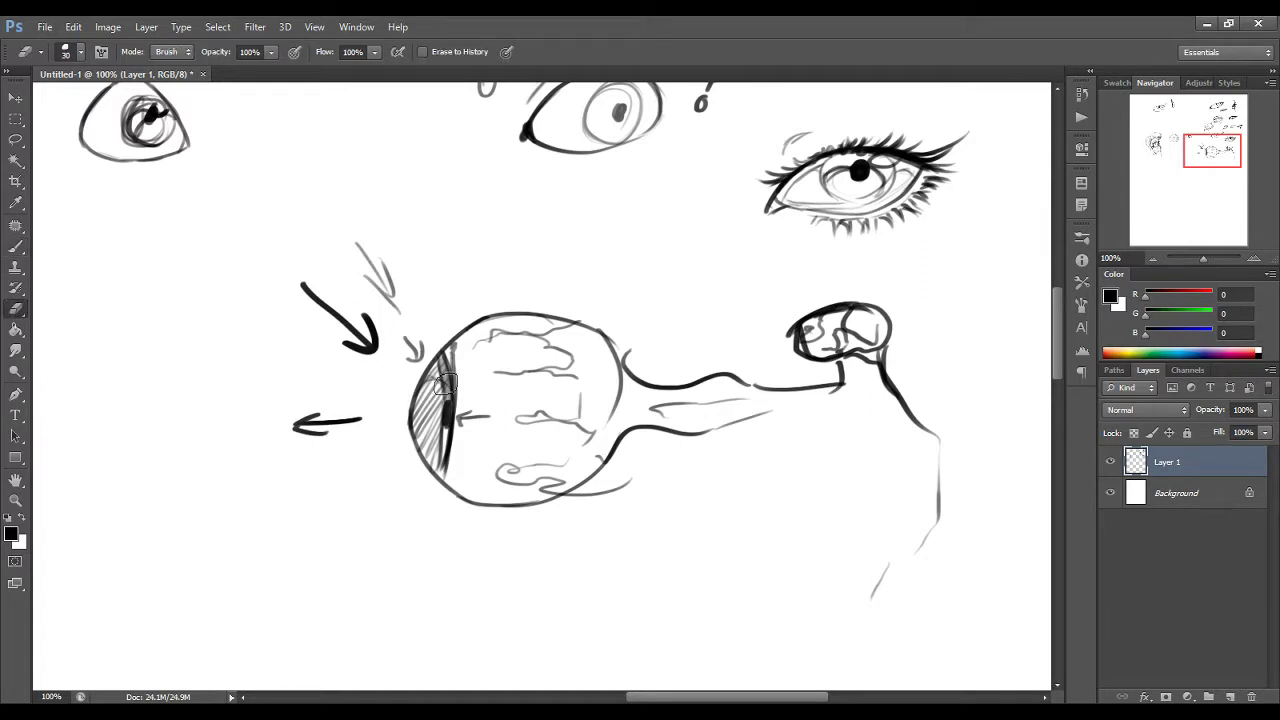
{"action": "key", "text": "["}
{"action": "left_click_drag", "start_coordinate": [430, 390], "coordinate": [436, 391]}
{"action": "mouse_move", "coordinate": [452, 460]}
{"action": "left_mouse_down"}
{"action": "mouse_move", "coordinate": [449, 437]}
{"action": "mouse_move", "coordinate": [443, 476]}
{"action": "left_mouse_up"}
{"action": "left_click", "coordinate": [17, 247]}
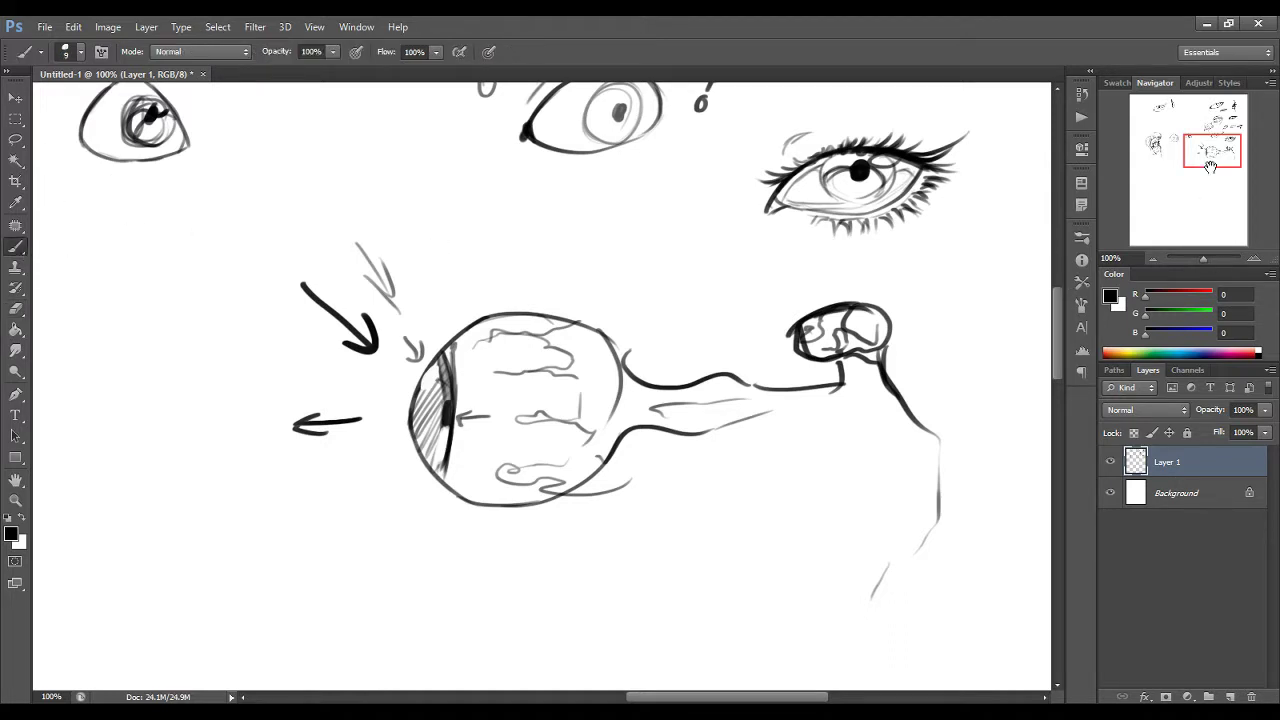
Step: Sketch a light eyeball circle with a darker iris circle beside the side-view diagram and clean up inside the iris
{"action": "left_click_drag", "start_coordinate": [1211, 163], "coordinate": [1194, 170]}
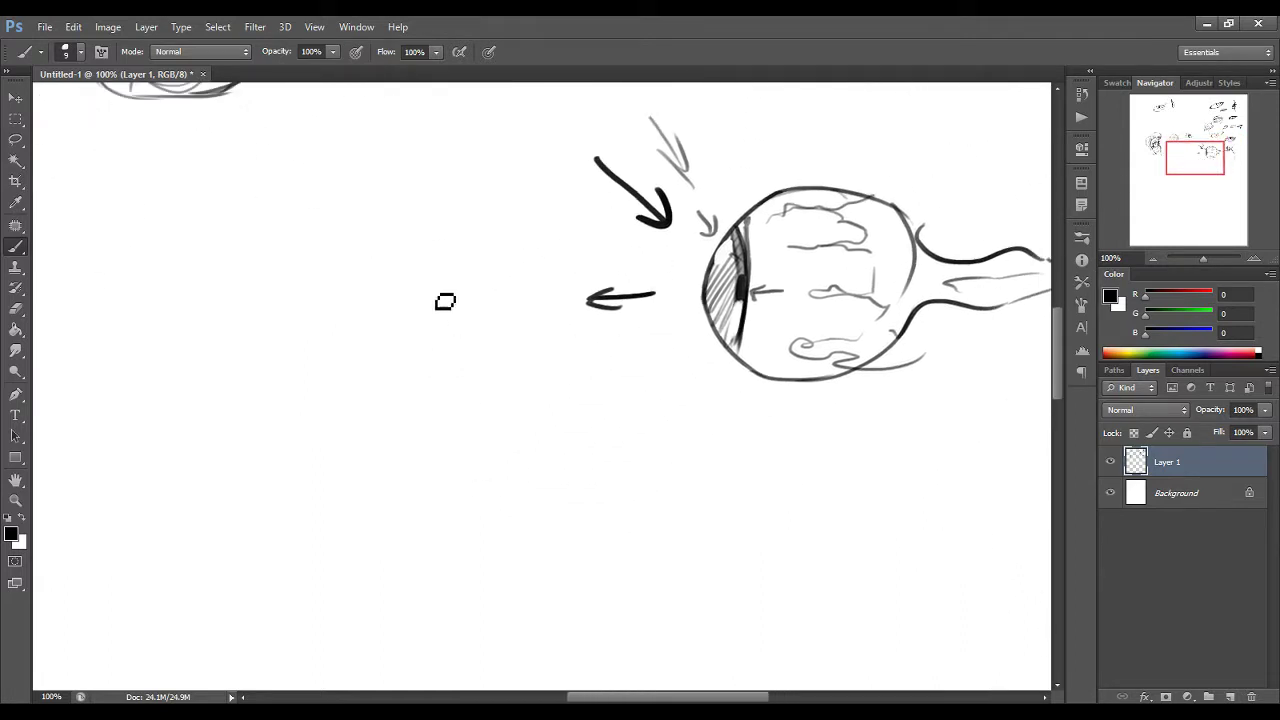
{"action": "mouse_move", "coordinate": [448, 292]}
{"action": "left_mouse_down"}
{"action": "mouse_move", "coordinate": [369, 462]}
{"action": "mouse_move", "coordinate": [525, 330]}
{"action": "left_mouse_up"}
{"action": "mouse_move", "coordinate": [439, 352]}
{"action": "left_mouse_down"}
{"action": "mouse_move", "coordinate": [435, 416]}
{"action": "mouse_move", "coordinate": [438, 354]}
{"action": "mouse_move", "coordinate": [510, 377]}
{"action": "mouse_move", "coordinate": [449, 434]}
{"action": "left_mouse_up"}
{"action": "left_click", "coordinate": [15, 308]}
{"action": "mouse_move", "coordinate": [424, 381]}
{"action": "left_mouse_down"}
{"action": "mouse_move", "coordinate": [450, 342]}
{"action": "mouse_move", "coordinate": [428, 371]}
{"action": "left_mouse_up"}
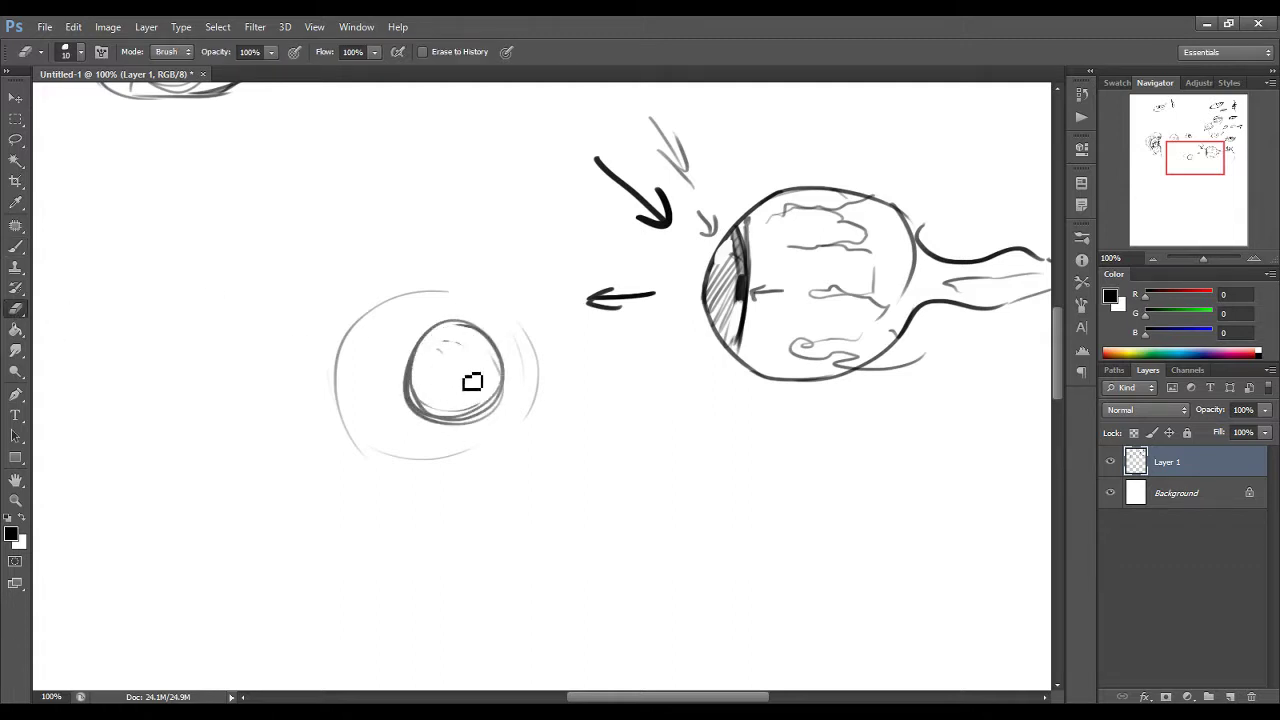
Step: Draw slanted upper and lower lids around the iris with the brush, with a small tear duct at the inner corner
{"action": "left_click", "coordinate": [16, 247]}
{"action": "mouse_move", "coordinate": [369, 422]}
{"action": "left_mouse_down"}
{"action": "mouse_move", "coordinate": [388, 397]}
{"action": "mouse_move", "coordinate": [477, 331]}
{"action": "mouse_move", "coordinate": [515, 318]}
{"action": "left_mouse_up"}
{"action": "left_click_drag", "start_coordinate": [432, 333], "coordinate": [543, 327]}
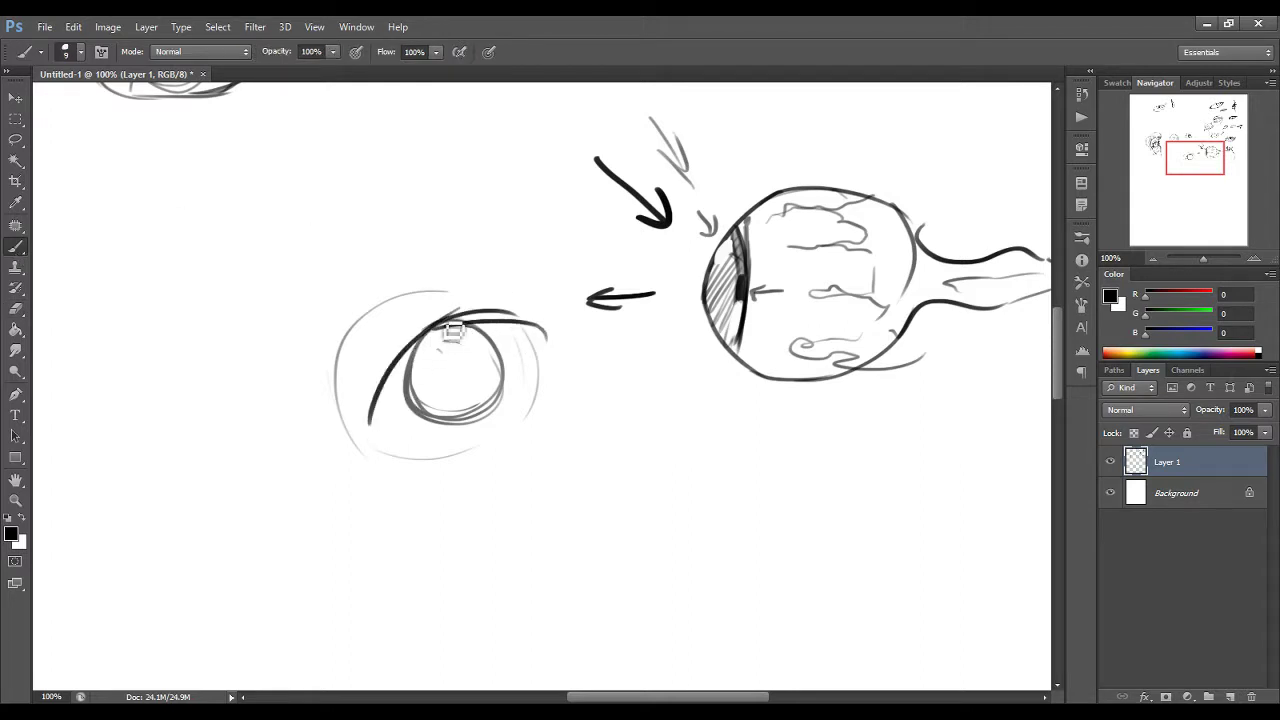
{"action": "key", "text": "ctrl+z"}
{"action": "mouse_move", "coordinate": [540, 345]}
{"action": "left_mouse_down"}
{"action": "mouse_move", "coordinate": [397, 434]}
{"action": "mouse_move", "coordinate": [368, 438]}
{"action": "mouse_move", "coordinate": [376, 427]}
{"action": "left_mouse_up"}
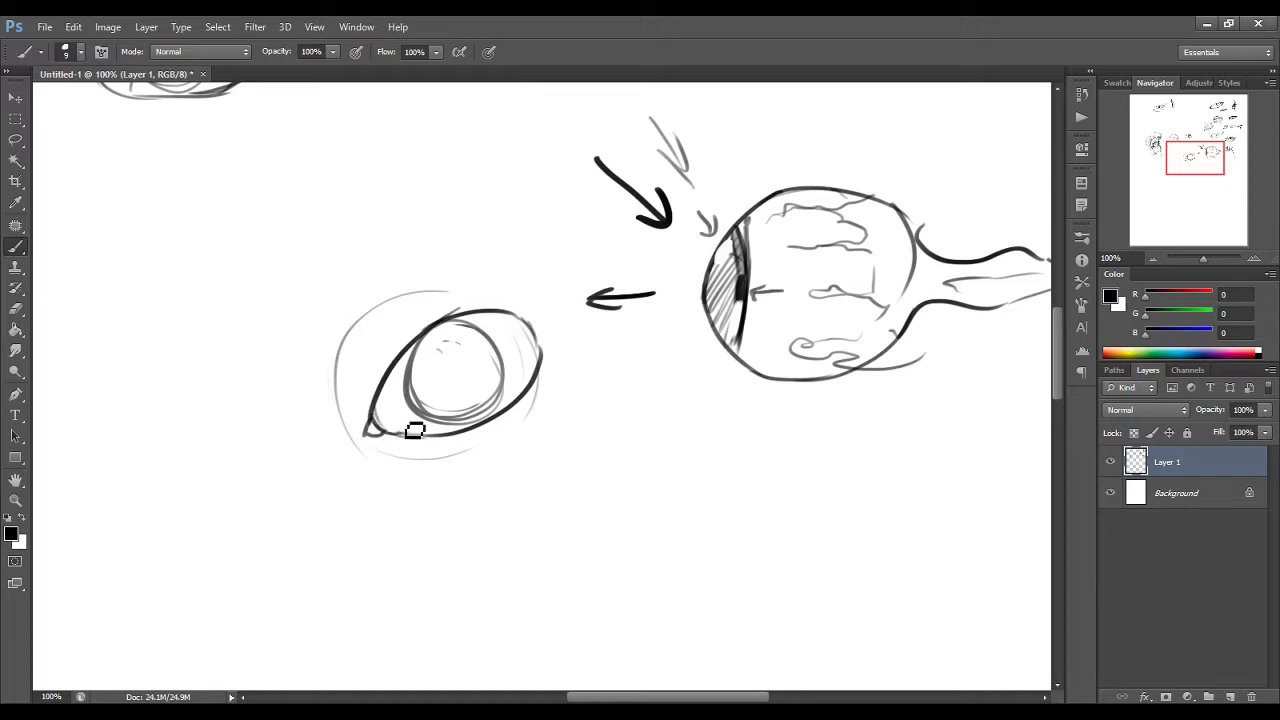
Step: Add a downward light arrow, dark angular strokes beside the inner corner and a long arched eyebrow above the eye
{"action": "mouse_move", "coordinate": [512, 160]}
{"action": "left_mouse_down"}
{"action": "mouse_move", "coordinate": [503, 243]}
{"action": "mouse_move", "coordinate": [527, 198]}
{"action": "left_mouse_up"}
{"action": "mouse_move", "coordinate": [386, 296]}
{"action": "left_mouse_down"}
{"action": "mouse_move", "coordinate": [355, 347]}
{"action": "mouse_move", "coordinate": [353, 396]}
{"action": "mouse_move", "coordinate": [330, 355]}
{"action": "mouse_move", "coordinate": [378, 303]}
{"action": "mouse_move", "coordinate": [311, 386]}
{"action": "mouse_move", "coordinate": [356, 409]}
{"action": "left_mouse_up"}
{"action": "left_click_drag", "start_coordinate": [275, 377], "coordinate": [408, 191]}
{"action": "mouse_move", "coordinate": [350, 230]}
{"action": "left_mouse_down"}
{"action": "mouse_move", "coordinate": [291, 374]}
{"action": "mouse_move", "coordinate": [250, 318]}
{"action": "mouse_move", "coordinate": [496, 162]}
{"action": "left_mouse_up"}
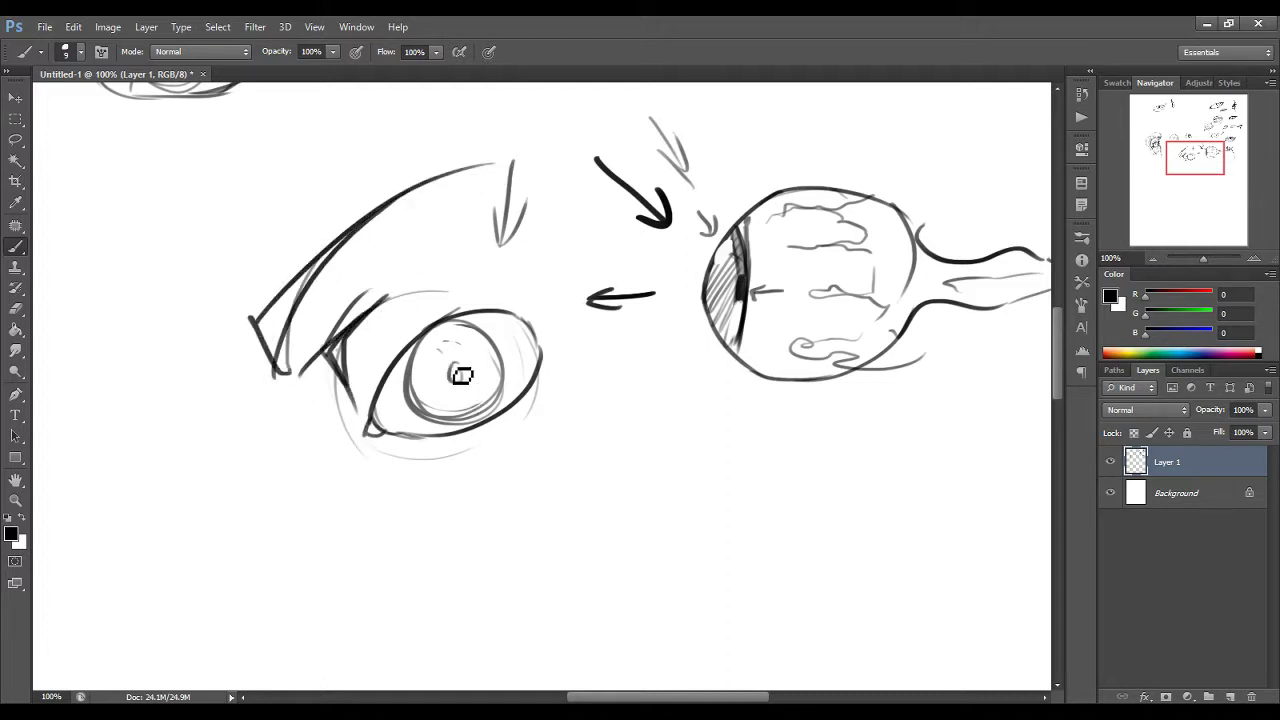
Step: Draw a small pupil and the upper lid crease, and hatch shadows around the inner socket and under the lower lid
{"action": "mouse_move", "coordinate": [458, 376]}
{"action": "left_mouse_down"}
{"action": "mouse_move", "coordinate": [450, 366]}
{"action": "mouse_move", "coordinate": [472, 389]}
{"action": "left_mouse_up"}
{"action": "left_click_drag", "start_coordinate": [452, 281], "coordinate": [530, 279]}
{"action": "mouse_move", "coordinate": [289, 372]}
{"action": "left_mouse_down"}
{"action": "mouse_move", "coordinate": [336, 300]}
{"action": "mouse_move", "coordinate": [326, 314]}
{"action": "mouse_move", "coordinate": [526, 275]}
{"action": "left_mouse_up"}
{"action": "left_click_drag", "start_coordinate": [488, 282], "coordinate": [370, 332]}
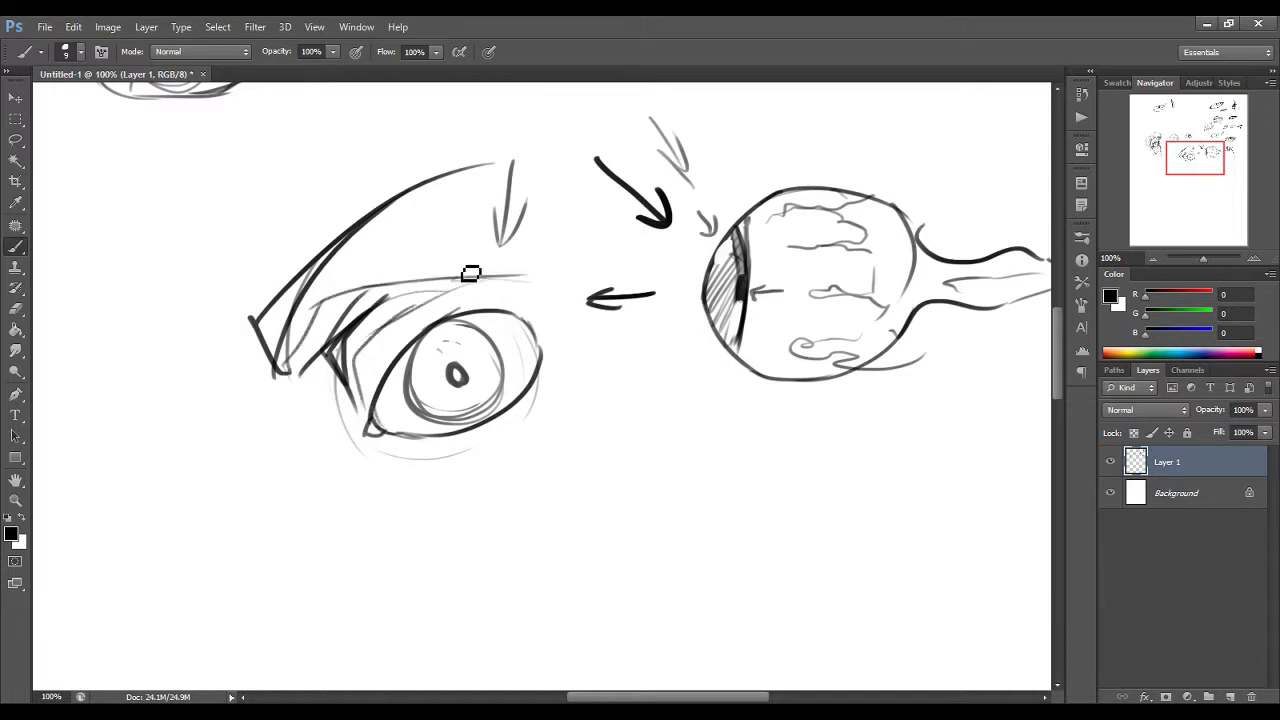
{"action": "mouse_move", "coordinate": [471, 274]}
{"action": "left_mouse_down"}
{"action": "mouse_move", "coordinate": [420, 315]}
{"action": "mouse_move", "coordinate": [374, 308]}
{"action": "mouse_move", "coordinate": [345, 330]}
{"action": "mouse_move", "coordinate": [316, 362]}
{"action": "mouse_move", "coordinate": [325, 410]}
{"action": "mouse_move", "coordinate": [356, 466]}
{"action": "mouse_move", "coordinate": [500, 432]}
{"action": "mouse_move", "coordinate": [527, 409]}
{"action": "left_mouse_up"}
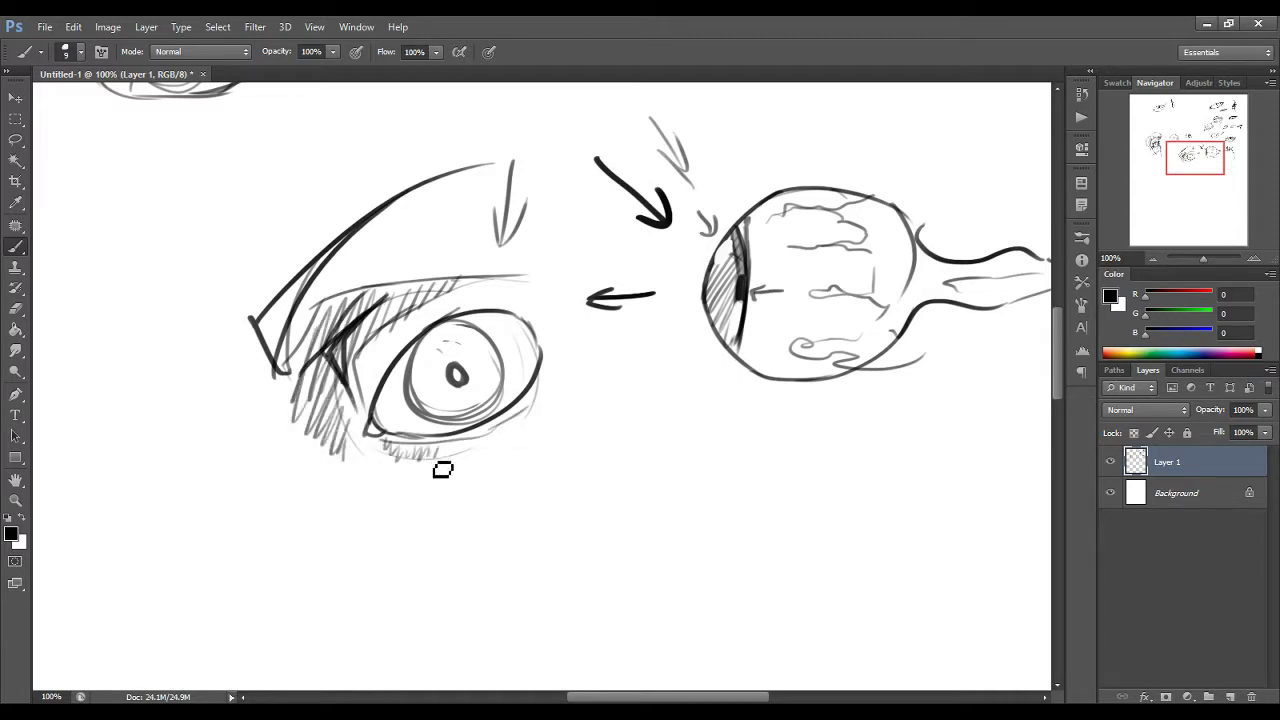
Step: Thicken the upper lid line from the inner corner to the outer corner and shade the eye white beside the iris
{"action": "left_click_drag", "start_coordinate": [382, 420], "coordinate": [454, 327]}
{"action": "mouse_move", "coordinate": [410, 366]}
{"action": "left_mouse_down"}
{"action": "mouse_move", "coordinate": [469, 322]}
{"action": "mouse_move", "coordinate": [548, 332]}
{"action": "left_mouse_up"}
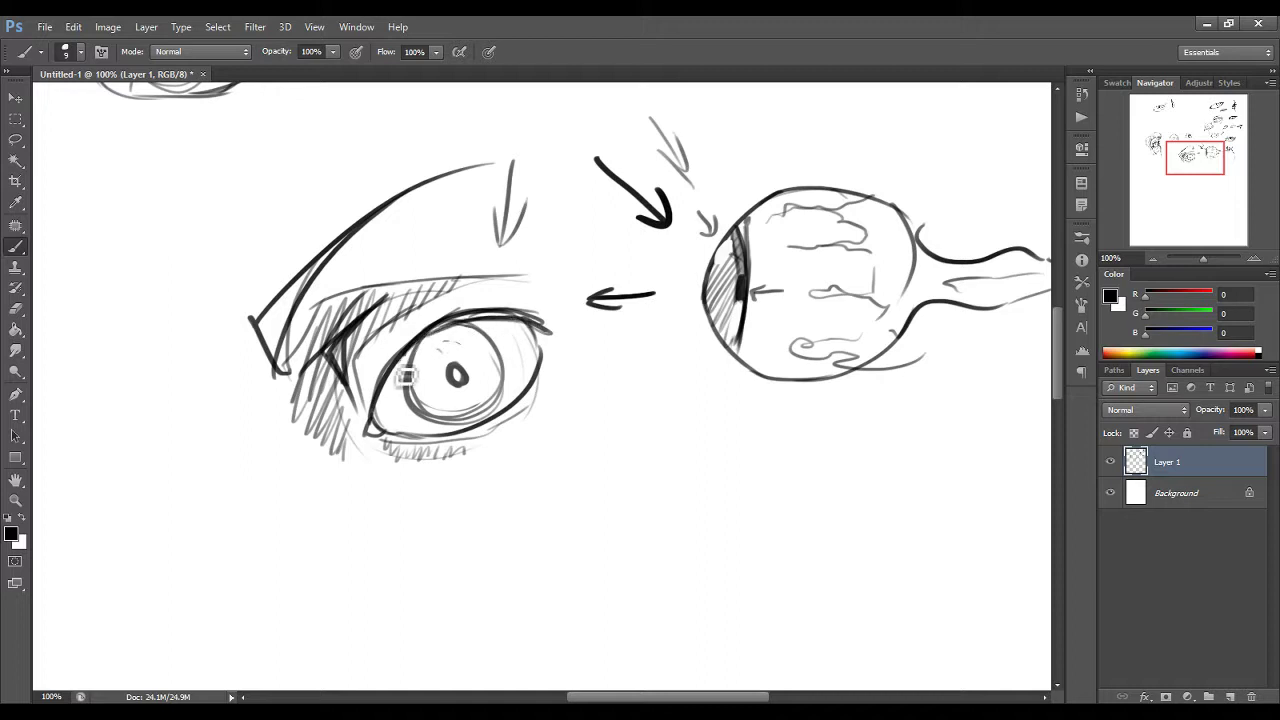
{"action": "mouse_move", "coordinate": [398, 380]}
{"action": "left_mouse_down"}
{"action": "mouse_move", "coordinate": [381, 432]}
{"action": "mouse_move", "coordinate": [413, 366]}
{"action": "left_mouse_up"}
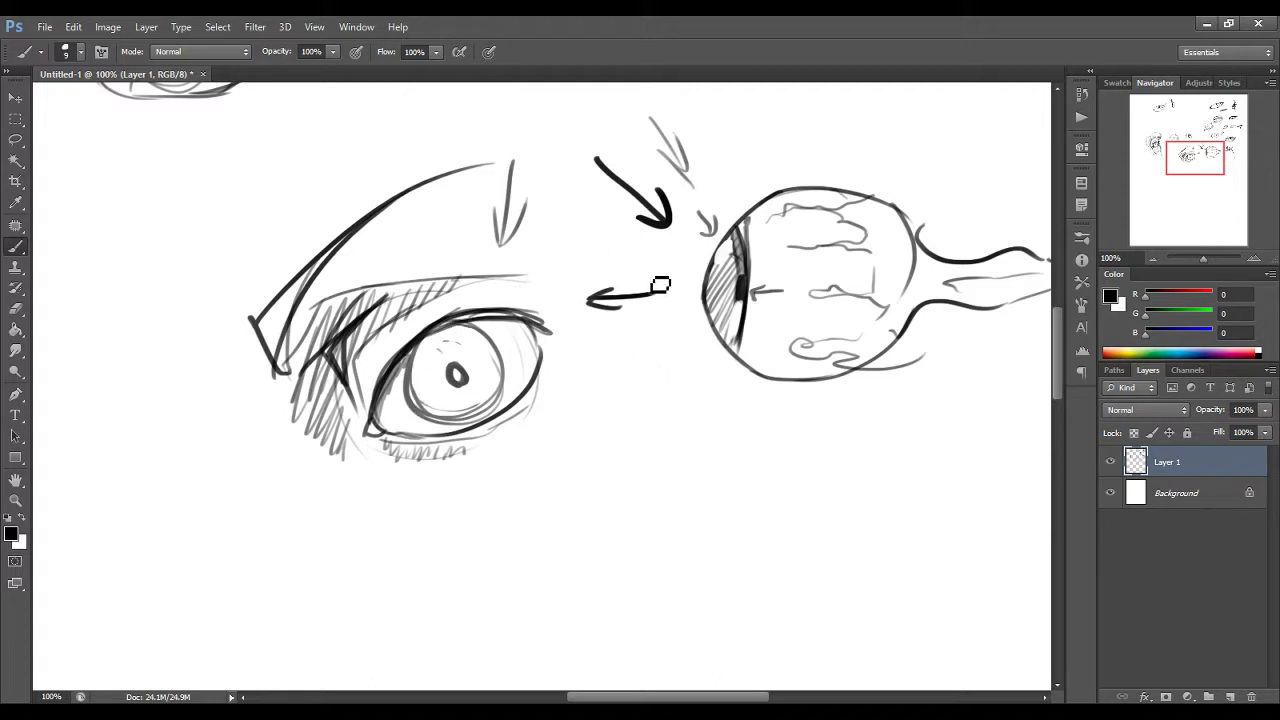
Step: Darken the curved iris in the side-view diagram and sketch a small separate lens-shaped iris profile below the gaze arrow
{"action": "mouse_move", "coordinate": [675, 383]}
{"action": "left_mouse_down"}
{"action": "mouse_move", "coordinate": [669, 455]}
{"action": "mouse_move", "coordinate": [677, 380]}
{"action": "left_mouse_up"}
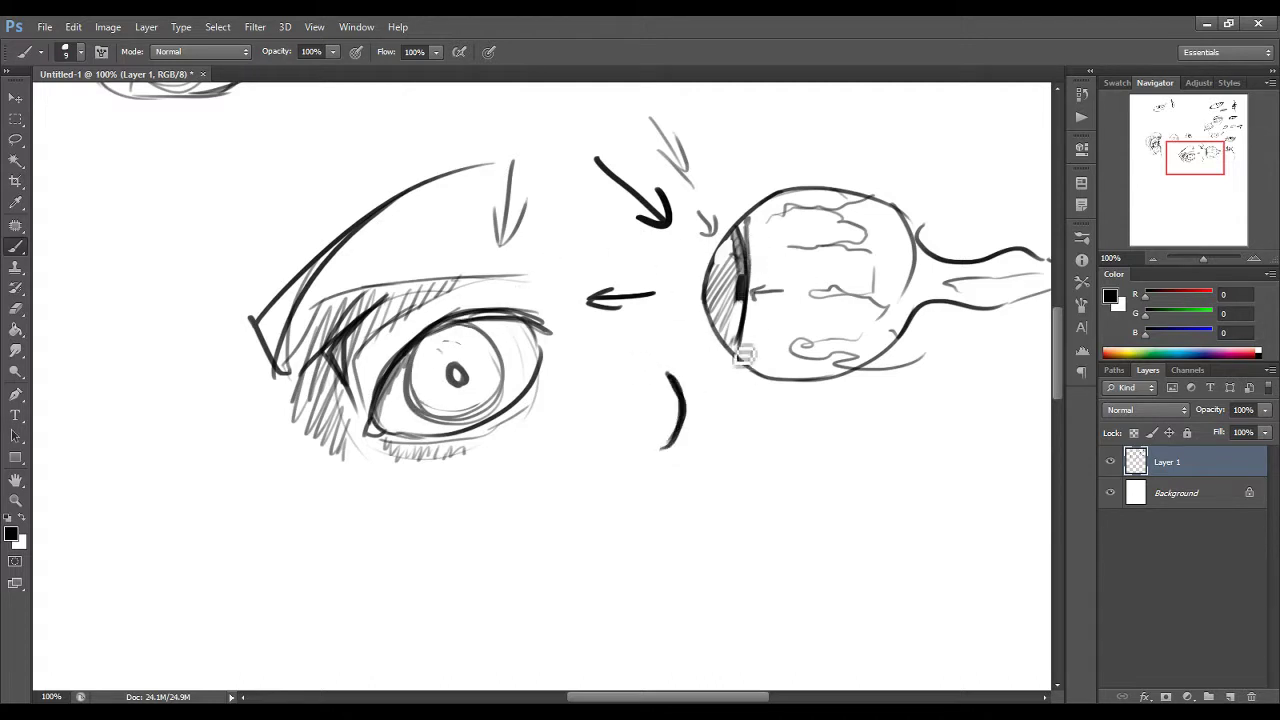
{"action": "left_click_drag", "start_coordinate": [744, 240], "coordinate": [749, 317]}
{"action": "left_click_drag", "start_coordinate": [752, 273], "coordinate": [734, 358]}
{"action": "left_click_drag", "start_coordinate": [746, 300], "coordinate": [737, 350]}
{"action": "key", "text": "ctrl+z"}
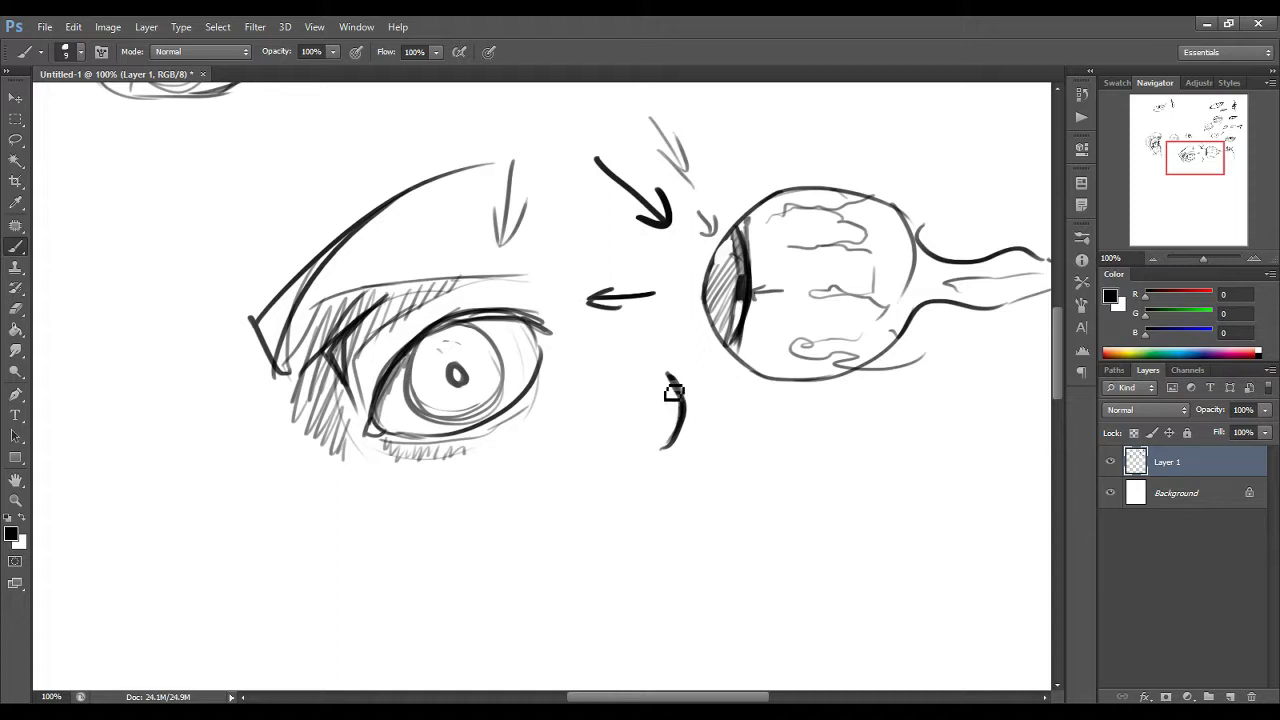
{"action": "mouse_move", "coordinate": [670, 380]}
{"action": "left_mouse_down"}
{"action": "mouse_move", "coordinate": [675, 460]}
{"action": "mouse_move", "coordinate": [682, 402]}
{"action": "mouse_move", "coordinate": [664, 468]}
{"action": "mouse_move", "coordinate": [676, 394]}
{"action": "left_mouse_up"}
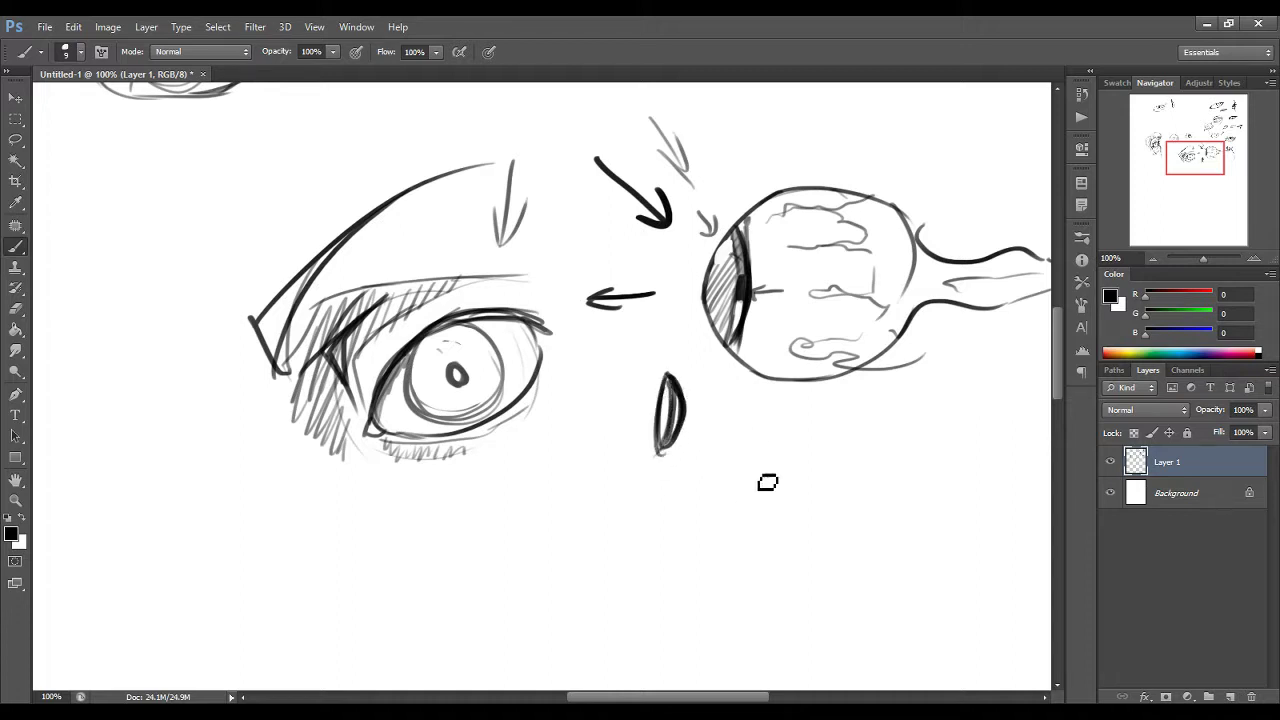
Step: Sketch a tilted concave iris disc with a pupil and a clear dome above it, below the side-view eyeball
{"action": "mouse_move", "coordinate": [763, 466]}
{"action": "left_mouse_down"}
{"action": "mouse_move", "coordinate": [743, 513]}
{"action": "mouse_move", "coordinate": [817, 450]}
{"action": "mouse_move", "coordinate": [716, 508]}
{"action": "mouse_move", "coordinate": [819, 448]}
{"action": "mouse_move", "coordinate": [775, 489]}
{"action": "left_mouse_up"}
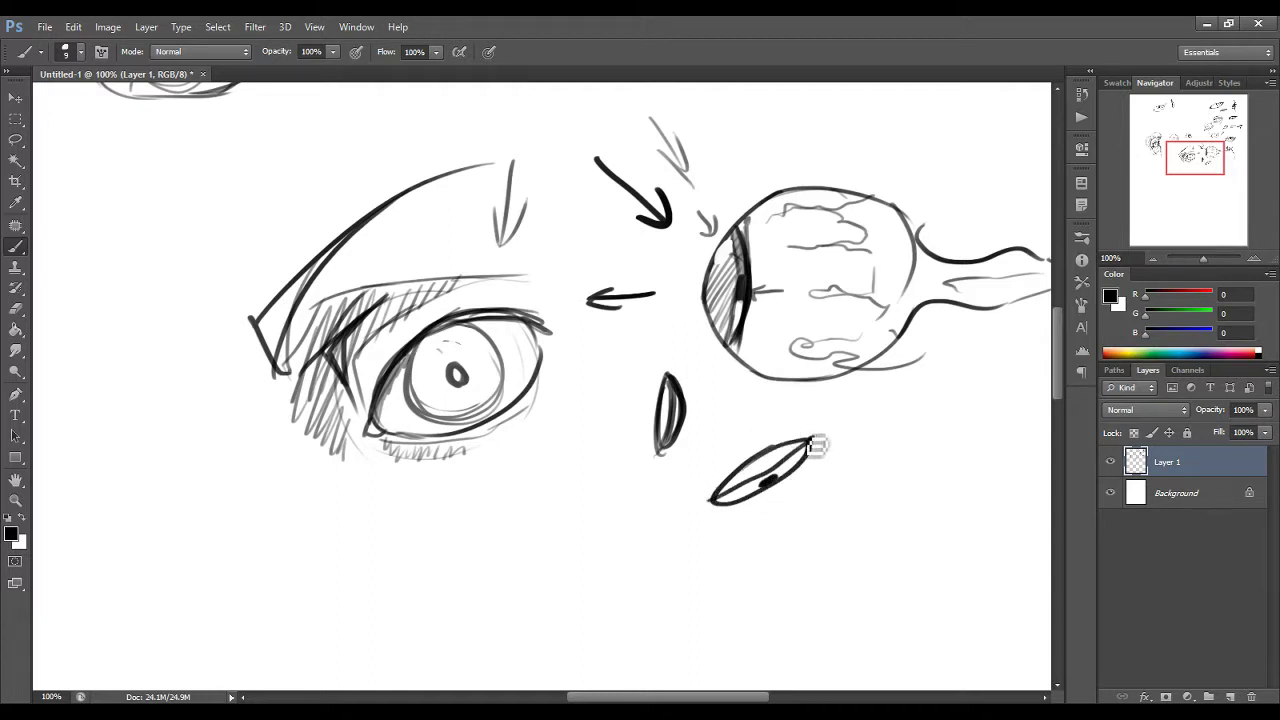
{"action": "left_click_drag", "start_coordinate": [812, 438], "coordinate": [772, 408]}
{"action": "mouse_move", "coordinate": [713, 500]}
{"action": "left_mouse_down"}
{"action": "mouse_move", "coordinate": [777, 414]}
{"action": "mouse_move", "coordinate": [738, 448]}
{"action": "mouse_move", "coordinate": [806, 444]}
{"action": "mouse_move", "coordinate": [734, 442]}
{"action": "mouse_move", "coordinate": [742, 453]}
{"action": "mouse_move", "coordinate": [715, 498]}
{"action": "mouse_move", "coordinate": [770, 429]}
{"action": "mouse_move", "coordinate": [725, 470]}
{"action": "mouse_move", "coordinate": [762, 474]}
{"action": "left_mouse_up"}
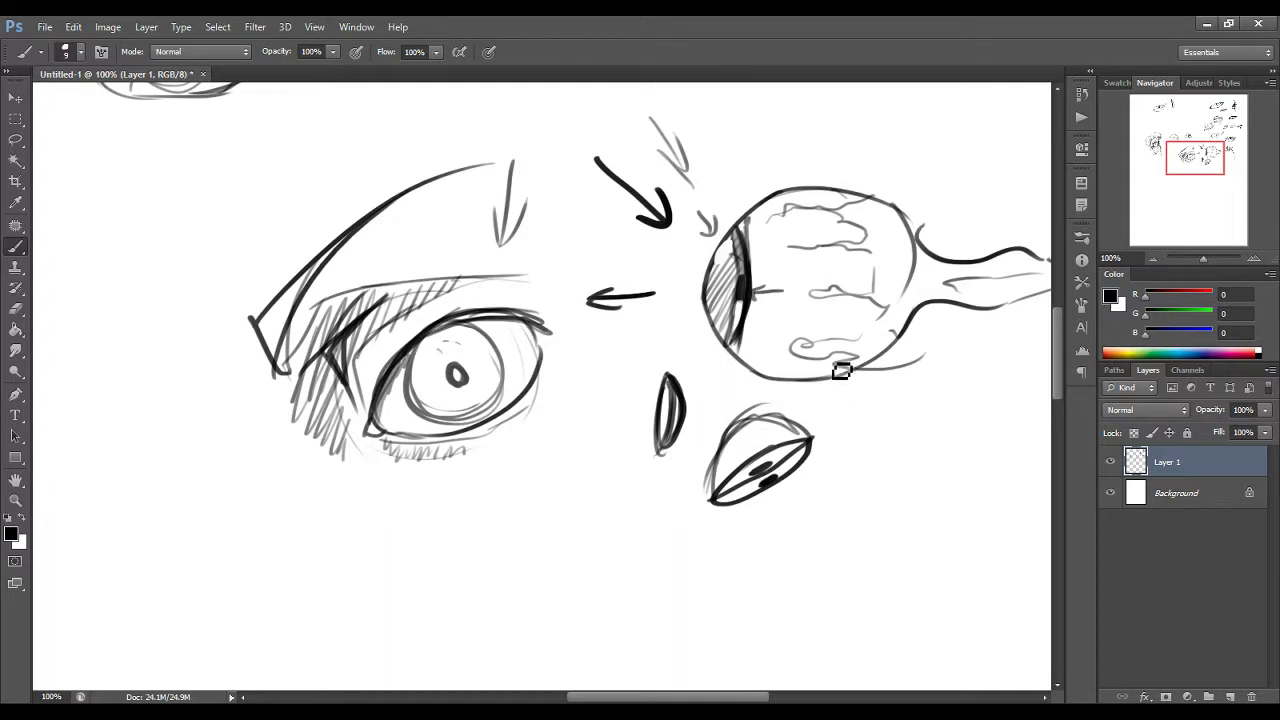
Step: Fill the slanted eye's pupil and hatch its upper iris, and erase the pupil and most of the inner shading
{"action": "mouse_move", "coordinate": [457, 365]}
{"action": "left_mouse_down"}
{"action": "mouse_move", "coordinate": [463, 384]}
{"action": "mouse_move", "coordinate": [456, 376]}
{"action": "left_mouse_up"}
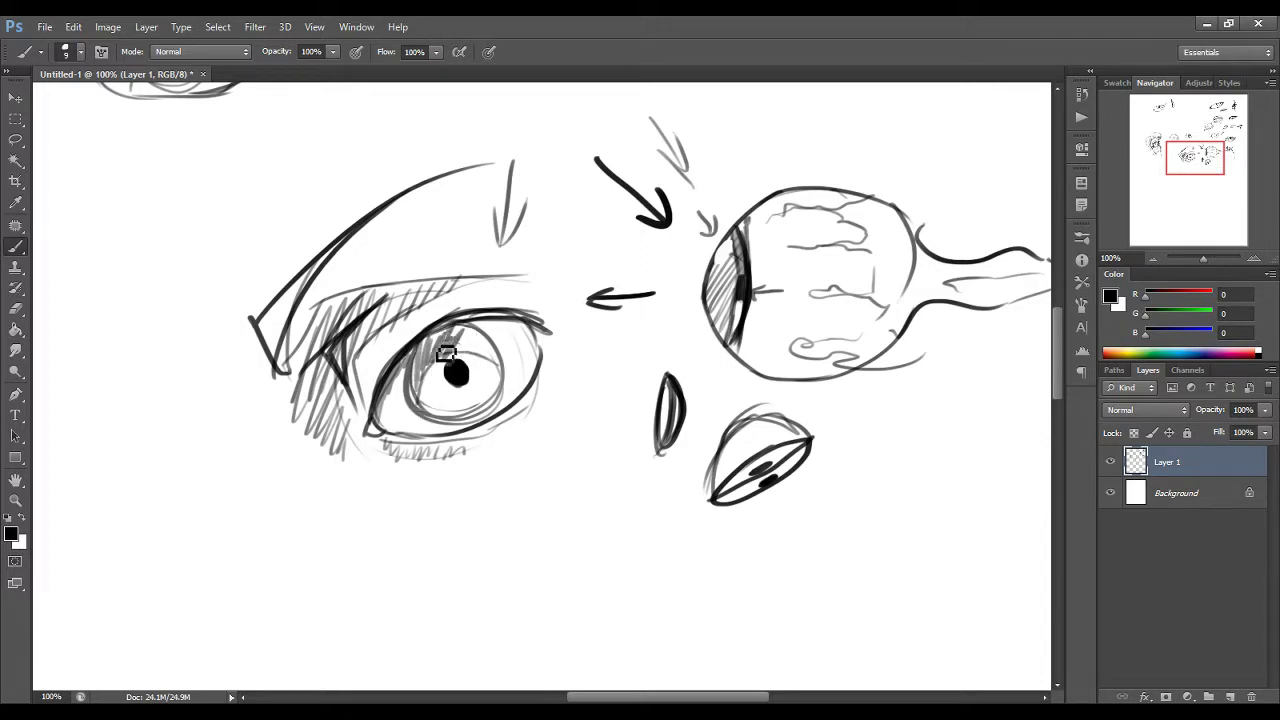
{"action": "mouse_move", "coordinate": [453, 345]}
{"action": "left_mouse_down"}
{"action": "mouse_move", "coordinate": [474, 336]}
{"action": "mouse_move", "coordinate": [500, 375]}
{"action": "left_mouse_up"}
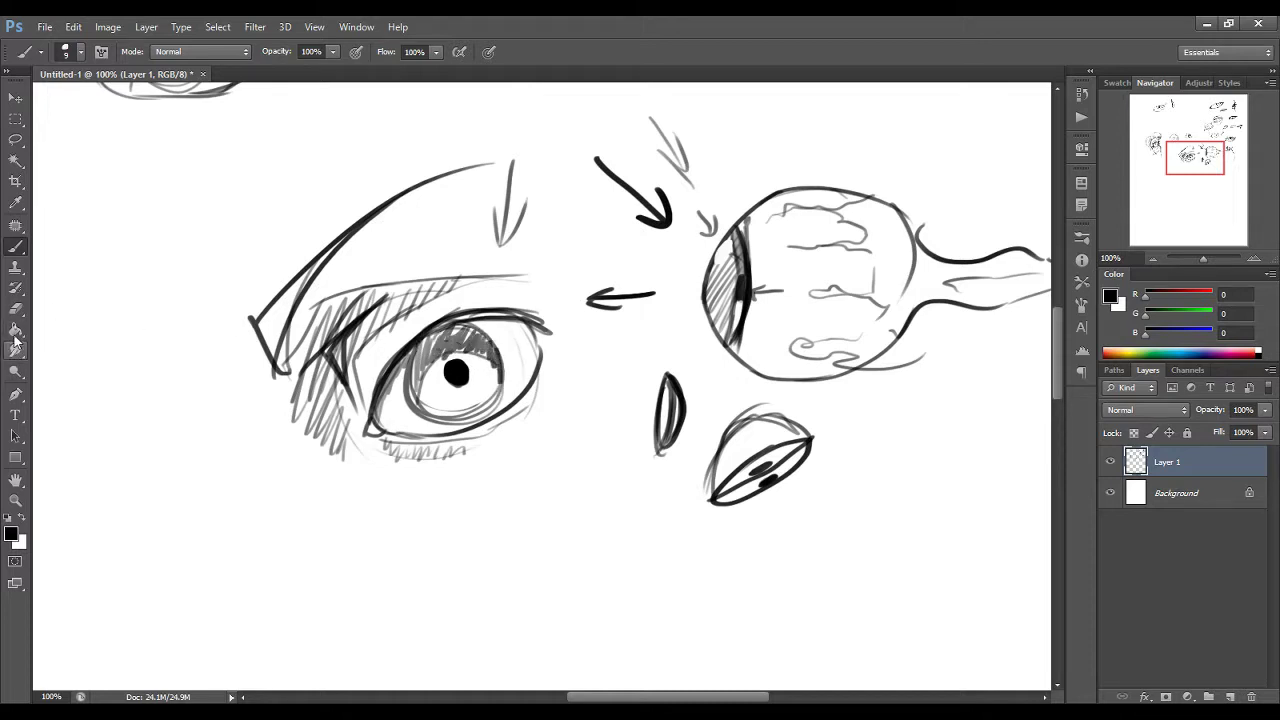
{"action": "key", "text": "e"}
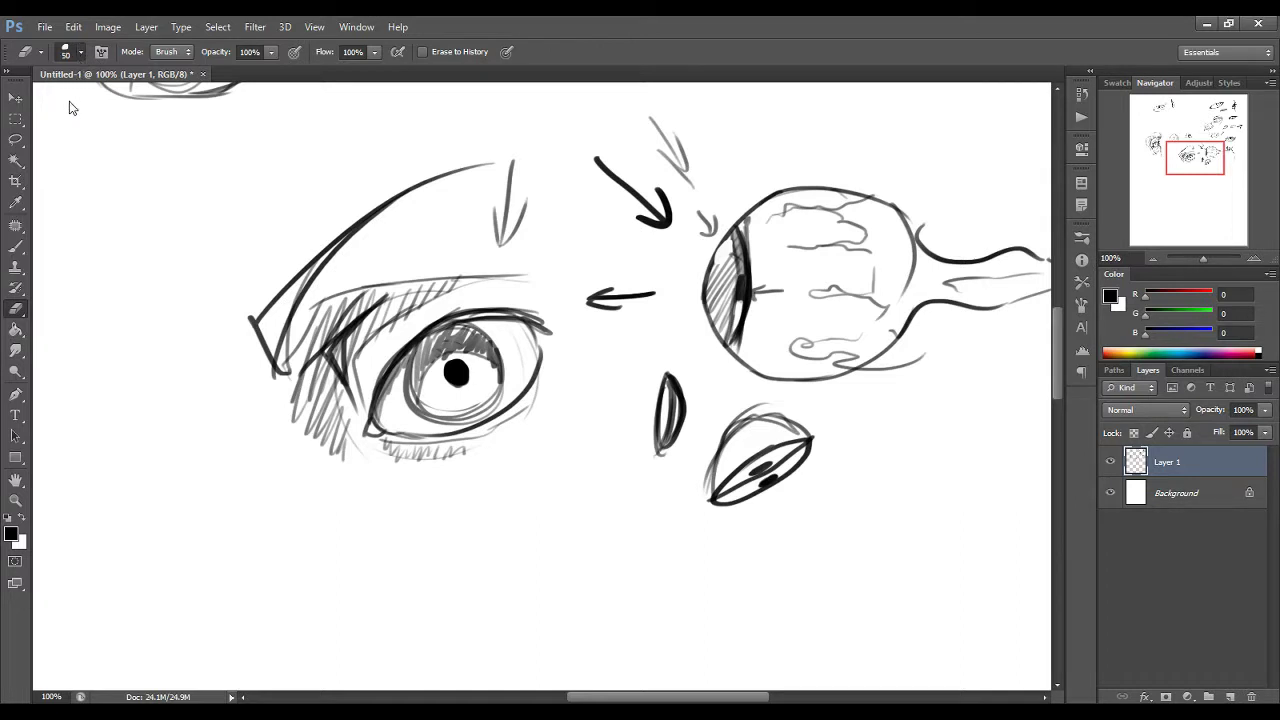
{"action": "left_click_drag", "start_coordinate": [474, 372], "coordinate": [455, 346]}
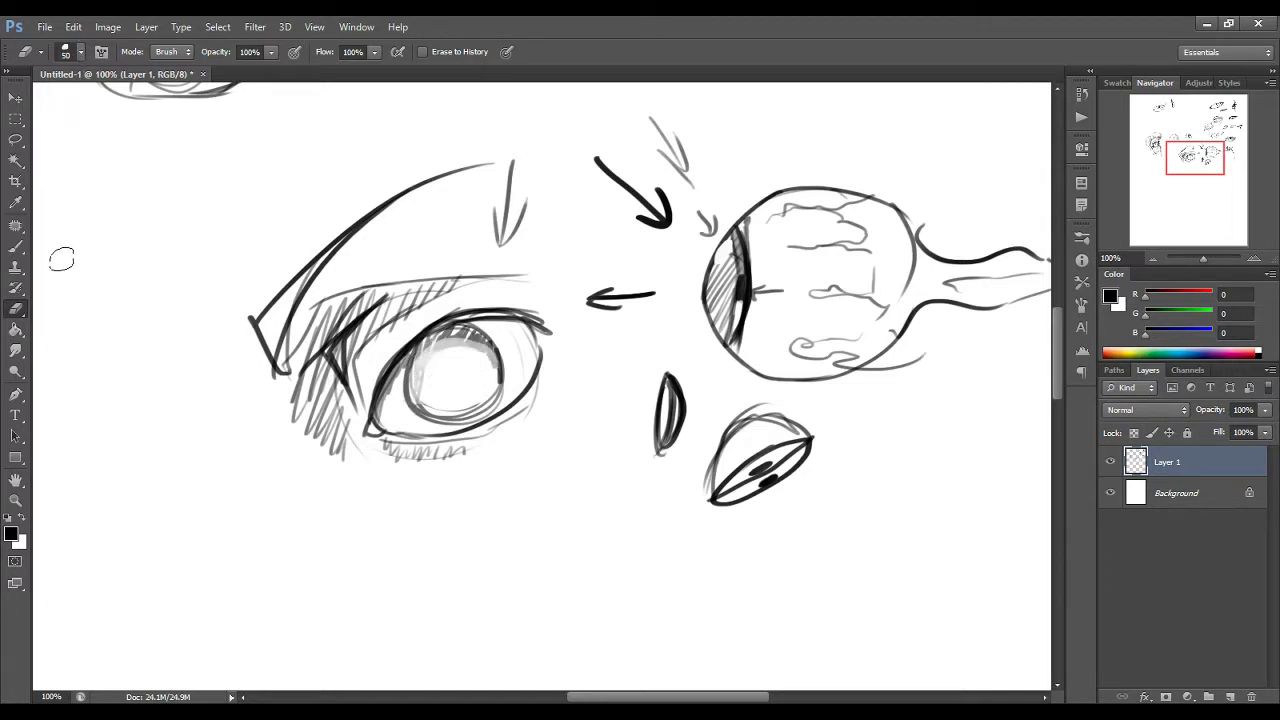
Step: Try shading the iris with a smudged dark gradient and an erased light crescent along its lower part
{"action": "key", "text": "b"}
{"action": "mouse_move", "coordinate": [430, 352]}
{"action": "left_mouse_down"}
{"action": "mouse_move", "coordinate": [460, 340]}
{"action": "mouse_move", "coordinate": [453, 348]}
{"action": "mouse_move", "coordinate": [489, 348]}
{"action": "mouse_move", "coordinate": [421, 409]}
{"action": "mouse_move", "coordinate": [488, 410]}
{"action": "mouse_move", "coordinate": [446, 390]}
{"action": "mouse_move", "coordinate": [476, 373]}
{"action": "mouse_move", "coordinate": [436, 376]}
{"action": "mouse_move", "coordinate": [426, 393]}
{"action": "mouse_move", "coordinate": [431, 365]}
{"action": "mouse_move", "coordinate": [466, 377]}
{"action": "mouse_move", "coordinate": [481, 361]}
{"action": "mouse_move", "coordinate": [441, 342]}
{"action": "mouse_move", "coordinate": [430, 394]}
{"action": "mouse_move", "coordinate": [490, 371]}
{"action": "mouse_move", "coordinate": [437, 358]}
{"action": "mouse_move", "coordinate": [457, 403]}
{"action": "mouse_move", "coordinate": [428, 394]}
{"action": "mouse_move", "coordinate": [470, 395]}
{"action": "mouse_move", "coordinate": [419, 386]}
{"action": "mouse_move", "coordinate": [427, 366]}
{"action": "mouse_move", "coordinate": [494, 358]}
{"action": "mouse_move", "coordinate": [418, 401]}
{"action": "mouse_move", "coordinate": [500, 374]}
{"action": "left_mouse_up"}
{"action": "left_click", "coordinate": [15, 350]}
{"action": "left_click", "coordinate": [15, 308]}
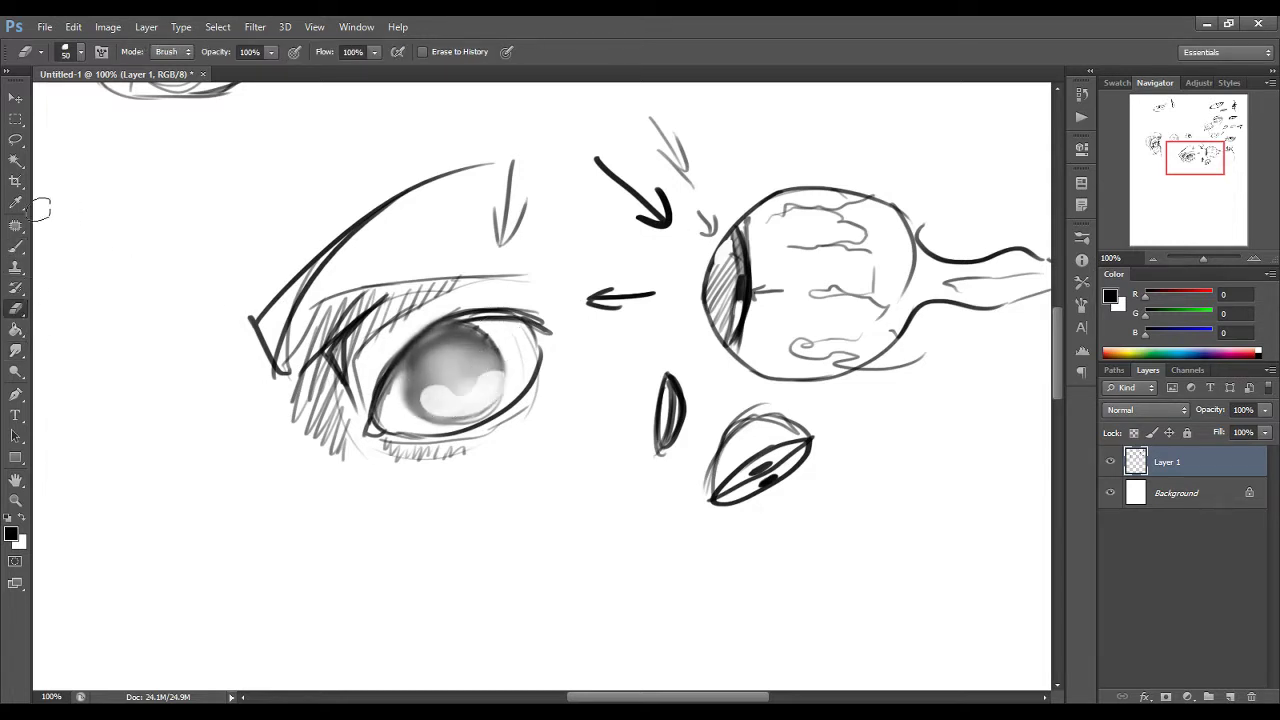
Step: Try drawing a thick black pupil in the iris with outlined reflections above and below it
{"action": "left_click", "coordinate": [15, 247]}
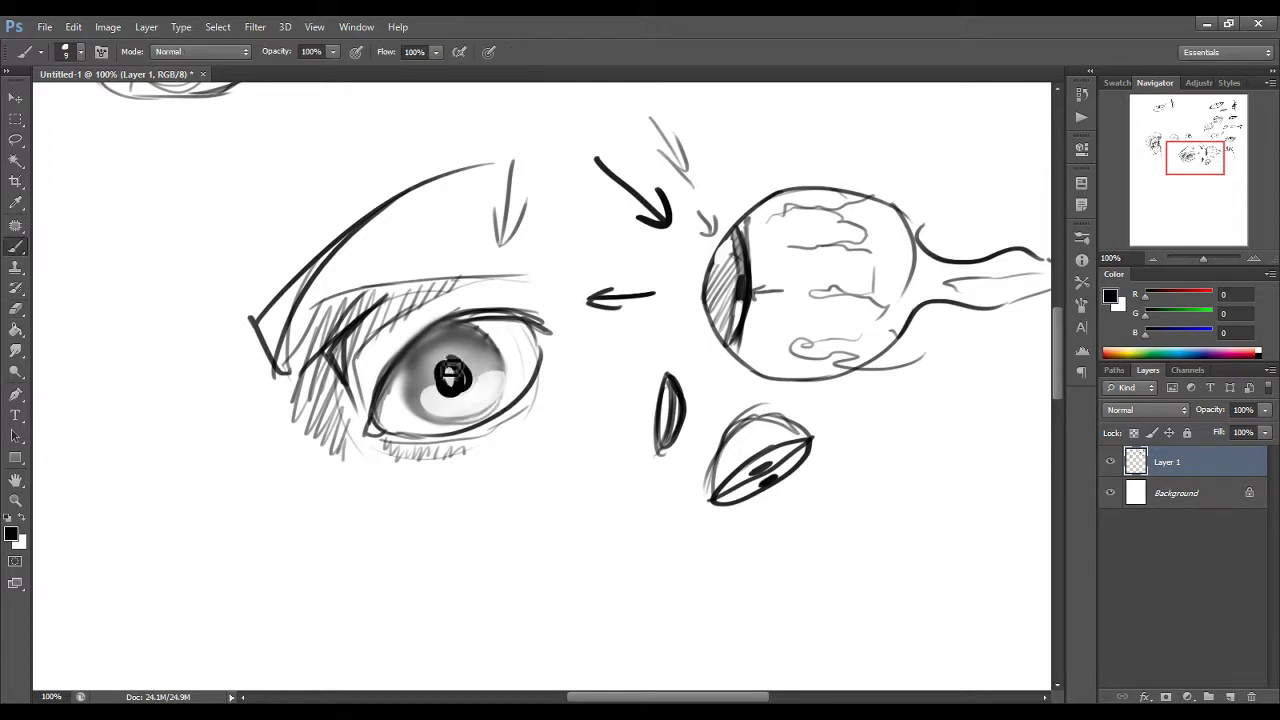
{"action": "mouse_move", "coordinate": [455, 362]}
{"action": "left_mouse_down"}
{"action": "mouse_move", "coordinate": [510, 337]}
{"action": "mouse_move", "coordinate": [455, 358]}
{"action": "left_mouse_up"}
{"action": "mouse_move", "coordinate": [431, 422]}
{"action": "left_mouse_down"}
{"action": "mouse_move", "coordinate": [430, 396]}
{"action": "mouse_move", "coordinate": [457, 420]}
{"action": "mouse_move", "coordinate": [453, 409]}
{"action": "left_mouse_up"}
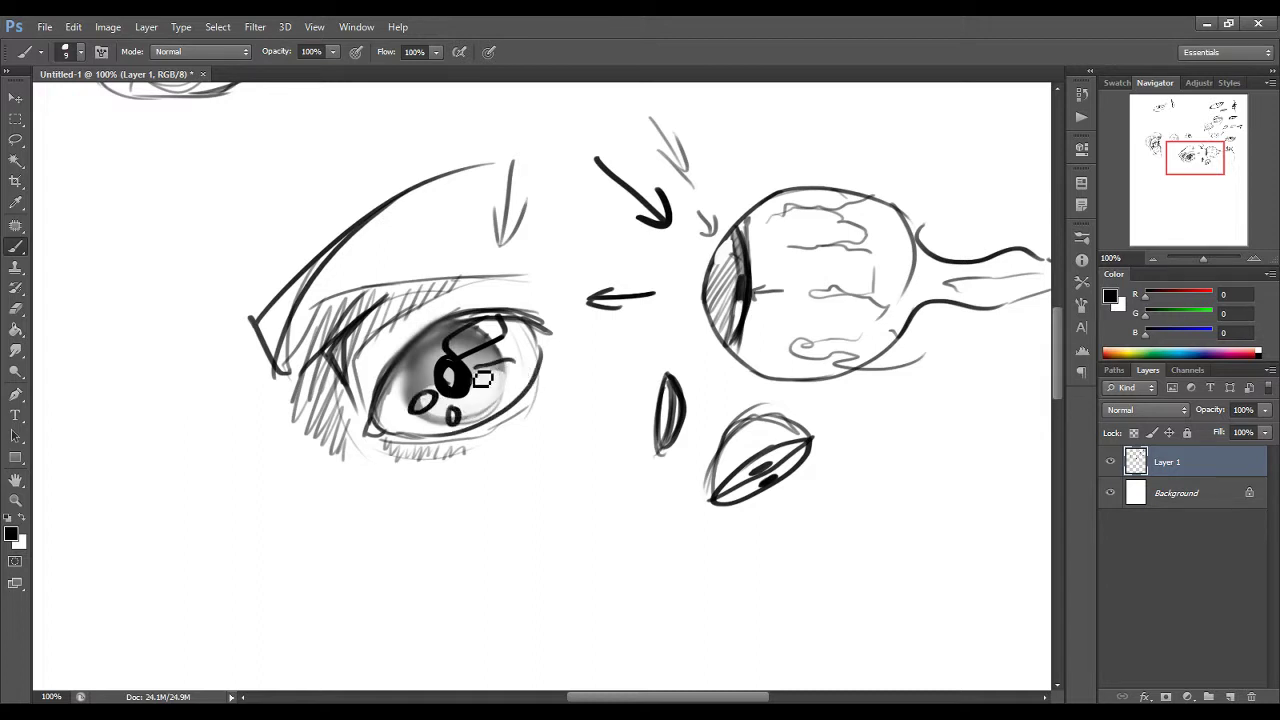
Step: Redraw the slanted eye's iris with a thick dark upper rim, a small black pupil and light hatching, and thicken both eyelid lines
{"action": "mouse_move", "coordinate": [451, 369]}
{"action": "left_mouse_down"}
{"action": "mouse_move", "coordinate": [420, 385]}
{"action": "mouse_move", "coordinate": [462, 333]}
{"action": "left_mouse_up"}
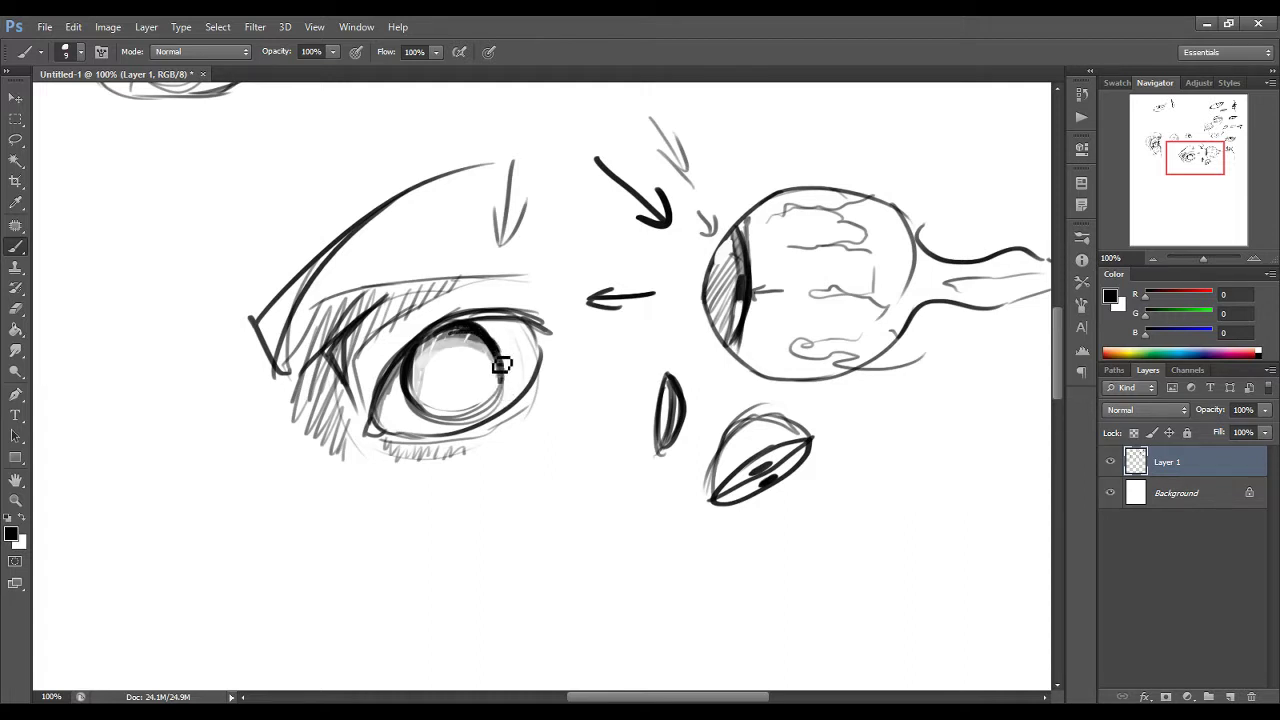
{"action": "mouse_move", "coordinate": [503, 365]}
{"action": "left_mouse_down"}
{"action": "mouse_move", "coordinate": [432, 356]}
{"action": "mouse_move", "coordinate": [486, 348]}
{"action": "mouse_move", "coordinate": [428, 358]}
{"action": "mouse_move", "coordinate": [464, 346]}
{"action": "mouse_move", "coordinate": [420, 386]}
{"action": "mouse_move", "coordinate": [432, 354]}
{"action": "mouse_move", "coordinate": [423, 411]}
{"action": "mouse_move", "coordinate": [442, 366]}
{"action": "mouse_move", "coordinate": [420, 399]}
{"action": "mouse_move", "coordinate": [477, 351]}
{"action": "mouse_move", "coordinate": [431, 374]}
{"action": "mouse_move", "coordinate": [455, 351]}
{"action": "mouse_move", "coordinate": [488, 354]}
{"action": "mouse_move", "coordinate": [473, 356]}
{"action": "mouse_move", "coordinate": [503, 382]}
{"action": "mouse_move", "coordinate": [483, 359]}
{"action": "mouse_move", "coordinate": [500, 410]}
{"action": "left_mouse_up"}
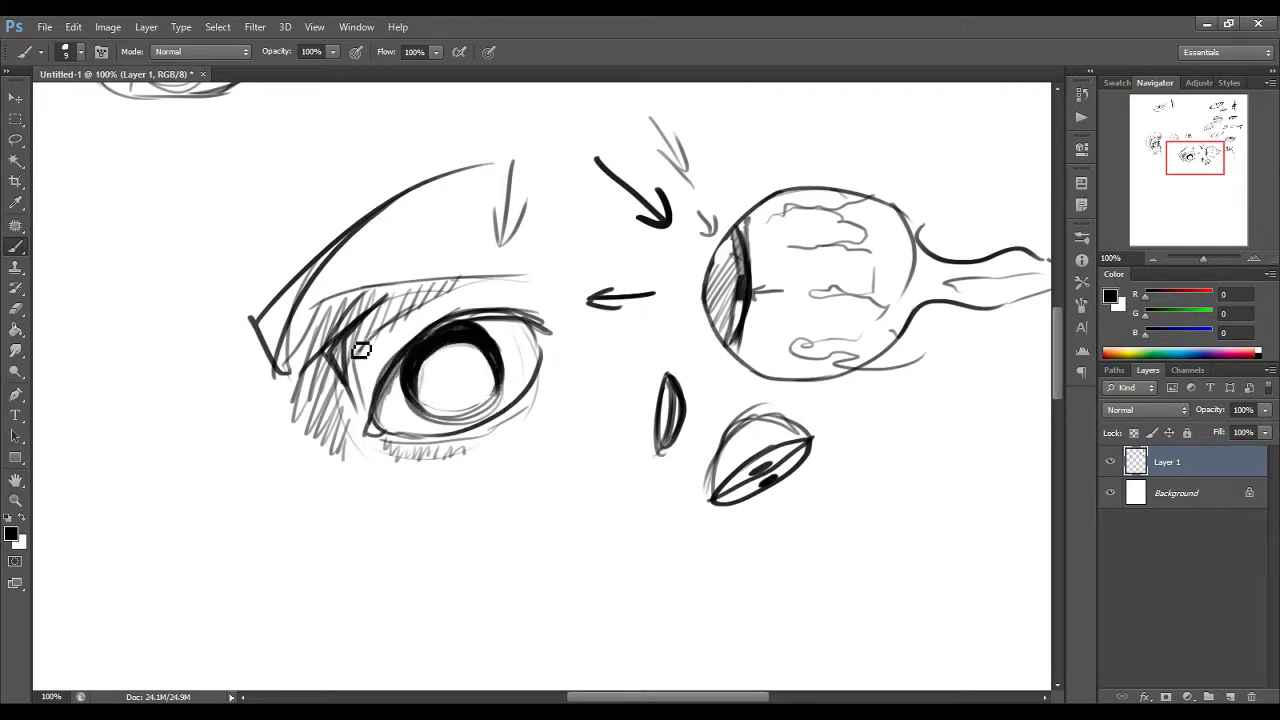
{"action": "mouse_move", "coordinate": [414, 368]}
{"action": "left_mouse_down"}
{"action": "mouse_move", "coordinate": [389, 435]}
{"action": "mouse_move", "coordinate": [408, 373]}
{"action": "mouse_move", "coordinate": [394, 418]}
{"action": "mouse_move", "coordinate": [408, 374]}
{"action": "mouse_move", "coordinate": [430, 368]}
{"action": "mouse_move", "coordinate": [413, 387]}
{"action": "mouse_move", "coordinate": [451, 343]}
{"action": "mouse_move", "coordinate": [421, 363]}
{"action": "mouse_move", "coordinate": [467, 330]}
{"action": "mouse_move", "coordinate": [429, 353]}
{"action": "mouse_move", "coordinate": [509, 332]}
{"action": "mouse_move", "coordinate": [468, 332]}
{"action": "mouse_move", "coordinate": [538, 353]}
{"action": "mouse_move", "coordinate": [489, 331]}
{"action": "mouse_move", "coordinate": [536, 347]}
{"action": "mouse_move", "coordinate": [487, 330]}
{"action": "left_mouse_up"}
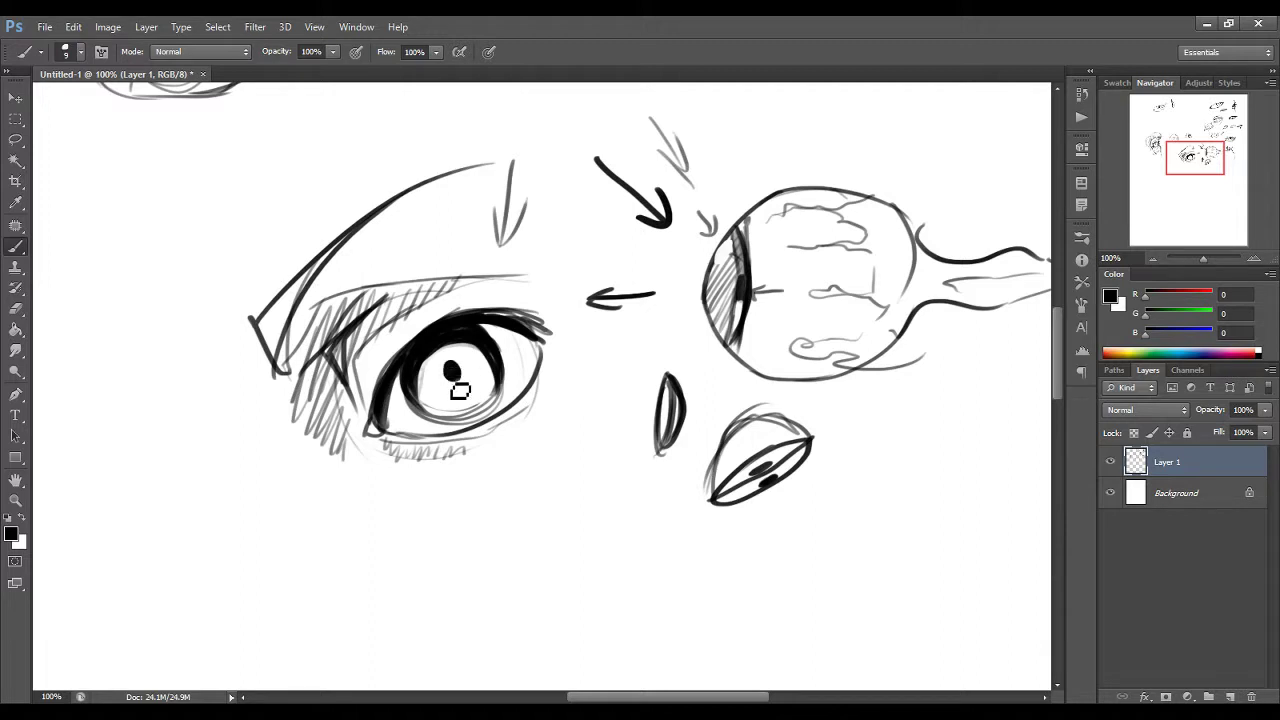
{"action": "mouse_move", "coordinate": [386, 434]}
{"action": "left_mouse_down"}
{"action": "mouse_move", "coordinate": [482, 432]}
{"action": "mouse_move", "coordinate": [457, 441]}
{"action": "mouse_move", "coordinate": [531, 400]}
{"action": "mouse_move", "coordinate": [493, 426]}
{"action": "mouse_move", "coordinate": [550, 372]}
{"action": "mouse_move", "coordinate": [512, 410]}
{"action": "mouse_move", "coordinate": [552, 351]}
{"action": "mouse_move", "coordinate": [522, 404]}
{"action": "mouse_move", "coordinate": [550, 356]}
{"action": "mouse_move", "coordinate": [537, 385]}
{"action": "mouse_move", "coordinate": [542, 349]}
{"action": "left_mouse_up"}
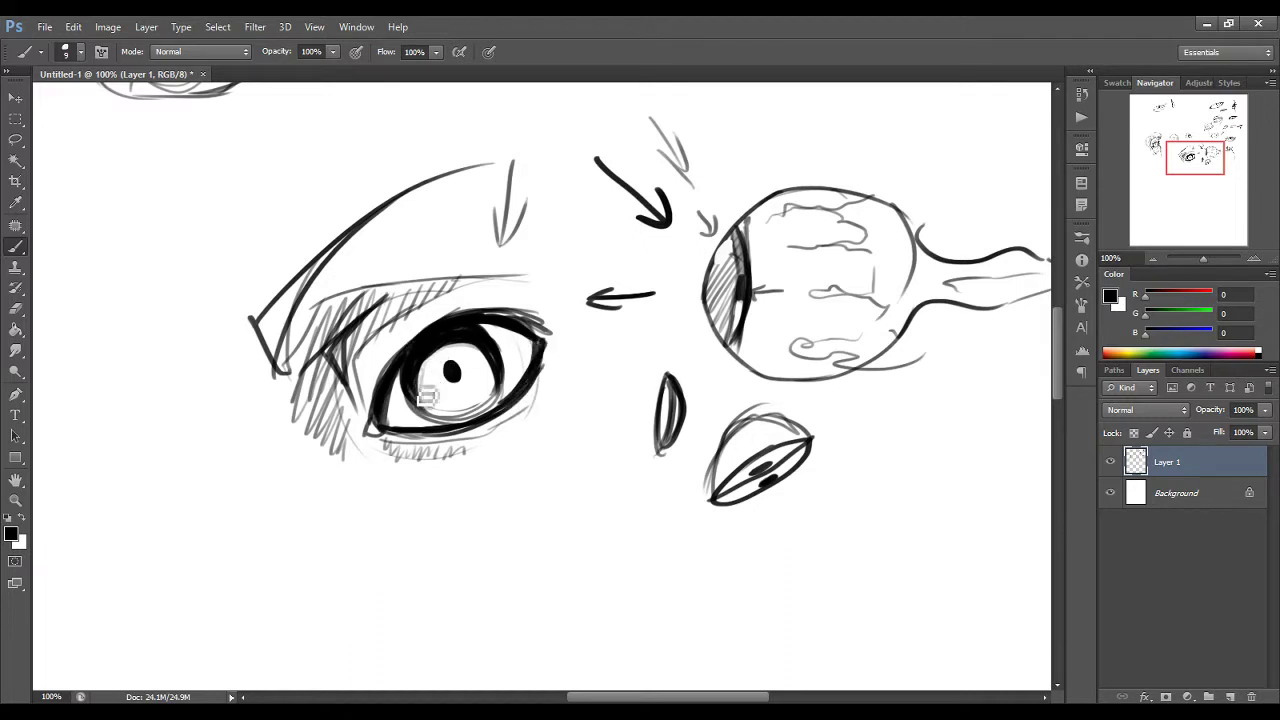
{"action": "mouse_move", "coordinate": [430, 383]}
{"action": "left_mouse_down"}
{"action": "mouse_move", "coordinate": [426, 408]}
{"action": "mouse_move", "coordinate": [438, 364]}
{"action": "mouse_move", "coordinate": [458, 355]}
{"action": "mouse_move", "coordinate": [452, 366]}
{"action": "mouse_move", "coordinate": [466, 370]}
{"action": "left_mouse_up"}
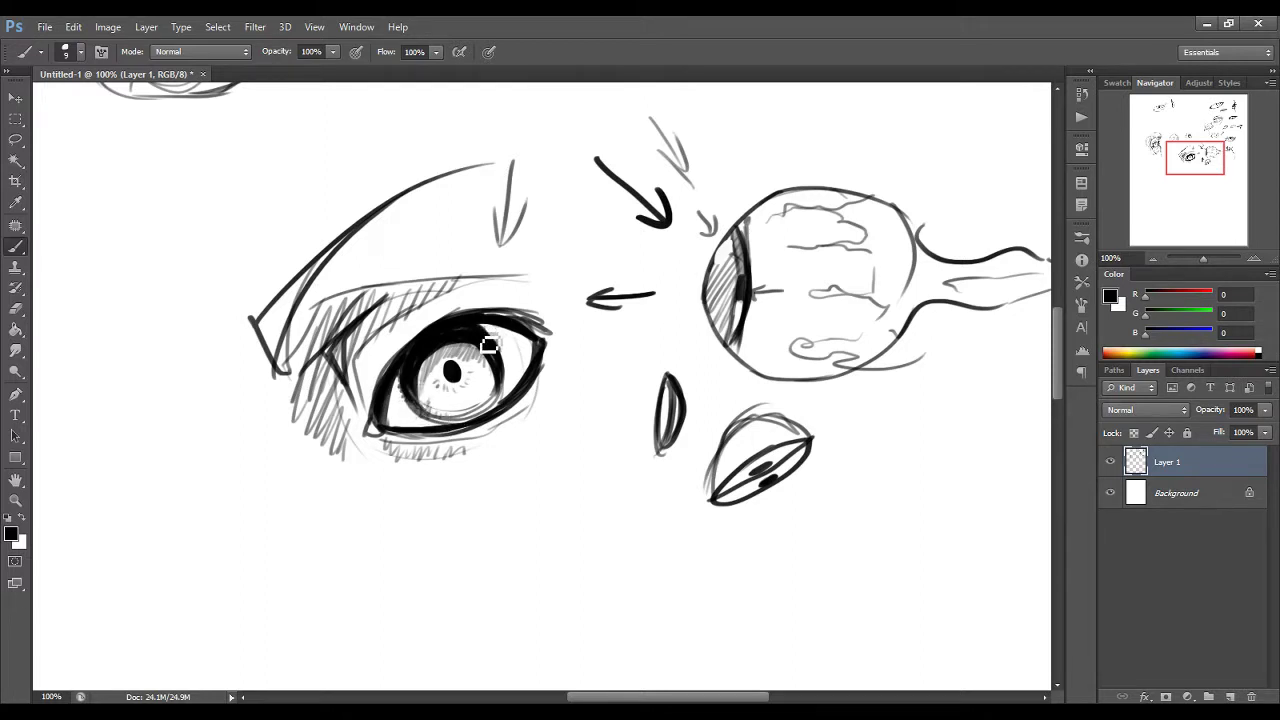
{"action": "left_click", "coordinate": [15, 308]}
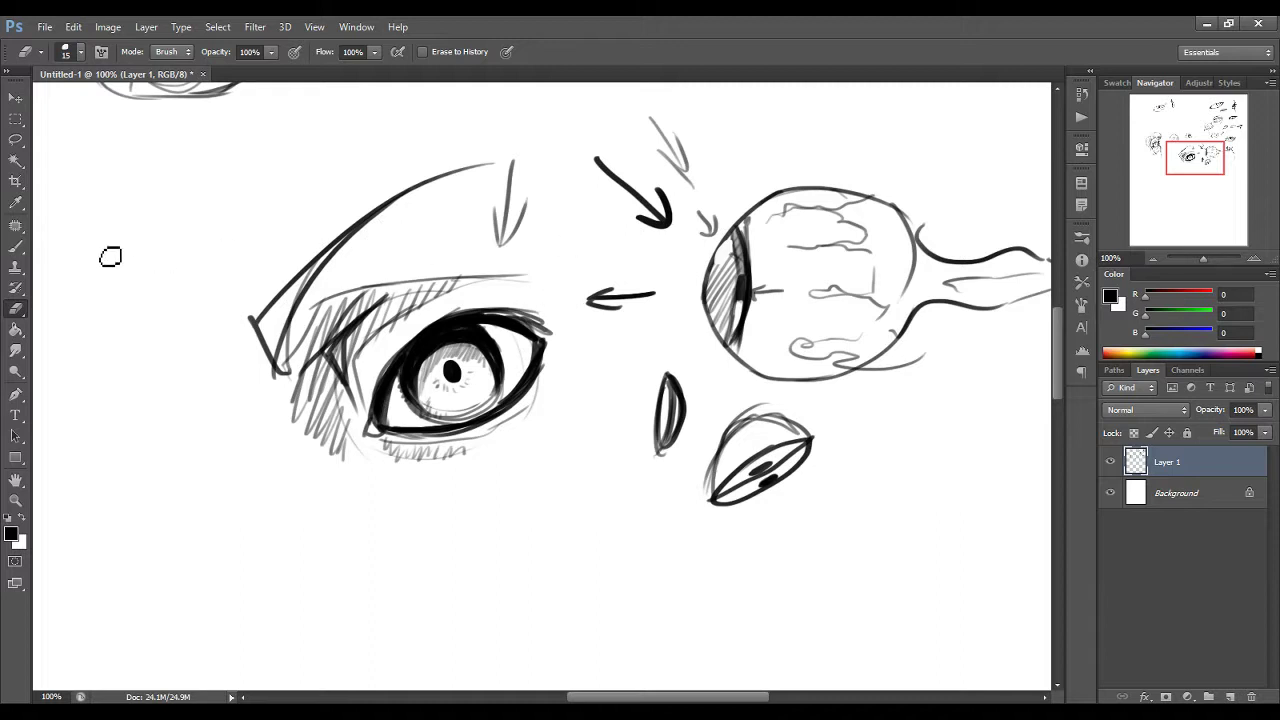
Step: Sketch a small side-view cornea with iris, pupil marks and lid ends beside the eyebrow, with an arrow pointing at it
{"action": "left_click", "coordinate": [15, 247]}
{"action": "left_click_drag", "start_coordinate": [201, 231], "coordinate": [218, 303]}
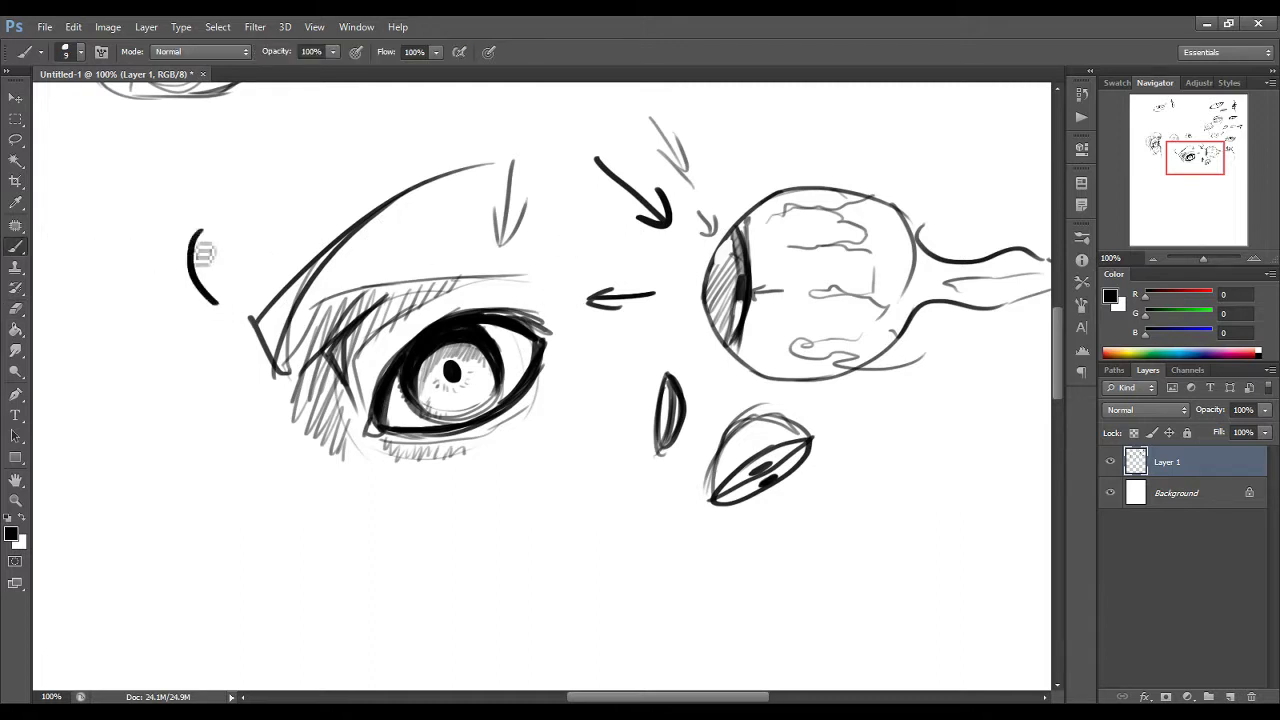
{"action": "left_click_drag", "start_coordinate": [202, 229], "coordinate": [220, 302]}
{"action": "mouse_move", "coordinate": [227, 252]}
{"action": "left_mouse_down"}
{"action": "mouse_move", "coordinate": [213, 268]}
{"action": "mouse_move", "coordinate": [233, 206]}
{"action": "left_mouse_up"}
{"action": "left_click_drag", "start_coordinate": [220, 309], "coordinate": [249, 317]}
{"action": "mouse_move", "coordinate": [157, 219]}
{"action": "left_mouse_down"}
{"action": "mouse_move", "coordinate": [185, 237]}
{"action": "mouse_move", "coordinate": [171, 240]}
{"action": "left_mouse_up"}
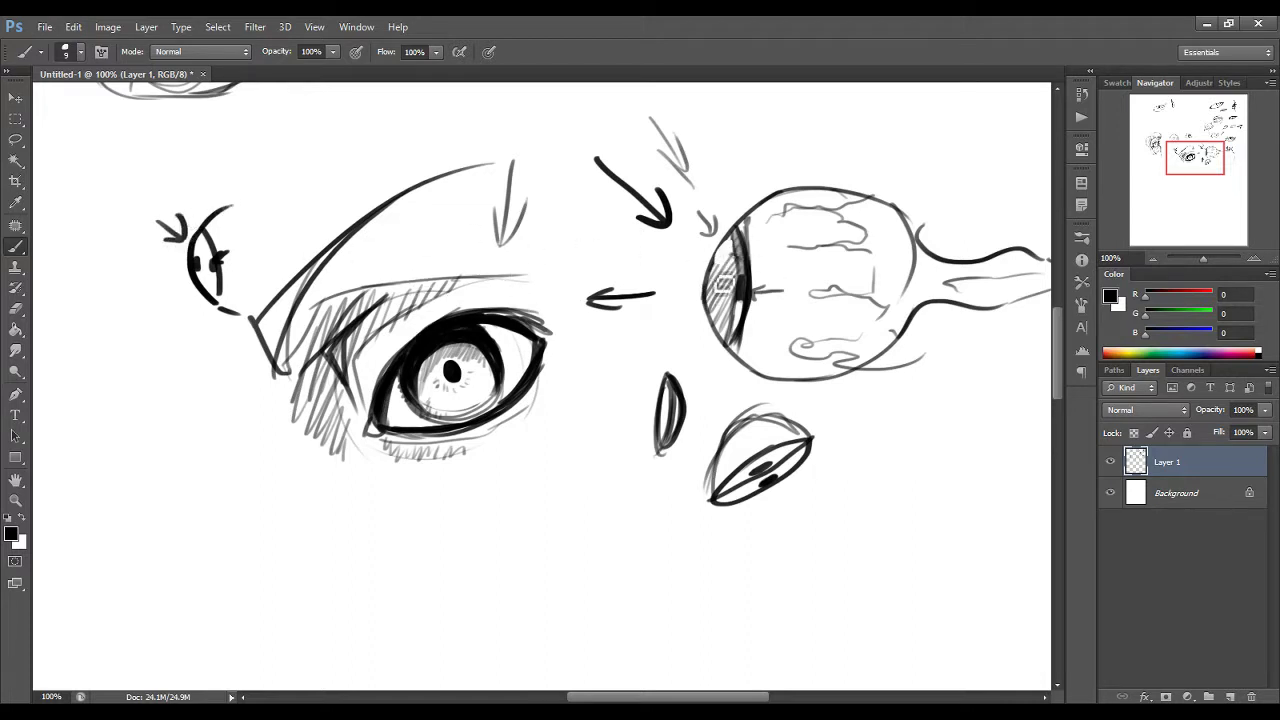
Step: Try erasing a rounded white highlight into the upper iris above the pupil
{"action": "left_click", "coordinate": [15, 310]}
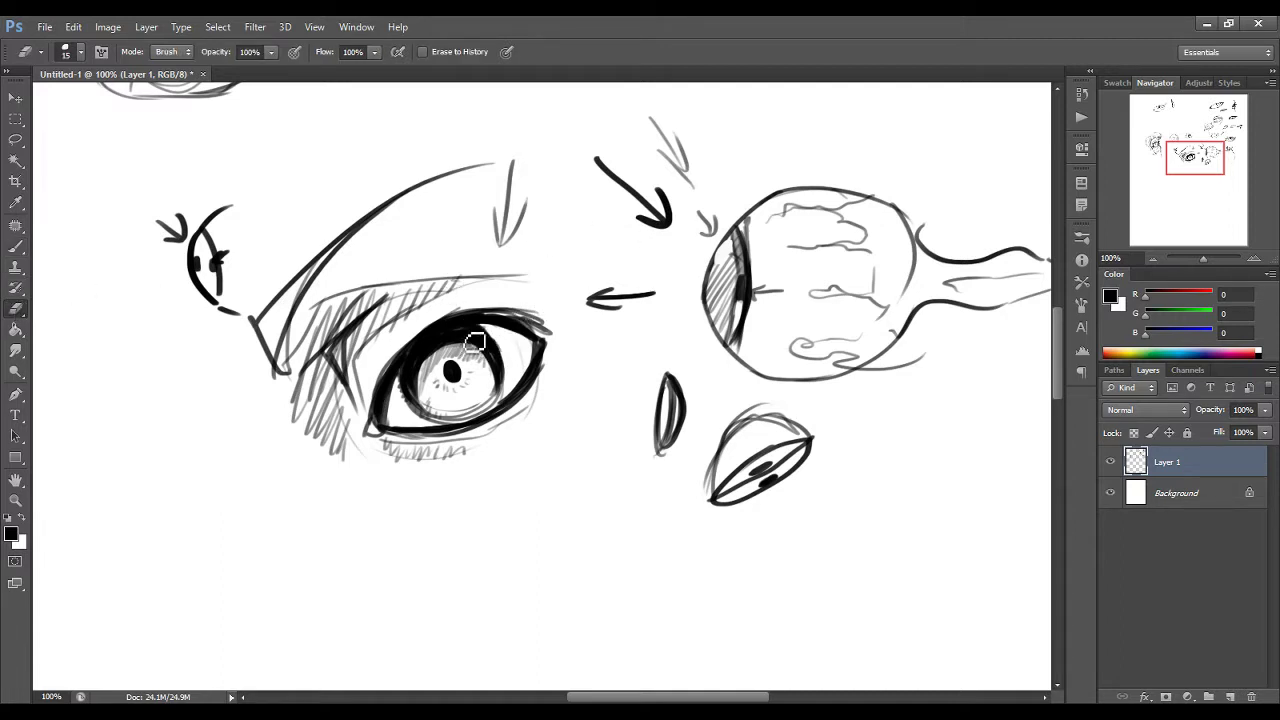
{"action": "mouse_move", "coordinate": [466, 341]}
{"action": "left_mouse_down"}
{"action": "mouse_move", "coordinate": [456, 349]}
{"action": "mouse_move", "coordinate": [466, 344]}
{"action": "left_mouse_up"}
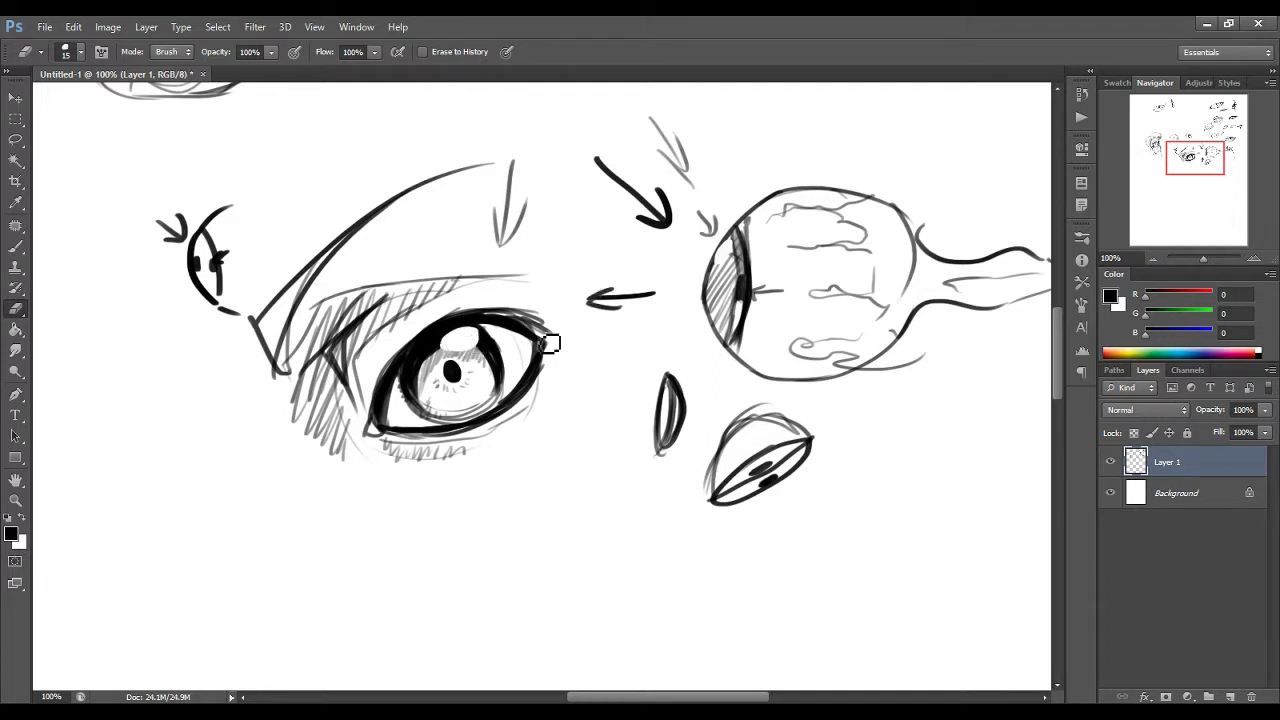
{"action": "key", "text": "bracketleft"}
{"action": "key", "text": "bracketleft"}
{"action": "key", "text": "ctrl+z"}
Step: Add a new layer and paint the upper iris light blue (RGB 79, 216, 255) with a 35 px brush
{"action": "left_click", "coordinate": [1222, 697]}
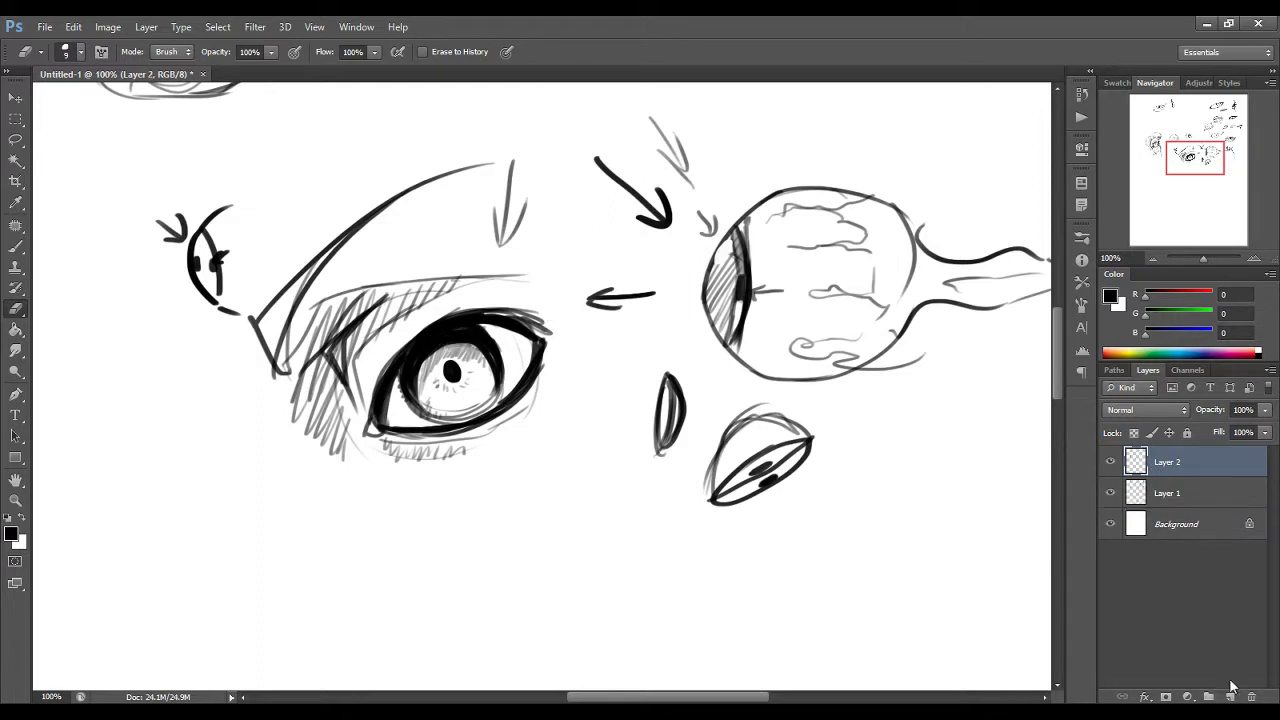
{"action": "left_click", "coordinate": [16, 245]}
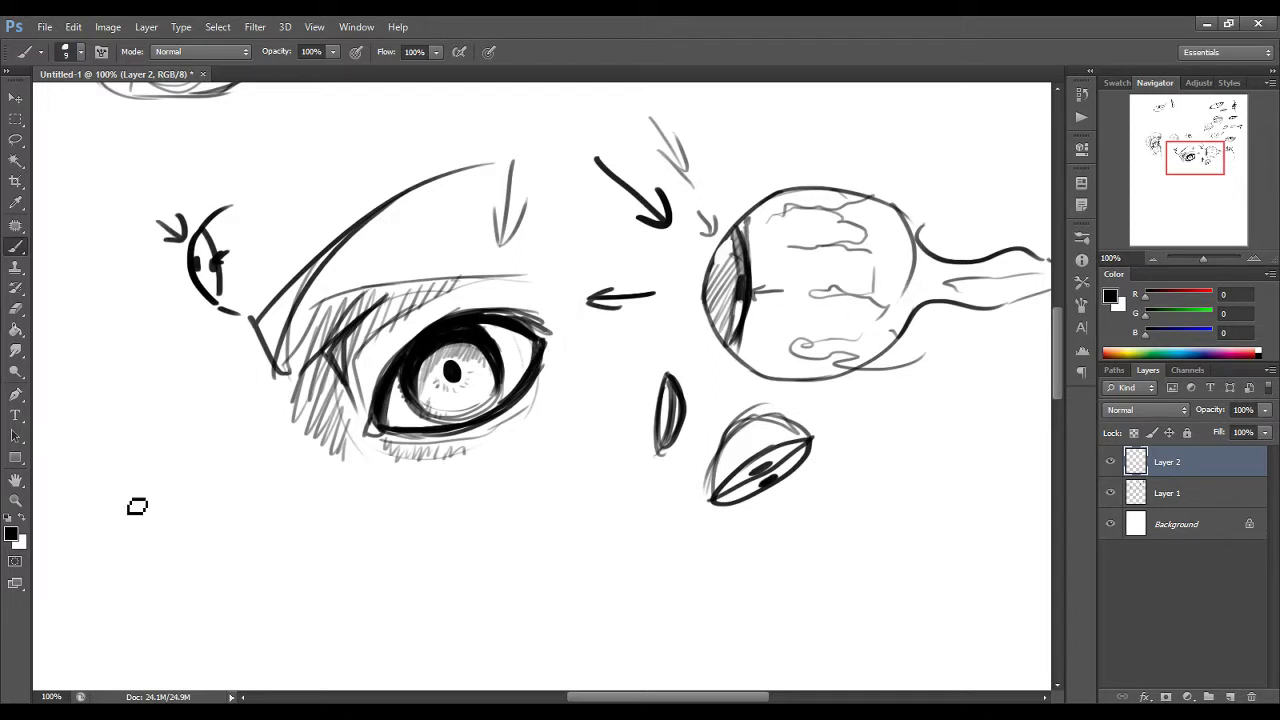
{"action": "left_click", "coordinate": [22, 518]}
{"action": "key", "text": "i"}
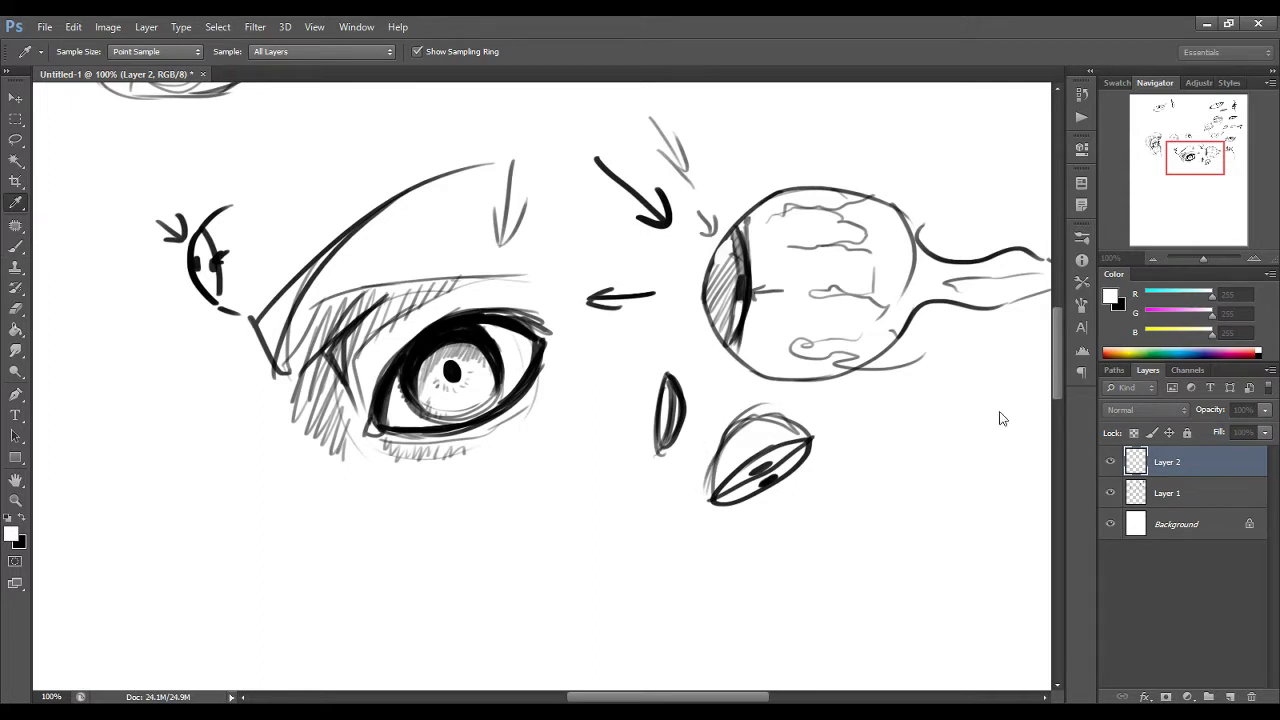
{"action": "key", "text": "b"}
{"action": "key", "text": "bracketright"}
{"action": "key", "text": "bracketright"}
{"action": "key", "text": "bracketright"}
{"action": "mouse_move", "coordinate": [467, 347]}
{"action": "left_mouse_down"}
{"action": "mouse_move", "coordinate": [448, 342]}
{"action": "mouse_move", "coordinate": [427, 368]}
{"action": "left_mouse_up"}
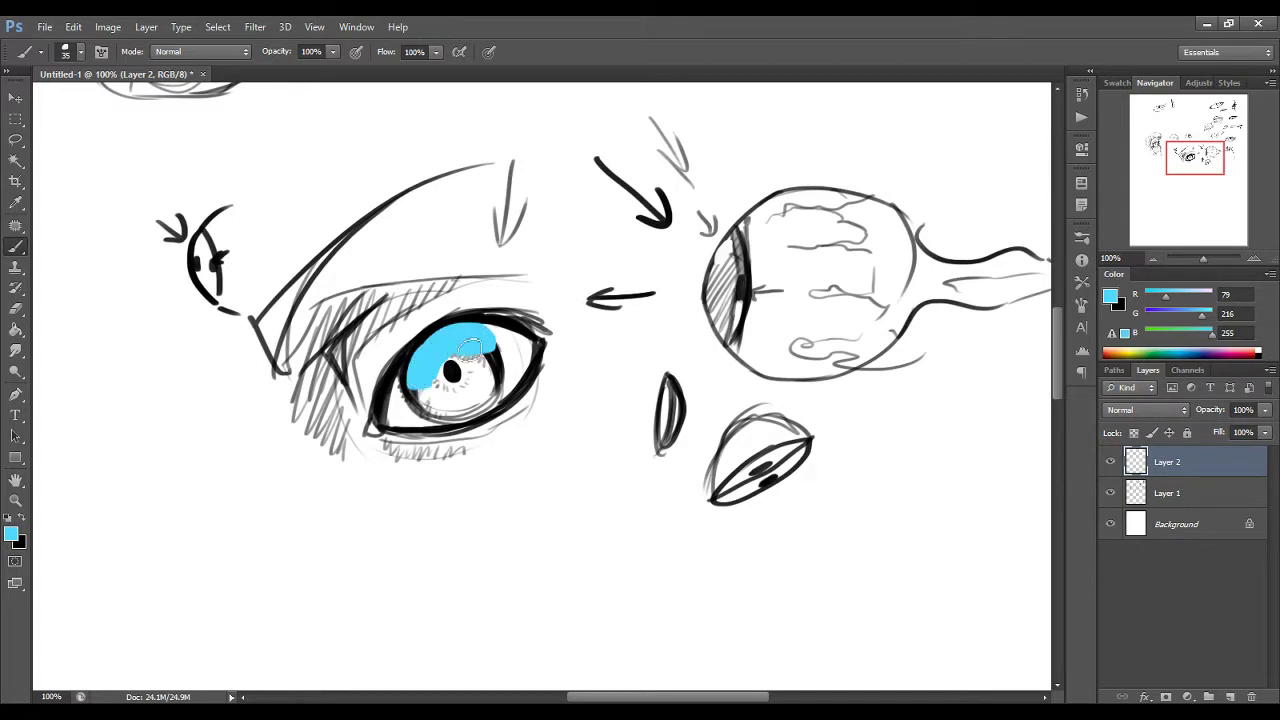
Step: Smudge the blue into the iris rim and erase streaks out of it around the pupil with a small eraser
{"action": "left_click", "coordinate": [15, 350]}
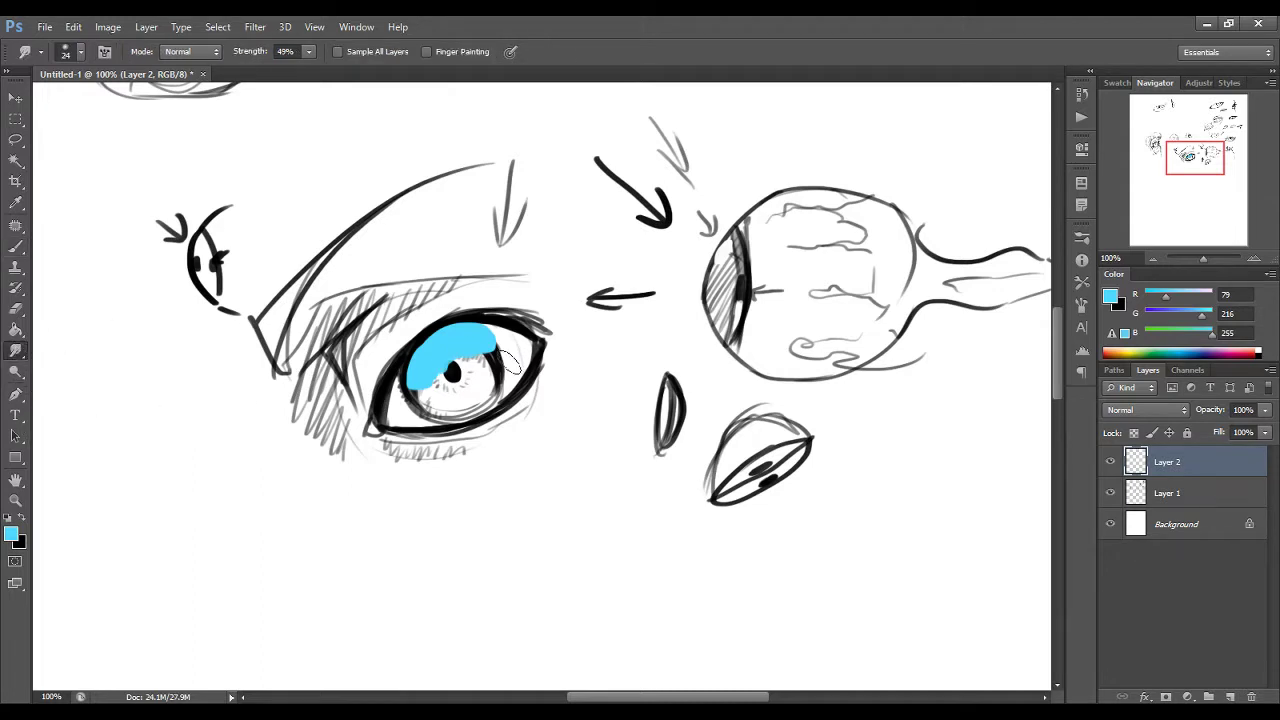
{"action": "mouse_move", "coordinate": [430, 396]}
{"action": "left_mouse_down"}
{"action": "mouse_move", "coordinate": [396, 398]}
{"action": "mouse_move", "coordinate": [508, 343]}
{"action": "left_mouse_up"}
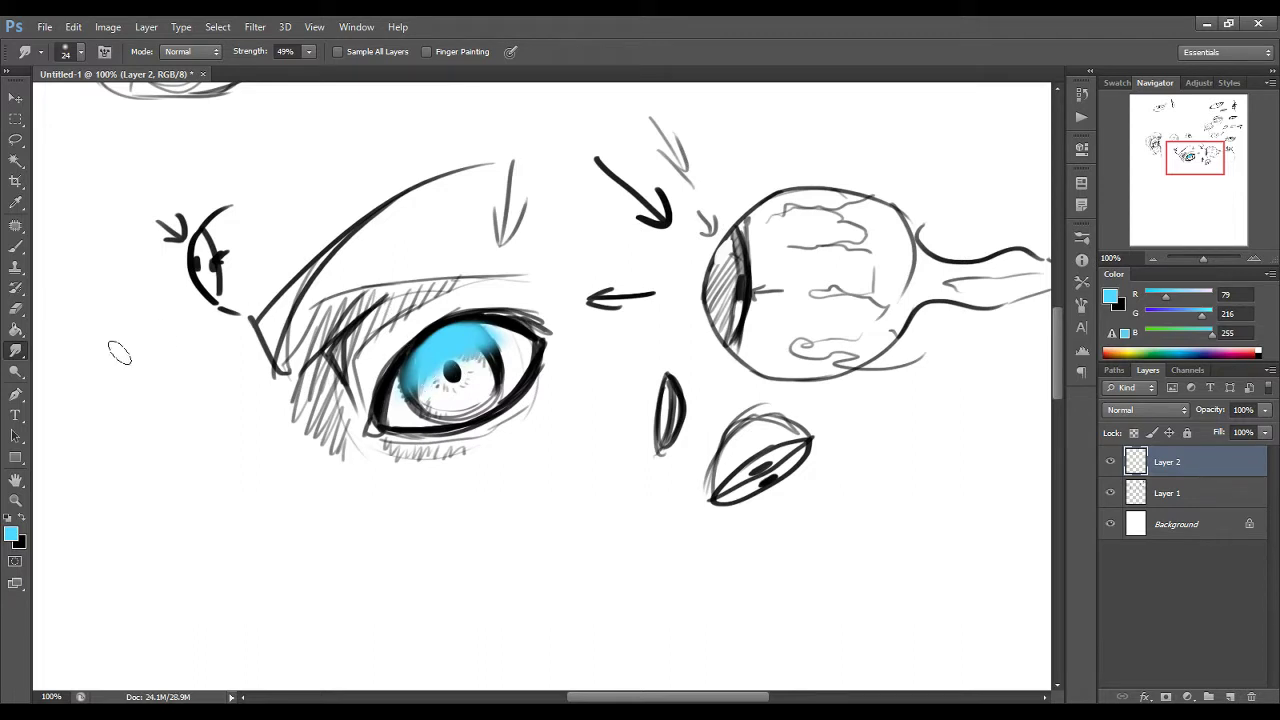
{"action": "left_click", "coordinate": [15, 308]}
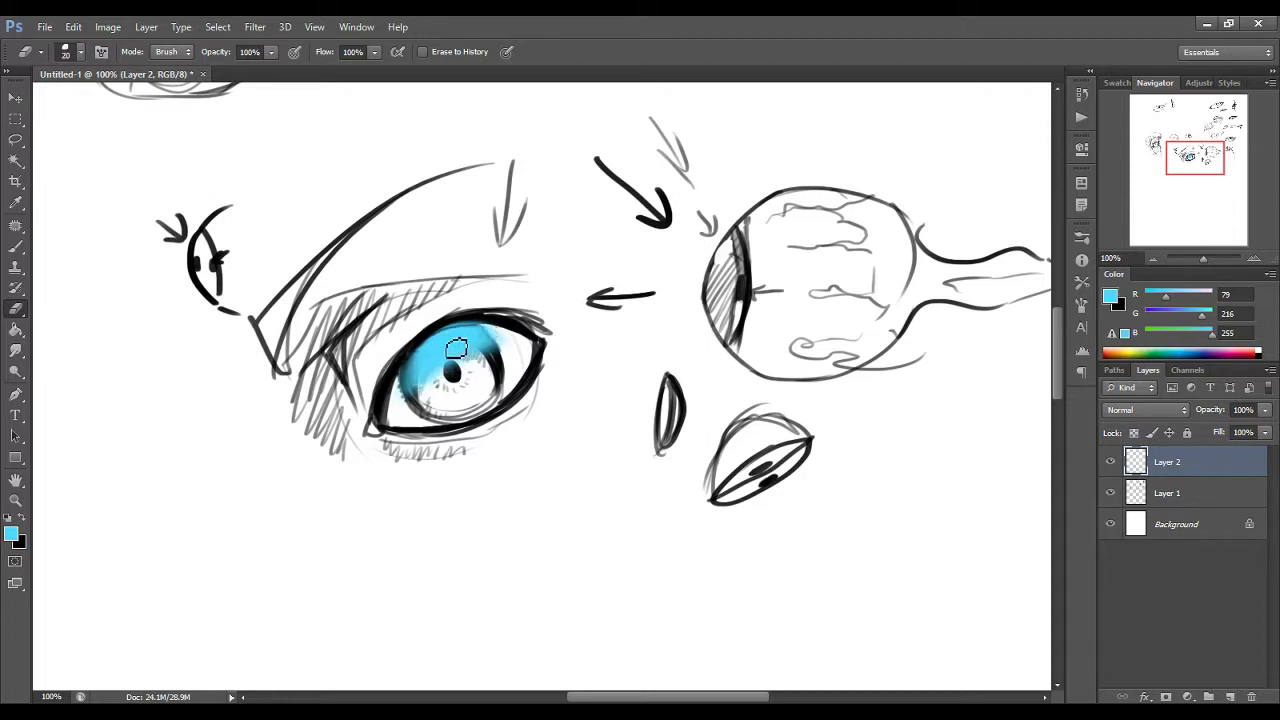
{"action": "mouse_move", "coordinate": [470, 333]}
{"action": "left_mouse_down"}
{"action": "mouse_move", "coordinate": [388, 388]}
{"action": "mouse_move", "coordinate": [425, 352]}
{"action": "mouse_move", "coordinate": [487, 333]}
{"action": "mouse_move", "coordinate": [408, 355]}
{"action": "mouse_move", "coordinate": [385, 375]}
{"action": "mouse_move", "coordinate": [447, 337]}
{"action": "mouse_move", "coordinate": [406, 369]}
{"action": "mouse_move", "coordinate": [392, 413]}
{"action": "mouse_move", "coordinate": [447, 345]}
{"action": "mouse_move", "coordinate": [509, 306]}
{"action": "mouse_move", "coordinate": [435, 318]}
{"action": "mouse_move", "coordinate": [457, 347]}
{"action": "mouse_move", "coordinate": [503, 342]}
{"action": "mouse_move", "coordinate": [471, 334]}
{"action": "mouse_move", "coordinate": [496, 340]}
{"action": "mouse_move", "coordinate": [431, 352]}
{"action": "left_mouse_up"}
{"action": "key", "text": "bracketleft"}
{"action": "key", "text": "bracketleft"}
{"action": "key", "text": "bracketleft"}
{"action": "key", "text": "bracketleft"}
{"action": "key", "text": "bracketleft"}
{"action": "mouse_move", "coordinate": [432, 406]}
{"action": "left_mouse_down"}
{"action": "mouse_move", "coordinate": [448, 404]}
{"action": "mouse_move", "coordinate": [461, 354]}
{"action": "left_mouse_up"}
Step: Paint dark green (RGB 20, 123, 17) between the pupil and the blue area, and smudge the two colours together
{"action": "left_click", "coordinate": [24, 518]}
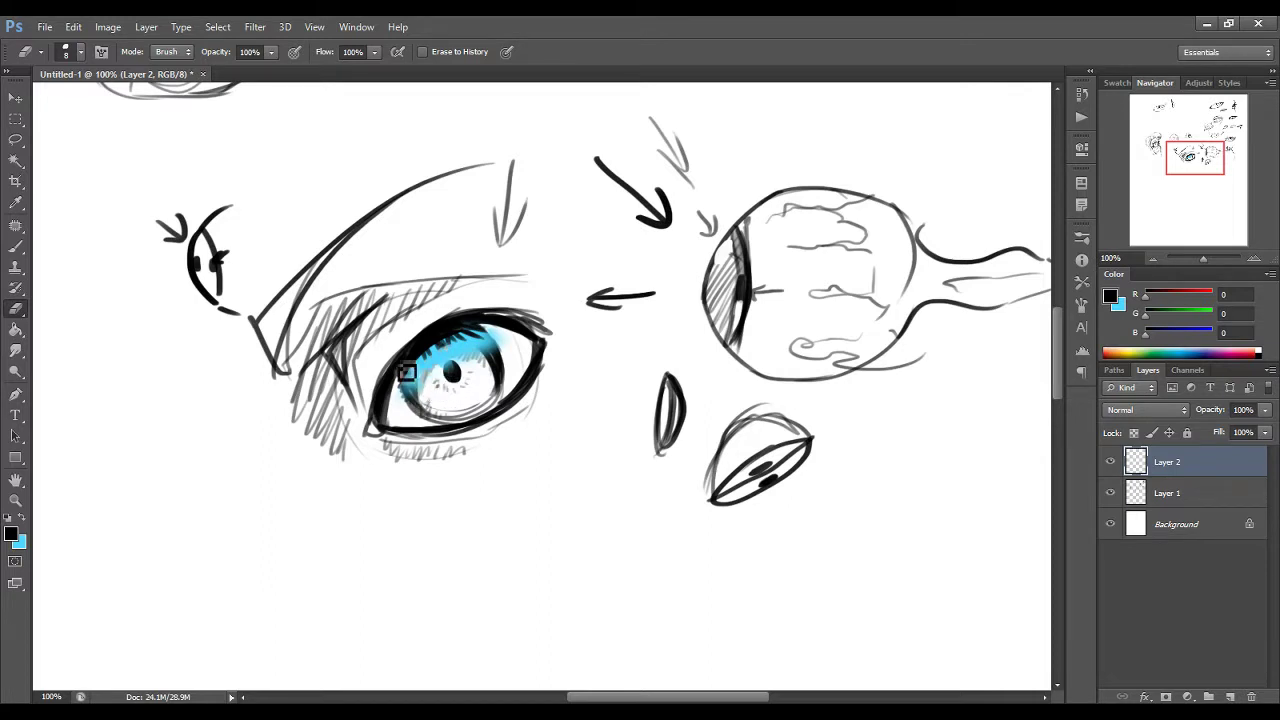
{"action": "left_click", "coordinate": [15, 247]}
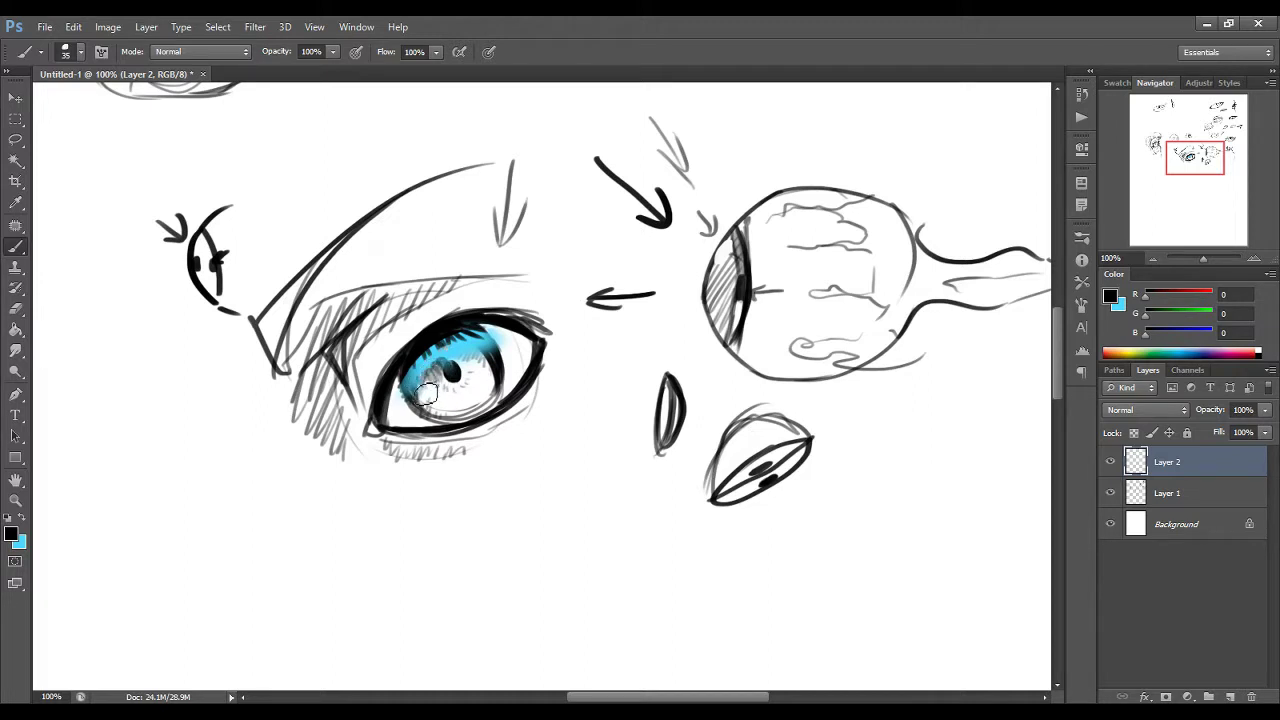
{"action": "left_click", "coordinate": [11, 535]}
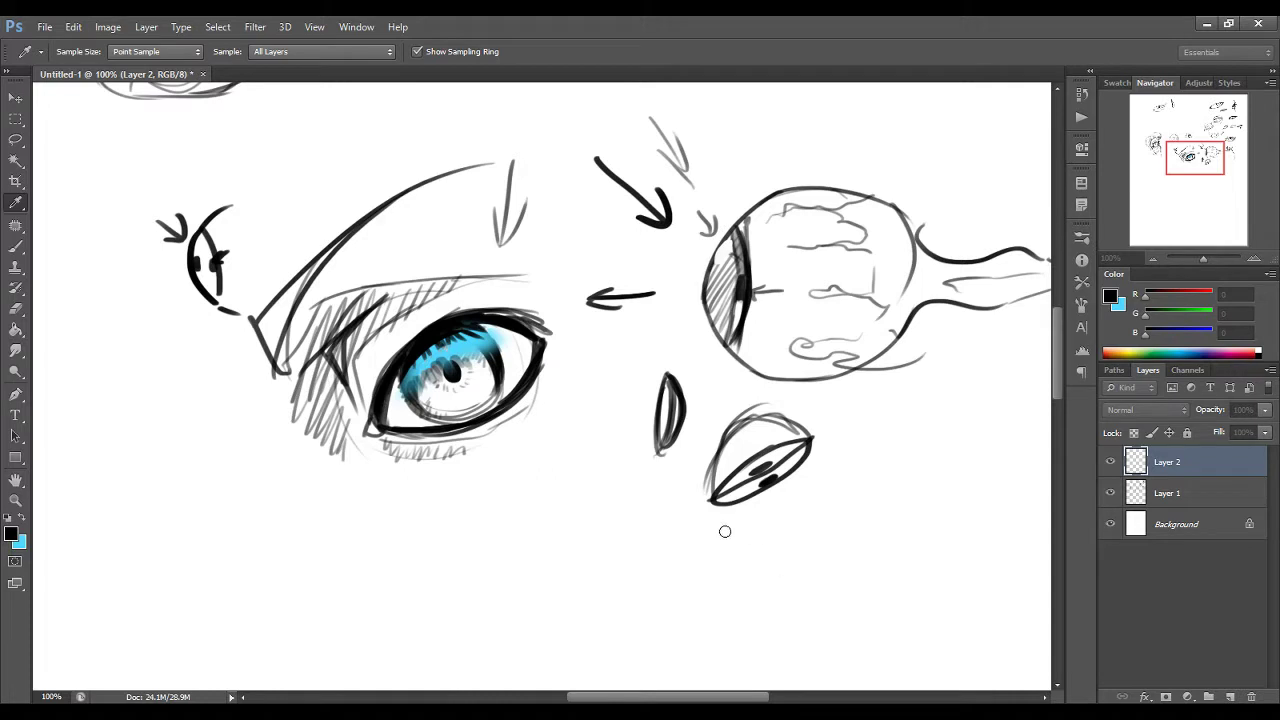
{"action": "left_click", "coordinate": [928, 424]}
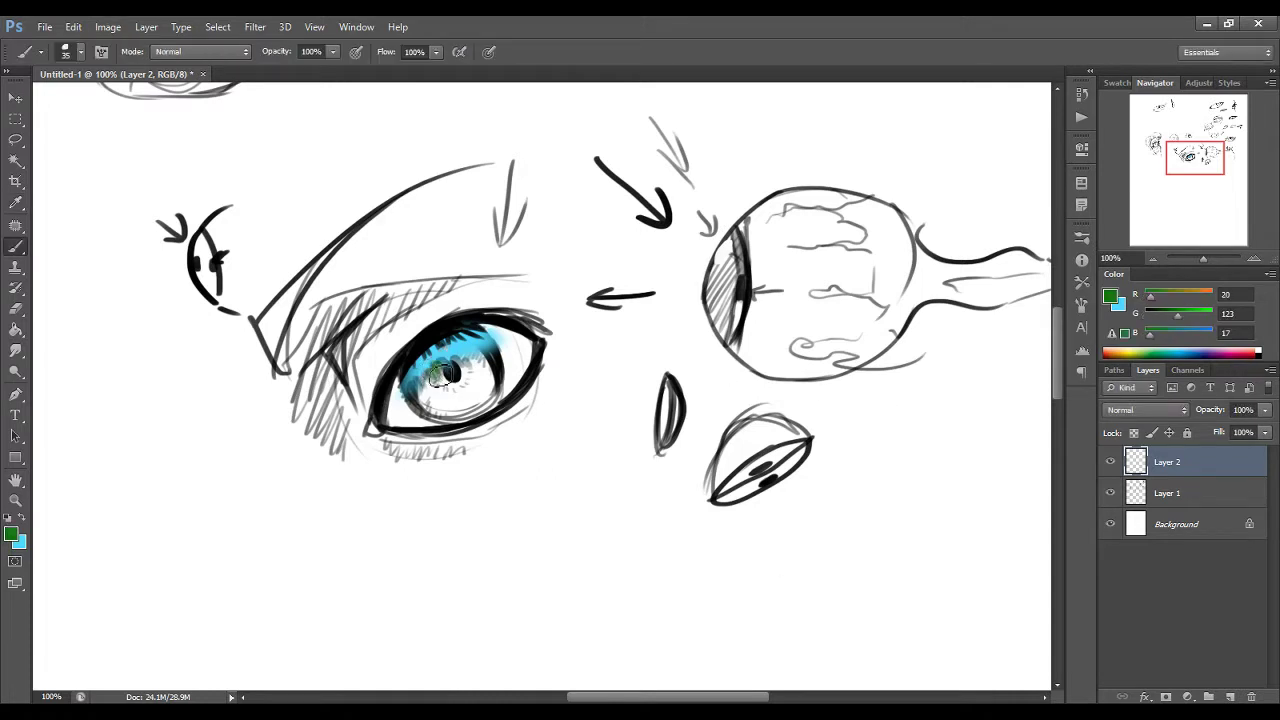
{"action": "mouse_move", "coordinate": [455, 372]}
{"action": "left_mouse_down"}
{"action": "mouse_move", "coordinate": [476, 354]}
{"action": "mouse_move", "coordinate": [482, 366]}
{"action": "mouse_move", "coordinate": [432, 383]}
{"action": "mouse_move", "coordinate": [411, 411]}
{"action": "mouse_move", "coordinate": [420, 405]}
{"action": "left_mouse_up"}
{"action": "left_click", "coordinate": [15, 350]}
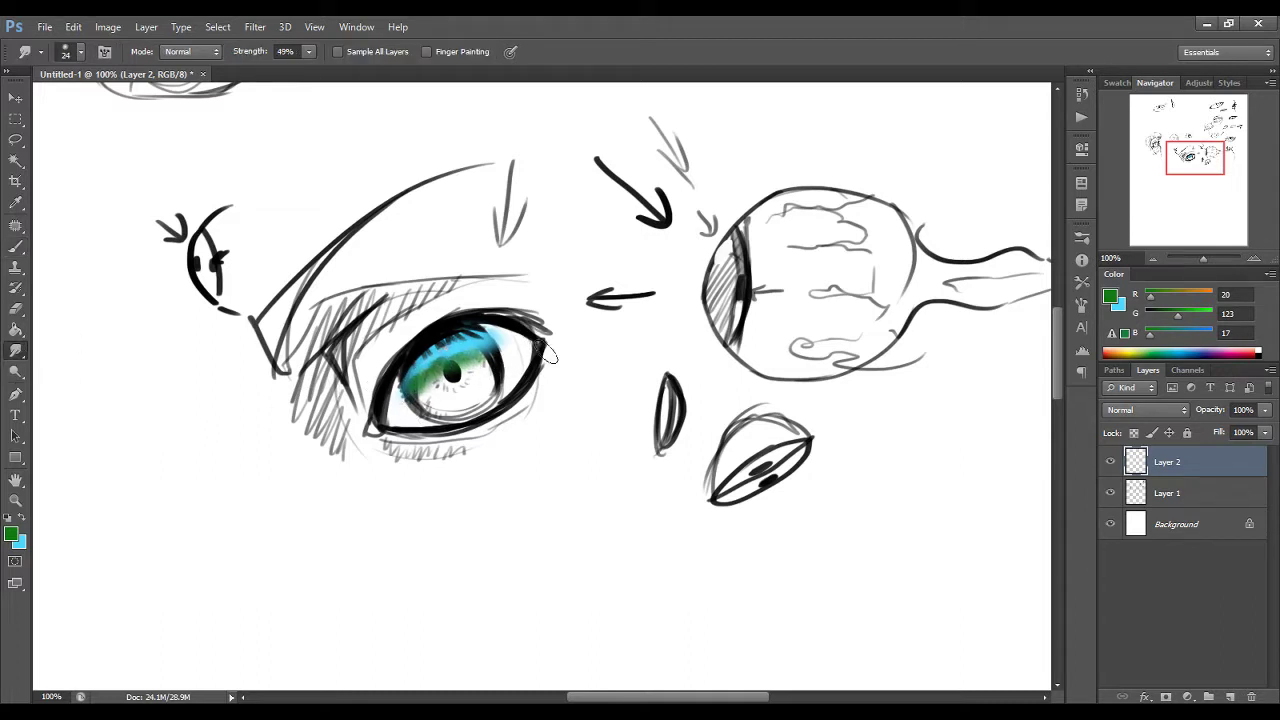
Step: Erase the green covering the pupil and the inner iris with a 35 px eraser
{"action": "left_click", "coordinate": [15, 308]}
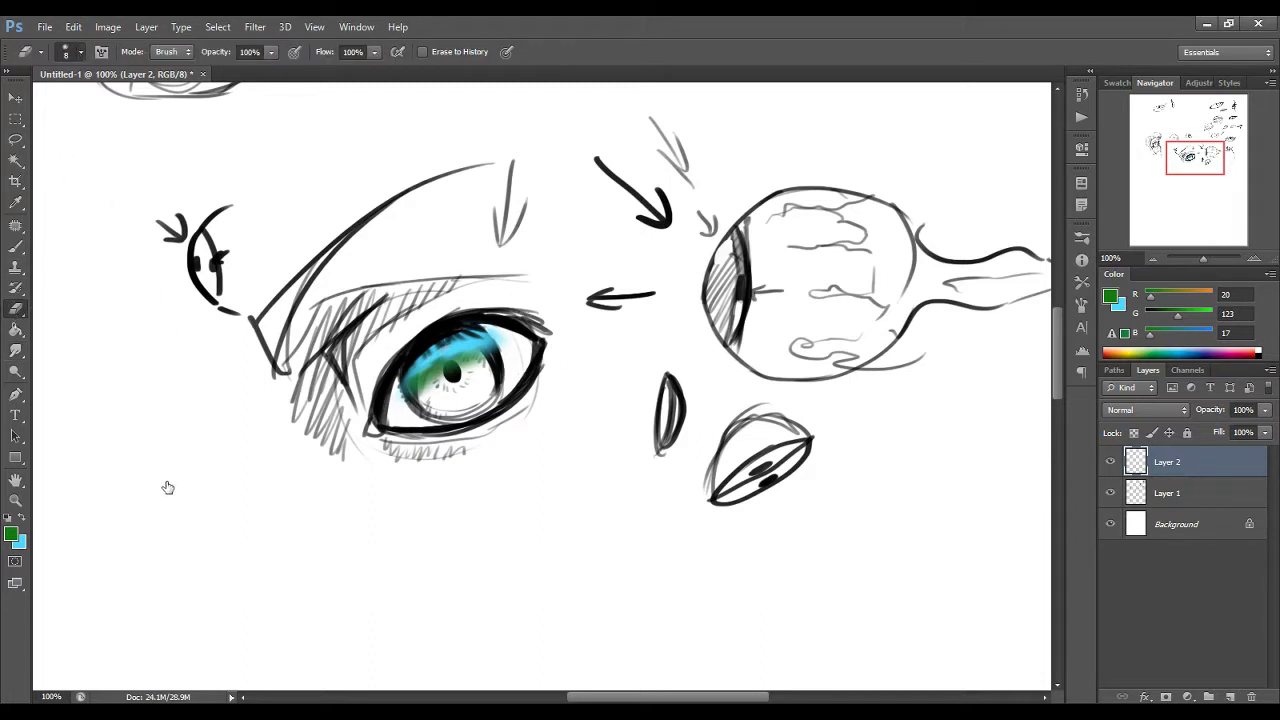
{"action": "left_click_drag", "start_coordinate": [1186, 166], "coordinate": [1187, 167]}
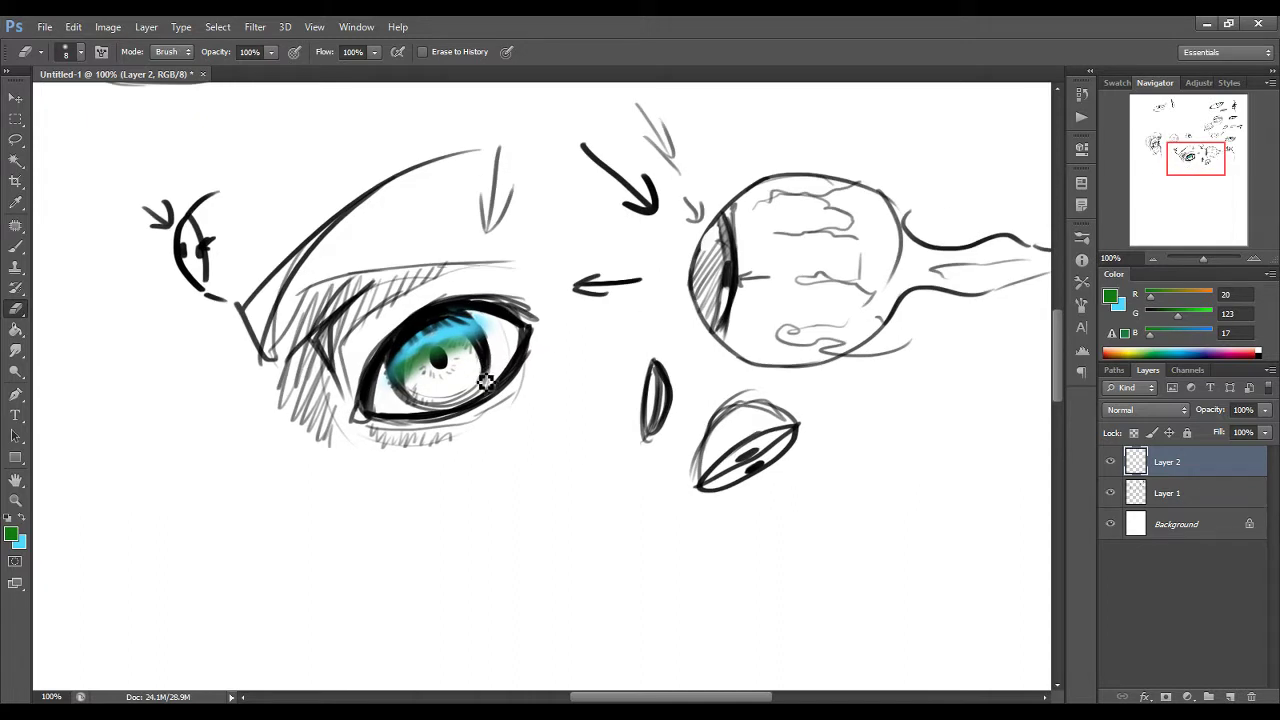
{"action": "key", "text": "]"}
{"action": "key", "text": "]"}
{"action": "key", "text": "bracketright"}
{"action": "key", "text": "bracketright"}
{"action": "left_click_drag", "start_coordinate": [441, 368], "coordinate": [400, 396]}
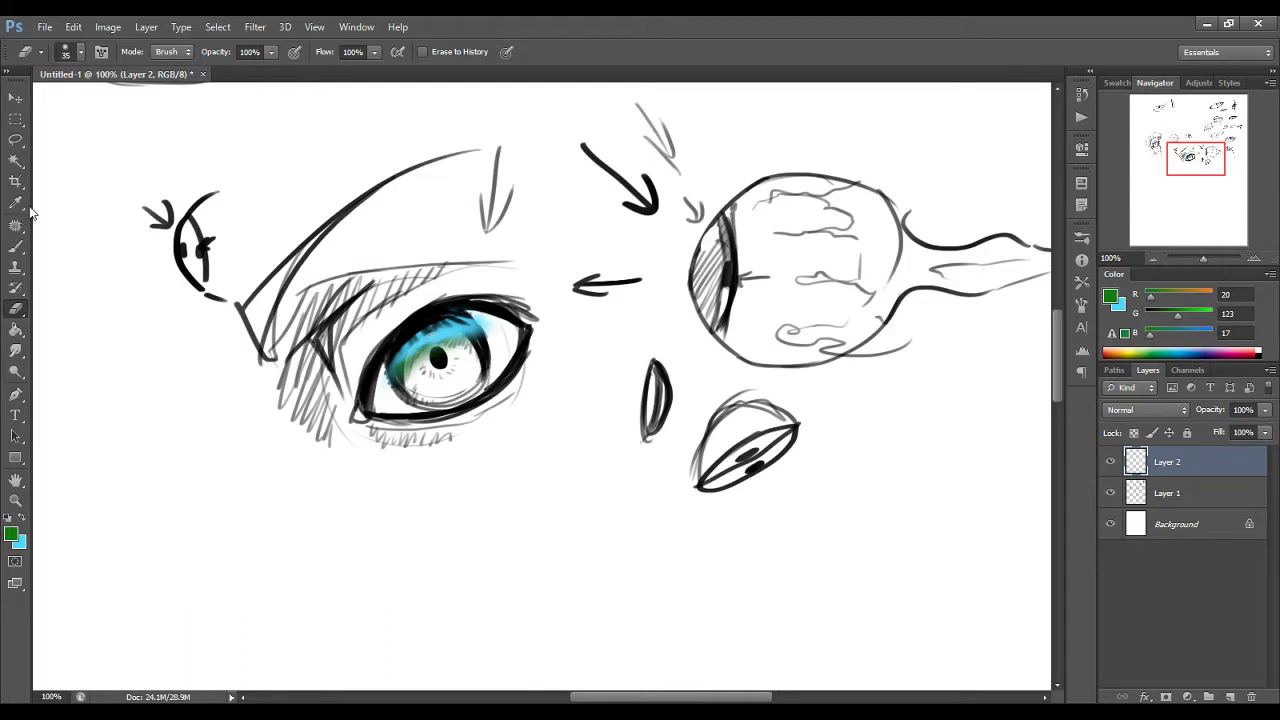
Step: Paint a small yellow (RGB 255, 239, 103) highlight at the top of the iris with a 7 px brush
{"action": "left_click", "coordinate": [9, 519]}
{"action": "left_click", "coordinate": [21, 518]}
{"action": "left_click", "coordinate": [15, 247]}
{"action": "key", "text": "i"}
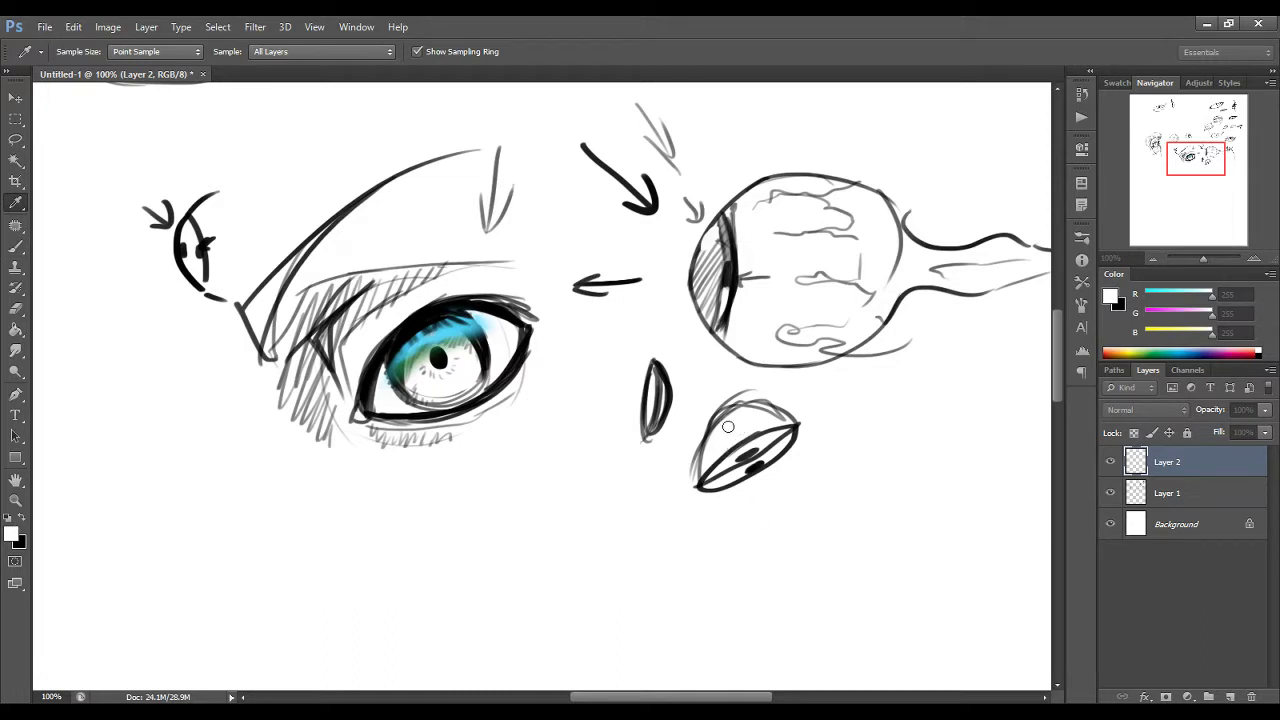
{"action": "left_click", "coordinate": [919, 436]}
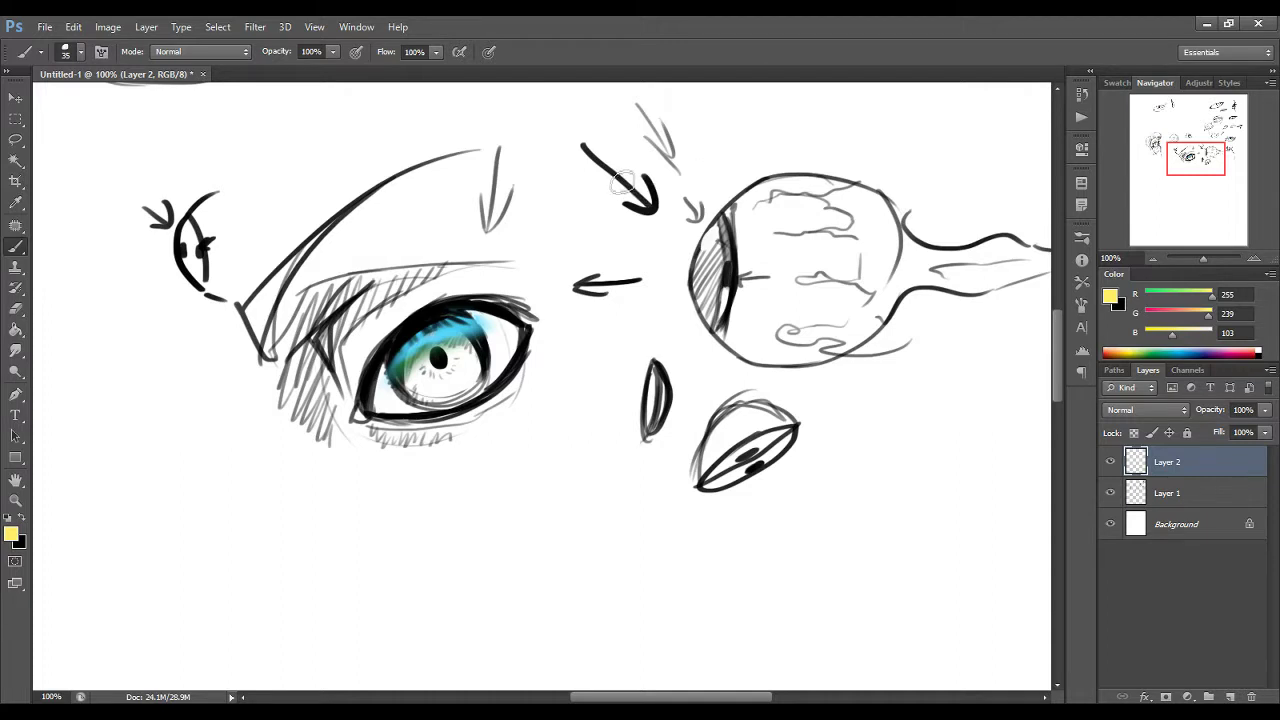
{"action": "key", "text": "bracketleft"}
{"action": "key", "text": "bracketleft"}
{"action": "key", "text": "bracketleft"}
{"action": "key", "text": "bracketleft"}
{"action": "key", "text": "bracketleft"}
{"action": "key", "text": "bracketleft"}
{"action": "key", "text": "bracketleft"}
{"action": "key", "text": "bracketleft"}
{"action": "left_click_drag", "start_coordinate": [445, 326], "coordinate": [452, 323]}
Step: Add pale cream (RGB 255, 252, 224) to the yellow highlight's centre and dab a row of reflections along the upper iris
{"action": "key", "text": "i"}
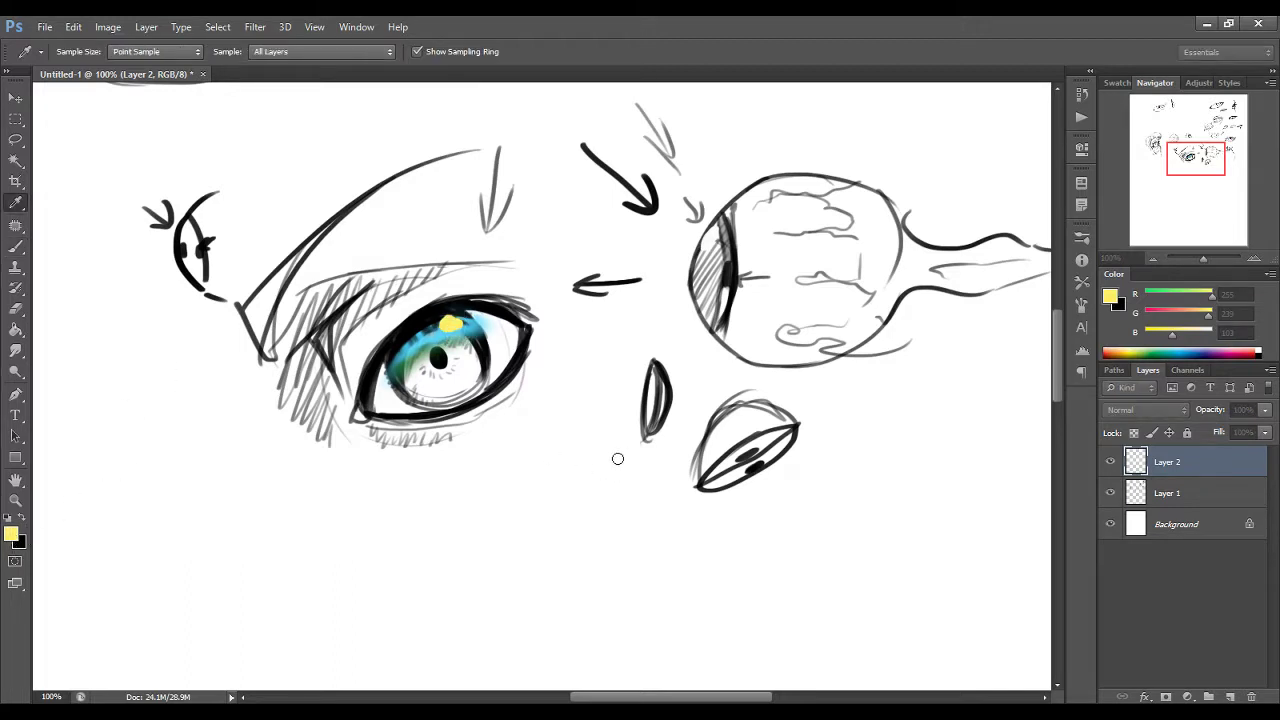
{"action": "left_click", "coordinate": [925, 442]}
{"action": "key", "text": "b"}
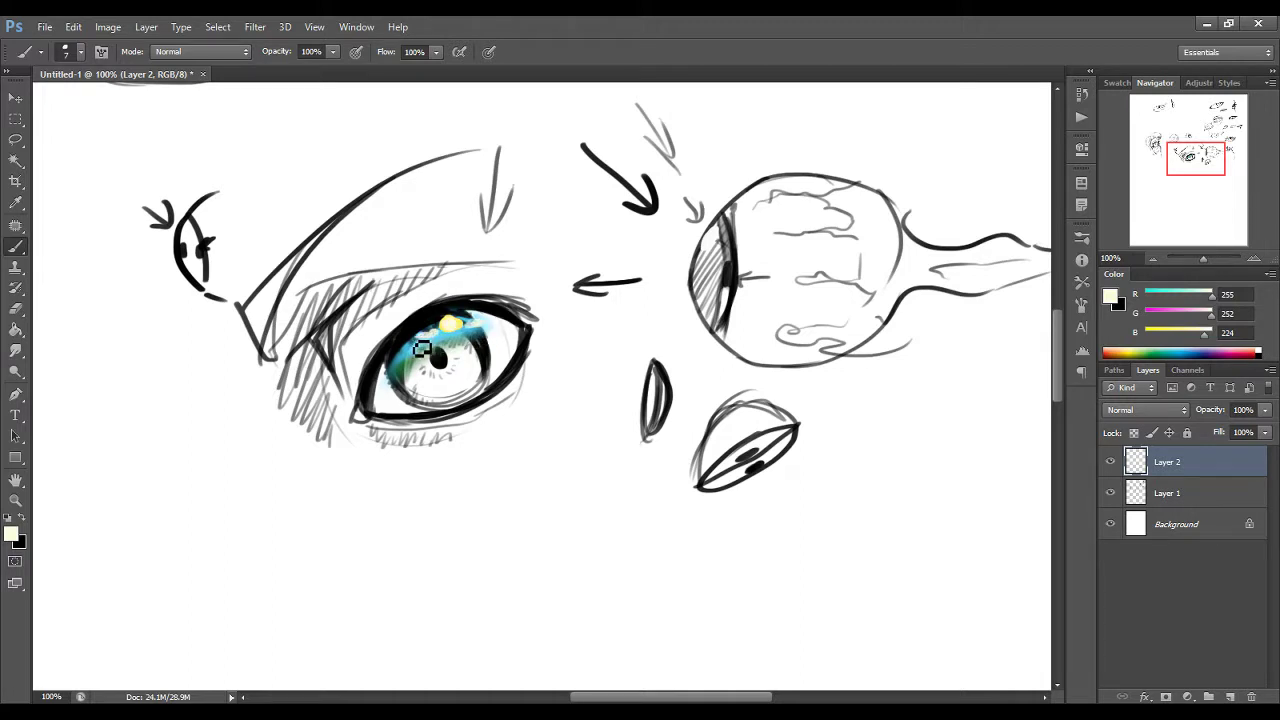
{"action": "left_click", "coordinate": [388, 357]}
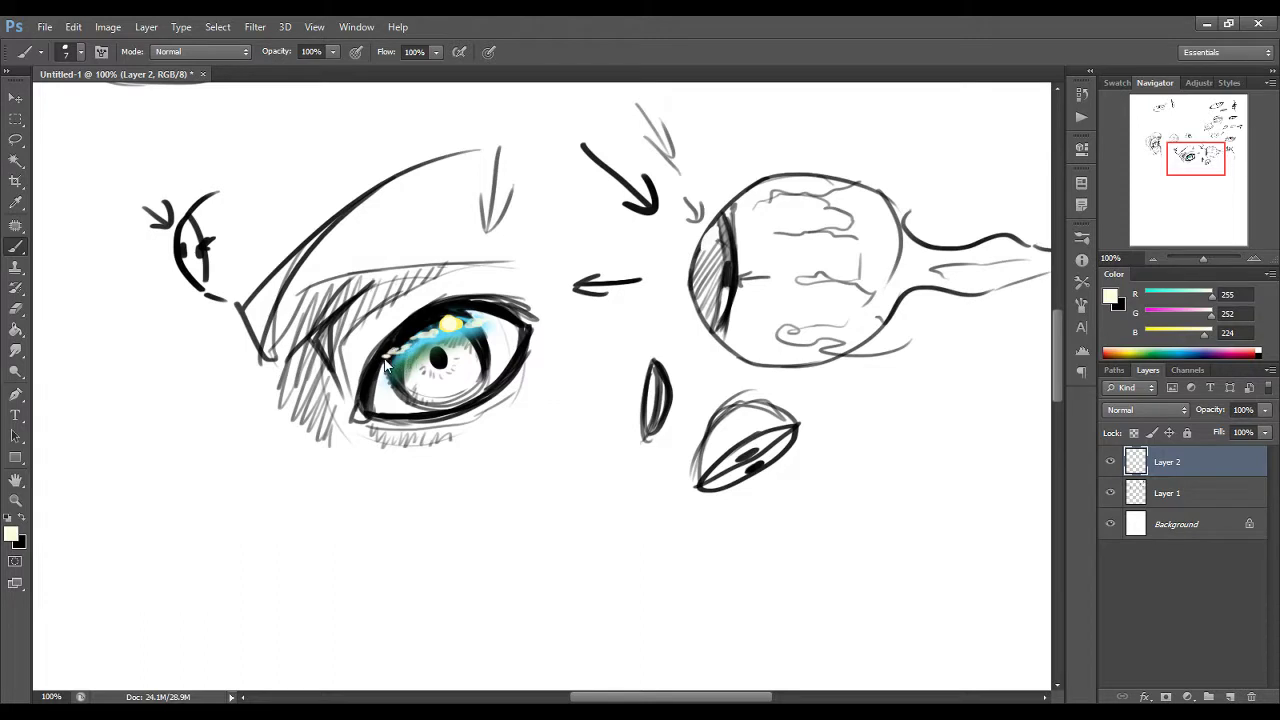
{"action": "left_click", "coordinate": [15, 350]}
Step: Erase parts of the cream reflections and the yellow highlight to break up their shapes
{"action": "left_click", "coordinate": [17, 310]}
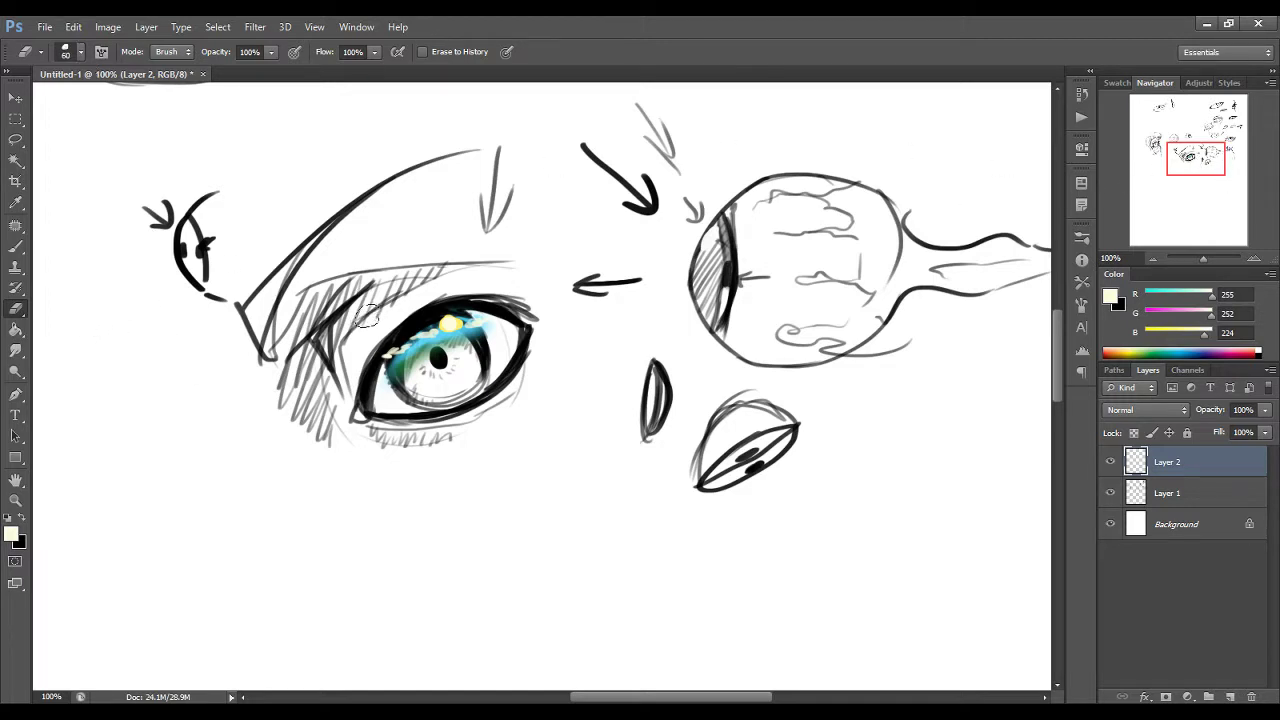
{"action": "key", "text": "bracketleft"}
{"action": "key", "text": "bracketleft"}
{"action": "mouse_move", "coordinate": [421, 339]}
{"action": "left_mouse_down"}
{"action": "mouse_move", "coordinate": [410, 360]}
{"action": "mouse_move", "coordinate": [400, 346]}
{"action": "mouse_move", "coordinate": [395, 373]}
{"action": "left_mouse_up"}
{"action": "mouse_move", "coordinate": [466, 326]}
{"action": "left_mouse_down"}
{"action": "mouse_move", "coordinate": [446, 326]}
{"action": "mouse_move", "coordinate": [461, 322]}
{"action": "left_mouse_up"}
Step: Hide Layer 2, add a new layer and paint a slanted cream highlight across the upper iris above the pupil
{"action": "left_click", "coordinate": [15, 247]}
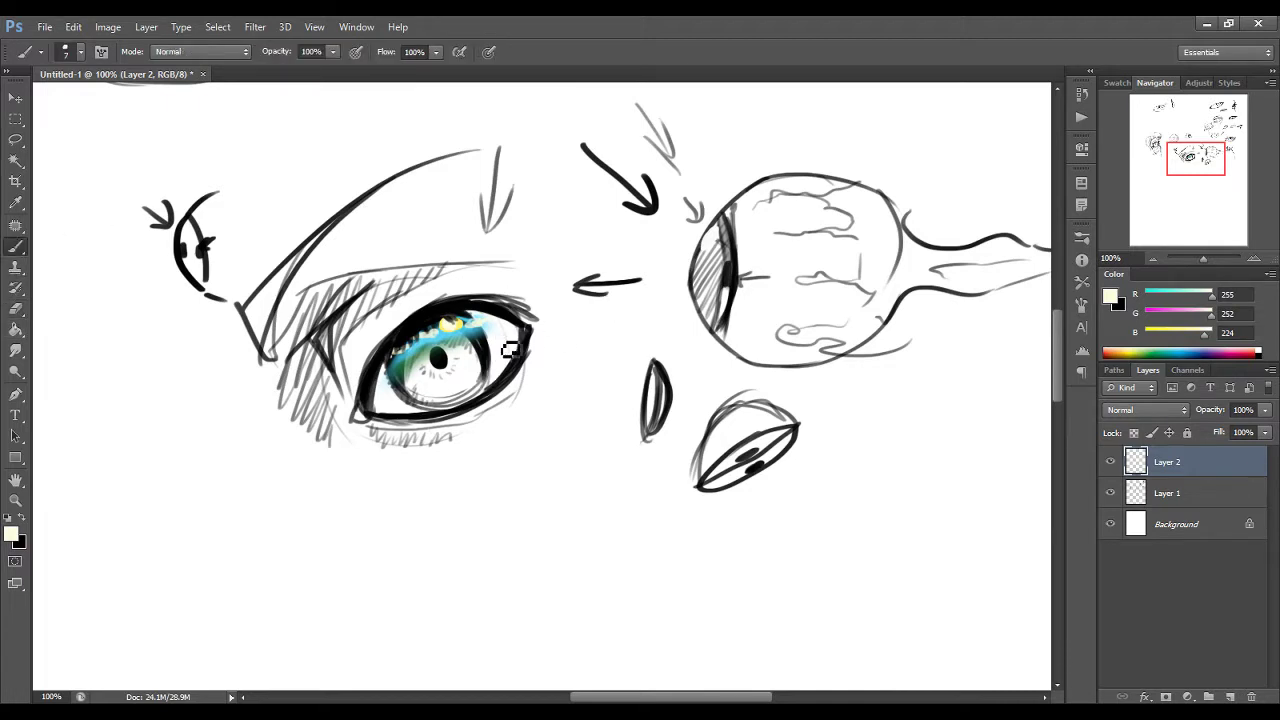
{"action": "left_click", "coordinate": [1110, 464]}
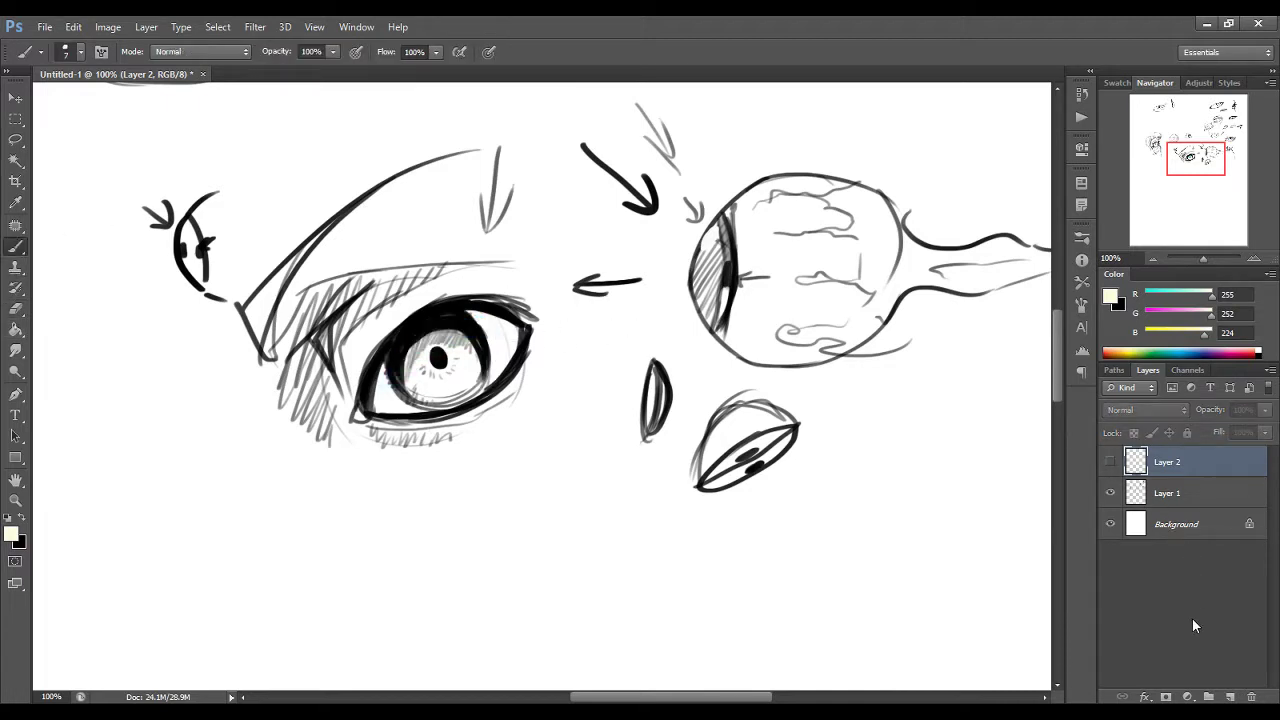
{"action": "left_click", "coordinate": [1231, 696]}
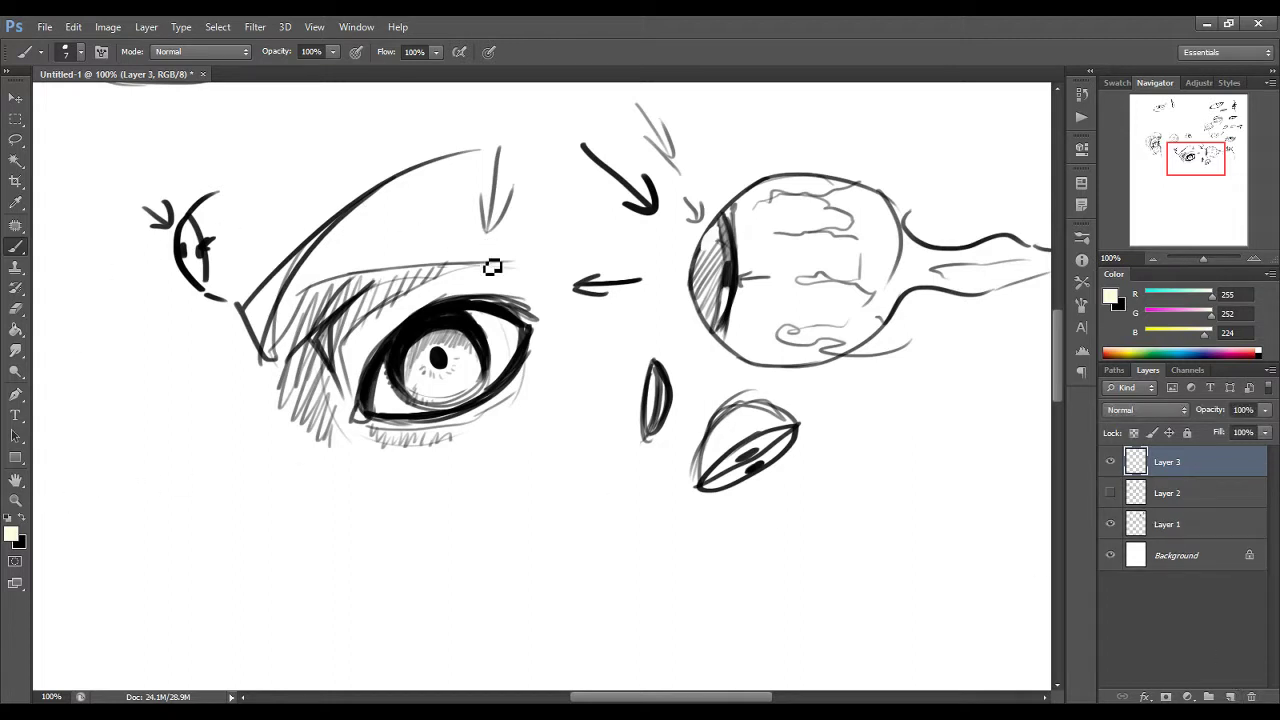
{"action": "left_click_drag", "start_coordinate": [437, 327], "coordinate": [468, 321]}
{"action": "left_click", "coordinate": [16, 309]}
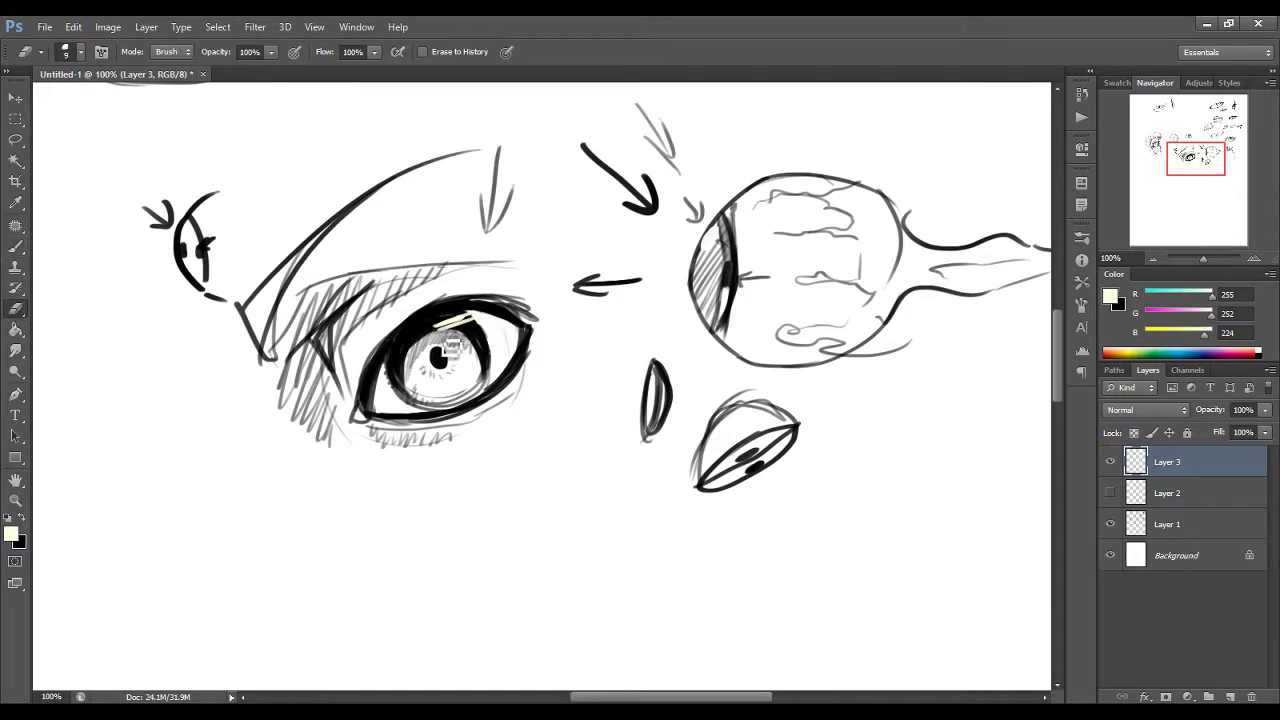
Step: Remove the cream highlight and paint a small white highlight at the top of the iris on Layer 3
{"action": "left_click_drag", "start_coordinate": [440, 326], "coordinate": [470, 321]}
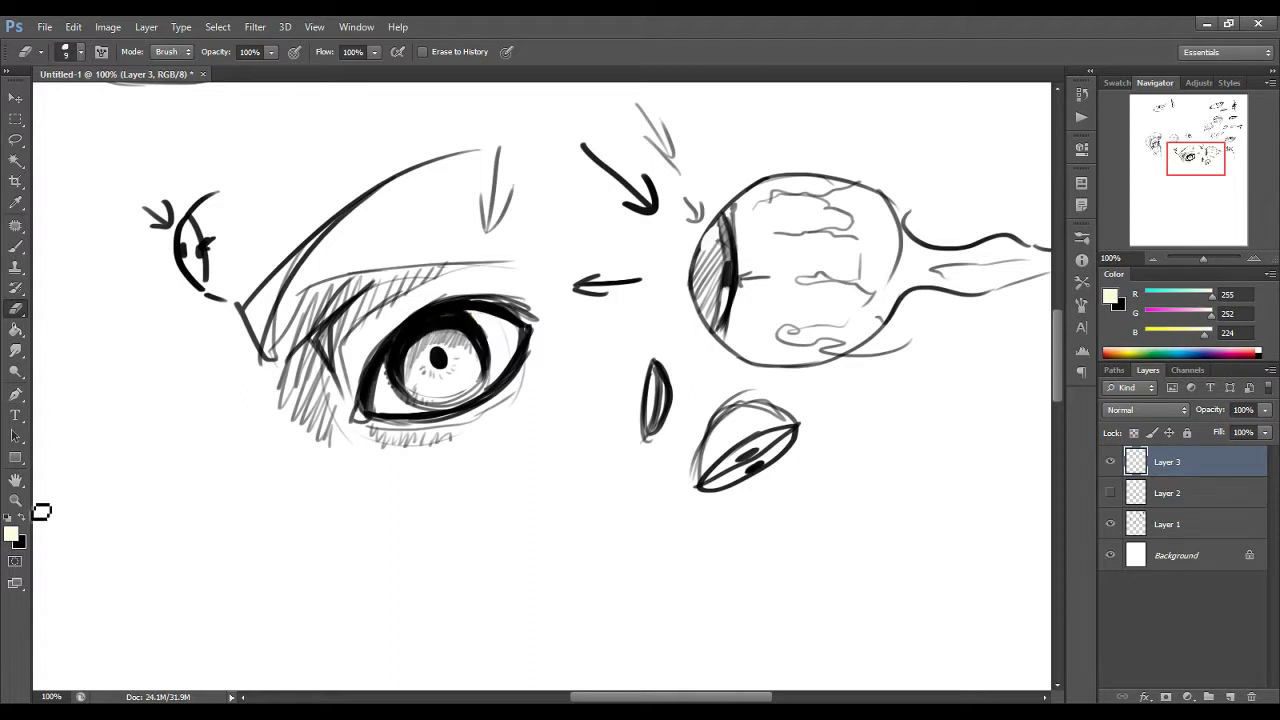
{"action": "left_click", "coordinate": [7, 518]}
{"action": "left_click", "coordinate": [20, 518]}
{"action": "left_click", "coordinate": [16, 247]}
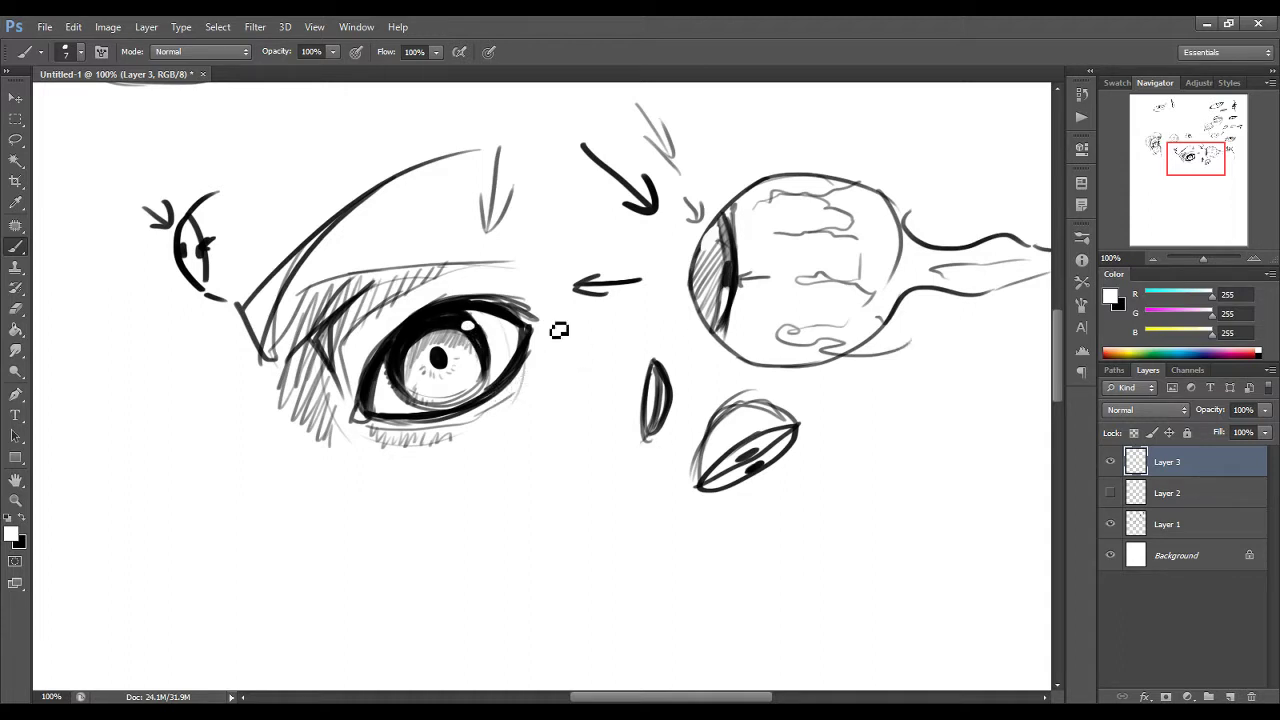
{"action": "left_click", "coordinate": [469, 324]}
{"action": "left_click_drag", "start_coordinate": [458, 338], "coordinate": [457, 343]}
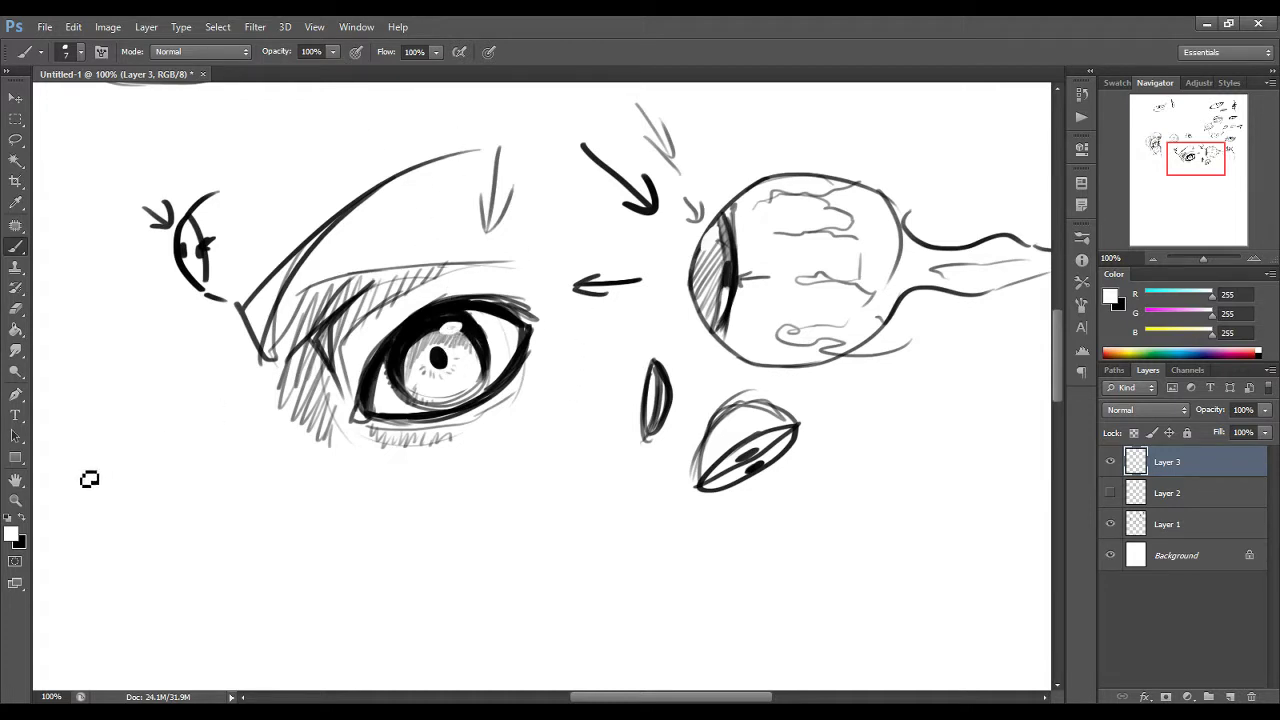
Step: On Layer 1, sketch a wide-open eye outline with a pointed inner corner in black in the empty area below the large eye
{"action": "left_click", "coordinate": [15, 500]}
{"action": "left_click", "coordinate": [22, 517]}
{"action": "left_click", "coordinate": [15, 247]}
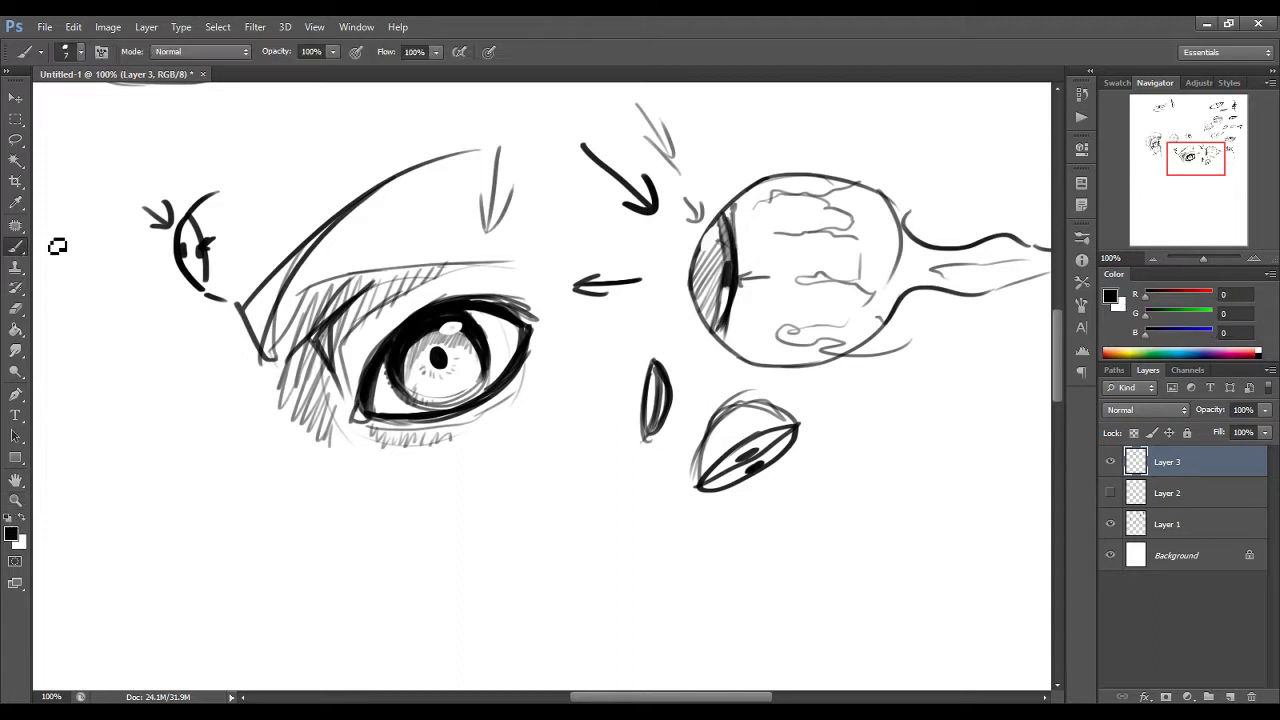
{"action": "left_click", "coordinate": [1190, 524]}
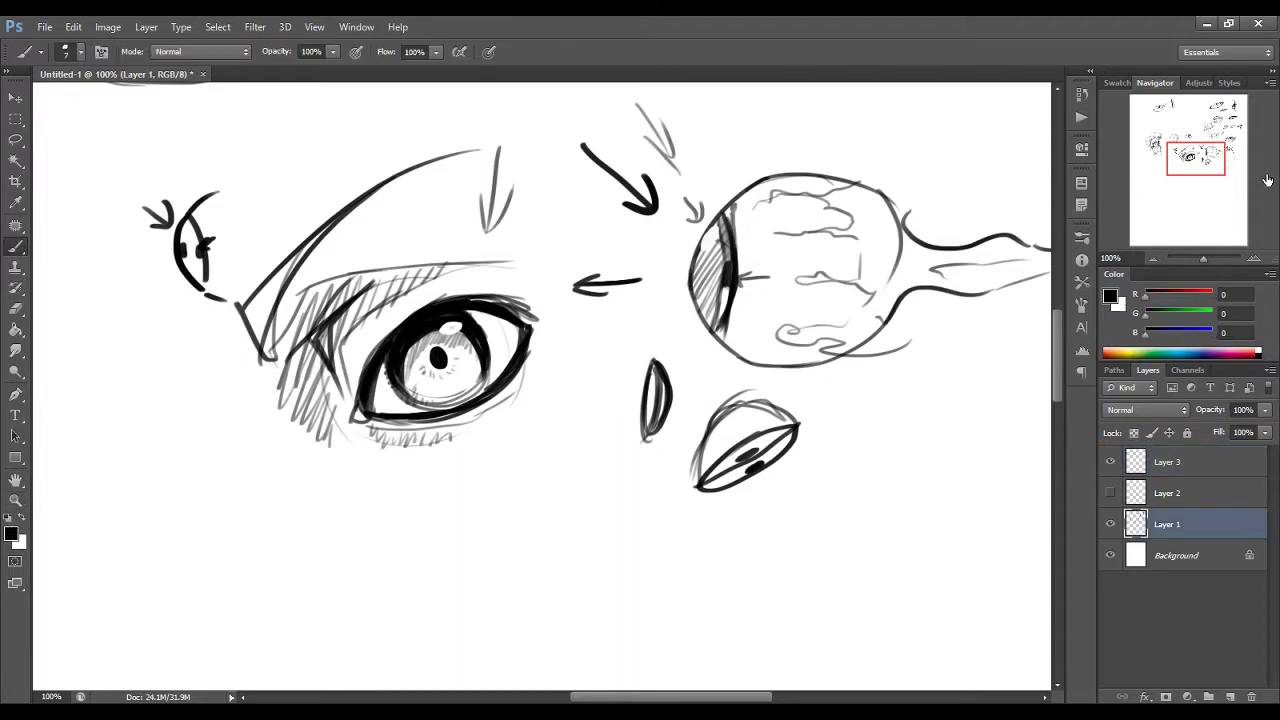
{"action": "left_click_drag", "start_coordinate": [1206, 153], "coordinate": [1206, 174]}
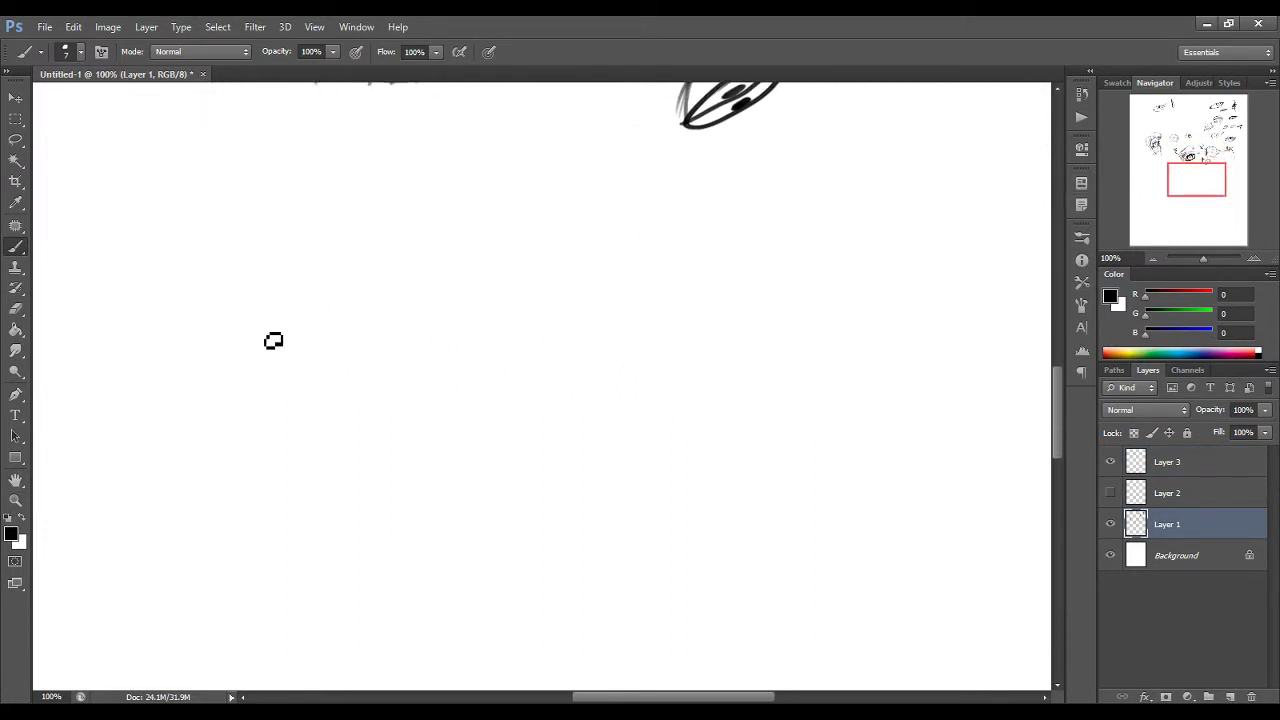
{"action": "mouse_move", "coordinate": [338, 383]}
{"action": "left_mouse_down"}
{"action": "mouse_move", "coordinate": [398, 328]}
{"action": "mouse_move", "coordinate": [512, 345]}
{"action": "left_mouse_up"}
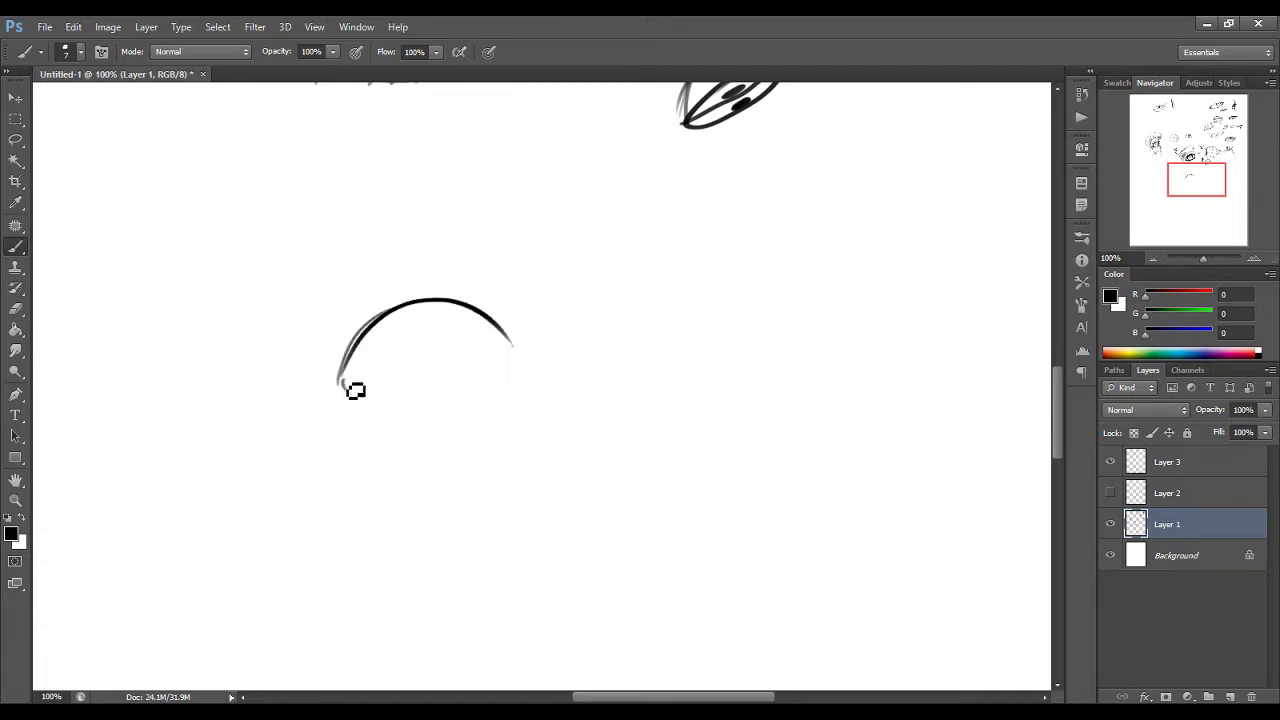
{"action": "mouse_move", "coordinate": [344, 382]}
{"action": "left_mouse_down"}
{"action": "mouse_move", "coordinate": [352, 397]}
{"action": "mouse_move", "coordinate": [495, 393]}
{"action": "left_mouse_up"}
{"action": "mouse_move", "coordinate": [508, 348]}
{"action": "left_mouse_down"}
{"action": "mouse_move", "coordinate": [466, 398]}
{"action": "mouse_move", "coordinate": [442, 405]}
{"action": "left_mouse_up"}
Step: Add the iris shadow and pupil, hatch the inner corner of the eye white, and draw a light-direction arrow pointing at the eye
{"action": "mouse_move", "coordinate": [461, 346]}
{"action": "left_mouse_down"}
{"action": "mouse_move", "coordinate": [430, 332]}
{"action": "mouse_move", "coordinate": [447, 394]}
{"action": "mouse_move", "coordinate": [427, 332]}
{"action": "mouse_move", "coordinate": [463, 397]}
{"action": "mouse_move", "coordinate": [422, 342]}
{"action": "mouse_move", "coordinate": [452, 353]}
{"action": "mouse_move", "coordinate": [419, 373]}
{"action": "mouse_move", "coordinate": [448, 376]}
{"action": "mouse_move", "coordinate": [440, 363]}
{"action": "mouse_move", "coordinate": [446, 373]}
{"action": "mouse_move", "coordinate": [467, 355]}
{"action": "mouse_move", "coordinate": [449, 336]}
{"action": "mouse_move", "coordinate": [468, 382]}
{"action": "mouse_move", "coordinate": [461, 348]}
{"action": "mouse_move", "coordinate": [432, 351]}
{"action": "mouse_move", "coordinate": [469, 353]}
{"action": "mouse_move", "coordinate": [419, 346]}
{"action": "mouse_move", "coordinate": [474, 354]}
{"action": "mouse_move", "coordinate": [441, 337]}
{"action": "mouse_move", "coordinate": [472, 355]}
{"action": "left_mouse_up"}
{"action": "left_click_drag", "start_coordinate": [573, 279], "coordinate": [541, 298]}
{"action": "mouse_move", "coordinate": [369, 354]}
{"action": "left_mouse_down"}
{"action": "mouse_move", "coordinate": [355, 386]}
{"action": "mouse_move", "coordinate": [378, 411]}
{"action": "mouse_move", "coordinate": [408, 415]}
{"action": "mouse_move", "coordinate": [439, 399]}
{"action": "mouse_move", "coordinate": [464, 344]}
{"action": "mouse_move", "coordinate": [466, 368]}
{"action": "mouse_move", "coordinate": [497, 333]}
{"action": "mouse_move", "coordinate": [518, 351]}
{"action": "mouse_move", "coordinate": [483, 405]}
{"action": "mouse_move", "coordinate": [511, 344]}
{"action": "mouse_move", "coordinate": [490, 396]}
{"action": "mouse_move", "coordinate": [510, 346]}
{"action": "mouse_move", "coordinate": [509, 357]}
{"action": "mouse_move", "coordinate": [492, 323]}
{"action": "mouse_move", "coordinate": [473, 318]}
{"action": "mouse_move", "coordinate": [514, 364]}
{"action": "mouse_move", "coordinate": [455, 315]}
{"action": "mouse_move", "coordinate": [487, 322]}
{"action": "mouse_move", "coordinate": [413, 318]}
{"action": "mouse_move", "coordinate": [497, 324]}
{"action": "mouse_move", "coordinate": [416, 311]}
{"action": "mouse_move", "coordinate": [475, 322]}
{"action": "mouse_move", "coordinate": [401, 325]}
{"action": "mouse_move", "coordinate": [367, 352]}
{"action": "mouse_move", "coordinate": [385, 395]}
{"action": "mouse_move", "coordinate": [357, 383]}
{"action": "mouse_move", "coordinate": [365, 361]}
{"action": "mouse_move", "coordinate": [339, 404]}
{"action": "mouse_move", "coordinate": [470, 398]}
{"action": "left_mouse_up"}
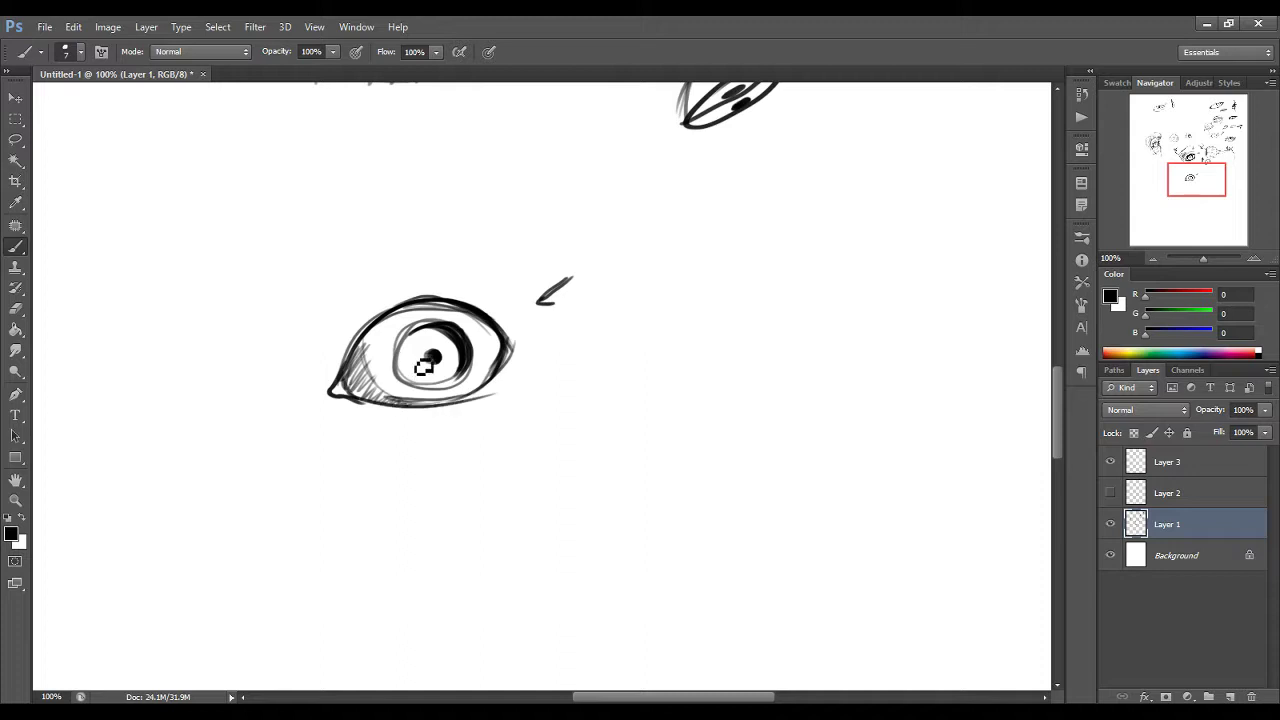
Step: Paint a white highlight across the iris's upper-right edge, facing the arrow, and hatch the iris with black diagonal strokes
{"action": "left_click", "coordinate": [22, 517]}
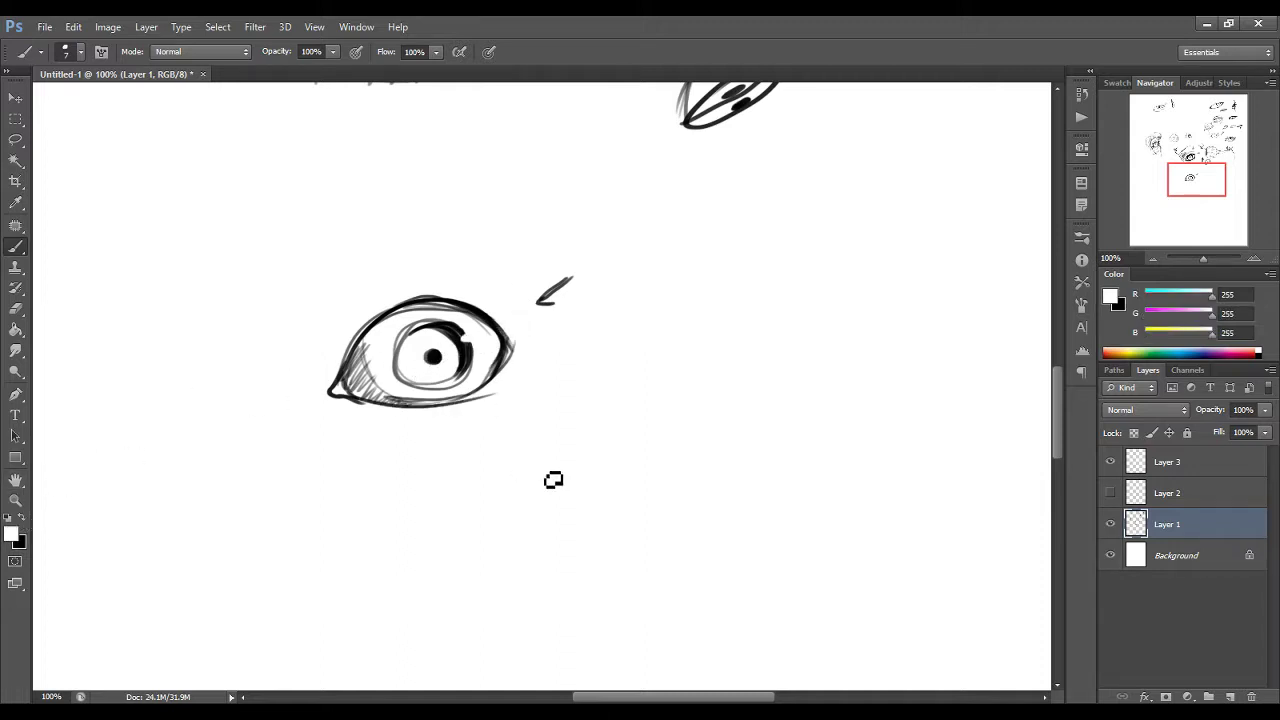
{"action": "left_click", "coordinate": [23, 519]}
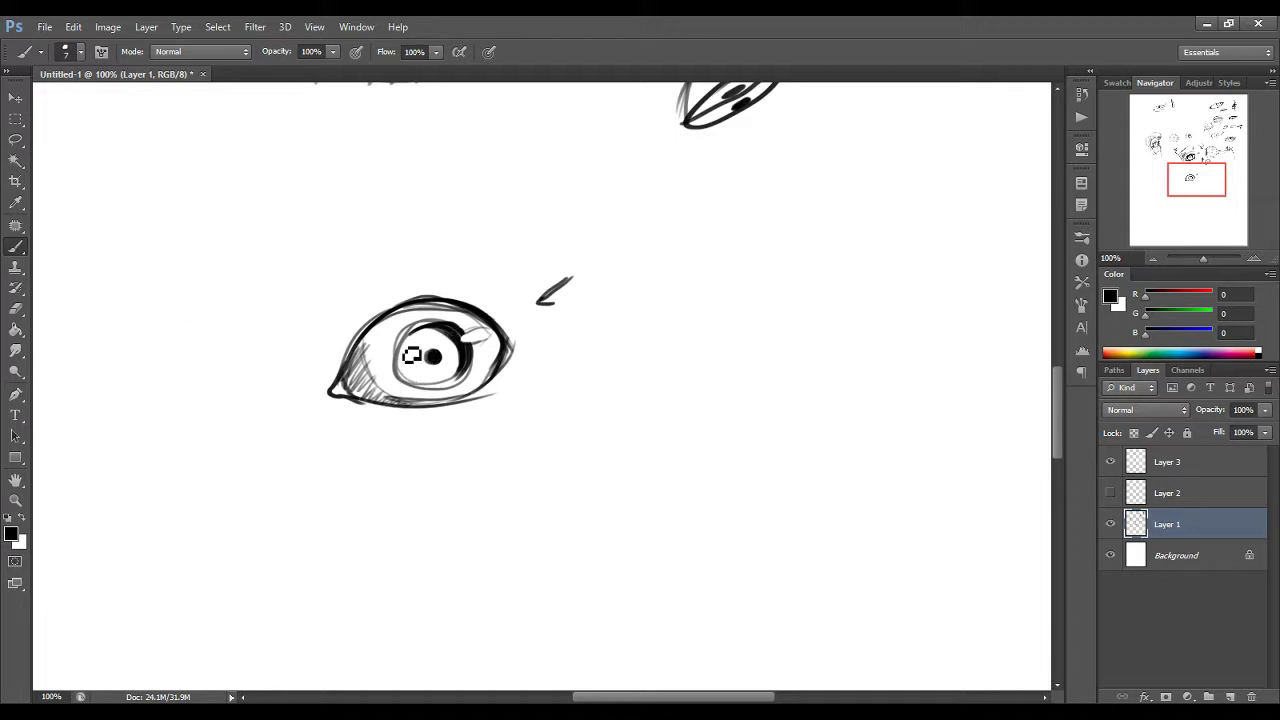
{"action": "mouse_move", "coordinate": [408, 360]}
{"action": "left_mouse_down"}
{"action": "mouse_move", "coordinate": [444, 342]}
{"action": "mouse_move", "coordinate": [440, 355]}
{"action": "mouse_move", "coordinate": [461, 348]}
{"action": "mouse_move", "coordinate": [469, 385]}
{"action": "left_mouse_up"}
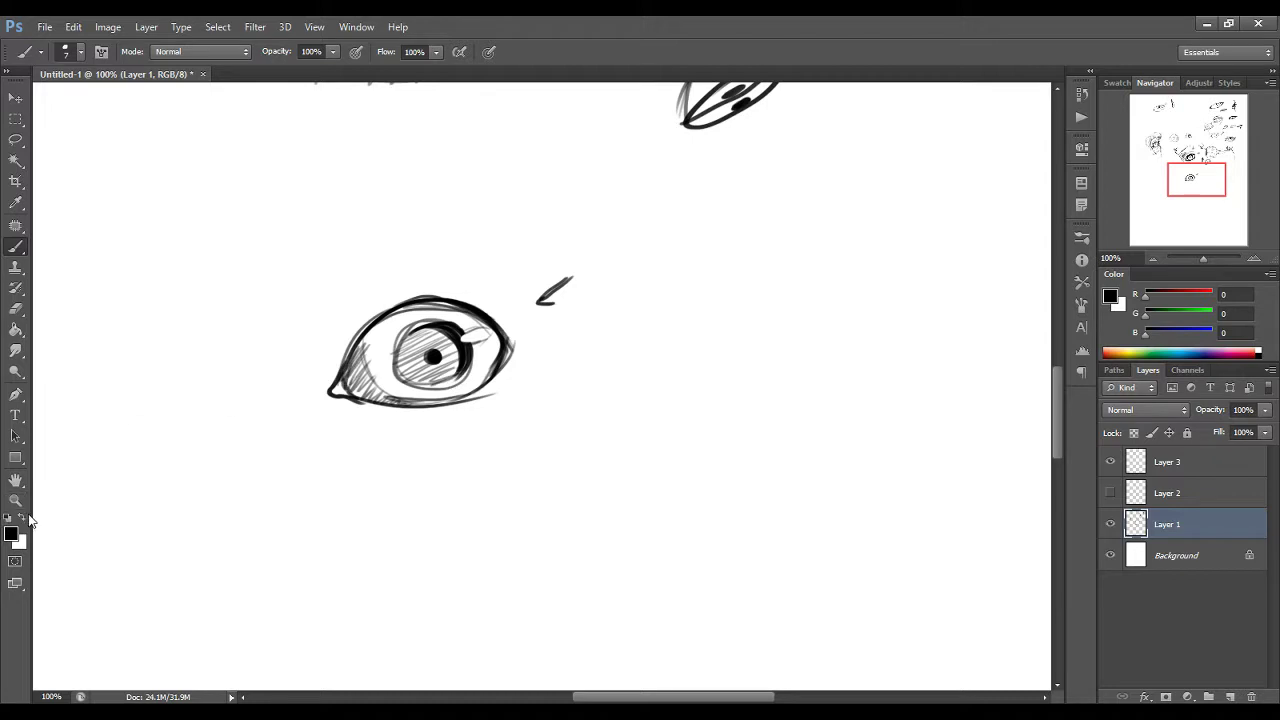
Step: Lighten the iris's lower-left area with white and darken the side nearest the highlight with black strokes
{"action": "left_click", "coordinate": [23, 517]}
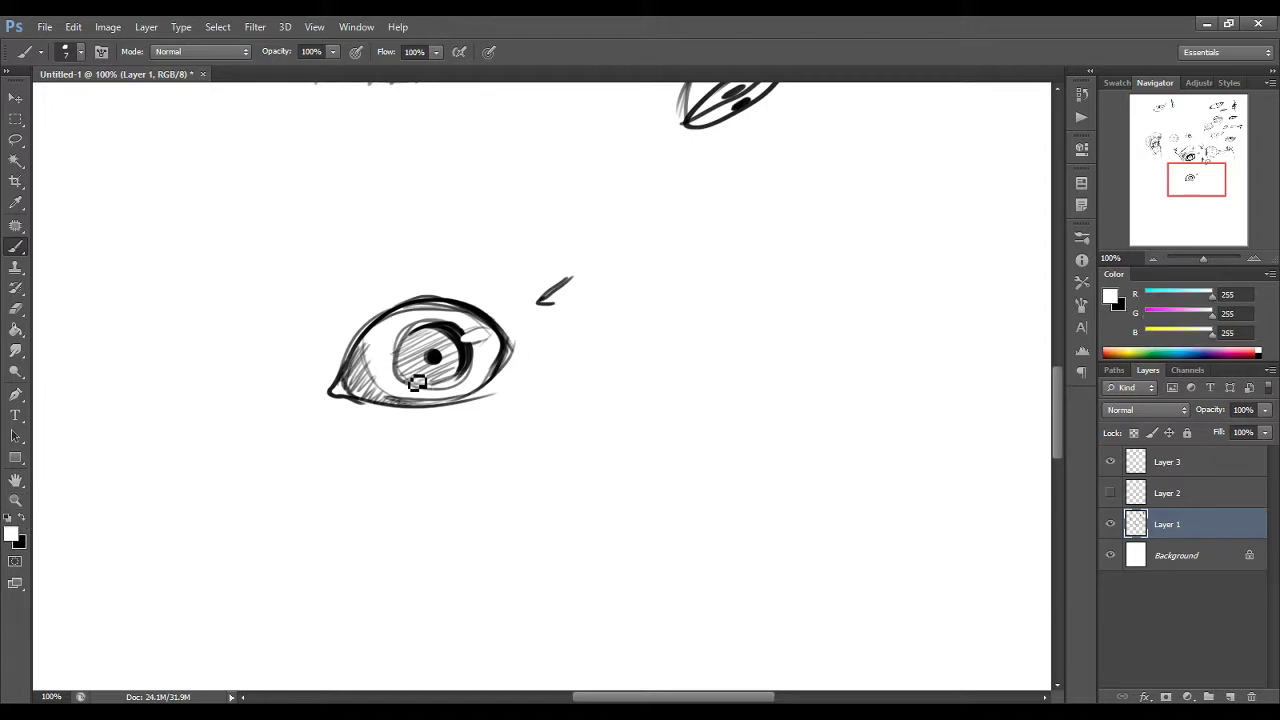
{"action": "mouse_move", "coordinate": [417, 383]}
{"action": "left_mouse_down"}
{"action": "mouse_move", "coordinate": [426, 375]}
{"action": "mouse_move", "coordinate": [412, 386]}
{"action": "left_mouse_up"}
{"action": "left_click", "coordinate": [23, 517]}
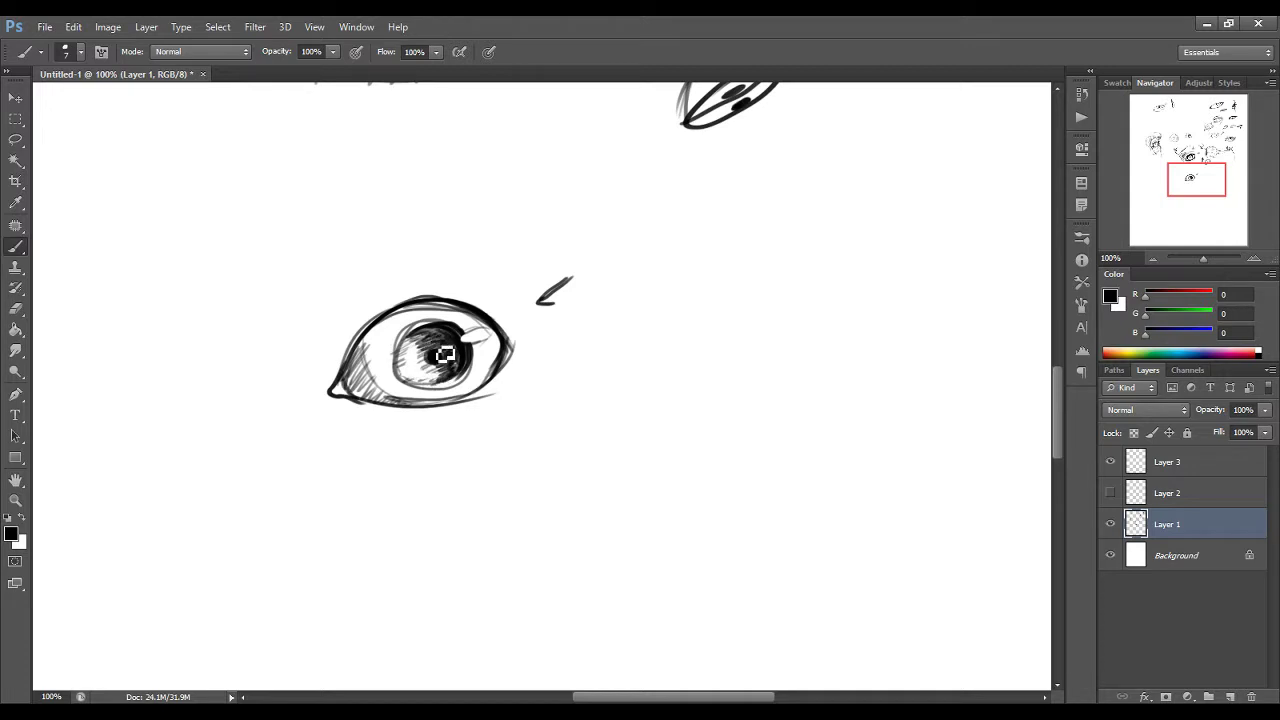
{"action": "left_click_drag", "start_coordinate": [424, 340], "coordinate": [405, 335]}
Step: Refine the iris contrast with white strokes opposite the highlight and black shading around the pupil
{"action": "left_click", "coordinate": [22, 518]}
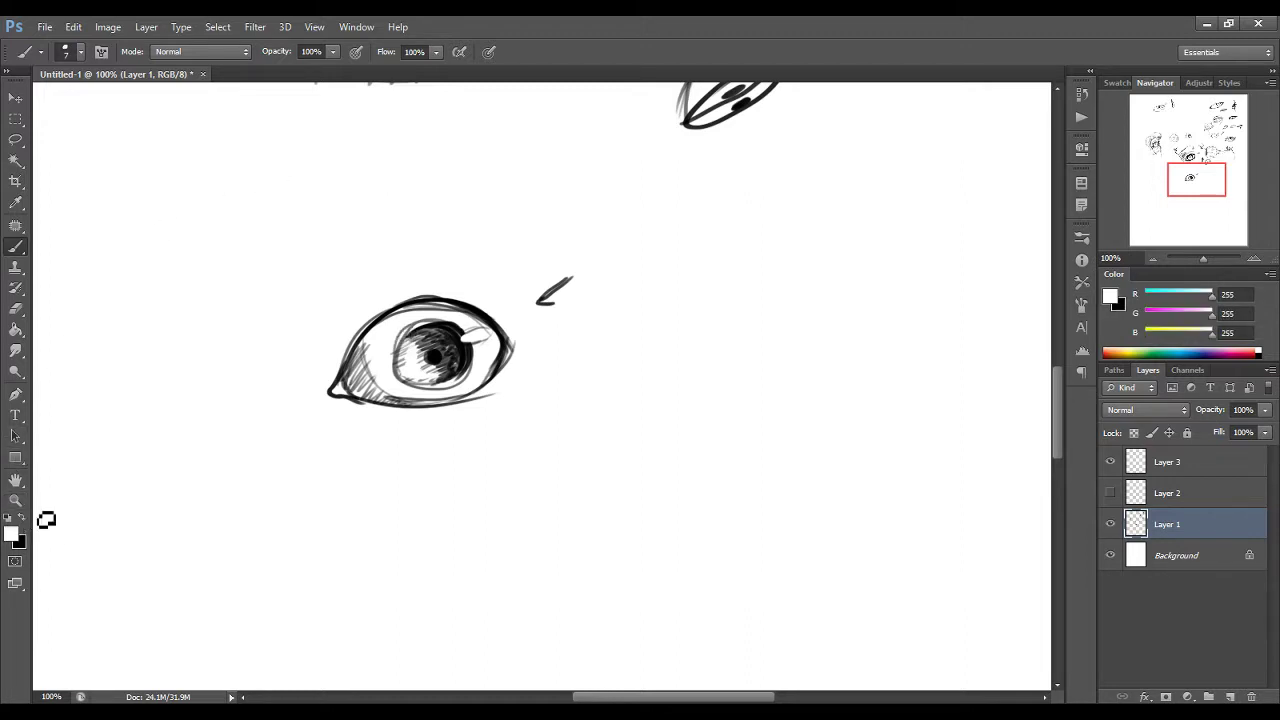
{"action": "mouse_move", "coordinate": [414, 380]}
{"action": "left_mouse_down"}
{"action": "mouse_move", "coordinate": [426, 345]}
{"action": "mouse_move", "coordinate": [445, 370]}
{"action": "mouse_move", "coordinate": [460, 340]}
{"action": "mouse_move", "coordinate": [470, 372]}
{"action": "mouse_move", "coordinate": [482, 345]}
{"action": "left_mouse_up"}
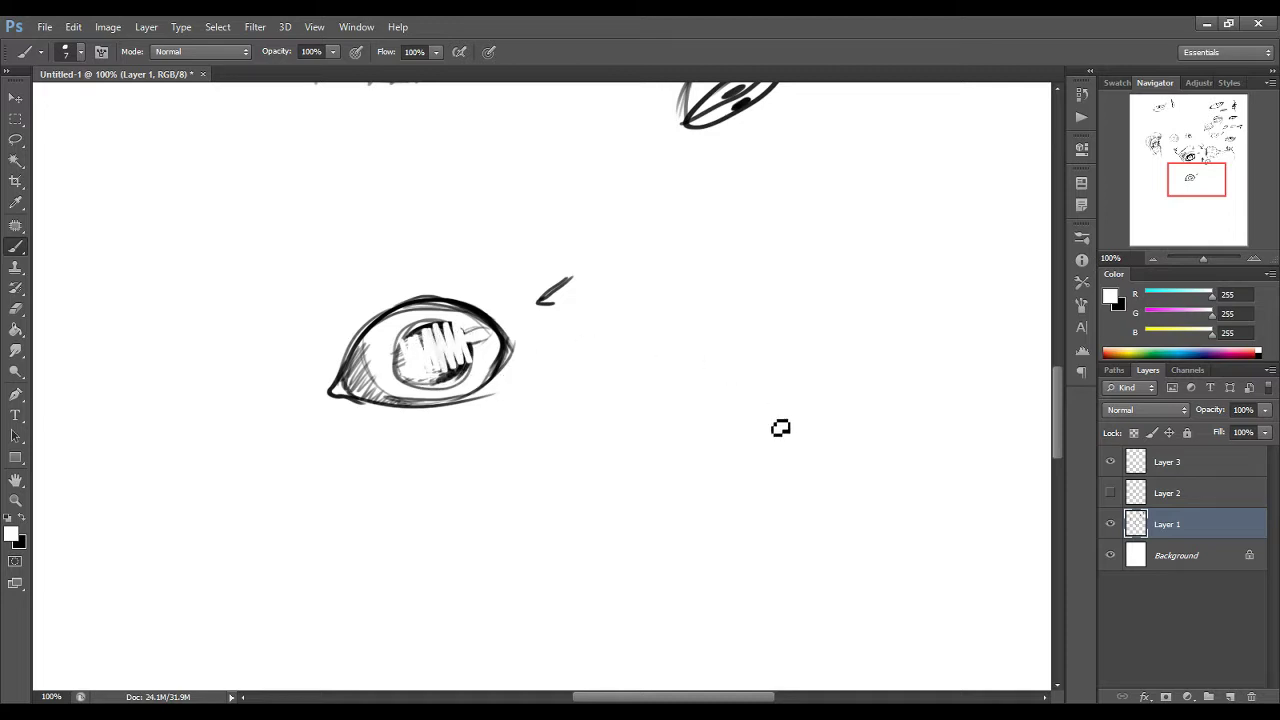
{"action": "key", "text": "ctrl+z"}
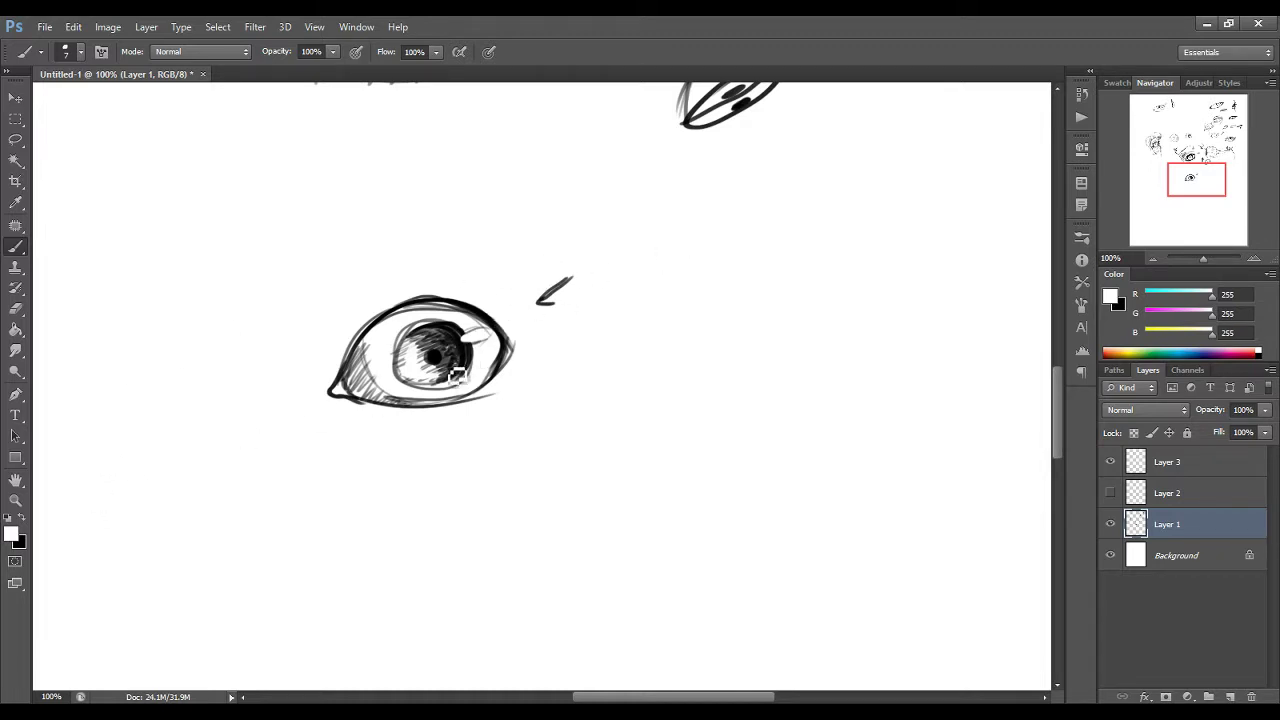
{"action": "left_click_drag", "start_coordinate": [440, 362], "coordinate": [410, 348]}
{"action": "left_click", "coordinate": [22, 516]}
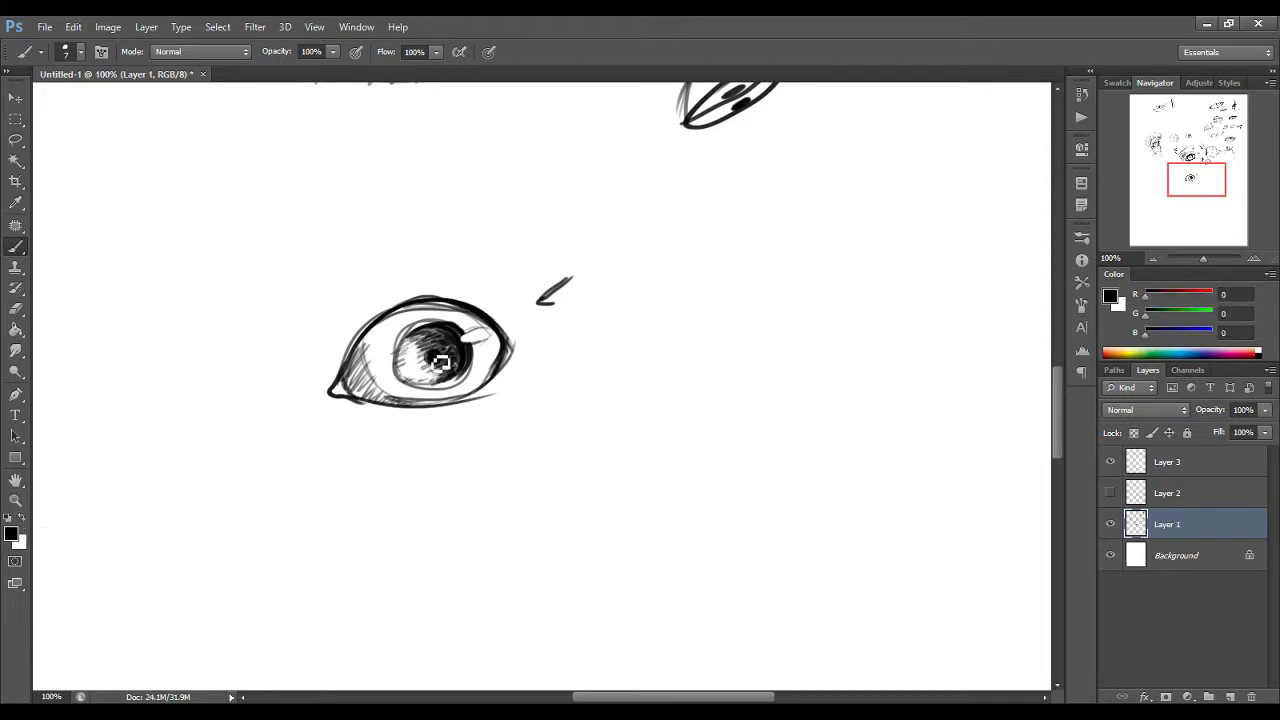
{"action": "mouse_move", "coordinate": [440, 372]}
{"action": "left_mouse_down"}
{"action": "mouse_move", "coordinate": [400, 359]}
{"action": "mouse_move", "coordinate": [436, 368]}
{"action": "left_mouse_up"}
Step: Sketch a second, stylised eye beyond the arrow, with a large iris containing a heart shape and rounded reflections
{"action": "mouse_move", "coordinate": [712, 389]}
{"action": "left_mouse_down"}
{"action": "mouse_move", "coordinate": [889, 366]}
{"action": "mouse_move", "coordinate": [788, 302]}
{"action": "mouse_move", "coordinate": [869, 359]}
{"action": "mouse_move", "coordinate": [838, 313]}
{"action": "mouse_move", "coordinate": [869, 340]}
{"action": "mouse_move", "coordinate": [873, 327]}
{"action": "mouse_move", "coordinate": [836, 376]}
{"action": "mouse_move", "coordinate": [727, 400]}
{"action": "mouse_move", "coordinate": [837, 383]}
{"action": "mouse_move", "coordinate": [802, 403]}
{"action": "mouse_move", "coordinate": [850, 339]}
{"action": "mouse_move", "coordinate": [852, 366]}
{"action": "mouse_move", "coordinate": [840, 339]}
{"action": "mouse_move", "coordinate": [812, 372]}
{"action": "left_mouse_up"}
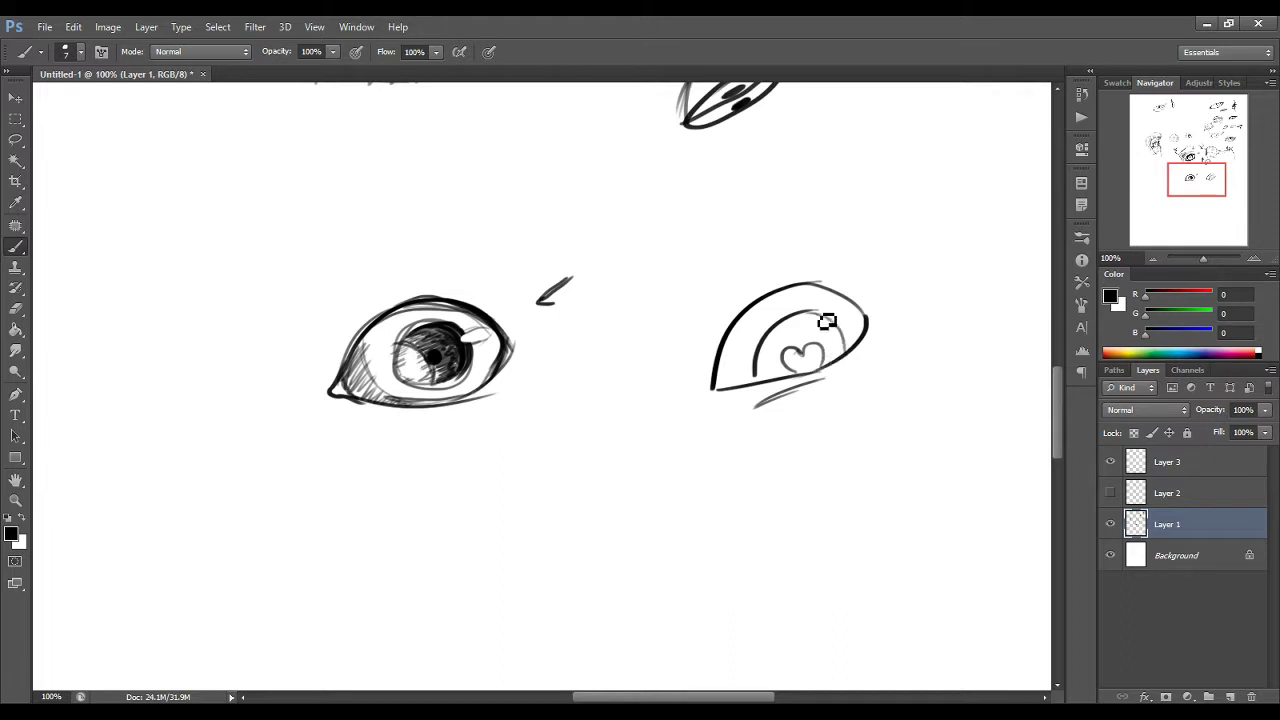
{"action": "mouse_move", "coordinate": [818, 314]}
{"action": "left_mouse_down"}
{"action": "mouse_move", "coordinate": [790, 340]}
{"action": "mouse_move", "coordinate": [794, 361]}
{"action": "mouse_move", "coordinate": [842, 354]}
{"action": "mouse_move", "coordinate": [836, 311]}
{"action": "mouse_move", "coordinate": [799, 320]}
{"action": "left_mouse_up"}
{"action": "mouse_move", "coordinate": [778, 367]}
{"action": "left_mouse_down"}
{"action": "mouse_move", "coordinate": [783, 376]}
{"action": "mouse_move", "coordinate": [800, 292]}
{"action": "left_mouse_up"}
Step: Draw an upper lid crease and an arched brow line above the stylised eye
{"action": "left_click_drag", "start_coordinate": [700, 335], "coordinate": [784, 270]}
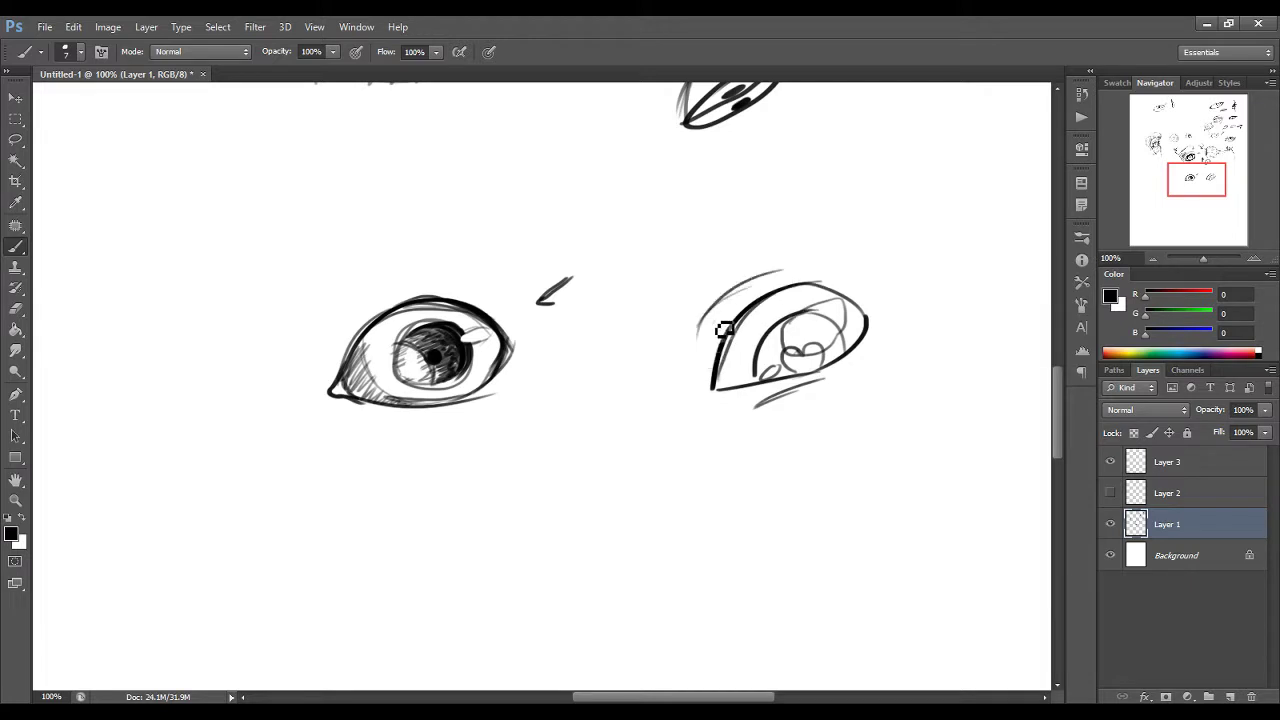
{"action": "mouse_move", "coordinate": [694, 330]}
{"action": "left_mouse_down"}
{"action": "mouse_move", "coordinate": [700, 362]}
{"action": "mouse_move", "coordinate": [835, 193]}
{"action": "left_mouse_up"}
{"action": "mouse_move", "coordinate": [688, 321]}
{"action": "left_mouse_down"}
{"action": "mouse_move", "coordinate": [691, 241]}
{"action": "mouse_move", "coordinate": [843, 203]}
{"action": "left_mouse_up"}
Step: Add long curved upper lashes and short lower lashes at the outer corner of the stylised eye
{"action": "mouse_move", "coordinate": [792, 286]}
{"action": "left_mouse_down"}
{"action": "mouse_move", "coordinate": [842, 232]}
{"action": "mouse_move", "coordinate": [818, 281]}
{"action": "left_mouse_up"}
{"action": "left_click_drag", "start_coordinate": [818, 281], "coordinate": [874, 235]}
{"action": "mouse_move", "coordinate": [873, 236]}
{"action": "left_mouse_down"}
{"action": "mouse_move", "coordinate": [842, 290]}
{"action": "mouse_move", "coordinate": [916, 282]}
{"action": "mouse_move", "coordinate": [868, 301]}
{"action": "mouse_move", "coordinate": [893, 332]}
{"action": "left_mouse_up"}
{"action": "mouse_move", "coordinate": [860, 350]}
{"action": "left_mouse_down"}
{"action": "mouse_move", "coordinate": [885, 345]}
{"action": "mouse_move", "coordinate": [878, 355]}
{"action": "left_mouse_up"}
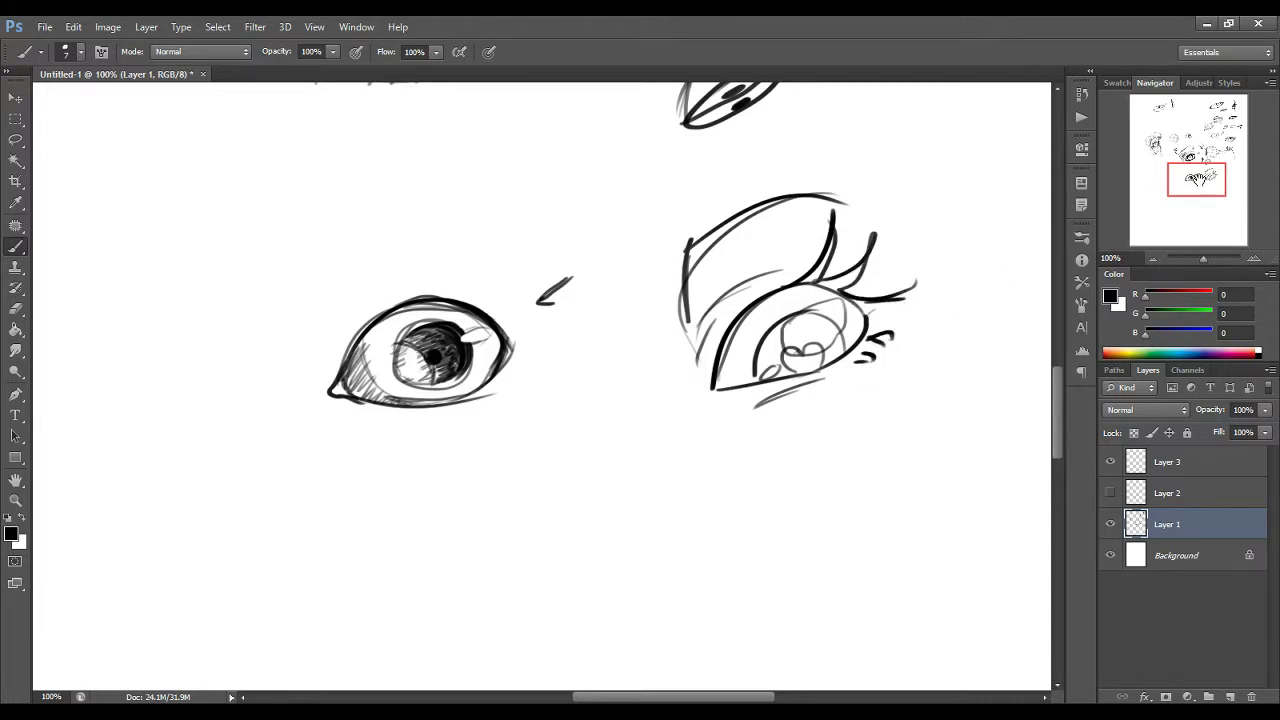
Step: Sketch a narrow, slanted eye with a half-covered iris in the empty space beside the wide-open eye
{"action": "mouse_move", "coordinate": [1194, 178]}
{"action": "left_mouse_down"}
{"action": "mouse_move", "coordinate": [1167, 173]}
{"action": "mouse_move", "coordinate": [1150, 150]}
{"action": "mouse_move", "coordinate": [1178, 190]}
{"action": "mouse_move", "coordinate": [1171, 163]}
{"action": "mouse_move", "coordinate": [1171, 187]}
{"action": "mouse_move", "coordinate": [1151, 165]}
{"action": "left_mouse_up"}
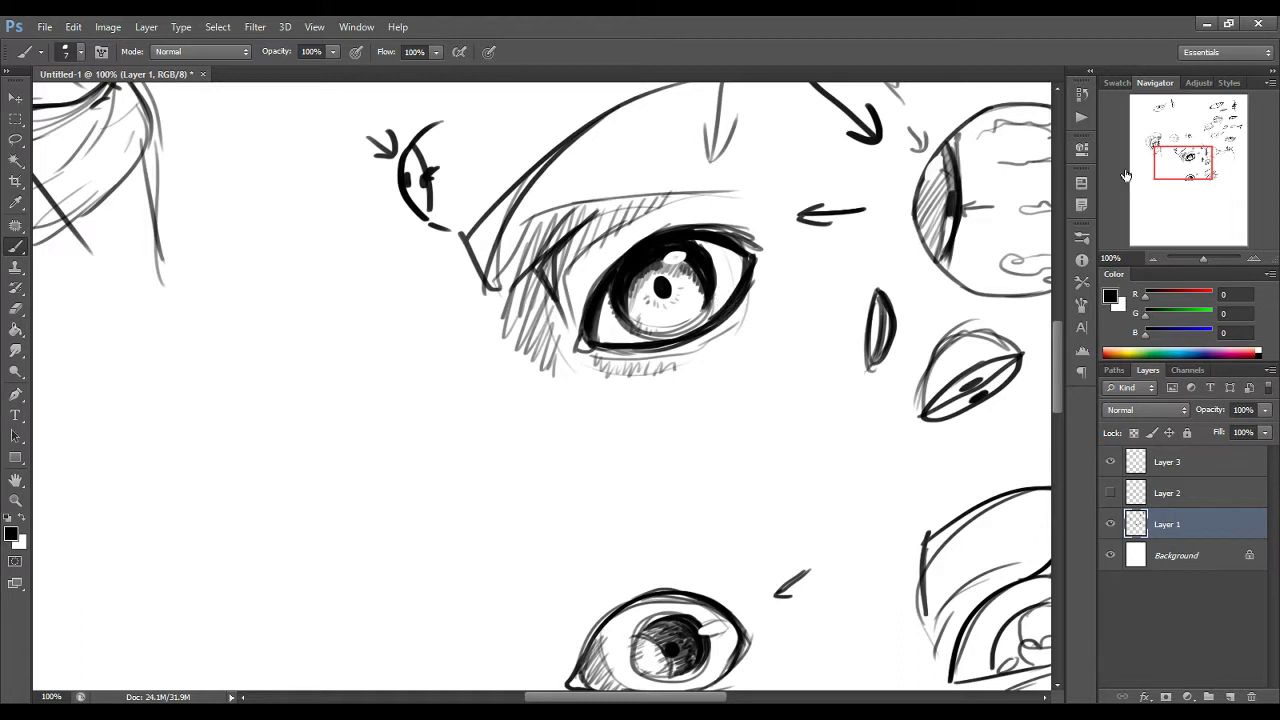
{"action": "left_click_drag", "start_coordinate": [1179, 162], "coordinate": [1168, 173]}
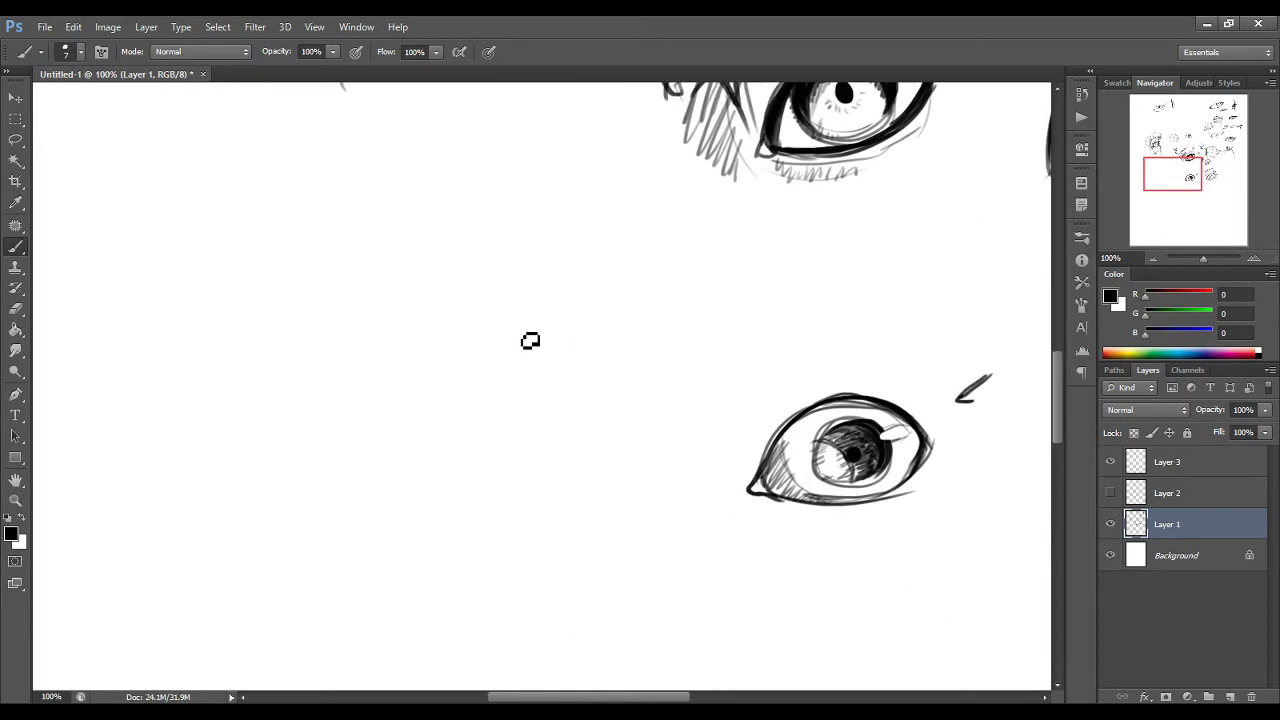
{"action": "mouse_move", "coordinate": [459, 419]}
{"action": "left_mouse_down"}
{"action": "mouse_move", "coordinate": [578, 354]}
{"action": "mouse_move", "coordinate": [604, 358]}
{"action": "mouse_move", "coordinate": [569, 391]}
{"action": "mouse_move", "coordinate": [493, 416]}
{"action": "left_mouse_up"}
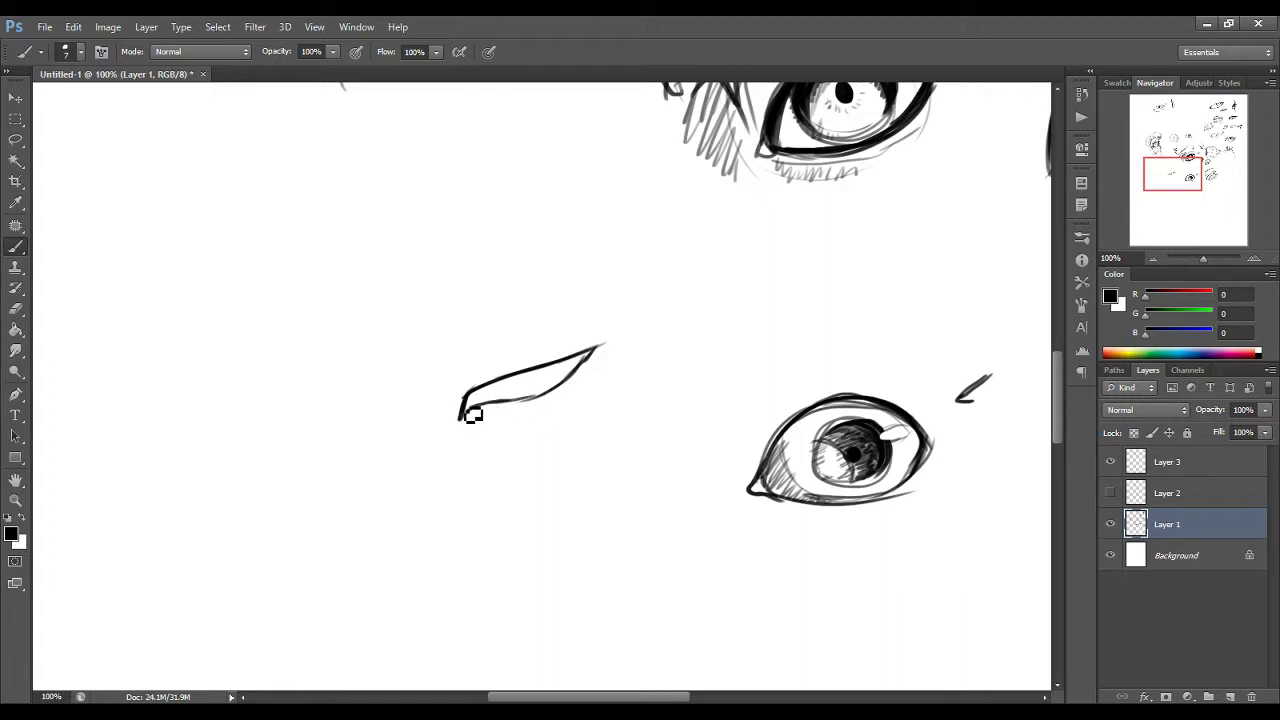
{"action": "left_click_drag", "start_coordinate": [488, 416], "coordinate": [556, 409]}
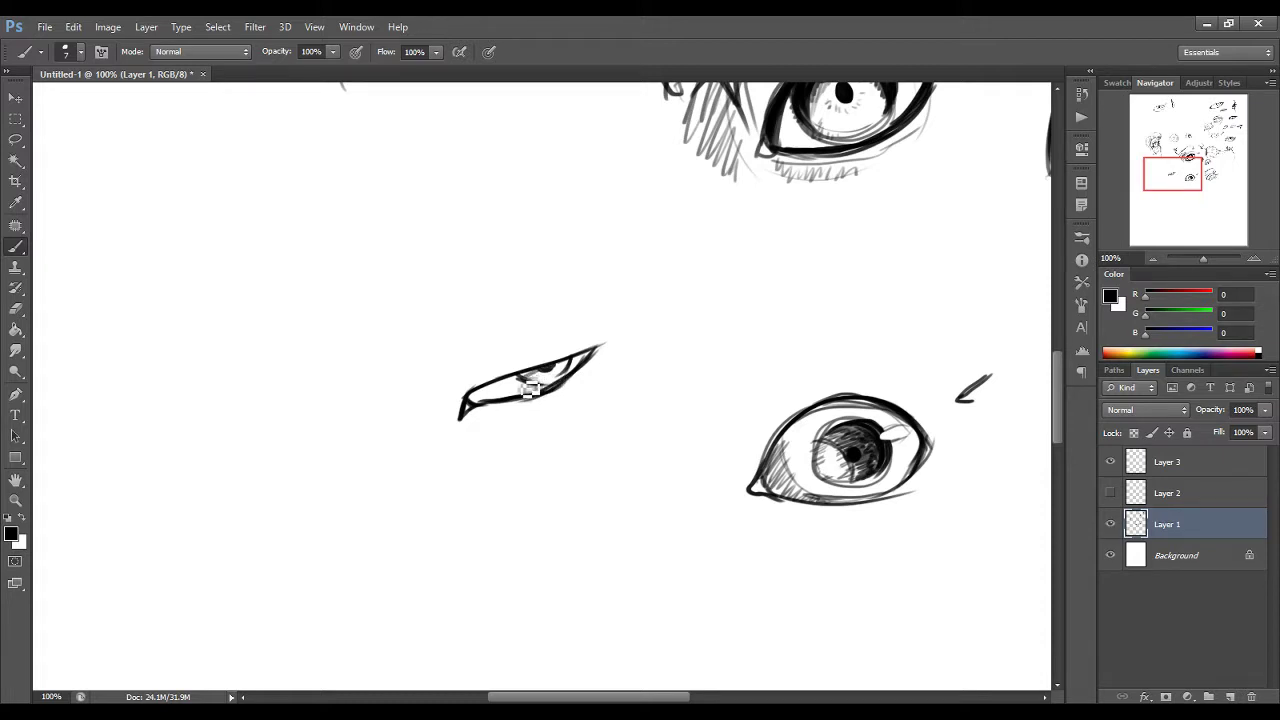
{"action": "left_click_drag", "start_coordinate": [540, 392], "coordinate": [575, 372]}
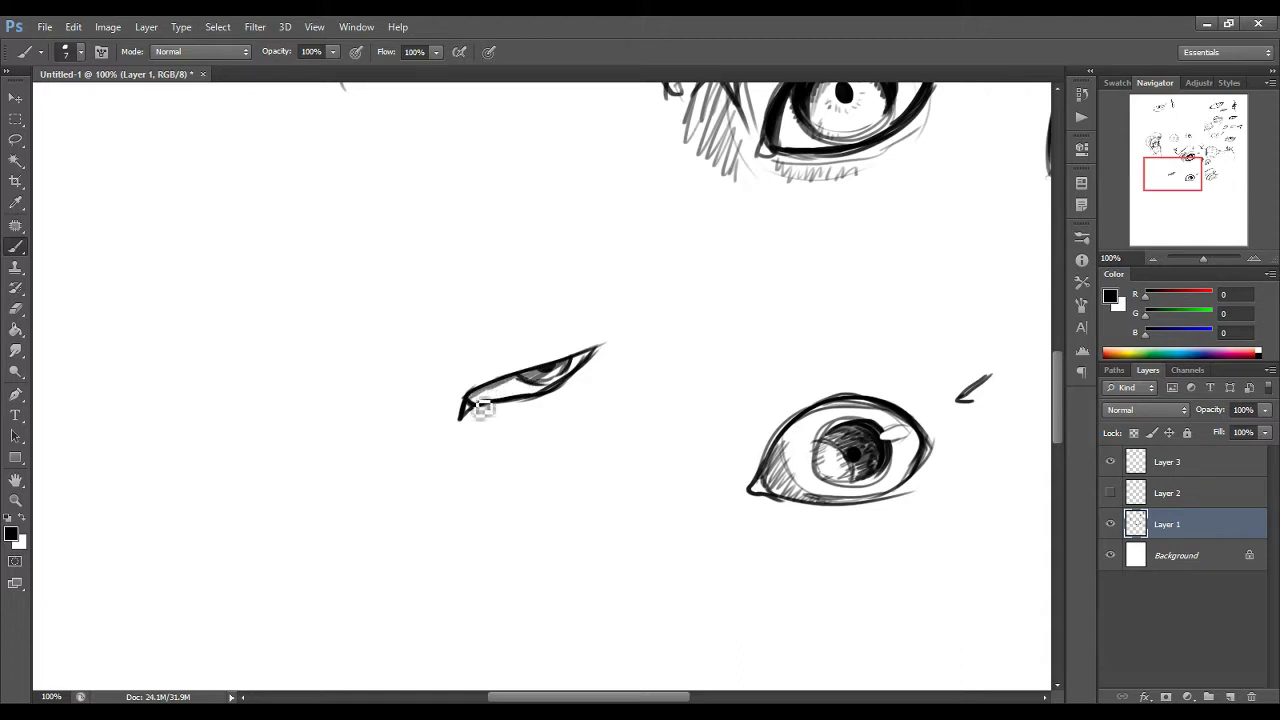
Step: Shade the narrow eye's white, add a fold at its inner corner and draw short lashes along the outer lower lid
{"action": "left_click_drag", "start_coordinate": [491, 404], "coordinate": [525, 407]}
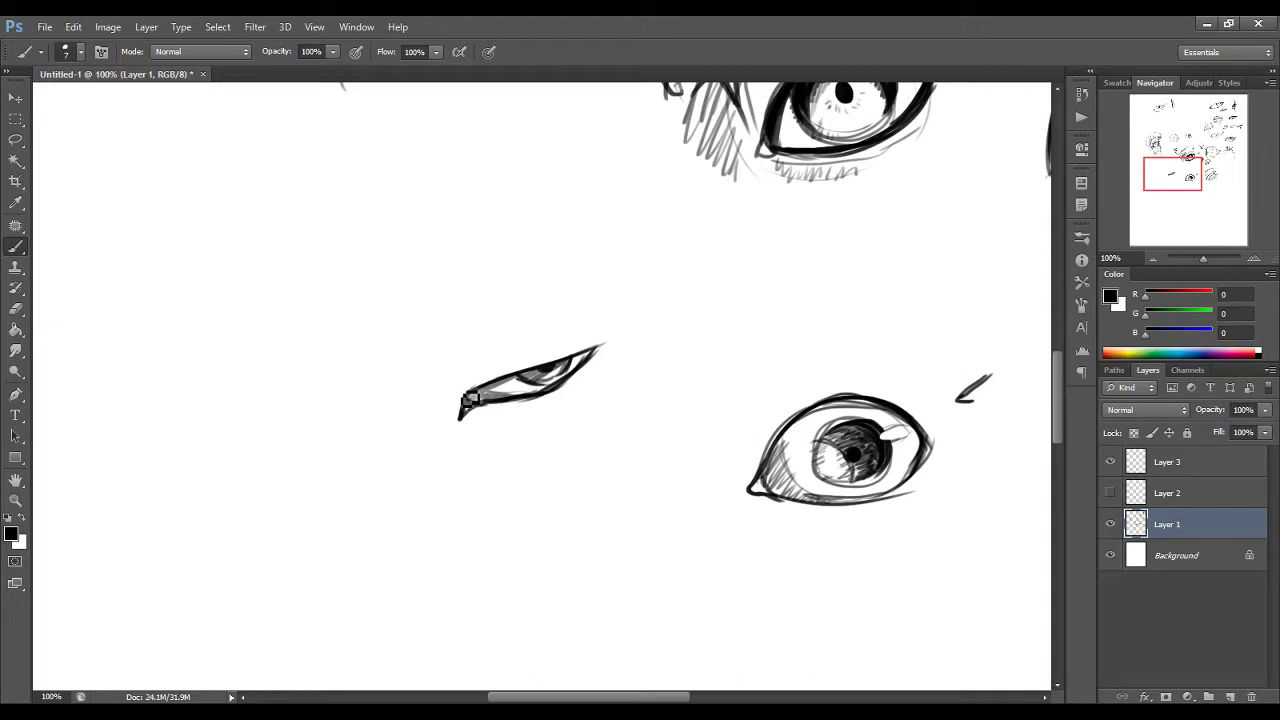
{"action": "left_click_drag", "start_coordinate": [476, 388], "coordinate": [447, 413]}
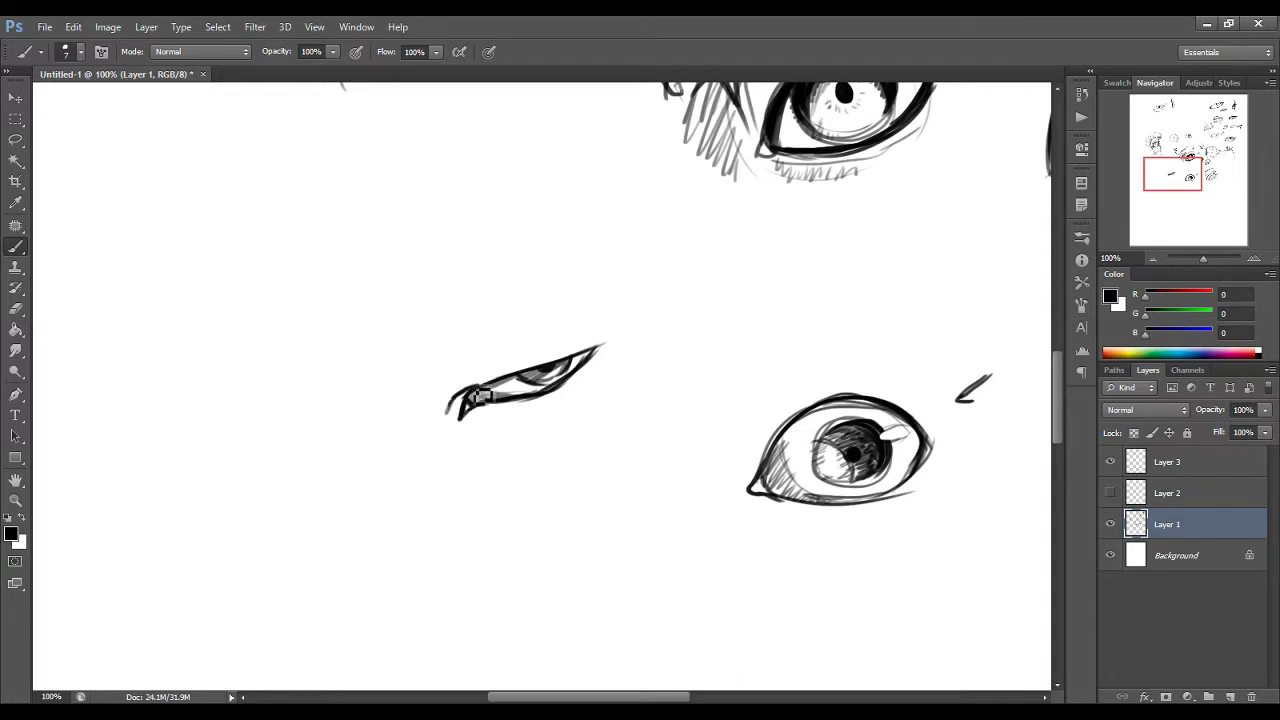
{"action": "mouse_move", "coordinate": [582, 354]}
{"action": "left_mouse_down"}
{"action": "mouse_move", "coordinate": [612, 335]}
{"action": "mouse_move", "coordinate": [586, 380]}
{"action": "mouse_move", "coordinate": [596, 376]}
{"action": "mouse_move", "coordinate": [549, 403]}
{"action": "left_mouse_up"}
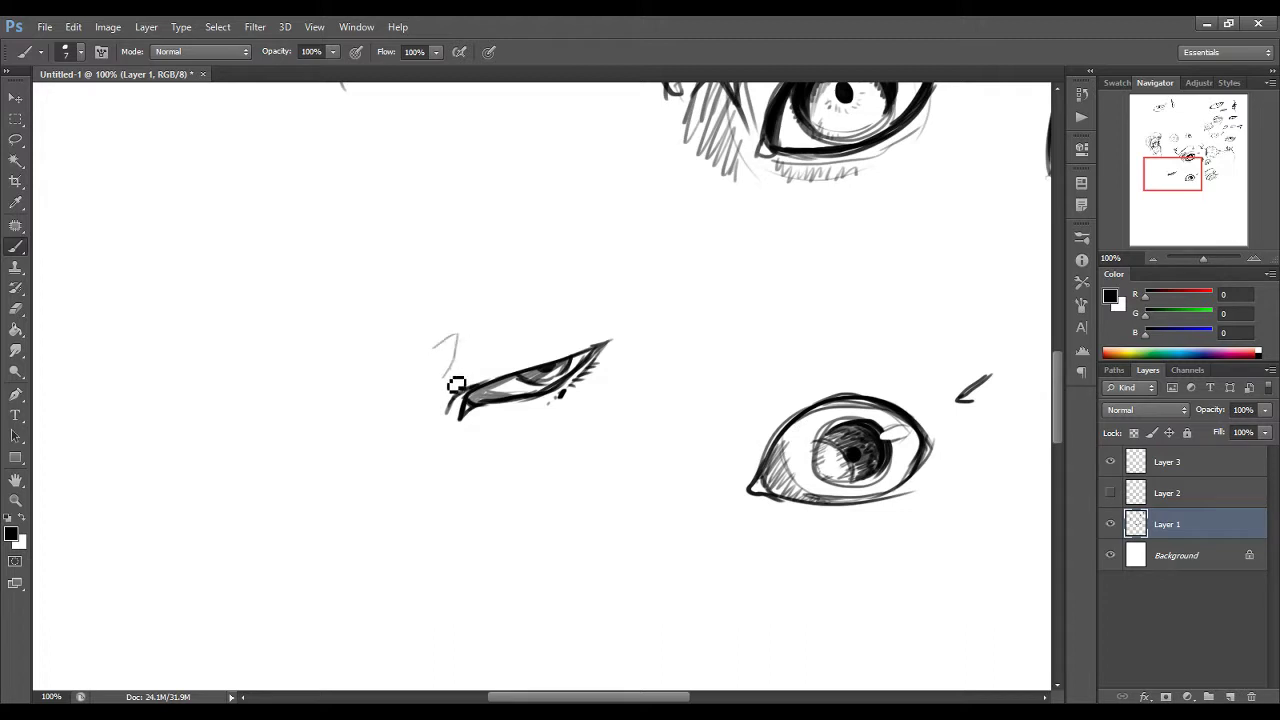
Step: Hatch the shadows beside the nose and under the narrow eye, and draw a thick, steeply angled eyebrow above it
{"action": "mouse_move", "coordinate": [432, 356]}
{"action": "left_mouse_down"}
{"action": "mouse_move", "coordinate": [458, 332]}
{"action": "mouse_move", "coordinate": [463, 366]}
{"action": "mouse_move", "coordinate": [449, 349]}
{"action": "mouse_move", "coordinate": [486, 317]}
{"action": "mouse_move", "coordinate": [446, 405]}
{"action": "mouse_move", "coordinate": [489, 426]}
{"action": "left_mouse_up"}
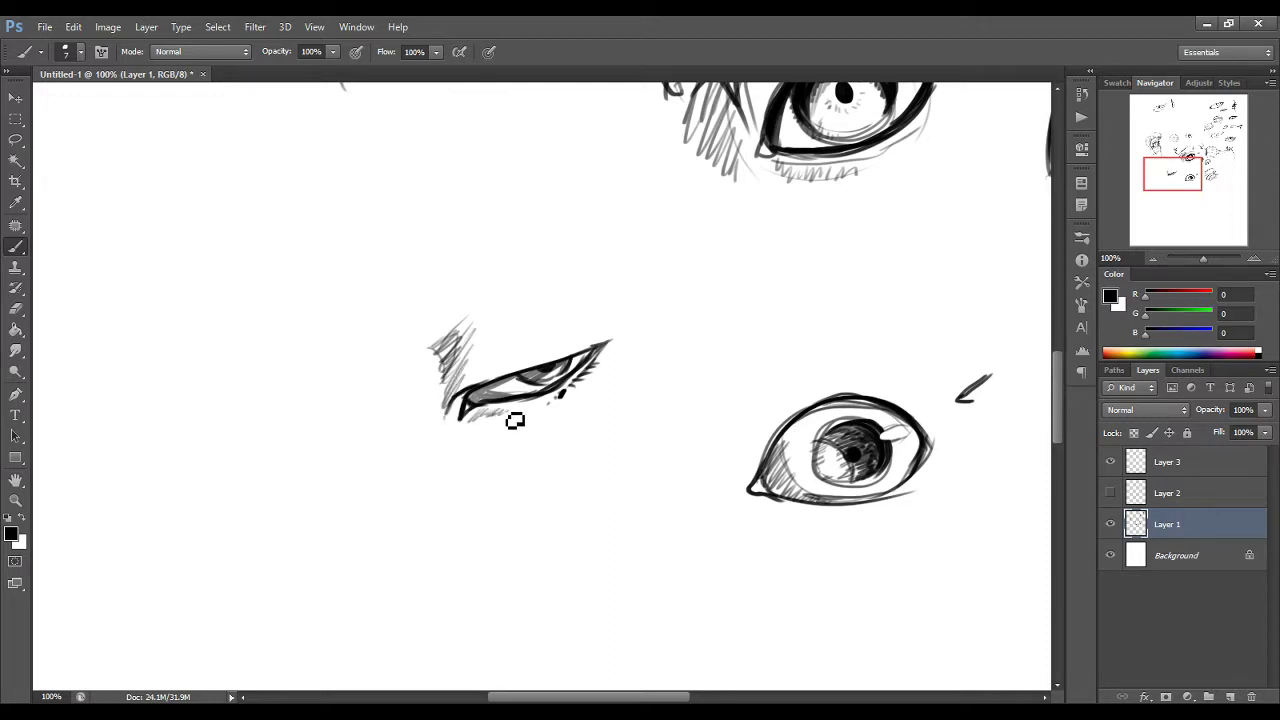
{"action": "mouse_move", "coordinate": [514, 423]}
{"action": "left_mouse_down"}
{"action": "mouse_move", "coordinate": [551, 418]}
{"action": "mouse_move", "coordinate": [492, 423]}
{"action": "mouse_move", "coordinate": [544, 411]}
{"action": "mouse_move", "coordinate": [538, 427]}
{"action": "mouse_move", "coordinate": [494, 435]}
{"action": "mouse_move", "coordinate": [487, 391]}
{"action": "mouse_move", "coordinate": [473, 434]}
{"action": "left_mouse_up"}
{"action": "mouse_move", "coordinate": [508, 371]}
{"action": "left_mouse_down"}
{"action": "mouse_move", "coordinate": [470, 392]}
{"action": "mouse_move", "coordinate": [455, 350]}
{"action": "mouse_move", "coordinate": [548, 252]}
{"action": "left_mouse_up"}
{"action": "mouse_move", "coordinate": [428, 348]}
{"action": "left_mouse_down"}
{"action": "mouse_move", "coordinate": [562, 272]}
{"action": "mouse_move", "coordinate": [523, 294]}
{"action": "mouse_move", "coordinate": [531, 278]}
{"action": "mouse_move", "coordinate": [615, 264]}
{"action": "mouse_move", "coordinate": [545, 275]}
{"action": "mouse_move", "coordinate": [461, 332]}
{"action": "mouse_move", "coordinate": [473, 314]}
{"action": "mouse_move", "coordinate": [441, 341]}
{"action": "mouse_move", "coordinate": [441, 376]}
{"action": "mouse_move", "coordinate": [418, 334]}
{"action": "mouse_move", "coordinate": [438, 342]}
{"action": "mouse_move", "coordinate": [439, 390]}
{"action": "mouse_move", "coordinate": [456, 393]}
{"action": "mouse_move", "coordinate": [470, 435]}
{"action": "left_mouse_up"}
Step: Sketch a relaxed almond-shaped eye with iris, pupil, lid crease and a light brow line in the empty area beside the angry eye
{"action": "mouse_move", "coordinate": [1157, 183]}
{"action": "left_mouse_down"}
{"action": "mouse_move", "coordinate": [1153, 163]}
{"action": "mouse_move", "coordinate": [1157, 177]}
{"action": "mouse_move", "coordinate": [1144, 175]}
{"action": "mouse_move", "coordinate": [1155, 144]}
{"action": "mouse_move", "coordinate": [1152, 176]}
{"action": "mouse_move", "coordinate": [1180, 147]}
{"action": "mouse_move", "coordinate": [1187, 155]}
{"action": "mouse_move", "coordinate": [1200, 123]}
{"action": "mouse_move", "coordinate": [1156, 185]}
{"action": "mouse_move", "coordinate": [1140, 181]}
{"action": "left_mouse_up"}
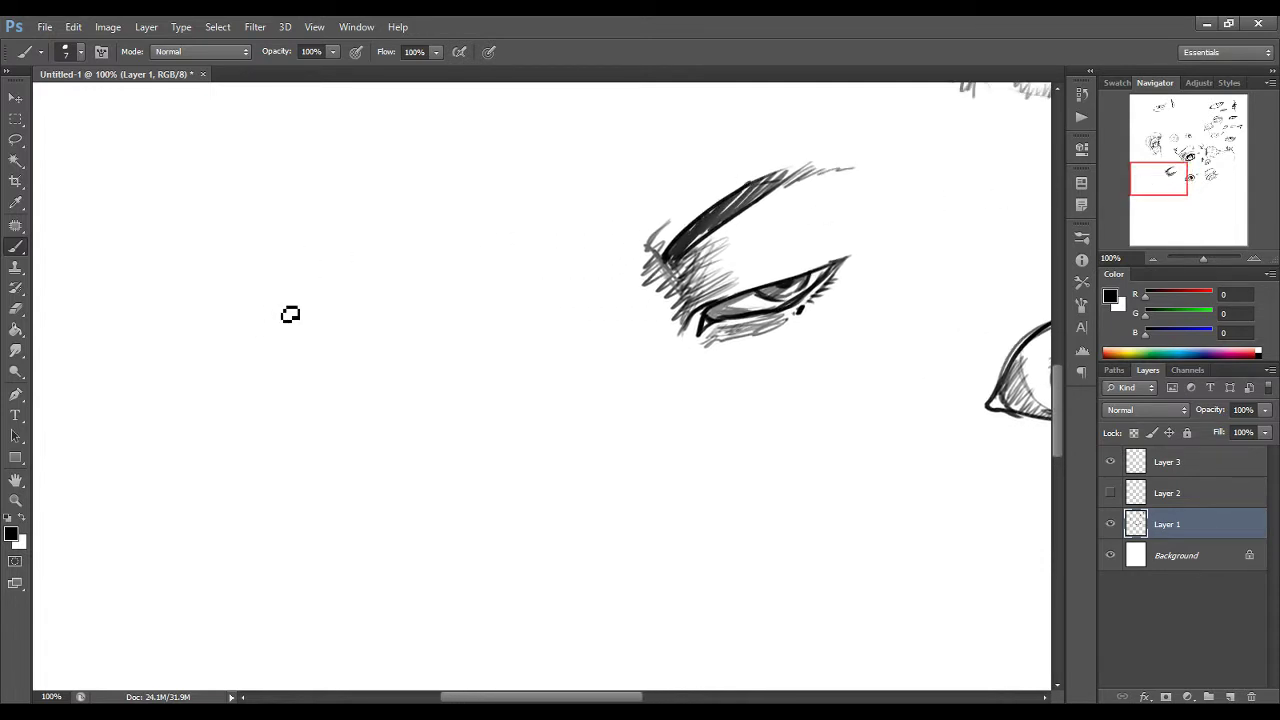
{"action": "mouse_move", "coordinate": [263, 322]}
{"action": "left_mouse_down"}
{"action": "mouse_move", "coordinate": [311, 291]}
{"action": "mouse_move", "coordinate": [321, 300]}
{"action": "mouse_move", "coordinate": [306, 291]}
{"action": "mouse_move", "coordinate": [405, 302]}
{"action": "mouse_move", "coordinate": [333, 285]}
{"action": "mouse_move", "coordinate": [420, 303]}
{"action": "left_mouse_up"}
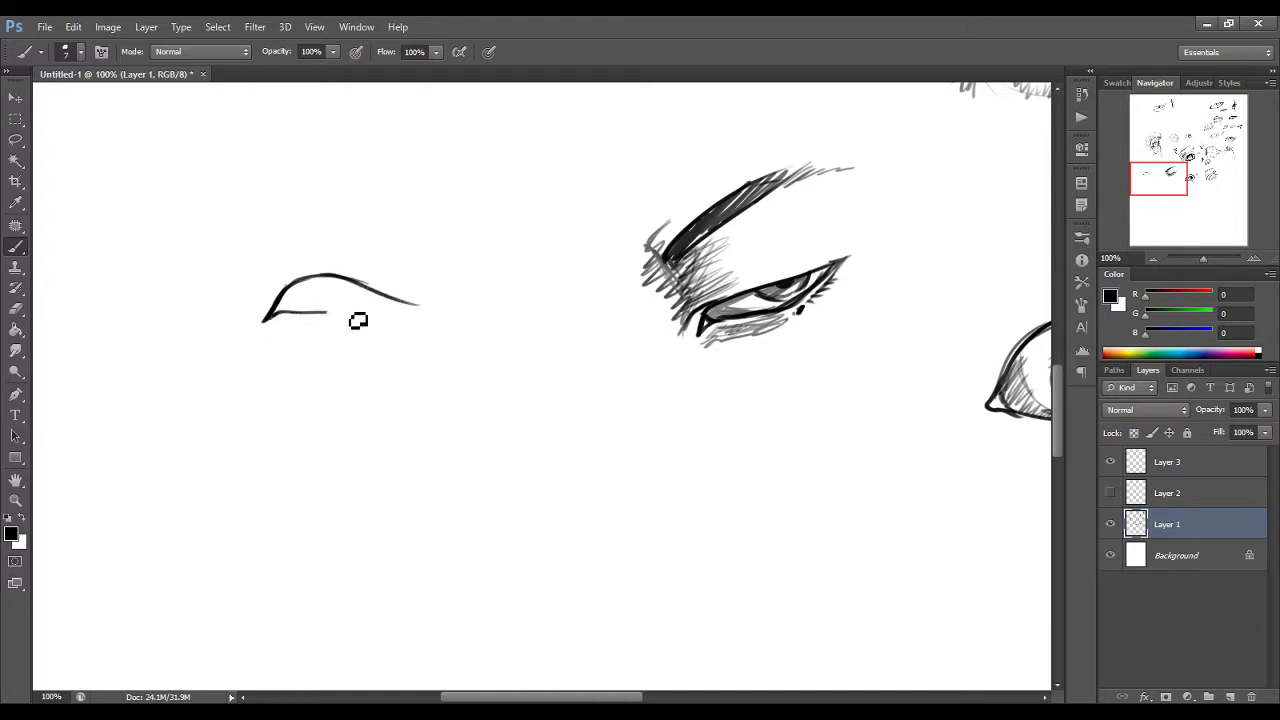
{"action": "mouse_move", "coordinate": [359, 314]}
{"action": "left_mouse_down"}
{"action": "mouse_move", "coordinate": [383, 300]}
{"action": "mouse_move", "coordinate": [374, 305]}
{"action": "left_mouse_up"}
{"action": "left_click_drag", "start_coordinate": [283, 296], "coordinate": [252, 320]}
{"action": "mouse_move", "coordinate": [340, 287]}
{"action": "left_mouse_down"}
{"action": "mouse_move", "coordinate": [313, 303]}
{"action": "mouse_move", "coordinate": [418, 303]}
{"action": "left_mouse_up"}
{"action": "left_click_drag", "start_coordinate": [276, 289], "coordinate": [325, 217]}
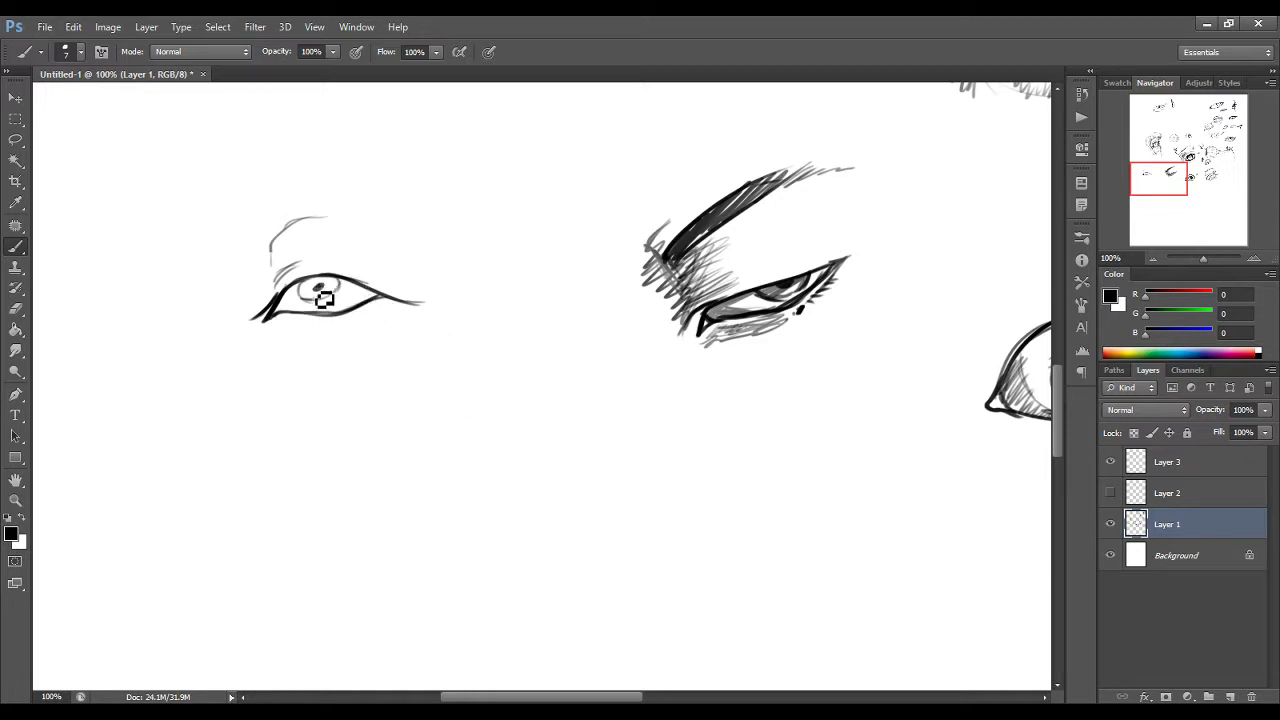
{"action": "left_click_drag", "start_coordinate": [304, 284], "coordinate": [329, 304]}
Step: Draw a side-view diagram of the front of the eyeball below the almond-shaped eye, with iris, pupil and lines extending from both ends
{"action": "mouse_move", "coordinate": [222, 431]}
{"action": "left_mouse_down"}
{"action": "mouse_move", "coordinate": [220, 505]}
{"action": "mouse_move", "coordinate": [232, 518]}
{"action": "mouse_move", "coordinate": [234, 442]}
{"action": "mouse_move", "coordinate": [222, 442]}
{"action": "mouse_move", "coordinate": [243, 490]}
{"action": "left_mouse_up"}
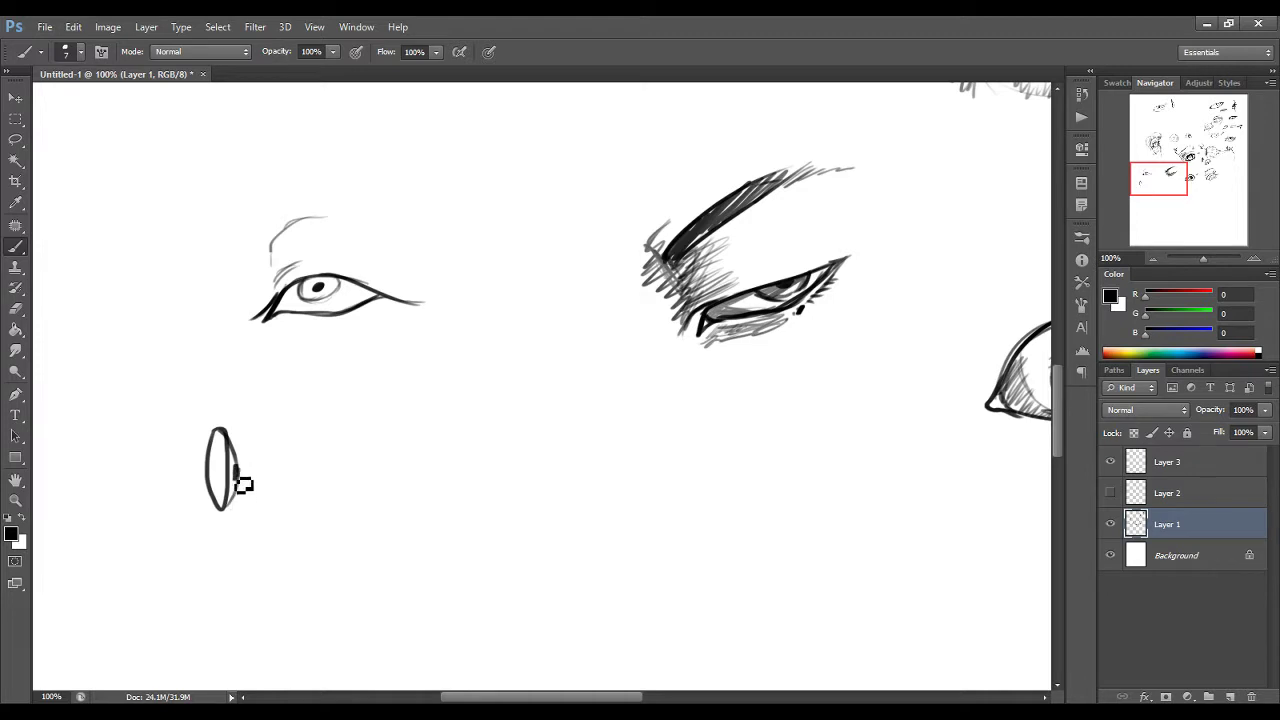
{"action": "left_click_drag", "start_coordinate": [215, 428], "coordinate": [302, 397]}
{"action": "left_click_drag", "start_coordinate": [228, 517], "coordinate": [310, 521]}
{"action": "mouse_move", "coordinate": [218, 429]}
{"action": "left_mouse_down"}
{"action": "mouse_move", "coordinate": [203, 507]}
{"action": "mouse_move", "coordinate": [222, 525]}
{"action": "mouse_move", "coordinate": [207, 509]}
{"action": "mouse_move", "coordinate": [233, 523]}
{"action": "mouse_move", "coordinate": [200, 489]}
{"action": "mouse_move", "coordinate": [235, 432]}
{"action": "mouse_move", "coordinate": [202, 463]}
{"action": "mouse_move", "coordinate": [246, 428]}
{"action": "mouse_move", "coordinate": [221, 478]}
{"action": "left_mouse_up"}
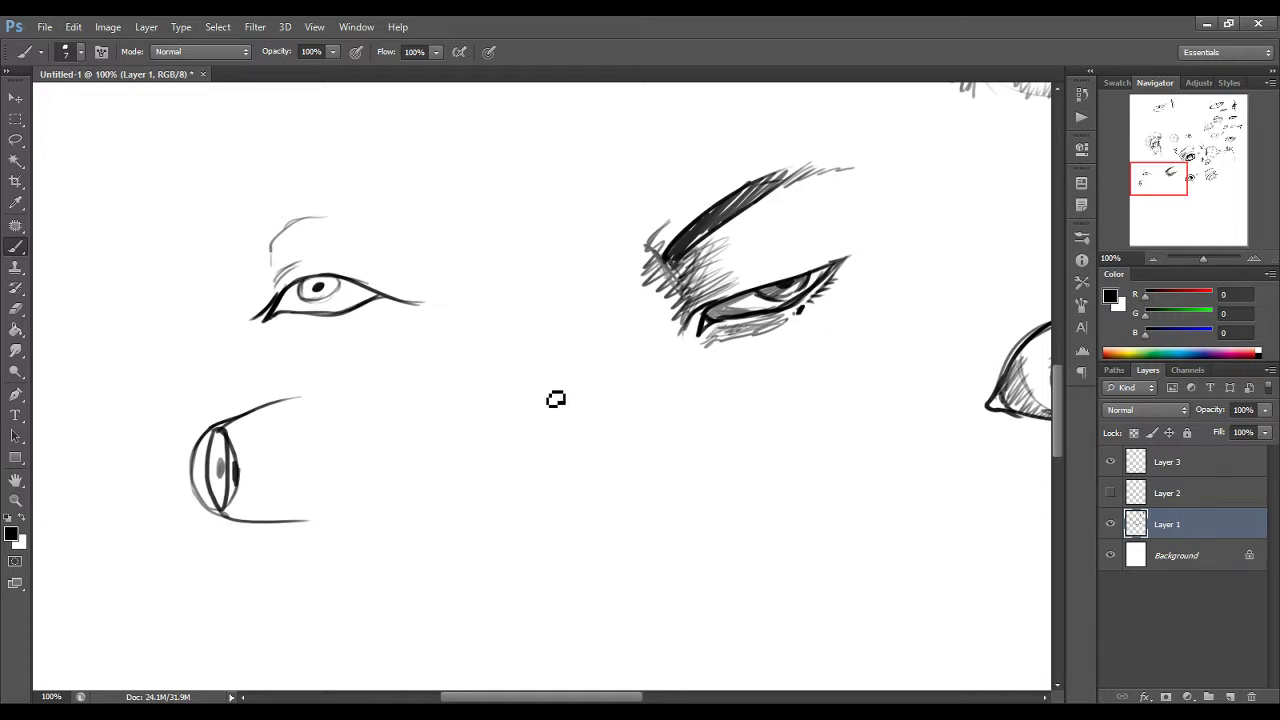
Step: Sketch a wide, teardrop-shaped eye beside the eyeball diagram, with the iris and pupil at its front edge and creases at the far corner
{"action": "mouse_move", "coordinate": [543, 388]}
{"action": "left_mouse_down"}
{"action": "mouse_move", "coordinate": [483, 446]}
{"action": "mouse_move", "coordinate": [531, 506]}
{"action": "mouse_move", "coordinate": [549, 397]}
{"action": "mouse_move", "coordinate": [634, 437]}
{"action": "left_mouse_up"}
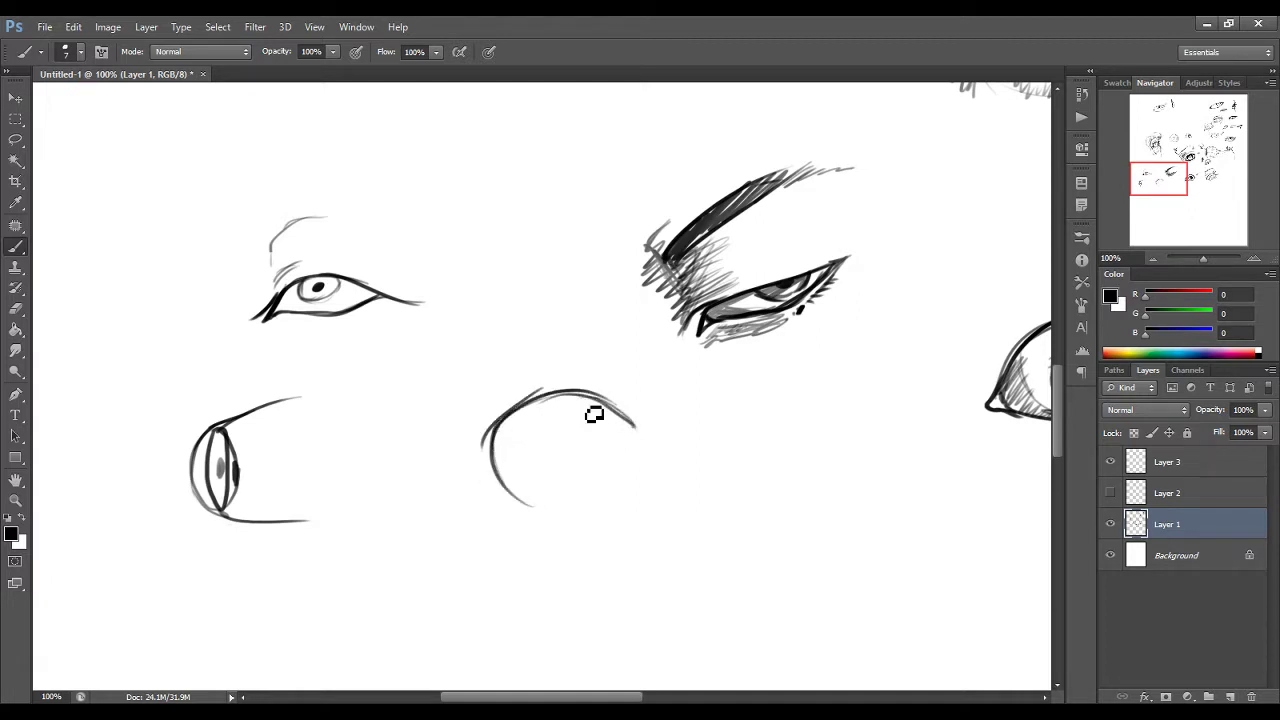
{"action": "mouse_move", "coordinate": [505, 418]}
{"action": "left_mouse_down"}
{"action": "mouse_move", "coordinate": [497, 473]}
{"action": "mouse_move", "coordinate": [508, 494]}
{"action": "mouse_move", "coordinate": [547, 508]}
{"action": "mouse_move", "coordinate": [636, 451]}
{"action": "left_mouse_up"}
{"action": "left_click_drag", "start_coordinate": [570, 490], "coordinate": [643, 444]}
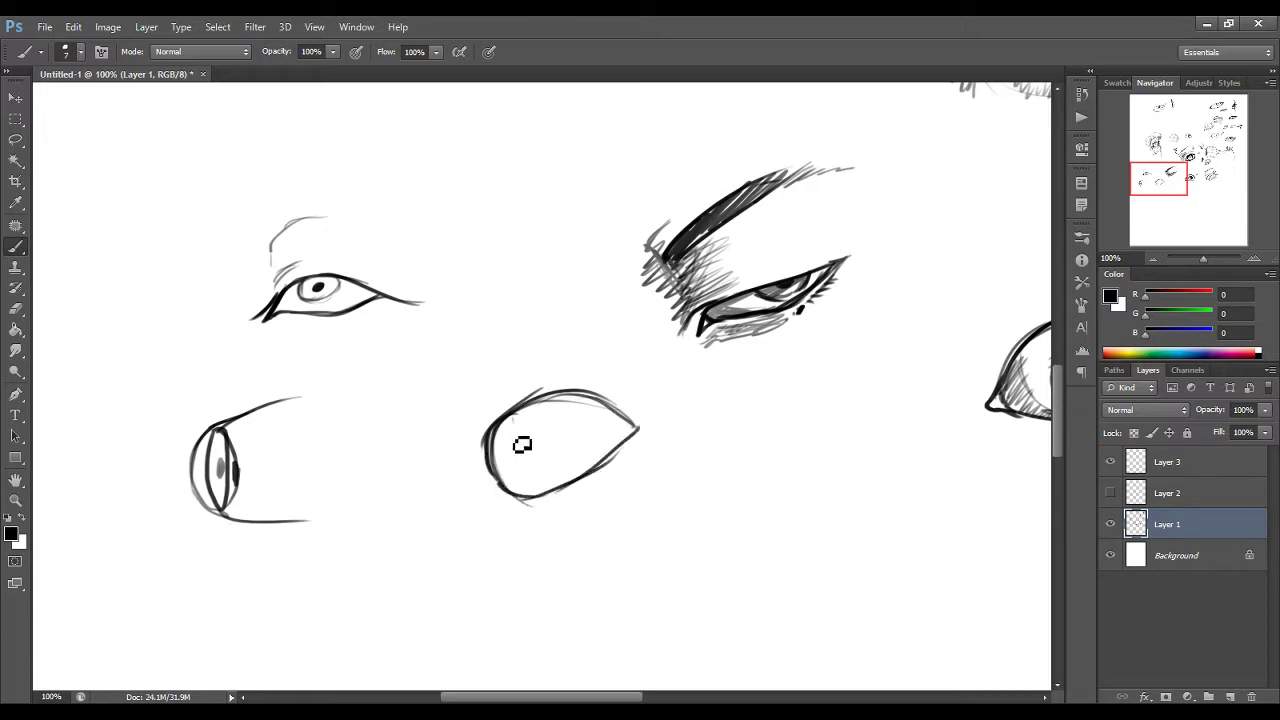
{"action": "mouse_move", "coordinate": [523, 423]}
{"action": "left_mouse_down"}
{"action": "mouse_move", "coordinate": [529, 501]}
{"action": "mouse_move", "coordinate": [519, 464]}
{"action": "left_mouse_up"}
{"action": "left_click_drag", "start_coordinate": [628, 432], "coordinate": [580, 436]}
{"action": "mouse_move", "coordinate": [580, 436]}
{"action": "left_mouse_down"}
{"action": "mouse_move", "coordinate": [640, 437]}
{"action": "mouse_move", "coordinate": [586, 465]}
{"action": "mouse_move", "coordinate": [620, 444]}
{"action": "left_mouse_up"}
{"action": "mouse_move", "coordinate": [525, 463]}
{"action": "left_mouse_down"}
{"action": "mouse_move", "coordinate": [511, 452]}
{"action": "mouse_move", "coordinate": [520, 470]}
{"action": "left_mouse_up"}
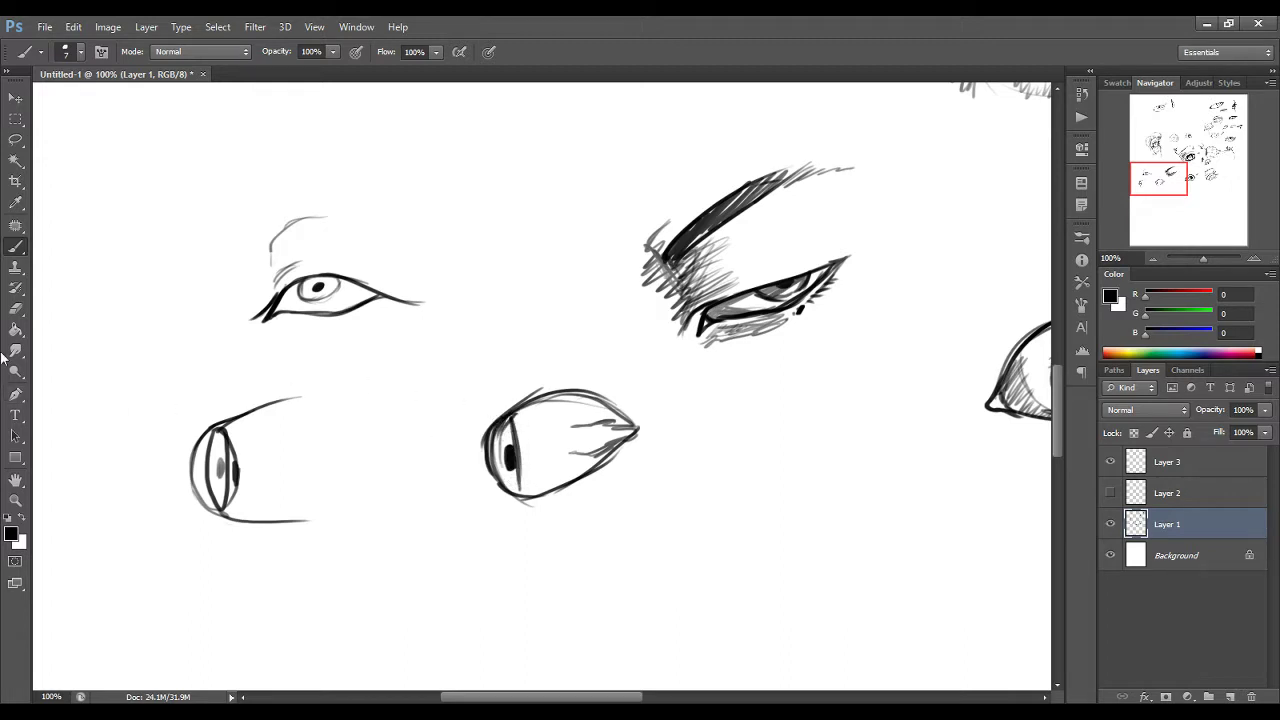
Step: Clean up the front edge of the teardrop-shaped eye, redrawing its narrow iris, pupil and dark curved outline
{"action": "left_click", "coordinate": [20, 308]}
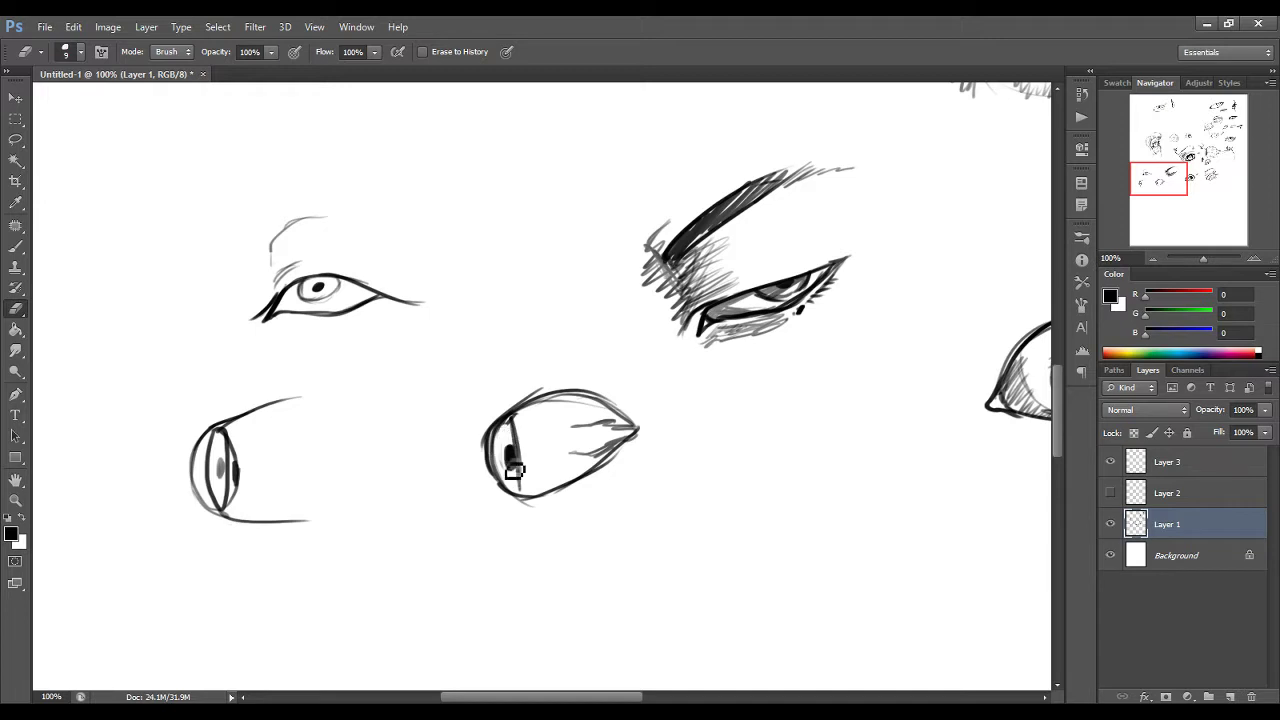
{"action": "mouse_move", "coordinate": [508, 428]}
{"action": "left_mouse_down"}
{"action": "mouse_move", "coordinate": [489, 465]}
{"action": "mouse_move", "coordinate": [508, 411]}
{"action": "mouse_move", "coordinate": [507, 503]}
{"action": "left_mouse_up"}
{"action": "key", "text": "b"}
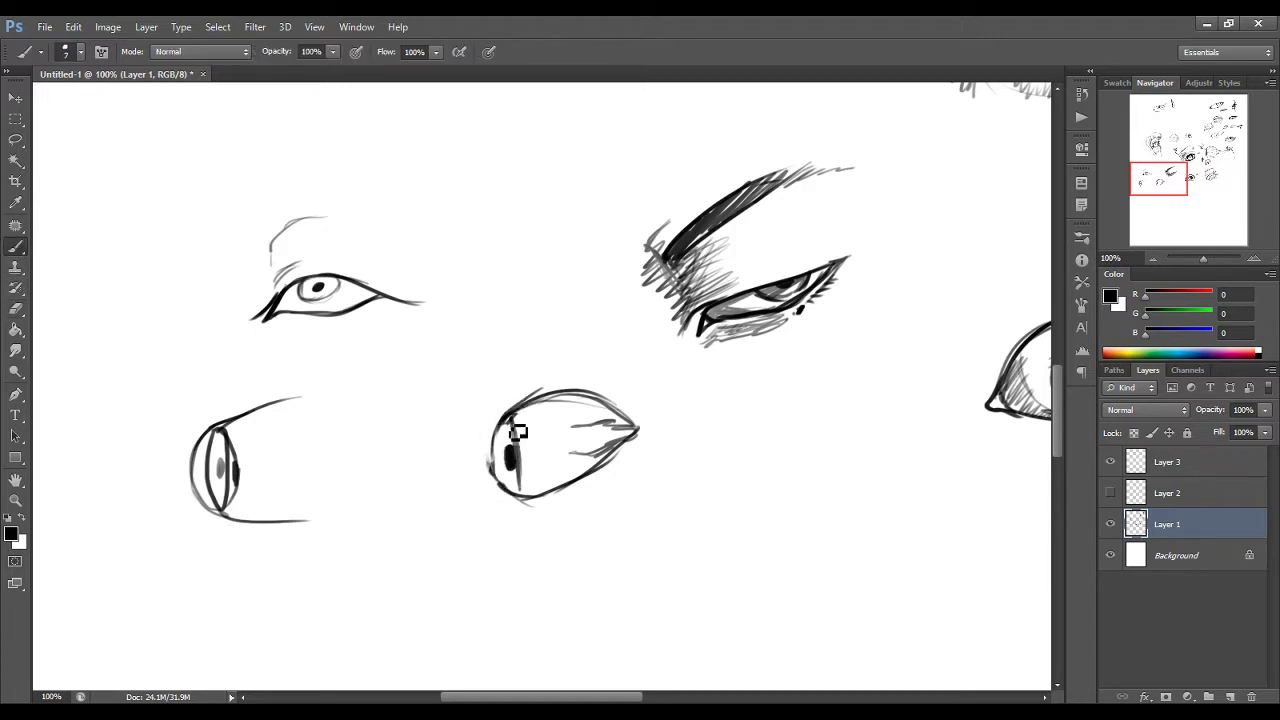
{"action": "left_click_drag", "start_coordinate": [513, 430], "coordinate": [514, 483]}
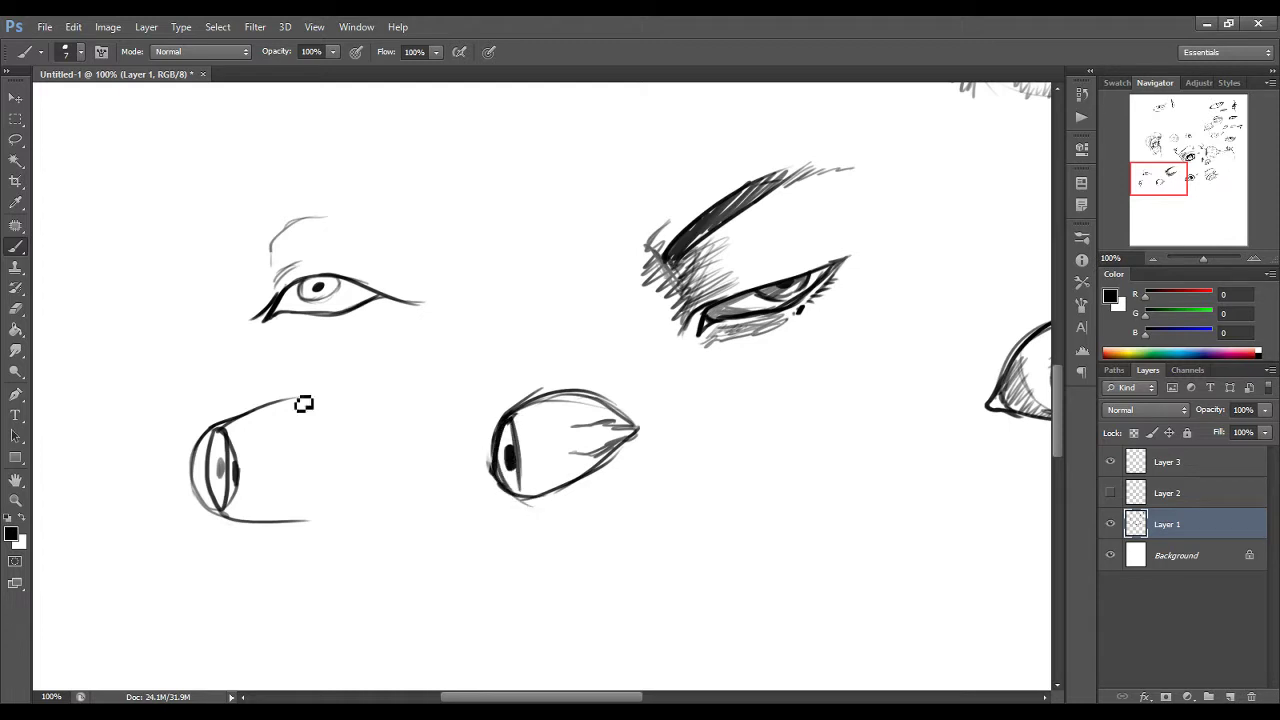
{"action": "key", "text": "e"}
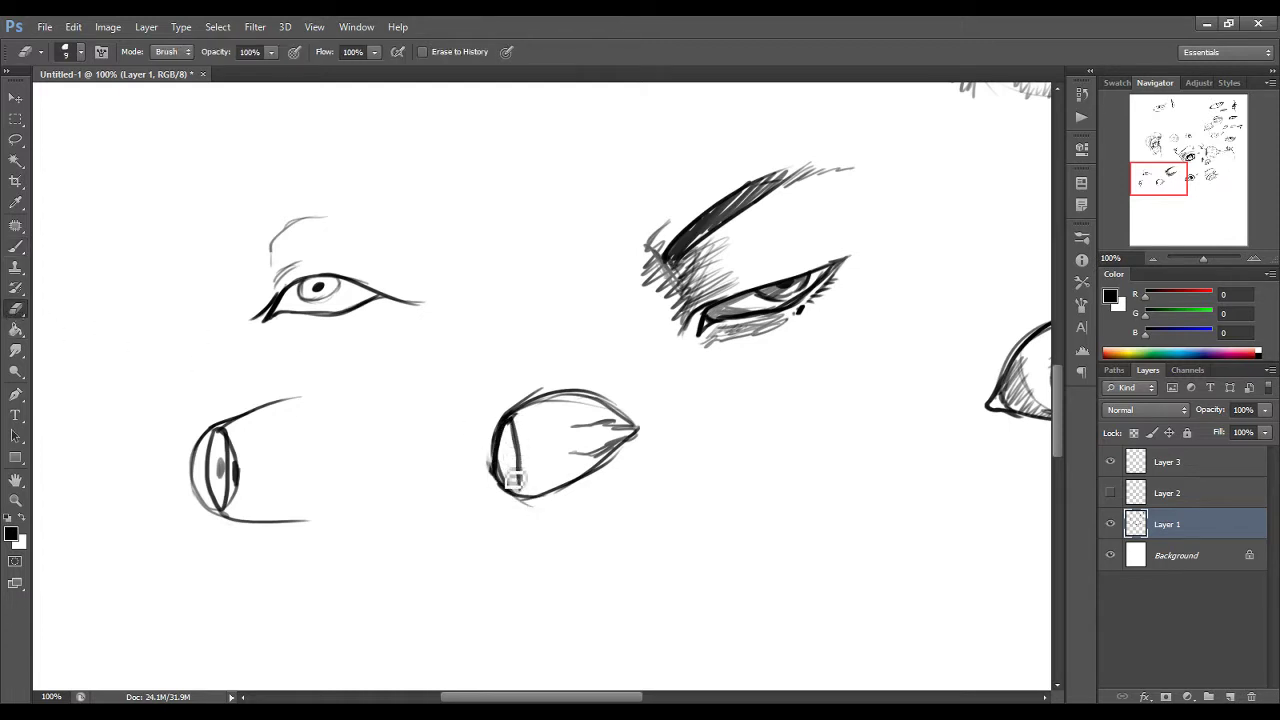
{"action": "left_click", "coordinate": [15, 247]}
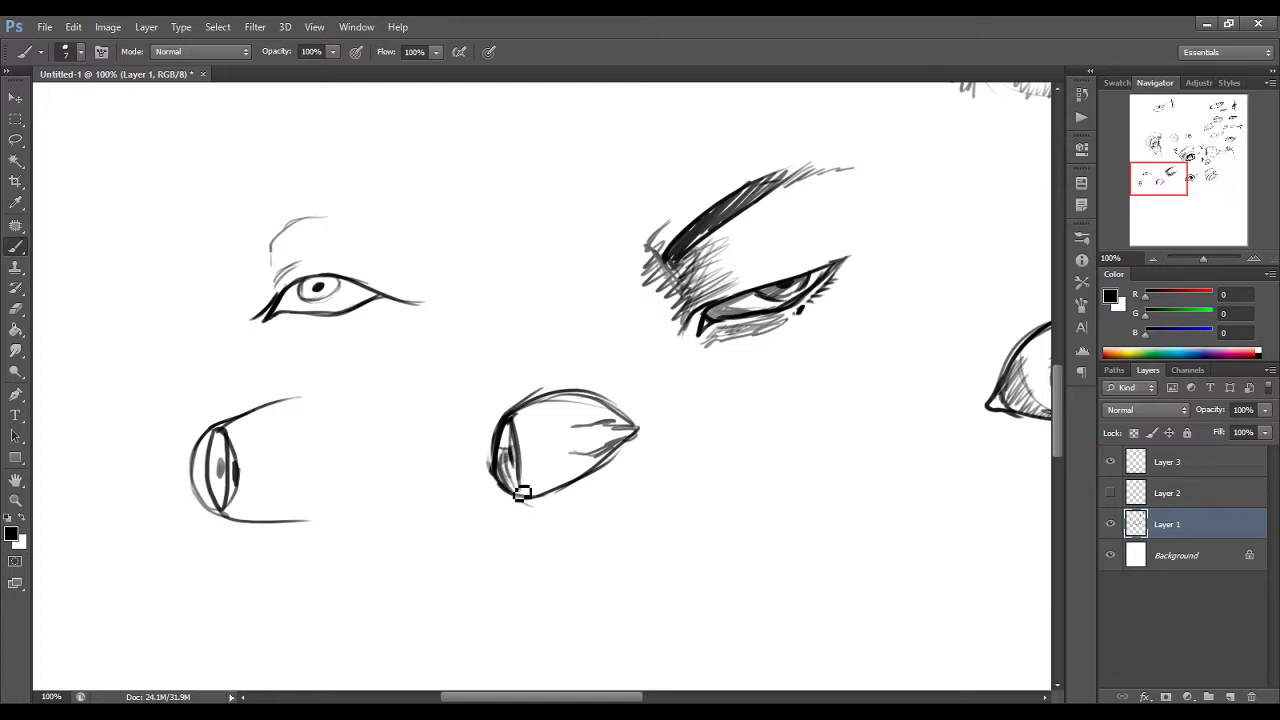
{"action": "left_click", "coordinate": [18, 314]}
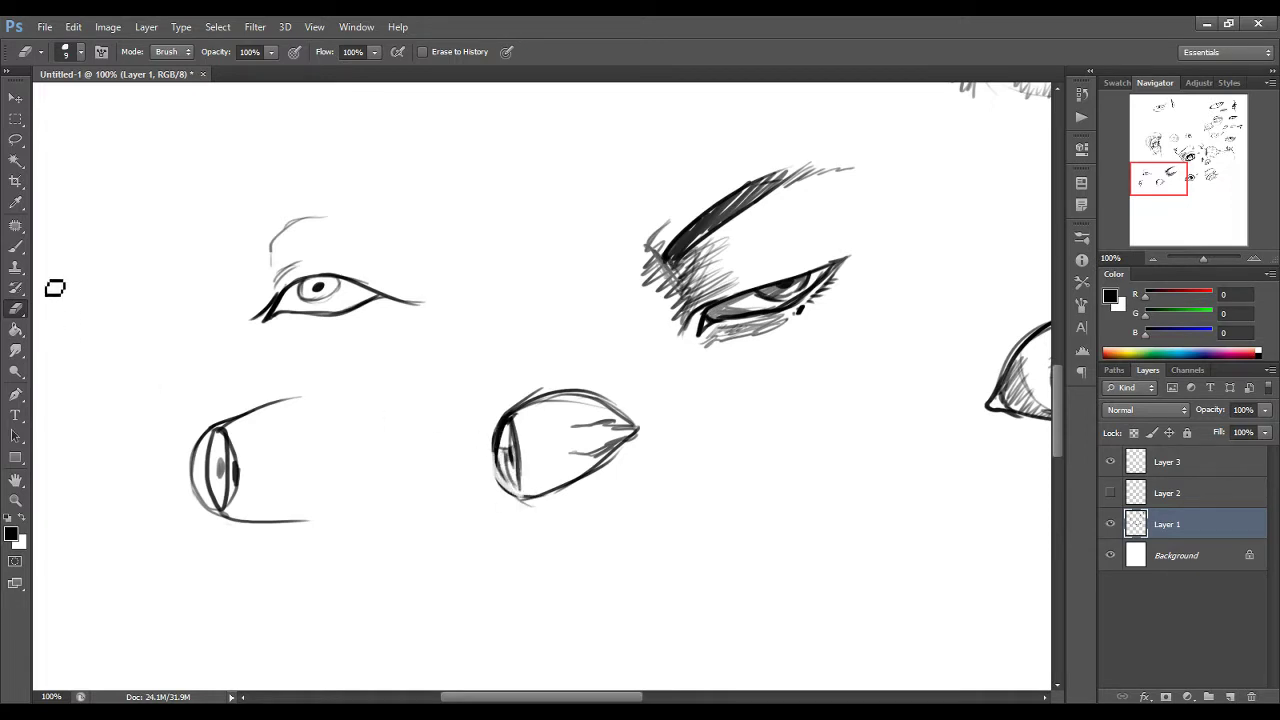
{"action": "left_click", "coordinate": [15, 247]}
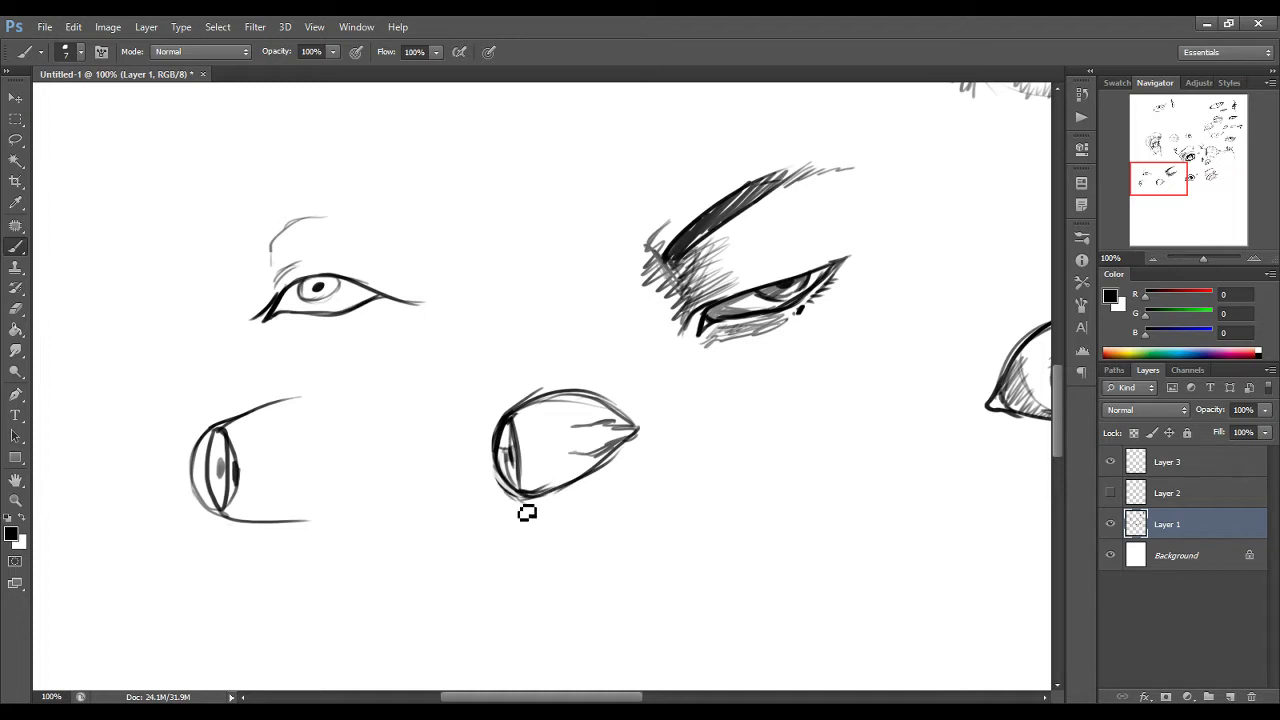
Step: Hatch the sagging lower lid of the teardrop-shaped eye and doodle a small tap-like shape and a square bottle beneath it
{"action": "mouse_move", "coordinate": [576, 514]}
{"action": "left_mouse_down"}
{"action": "mouse_move", "coordinate": [517, 514]}
{"action": "mouse_move", "coordinate": [537, 521]}
{"action": "mouse_move", "coordinate": [533, 495]}
{"action": "mouse_move", "coordinate": [510, 488]}
{"action": "mouse_move", "coordinate": [529, 526]}
{"action": "mouse_move", "coordinate": [555, 534]}
{"action": "mouse_move", "coordinate": [542, 519]}
{"action": "mouse_move", "coordinate": [587, 508]}
{"action": "mouse_move", "coordinate": [572, 520]}
{"action": "mouse_move", "coordinate": [580, 529]}
{"action": "mouse_move", "coordinate": [604, 511]}
{"action": "mouse_move", "coordinate": [557, 528]}
{"action": "mouse_move", "coordinate": [509, 509]}
{"action": "mouse_move", "coordinate": [493, 424]}
{"action": "mouse_move", "coordinate": [491, 514]}
{"action": "left_mouse_up"}
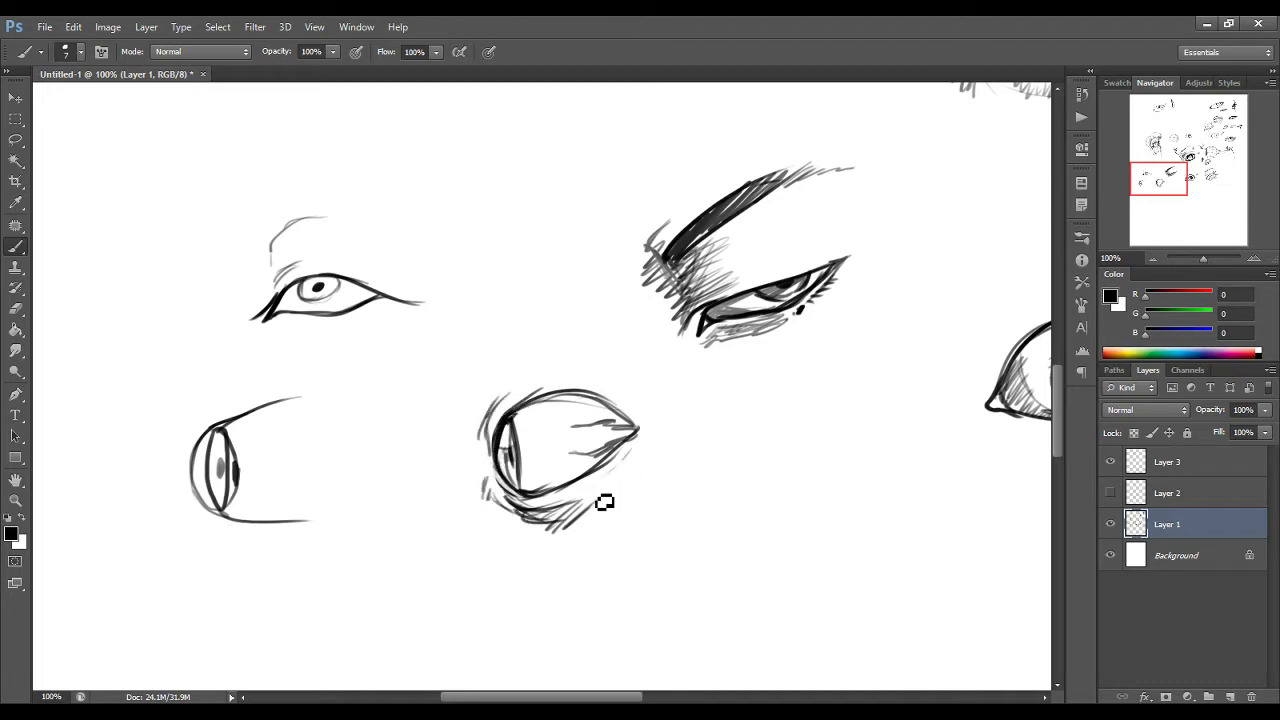
{"action": "mouse_move", "coordinate": [594, 514]}
{"action": "left_mouse_down"}
{"action": "mouse_move", "coordinate": [651, 455]}
{"action": "mouse_move", "coordinate": [538, 546]}
{"action": "mouse_move", "coordinate": [511, 526]}
{"action": "mouse_move", "coordinate": [502, 539]}
{"action": "mouse_move", "coordinate": [594, 559]}
{"action": "mouse_move", "coordinate": [514, 546]}
{"action": "mouse_move", "coordinate": [572, 556]}
{"action": "mouse_move", "coordinate": [603, 544]}
{"action": "mouse_move", "coordinate": [645, 470]}
{"action": "left_mouse_up"}
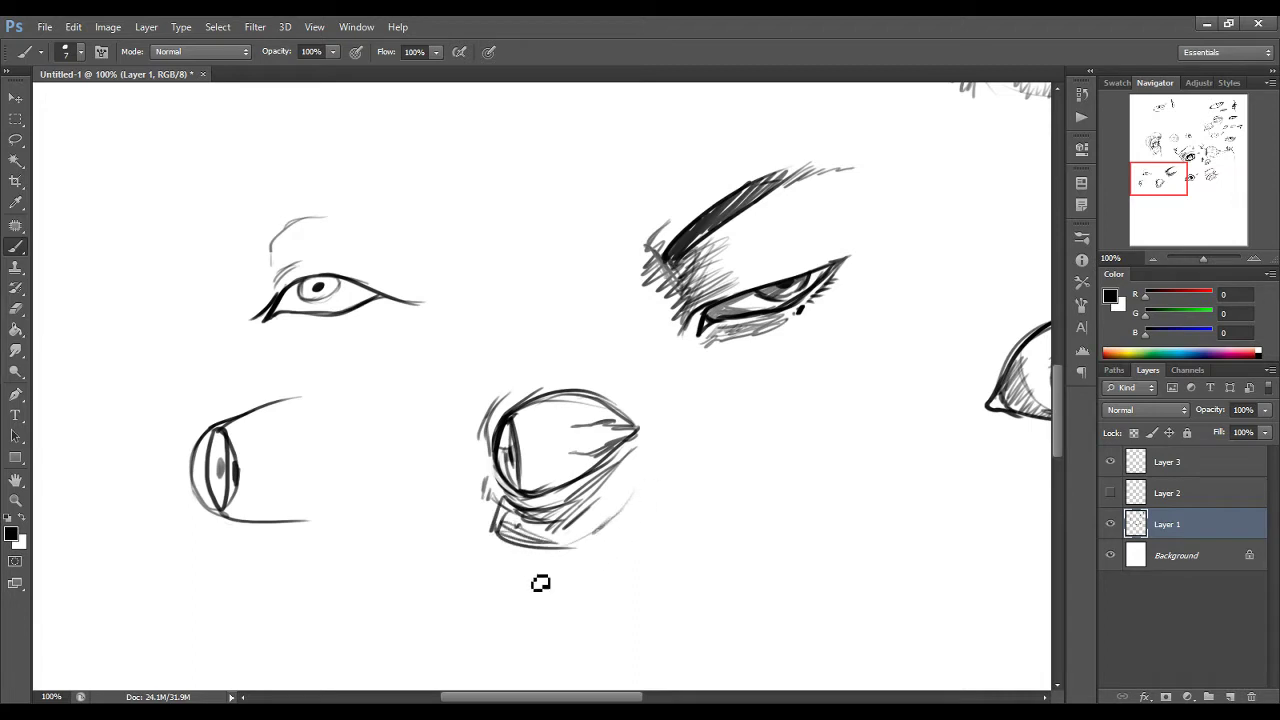
{"action": "left_click_drag", "start_coordinate": [517, 548], "coordinate": [517, 570]}
{"action": "mouse_move", "coordinate": [620, 506]}
{"action": "left_mouse_down"}
{"action": "mouse_move", "coordinate": [662, 506]}
{"action": "mouse_move", "coordinate": [656, 537]}
{"action": "mouse_move", "coordinate": [678, 536]}
{"action": "mouse_move", "coordinate": [650, 548]}
{"action": "mouse_move", "coordinate": [665, 527]}
{"action": "mouse_move", "coordinate": [646, 565]}
{"action": "mouse_move", "coordinate": [657, 595]}
{"action": "mouse_move", "coordinate": [718, 556]}
{"action": "mouse_move", "coordinate": [714, 526]}
{"action": "mouse_move", "coordinate": [709, 562]}
{"action": "left_mouse_up"}
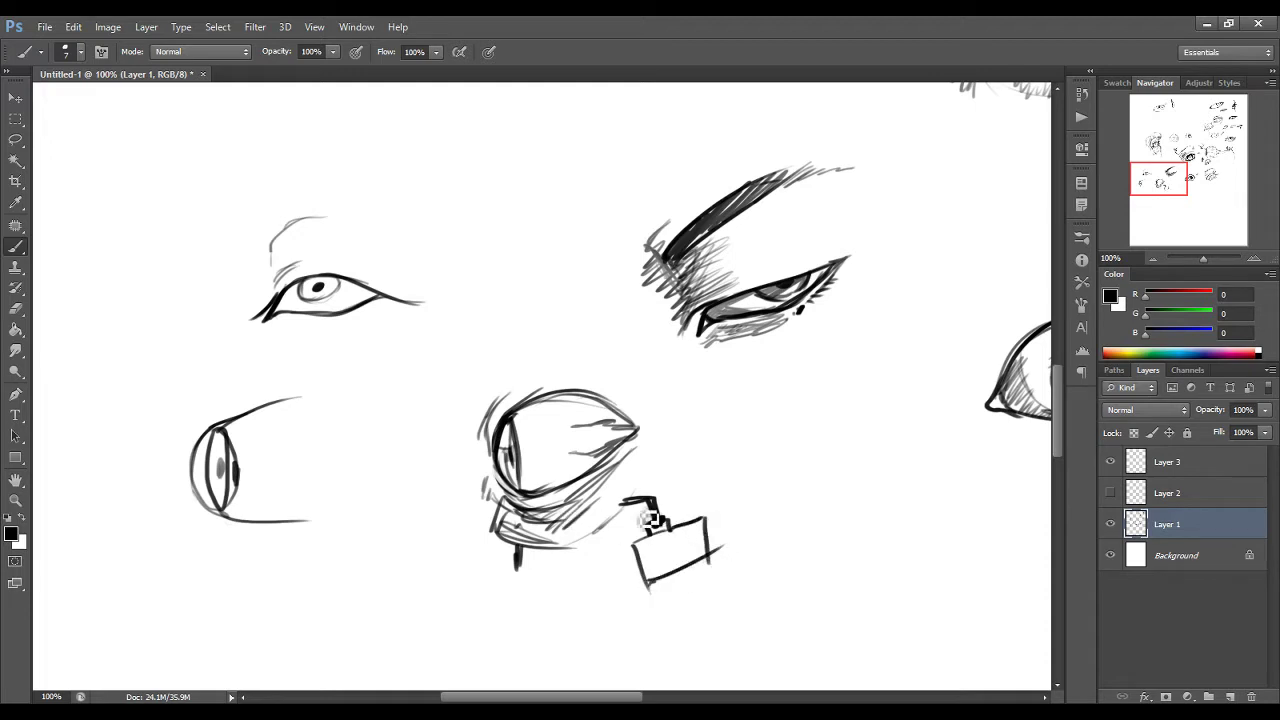
{"action": "left_click", "coordinate": [15, 308]}
{"action": "mouse_move", "coordinate": [706, 588]}
{"action": "left_mouse_down"}
{"action": "mouse_move", "coordinate": [711, 496]}
{"action": "mouse_move", "coordinate": [710, 507]}
{"action": "mouse_move", "coordinate": [624, 494]}
{"action": "mouse_move", "coordinate": [528, 417]}
{"action": "mouse_move", "coordinate": [699, 562]}
{"action": "left_mouse_up"}
{"action": "left_click", "coordinate": [15, 246]}
{"action": "left_click_drag", "start_coordinate": [529, 576], "coordinate": [552, 575]}
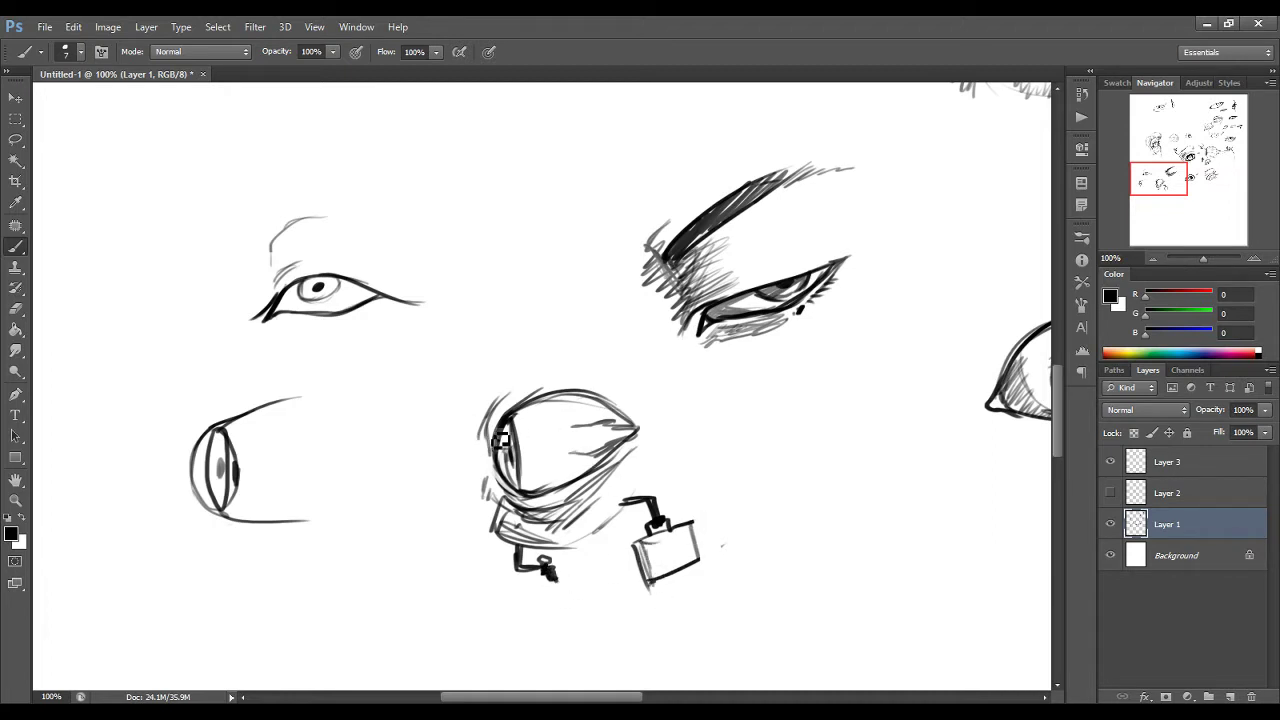
Step: Add lashes, lid folds and shading to the teardrop-shaped eye, plus an arrow pointing at it from above
{"action": "mouse_move", "coordinate": [500, 412]}
{"action": "left_mouse_down"}
{"action": "mouse_move", "coordinate": [486, 400]}
{"action": "mouse_move", "coordinate": [466, 442]}
{"action": "left_mouse_up"}
{"action": "mouse_move", "coordinate": [517, 514]}
{"action": "left_mouse_down"}
{"action": "mouse_move", "coordinate": [588, 497]}
{"action": "mouse_move", "coordinate": [640, 460]}
{"action": "mouse_move", "coordinate": [638, 432]}
{"action": "left_mouse_up"}
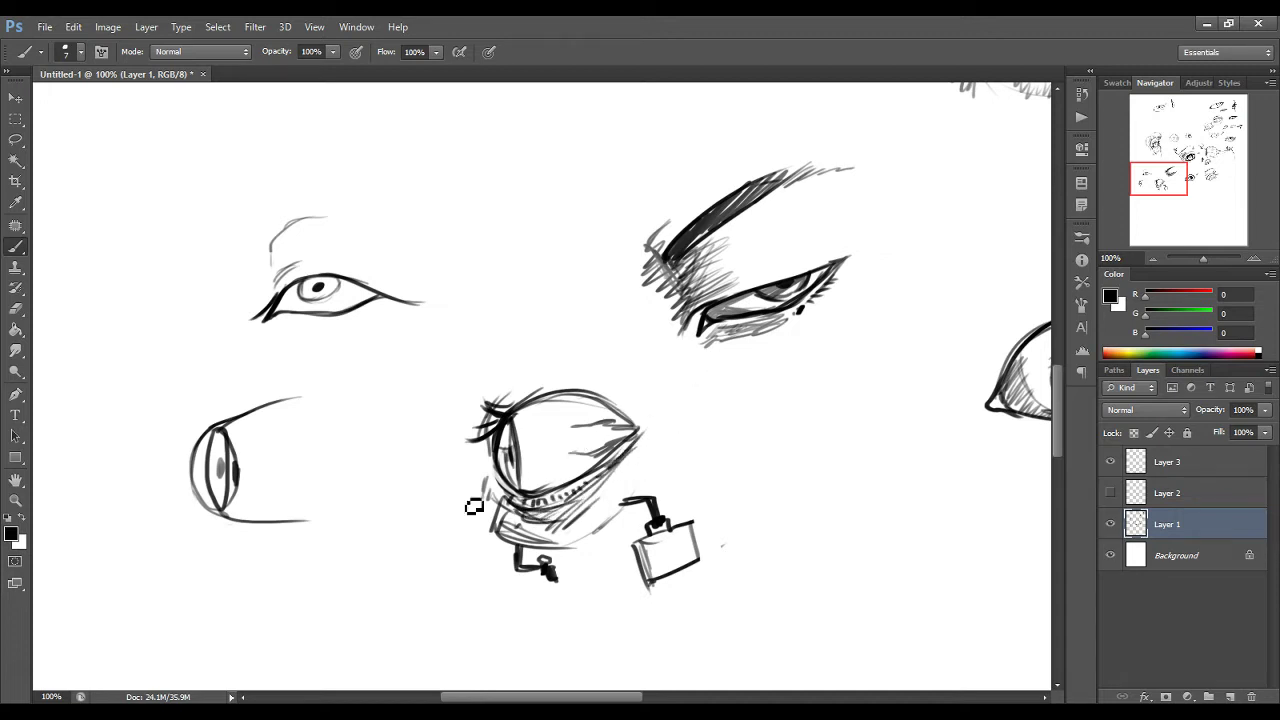
{"action": "mouse_move", "coordinate": [486, 462]}
{"action": "left_mouse_down"}
{"action": "mouse_move", "coordinate": [457, 442]}
{"action": "mouse_move", "coordinate": [501, 388]}
{"action": "mouse_move", "coordinate": [586, 366]}
{"action": "mouse_move", "coordinate": [634, 389]}
{"action": "mouse_move", "coordinate": [540, 395]}
{"action": "mouse_move", "coordinate": [647, 412]}
{"action": "mouse_move", "coordinate": [670, 429]}
{"action": "left_mouse_up"}
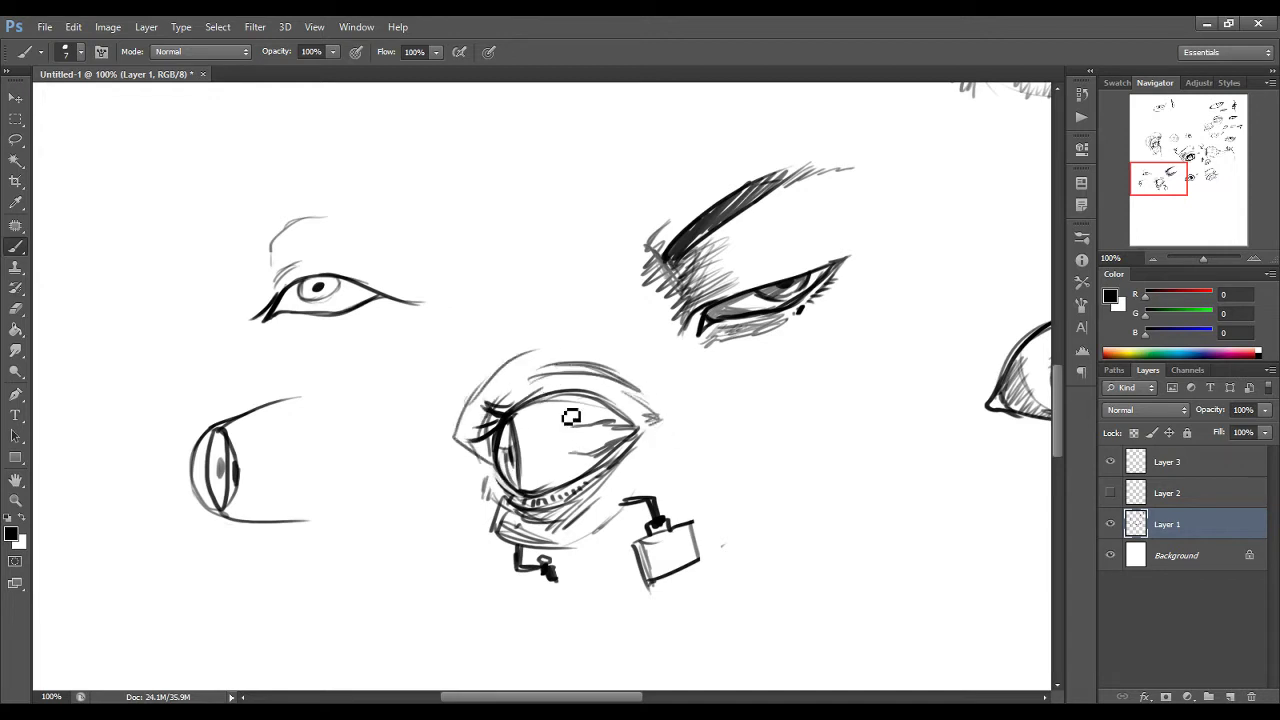
{"action": "mouse_move", "coordinate": [563, 417]}
{"action": "left_mouse_down"}
{"action": "mouse_move", "coordinate": [632, 425]}
{"action": "mouse_move", "coordinate": [565, 495]}
{"action": "left_mouse_up"}
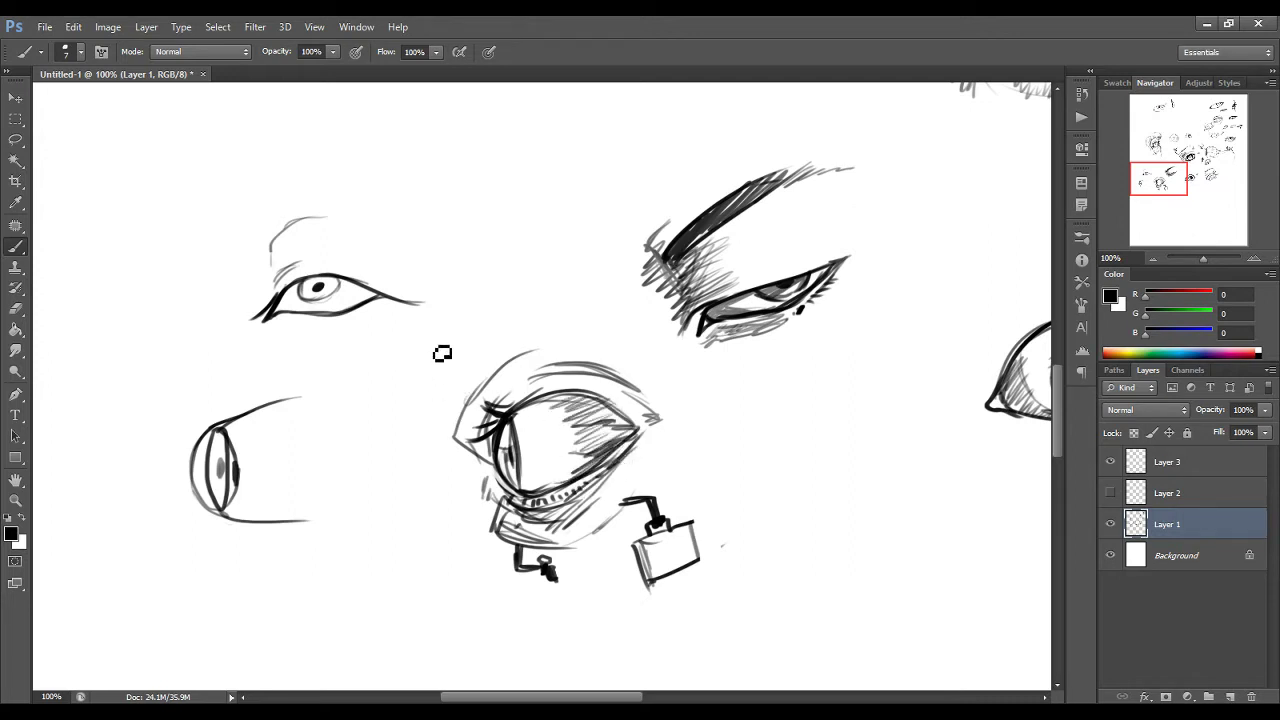
{"action": "left_click_drag", "start_coordinate": [432, 320], "coordinate": [459, 379]}
Step: Sketch a slanted eye with a round iris and small pupil in the empty area below the angry and wide-open eyes
{"action": "mouse_move", "coordinate": [1160, 166]}
{"action": "left_mouse_down"}
{"action": "mouse_move", "coordinate": [1155, 156]}
{"action": "mouse_move", "coordinate": [1150, 172]}
{"action": "mouse_move", "coordinate": [1133, 168]}
{"action": "mouse_move", "coordinate": [1177, 168]}
{"action": "mouse_move", "coordinate": [1168, 181]}
{"action": "left_mouse_up"}
{"action": "mouse_move", "coordinate": [488, 462]}
{"action": "left_mouse_down"}
{"action": "mouse_move", "coordinate": [523, 427]}
{"action": "mouse_move", "coordinate": [567, 406]}
{"action": "mouse_move", "coordinate": [645, 422]}
{"action": "mouse_move", "coordinate": [566, 473]}
{"action": "mouse_move", "coordinate": [618, 433]}
{"action": "mouse_move", "coordinate": [507, 477]}
{"action": "mouse_move", "coordinate": [578, 460]}
{"action": "mouse_move", "coordinate": [490, 470]}
{"action": "left_mouse_up"}
{"action": "mouse_move", "coordinate": [556, 418]}
{"action": "left_mouse_down"}
{"action": "mouse_move", "coordinate": [551, 462]}
{"action": "mouse_move", "coordinate": [574, 433]}
{"action": "mouse_move", "coordinate": [554, 414]}
{"action": "mouse_move", "coordinate": [583, 461]}
{"action": "mouse_move", "coordinate": [548, 436]}
{"action": "mouse_move", "coordinate": [511, 471]}
{"action": "mouse_move", "coordinate": [574, 450]}
{"action": "mouse_move", "coordinate": [626, 411]}
{"action": "left_mouse_up"}
{"action": "left_click_drag", "start_coordinate": [578, 450], "coordinate": [622, 414]}
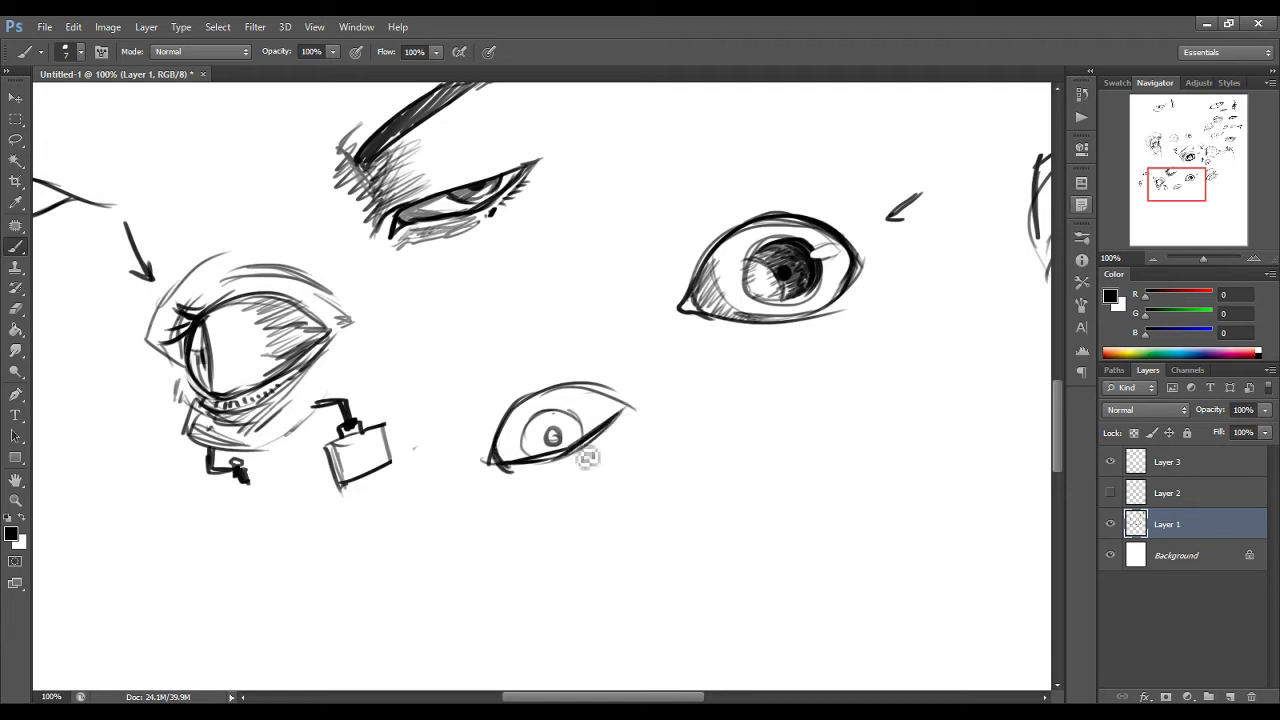
Step: Redraw the slanted eye's lower lid more cleanly, darken its corners and add short lower lashes with light strokes underneath
{"action": "key", "text": "e"}
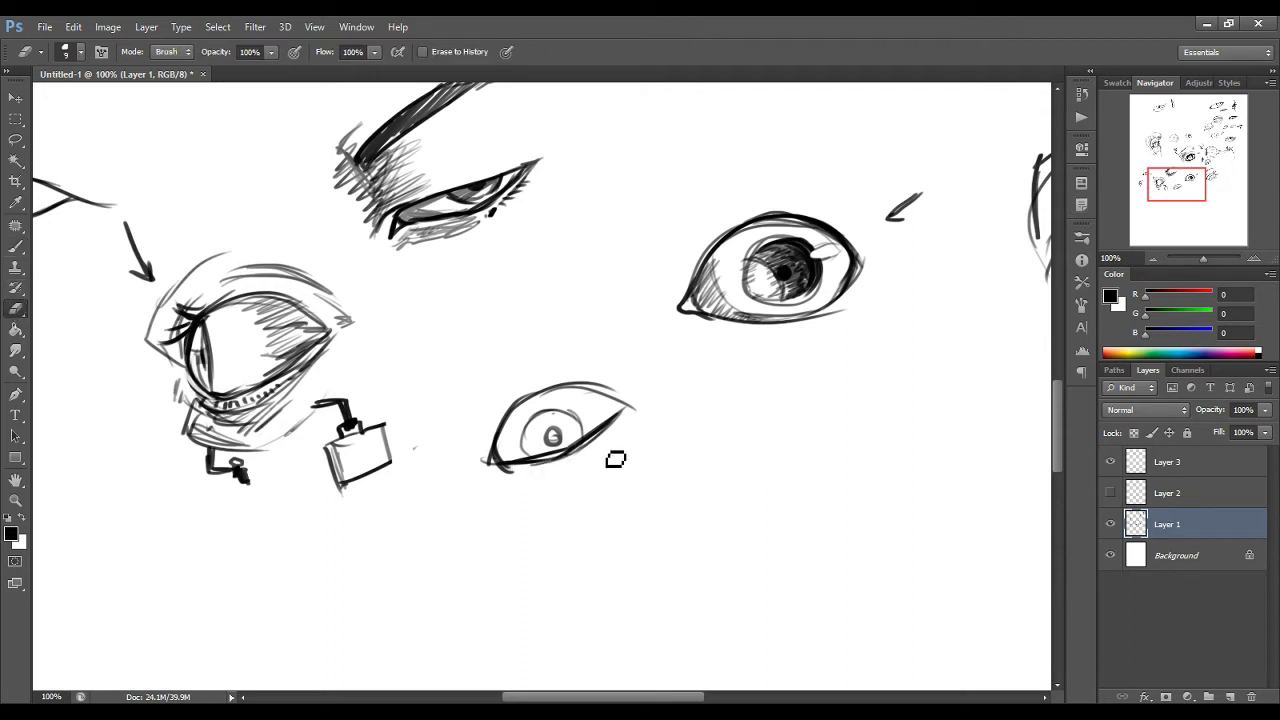
{"action": "left_click_drag", "start_coordinate": [612, 450], "coordinate": [561, 471]}
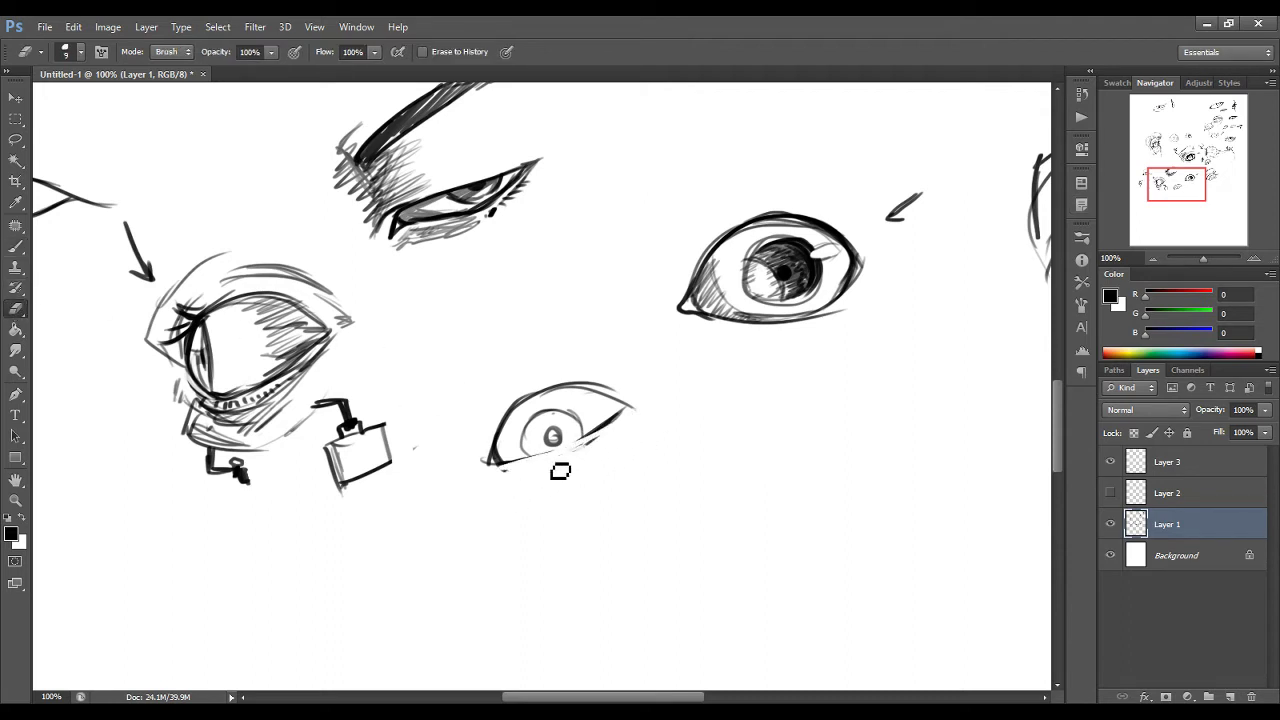
{"action": "left_click", "coordinate": [15, 247]}
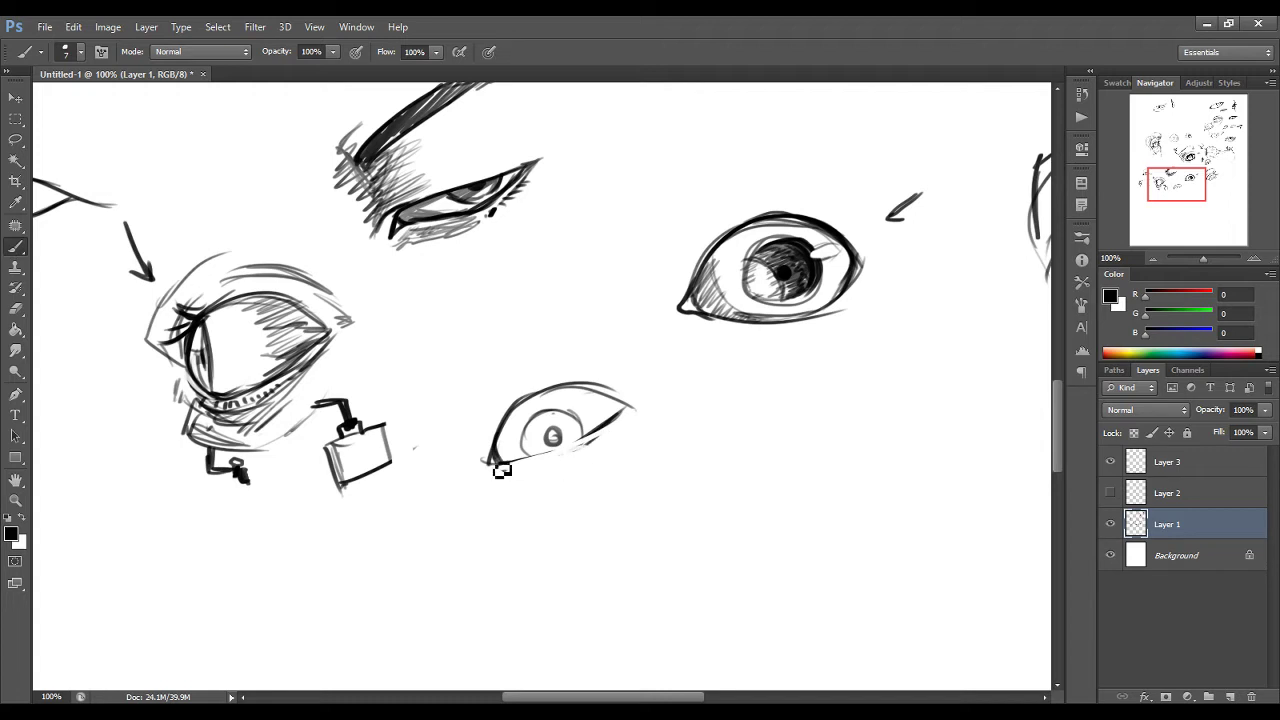
{"action": "mouse_move", "coordinate": [491, 466]}
{"action": "left_mouse_down"}
{"action": "mouse_move", "coordinate": [568, 464]}
{"action": "mouse_move", "coordinate": [596, 447]}
{"action": "left_mouse_up"}
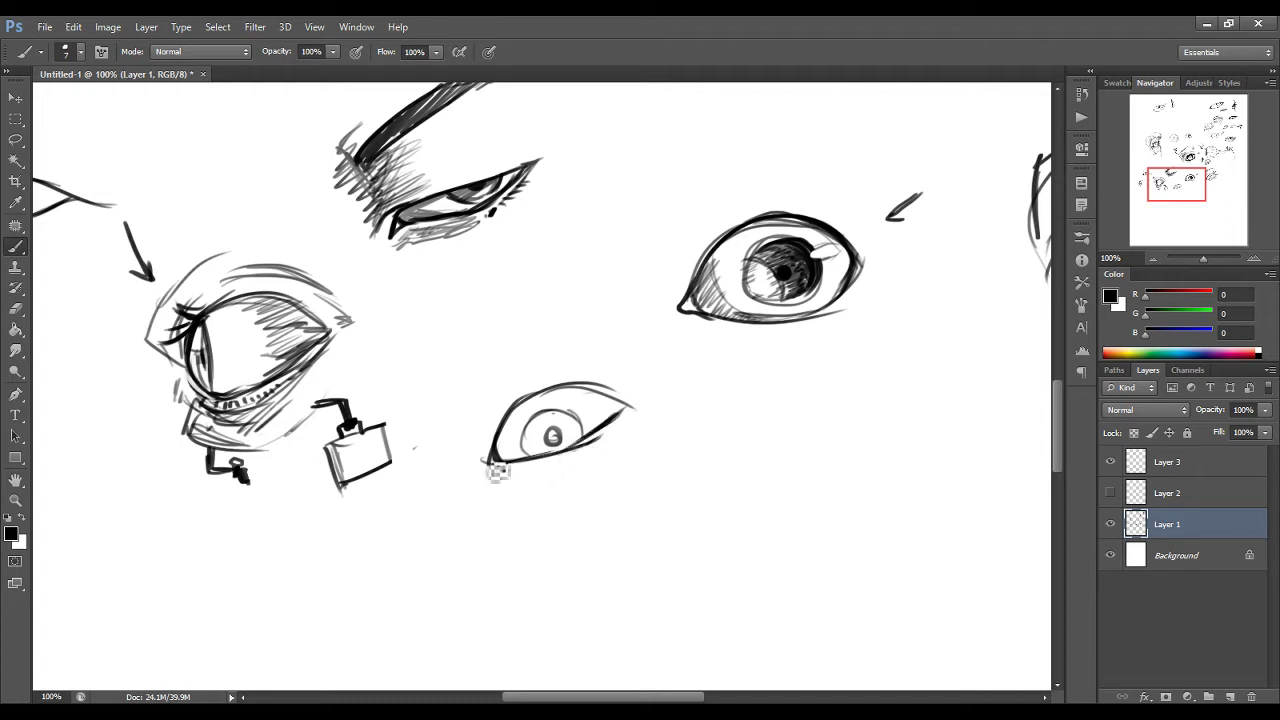
{"action": "mouse_move", "coordinate": [497, 462]}
{"action": "left_mouse_down"}
{"action": "mouse_move", "coordinate": [541, 484]}
{"action": "mouse_move", "coordinate": [507, 518]}
{"action": "mouse_move", "coordinate": [639, 457]}
{"action": "mouse_move", "coordinate": [595, 435]}
{"action": "mouse_move", "coordinate": [595, 447]}
{"action": "mouse_move", "coordinate": [658, 388]}
{"action": "left_mouse_up"}
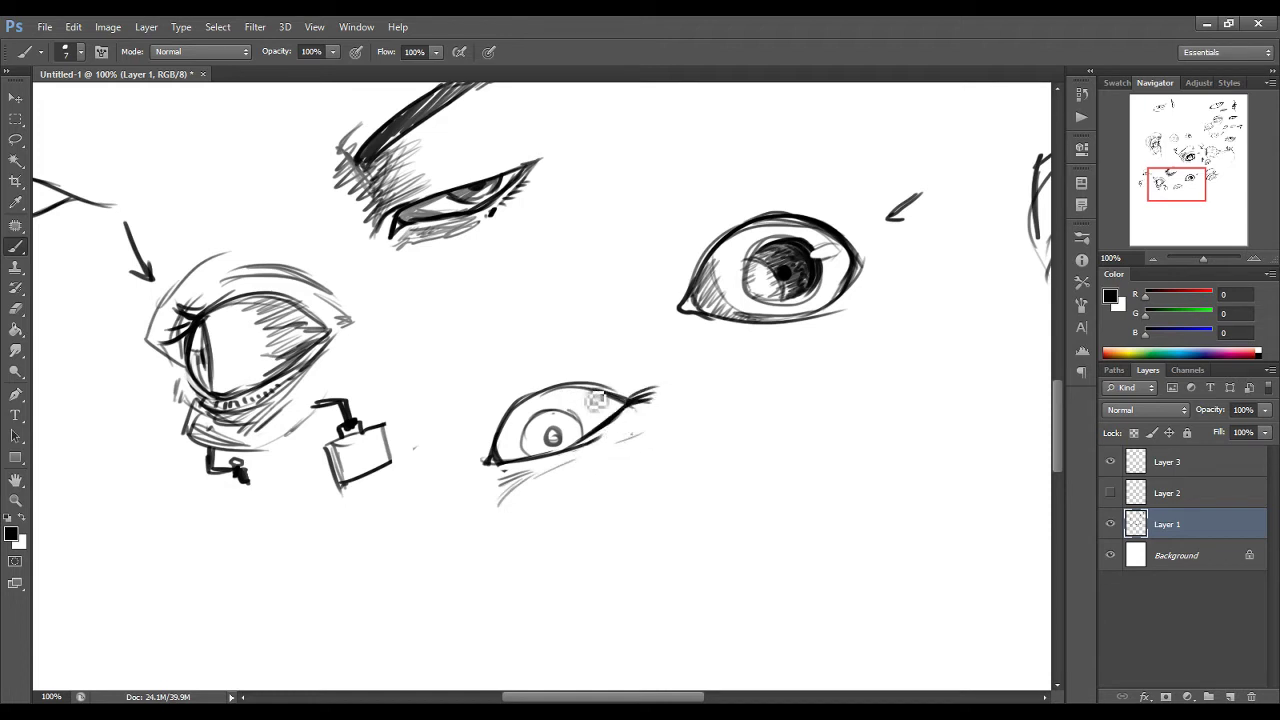
{"action": "left_click", "coordinate": [15, 311]}
{"action": "left_click_drag", "start_coordinate": [602, 453], "coordinate": [545, 474]}
{"action": "left_click", "coordinate": [15, 247]}
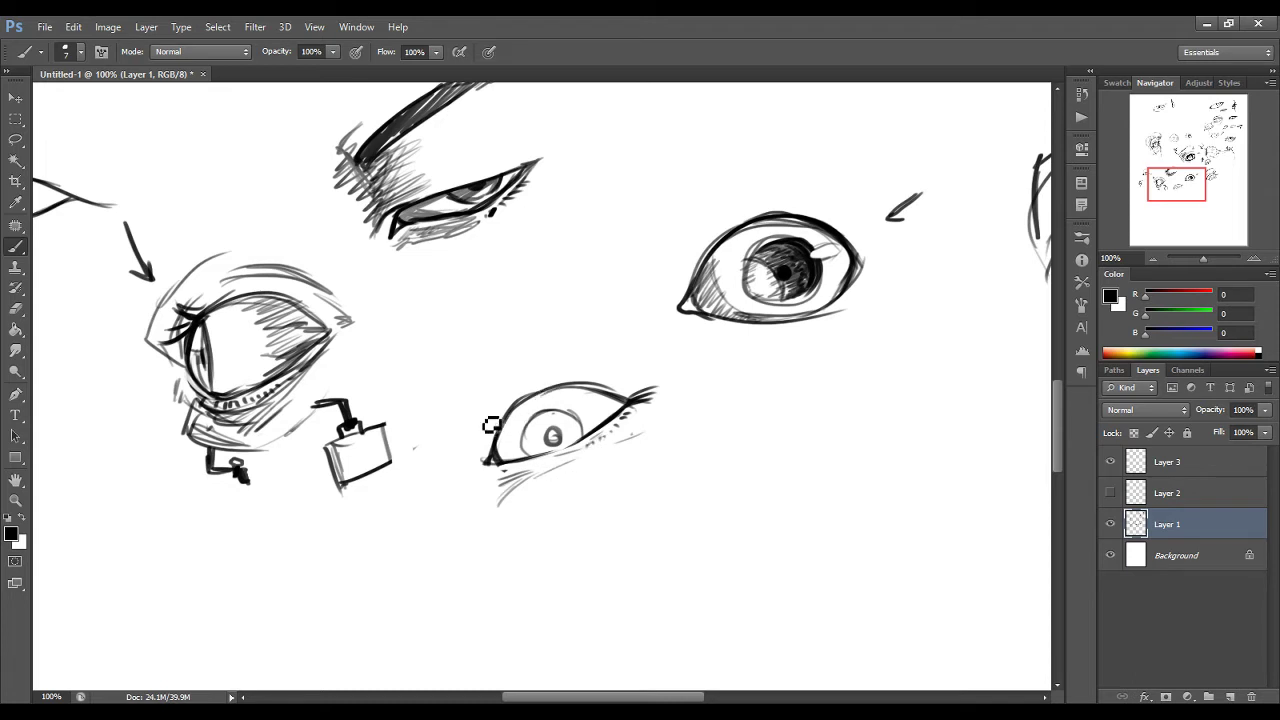
Step: Draw the fold around the slanted eye's inner corner and a light curved brow guideline above it
{"action": "left_click_drag", "start_coordinate": [484, 395], "coordinate": [484, 472]}
{"action": "mouse_move", "coordinate": [467, 429]}
{"action": "left_mouse_down"}
{"action": "mouse_move", "coordinate": [524, 384]}
{"action": "mouse_move", "coordinate": [503, 395]}
{"action": "mouse_move", "coordinate": [481, 444]}
{"action": "mouse_move", "coordinate": [464, 370]}
{"action": "mouse_move", "coordinate": [457, 414]}
{"action": "mouse_move", "coordinate": [465, 359]}
{"action": "mouse_move", "coordinate": [448, 417]}
{"action": "mouse_move", "coordinate": [497, 322]}
{"action": "left_mouse_up"}
{"action": "left_click_drag", "start_coordinate": [452, 376], "coordinate": [522, 298]}
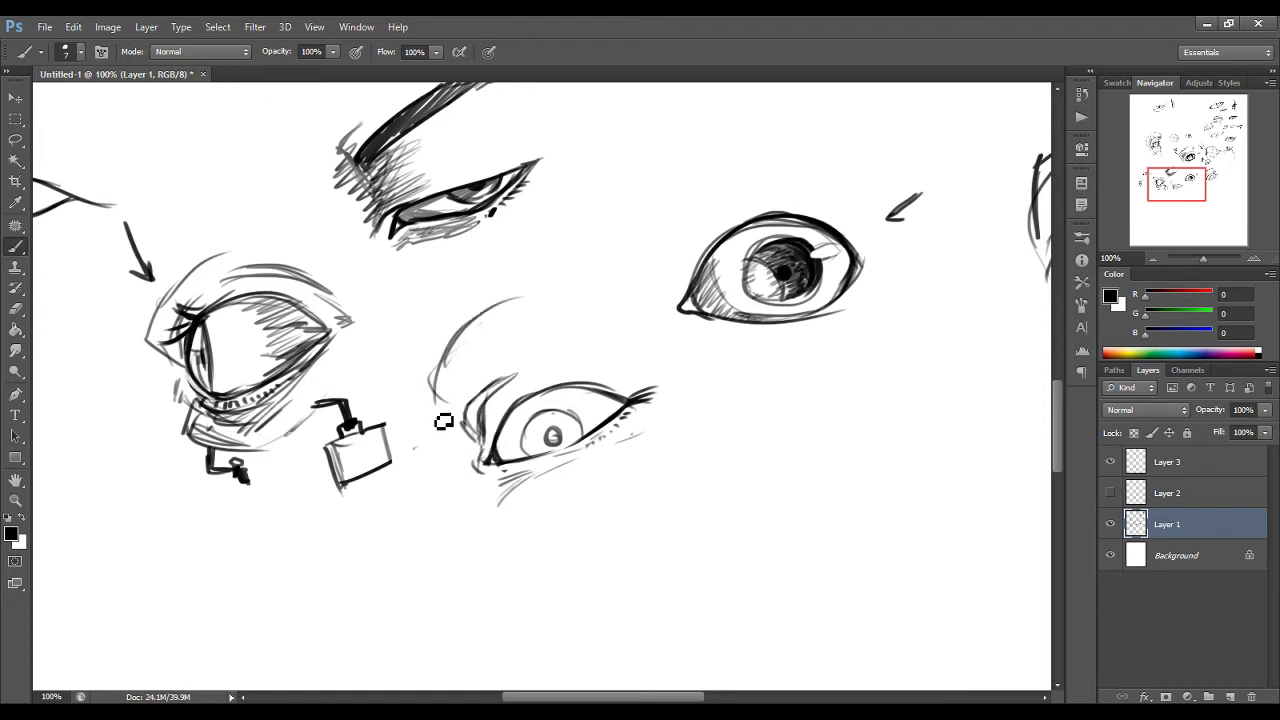
Step: Replace the curved brow guideline with a sharply angled, tapering eyebrow and extend the slanted eye's upper lid crease
{"action": "left_click", "coordinate": [14, 310]}
{"action": "left_click_drag", "start_coordinate": [444, 394], "coordinate": [436, 425]}
{"action": "key", "text": "b"}
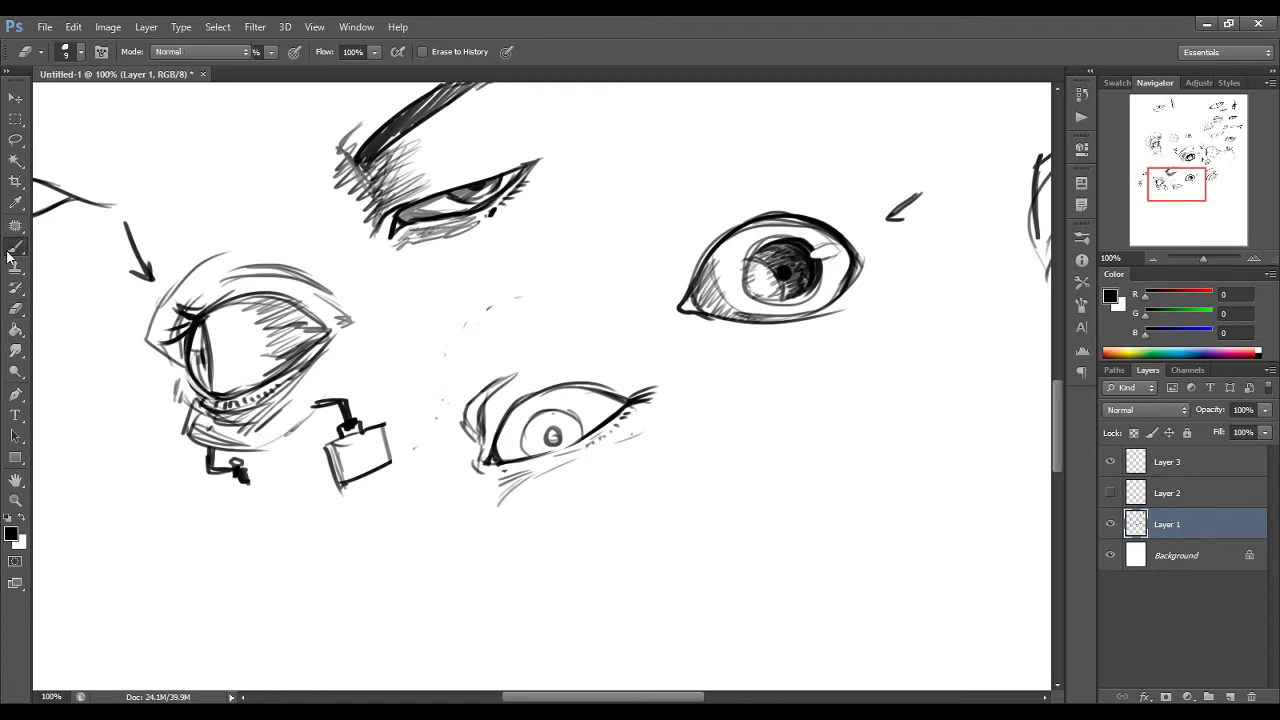
{"action": "mouse_move", "coordinate": [438, 404]}
{"action": "left_mouse_down"}
{"action": "mouse_move", "coordinate": [491, 331]}
{"action": "mouse_move", "coordinate": [465, 389]}
{"action": "mouse_move", "coordinate": [509, 314]}
{"action": "mouse_move", "coordinate": [568, 268]}
{"action": "left_mouse_up"}
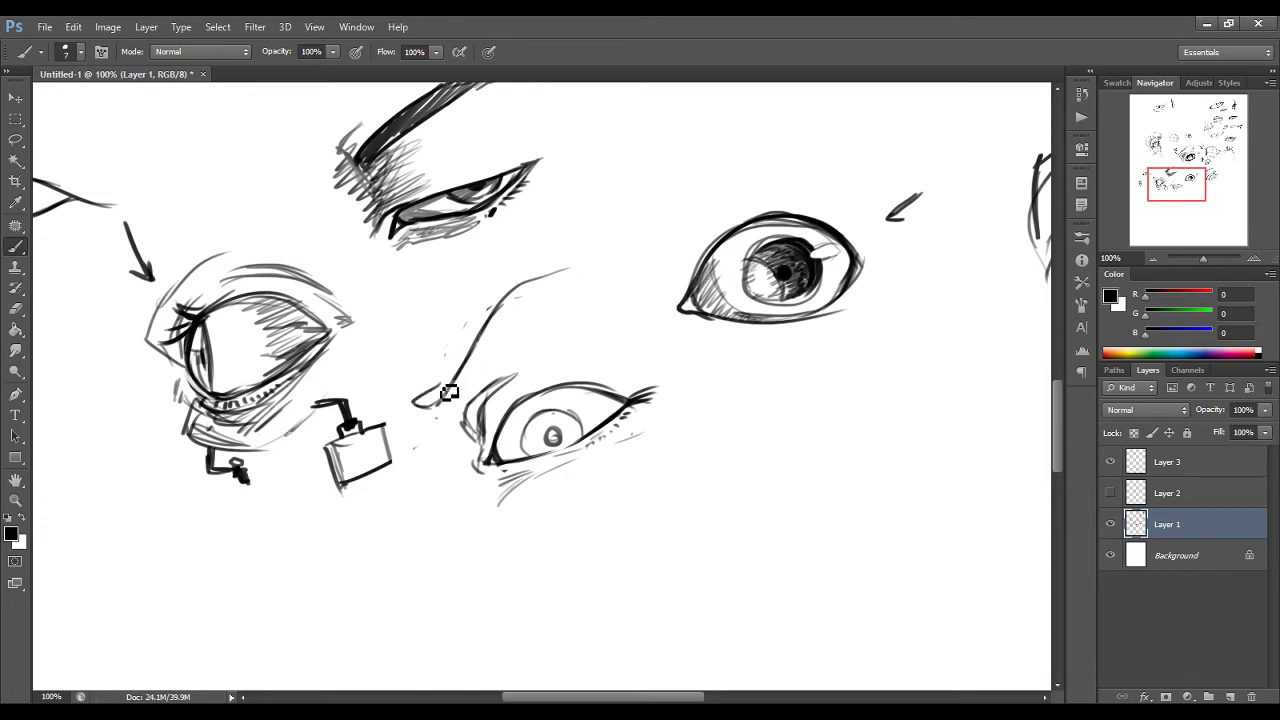
{"action": "left_click_drag", "start_coordinate": [448, 392], "coordinate": [490, 300]}
{"action": "mouse_move", "coordinate": [462, 365]}
{"action": "left_mouse_down"}
{"action": "mouse_move", "coordinate": [512, 265]}
{"action": "mouse_move", "coordinate": [500, 281]}
{"action": "mouse_move", "coordinate": [523, 257]}
{"action": "mouse_move", "coordinate": [616, 252]}
{"action": "mouse_move", "coordinate": [524, 289]}
{"action": "left_mouse_up"}
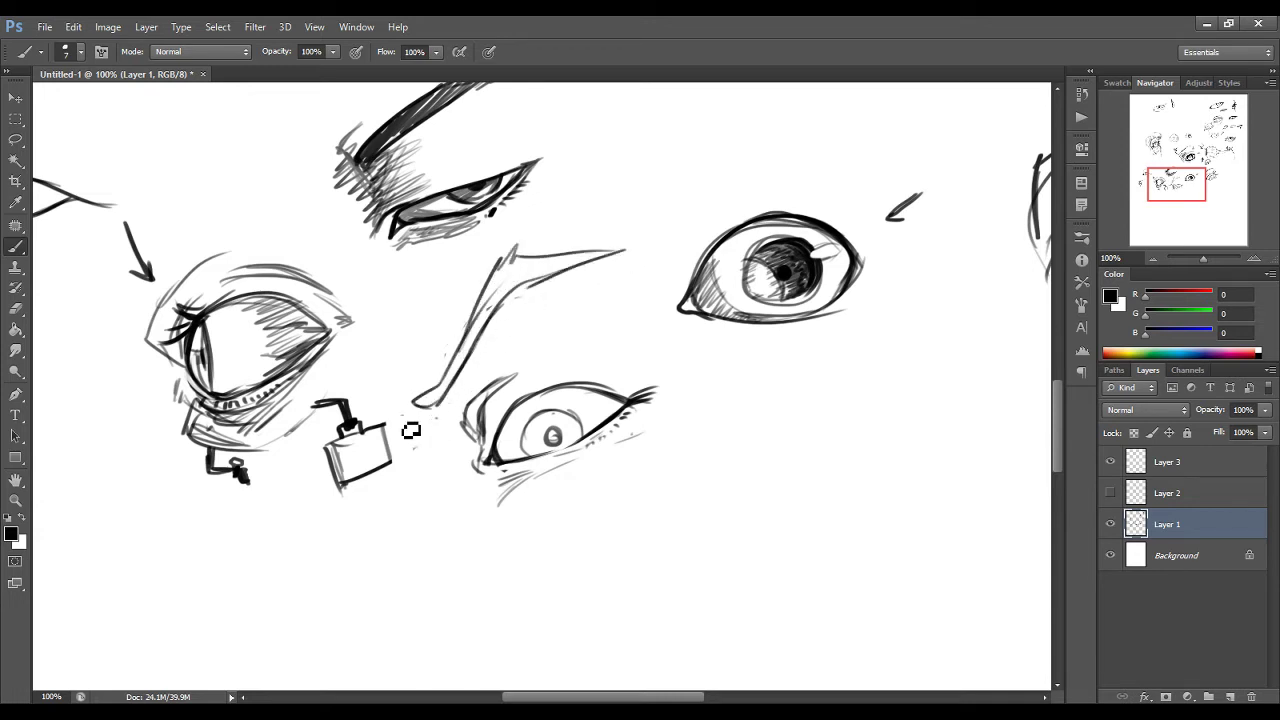
{"action": "mouse_move", "coordinate": [402, 417]}
{"action": "left_mouse_down"}
{"action": "mouse_move", "coordinate": [479, 418]}
{"action": "mouse_move", "coordinate": [550, 357]}
{"action": "left_mouse_up"}
Step: Draw a light-direction arrow below the slanted eye, aimed up at its iris, then fill the pupil solid and hatch the iris
{"action": "mouse_move", "coordinate": [600, 514]}
{"action": "left_mouse_down"}
{"action": "mouse_move", "coordinate": [612, 535]}
{"action": "mouse_move", "coordinate": [622, 525]}
{"action": "mouse_move", "coordinate": [652, 545]}
{"action": "left_mouse_up"}
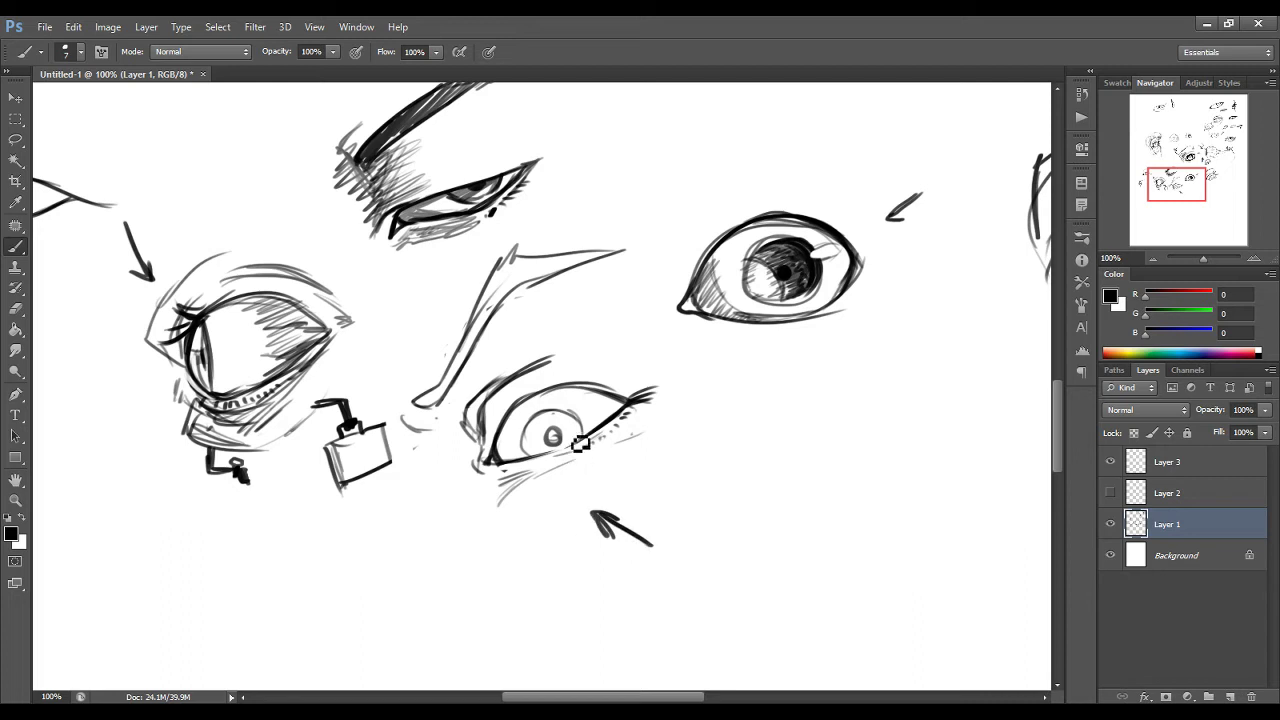
{"action": "left_click_drag", "start_coordinate": [588, 436], "coordinate": [571, 440]}
{"action": "left_click", "coordinate": [15, 309]}
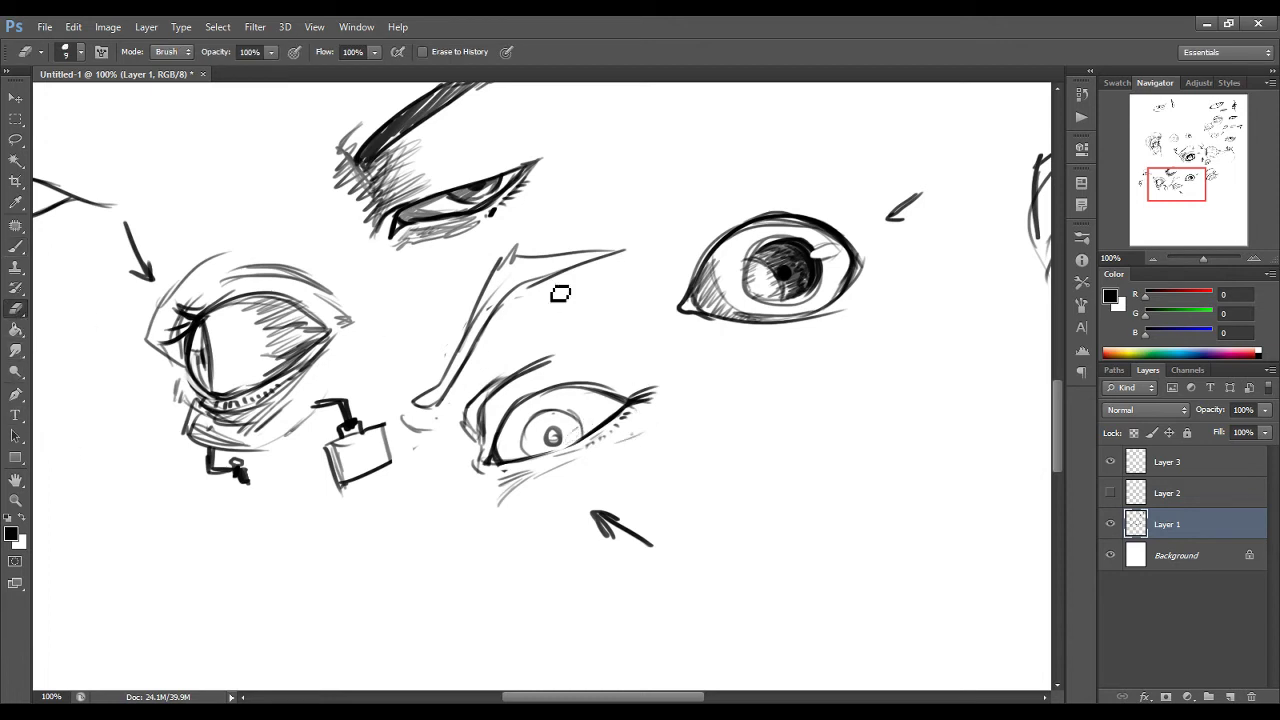
{"action": "left_click", "coordinate": [15, 248]}
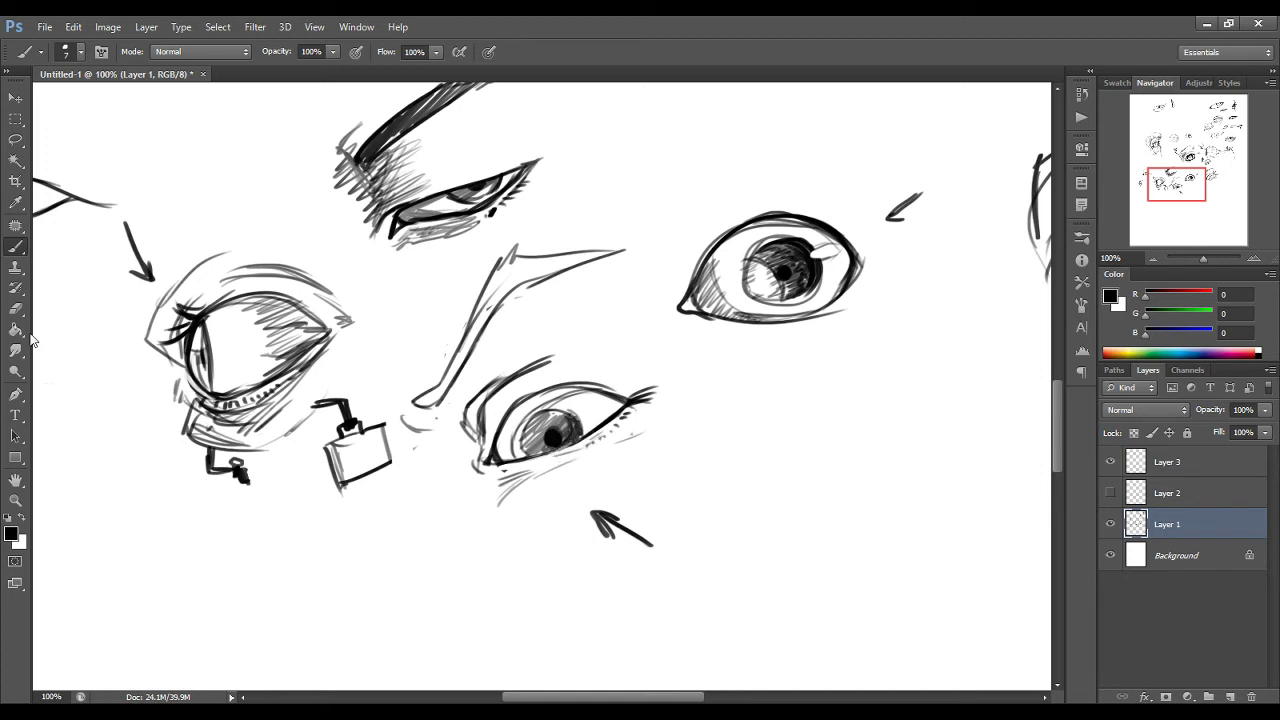
Step: Erase lit patches on the inner side of the slanted eye's iris and hatch shadow on the eyeball beneath the upper lid and in both corners
{"action": "key", "text": "e"}
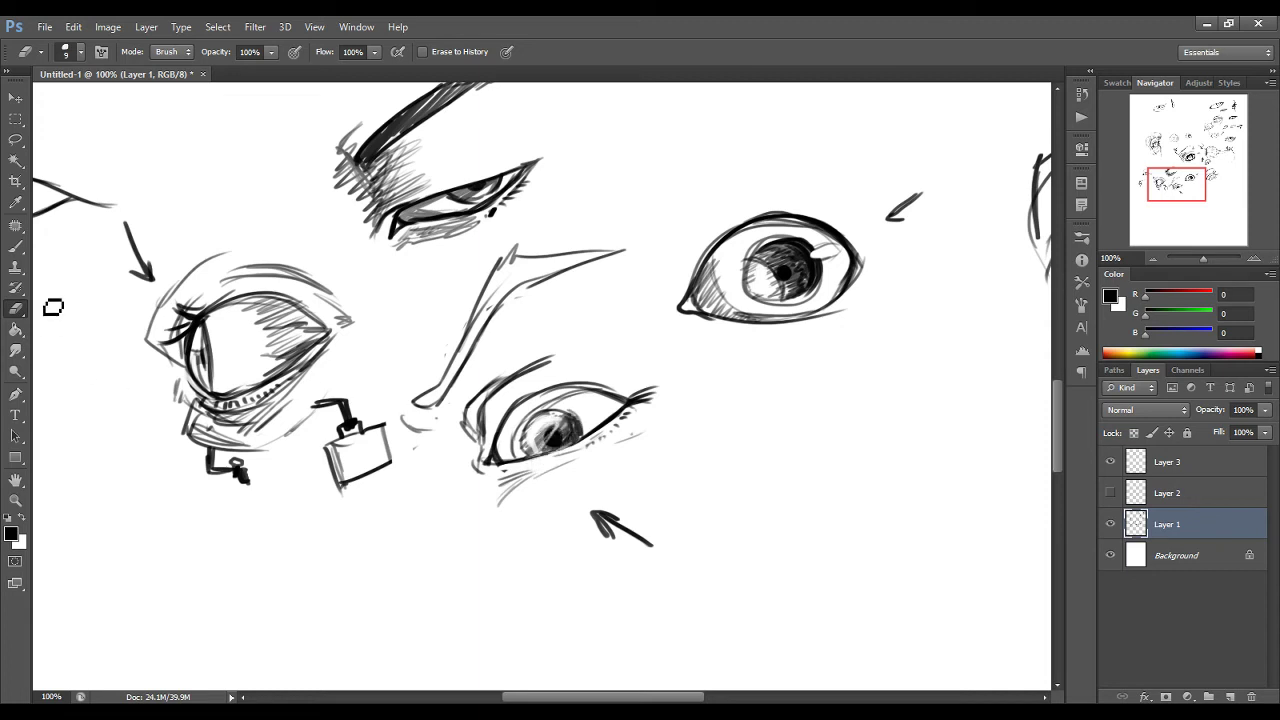
{"action": "left_click", "coordinate": [15, 247]}
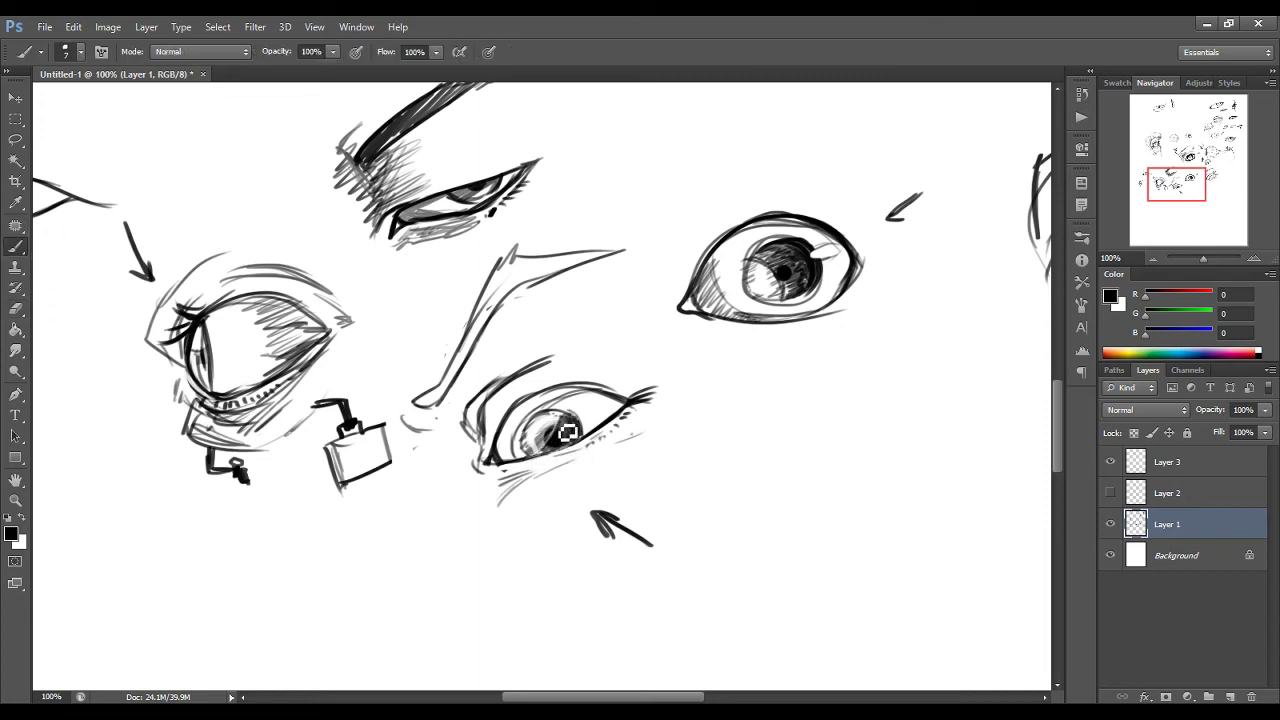
{"action": "mouse_move", "coordinate": [566, 431]}
{"action": "left_mouse_down"}
{"action": "mouse_move", "coordinate": [534, 467]}
{"action": "mouse_move", "coordinate": [586, 403]}
{"action": "mouse_move", "coordinate": [532, 416]}
{"action": "mouse_move", "coordinate": [546, 412]}
{"action": "mouse_move", "coordinate": [513, 470]}
{"action": "left_mouse_up"}
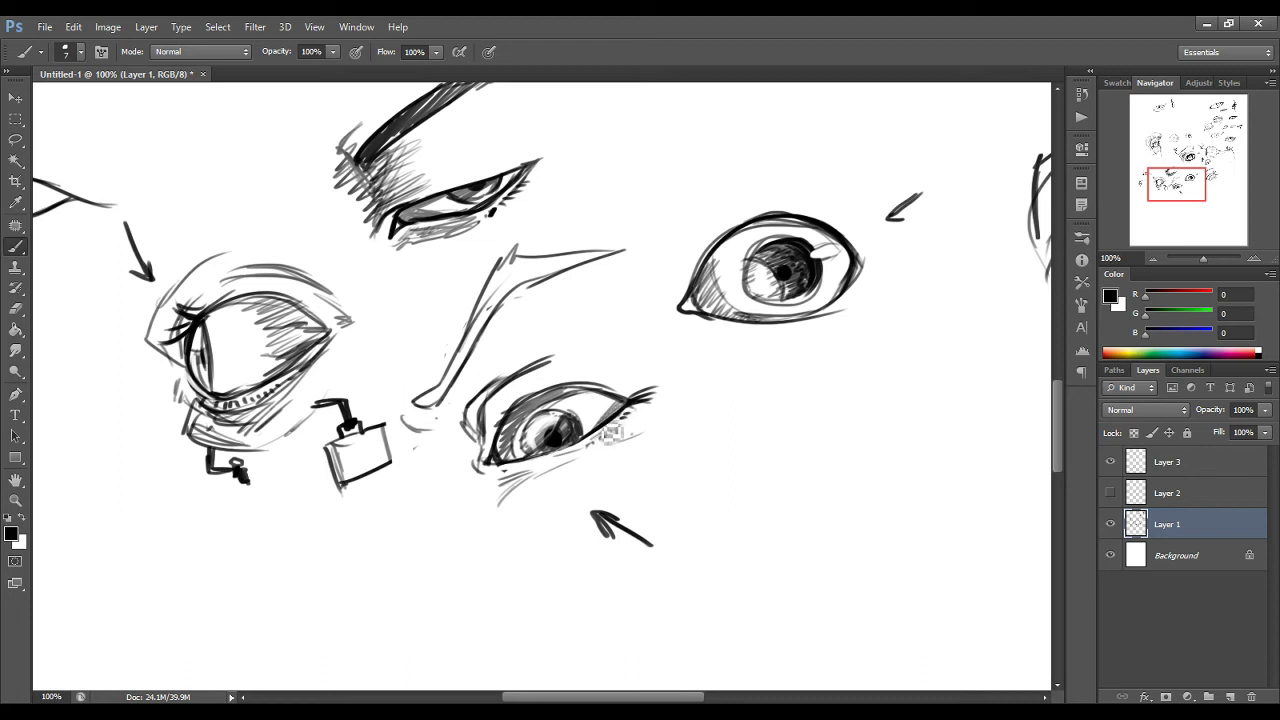
Step: Refine the highlights in the slanted eye's iris by erasing small spots and redrawing the dark outer edge near the lower lid
{"action": "left_click", "coordinate": [15, 308]}
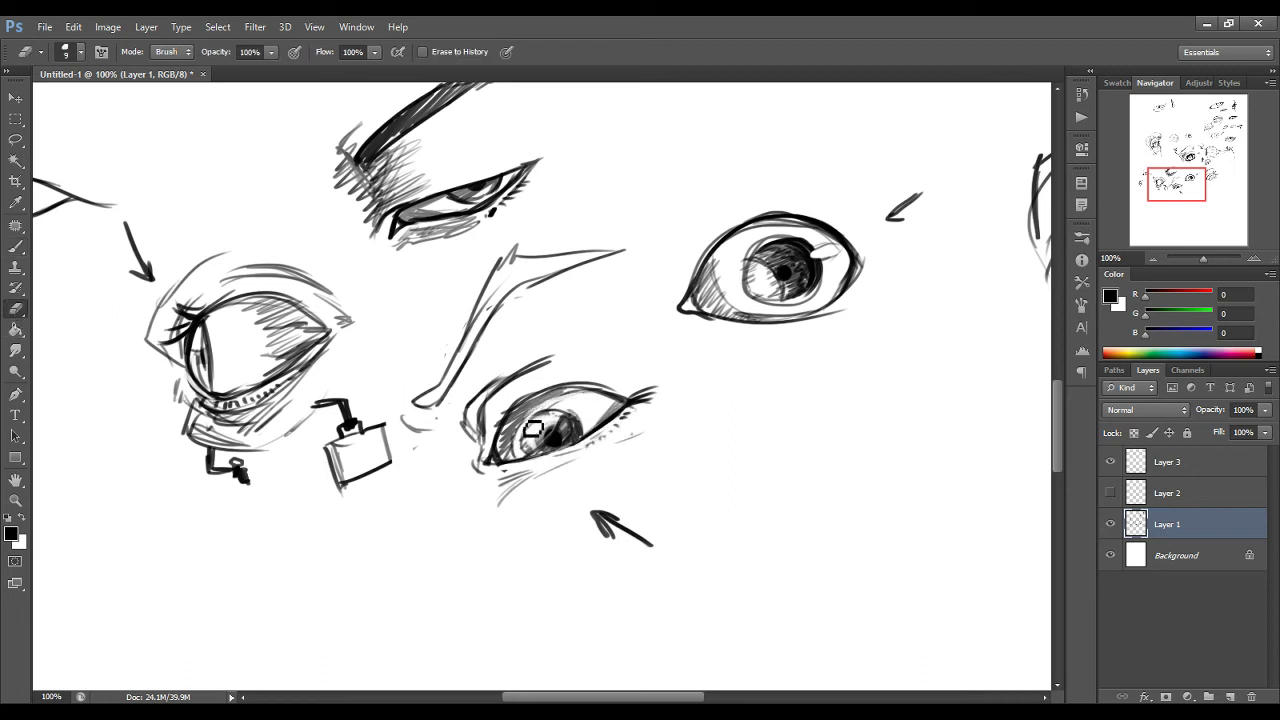
{"action": "left_click_drag", "start_coordinate": [590, 434], "coordinate": [590, 440]}
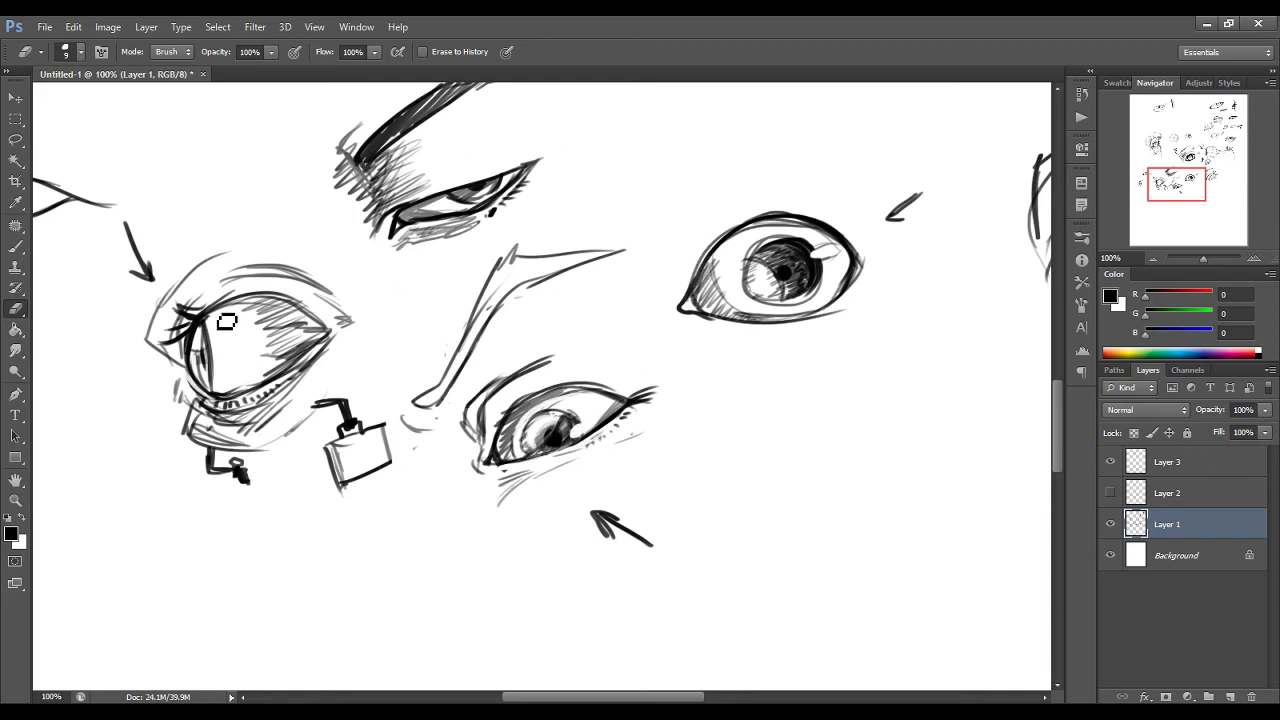
{"action": "left_click", "coordinate": [21, 250]}
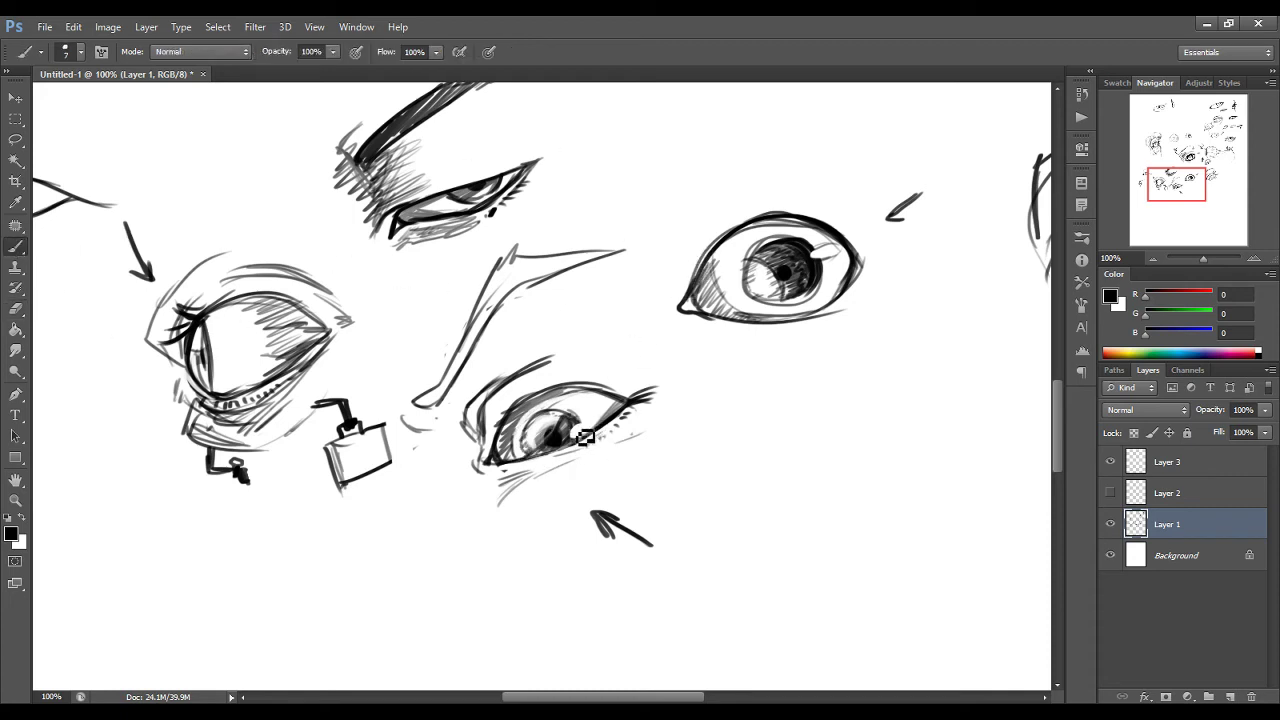
{"action": "mouse_move", "coordinate": [584, 441]}
{"action": "left_mouse_down"}
{"action": "mouse_move", "coordinate": [606, 428]}
{"action": "mouse_move", "coordinate": [582, 438]}
{"action": "left_mouse_up"}
{"action": "left_click", "coordinate": [15, 308]}
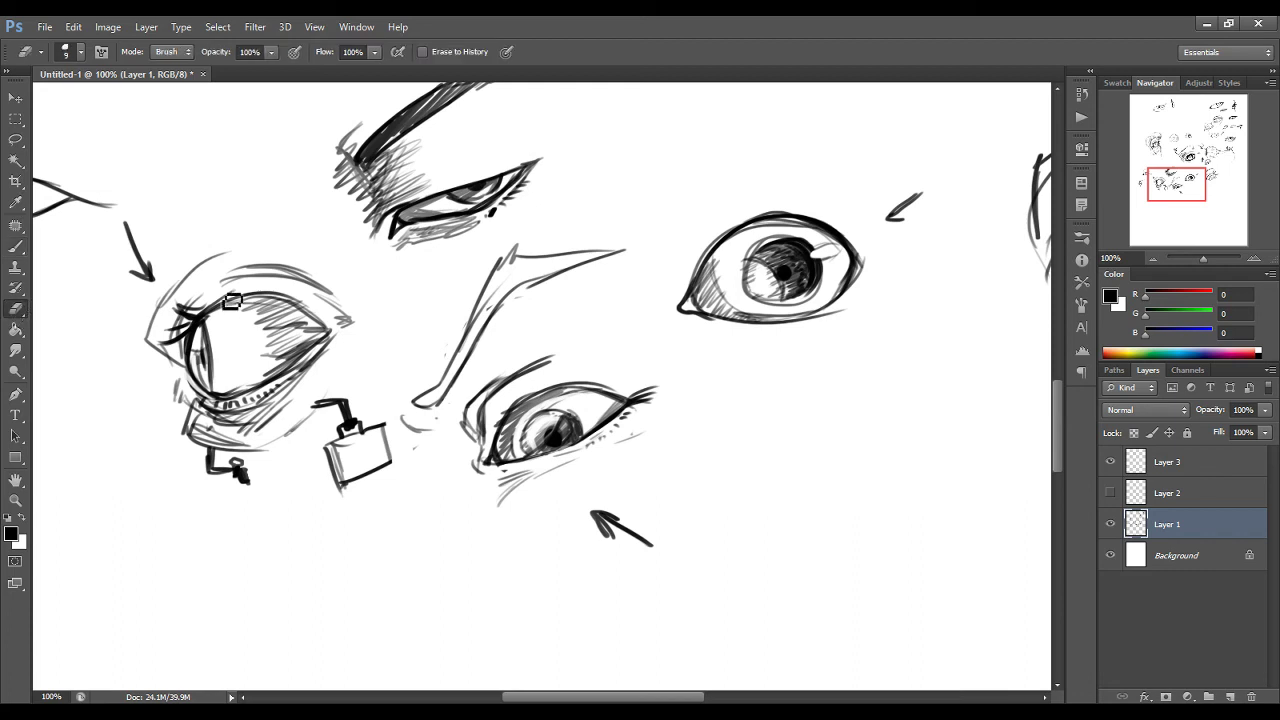
{"action": "left_click", "coordinate": [586, 427]}
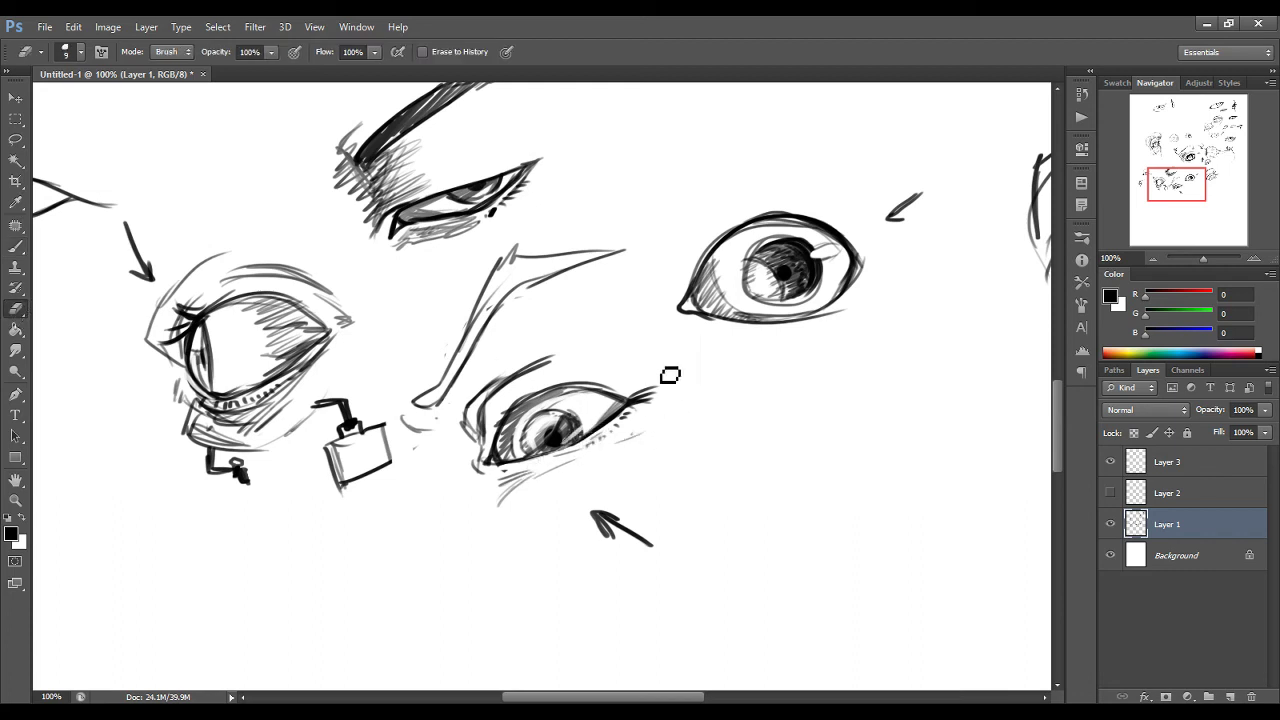
{"action": "left_click", "coordinate": [15, 247]}
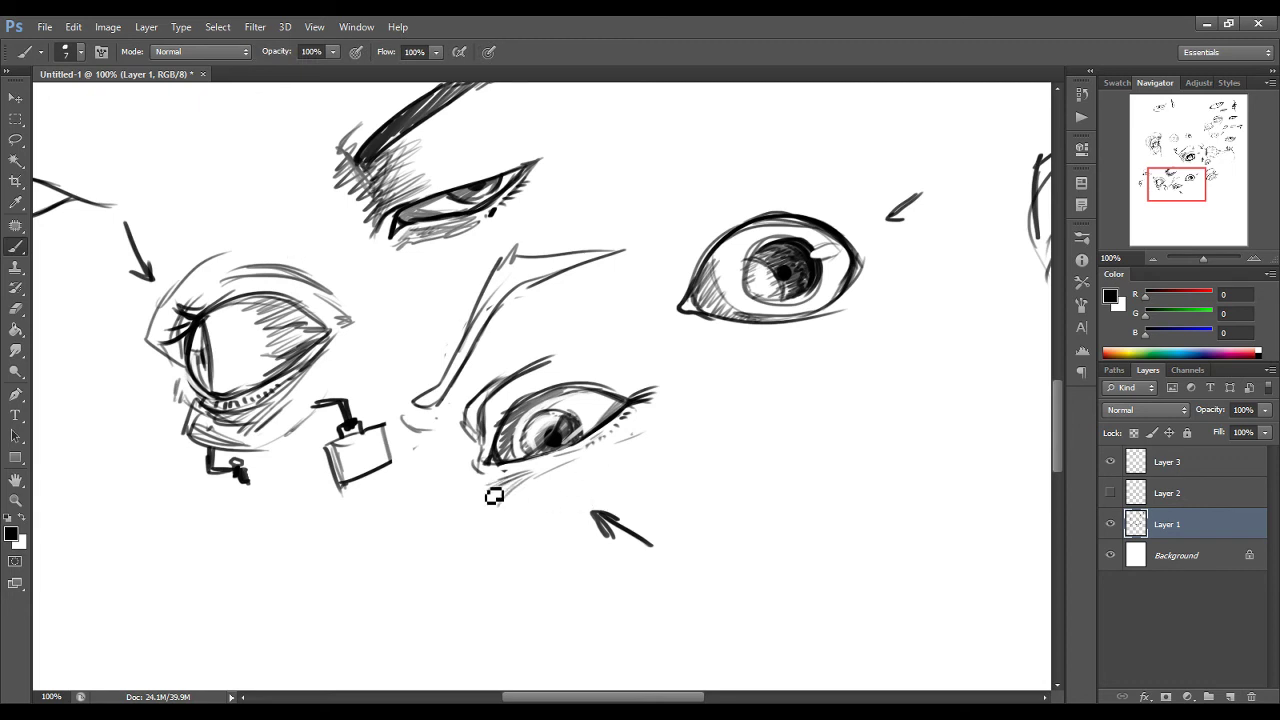
Step: Hatch shadows around the slanted eye's inner corner, below the lower lid and across the eyebrow, and add a light curve above the outer corner
{"action": "mouse_move", "coordinate": [494, 496]}
{"action": "left_mouse_down"}
{"action": "mouse_move", "coordinate": [572, 475]}
{"action": "mouse_move", "coordinate": [517, 543]}
{"action": "mouse_move", "coordinate": [565, 494]}
{"action": "mouse_move", "coordinate": [539, 488]}
{"action": "mouse_move", "coordinate": [565, 480]}
{"action": "mouse_move", "coordinate": [534, 508]}
{"action": "mouse_move", "coordinate": [593, 484]}
{"action": "left_mouse_up"}
{"action": "mouse_move", "coordinate": [494, 426]}
{"action": "left_mouse_down"}
{"action": "mouse_move", "coordinate": [487, 476]}
{"action": "mouse_move", "coordinate": [508, 423]}
{"action": "mouse_move", "coordinate": [564, 383]}
{"action": "mouse_move", "coordinate": [470, 415]}
{"action": "mouse_move", "coordinate": [530, 378]}
{"action": "mouse_move", "coordinate": [460, 418]}
{"action": "mouse_move", "coordinate": [453, 379]}
{"action": "left_mouse_up"}
{"action": "mouse_move", "coordinate": [556, 278]}
{"action": "left_mouse_down"}
{"action": "mouse_move", "coordinate": [646, 306]}
{"action": "mouse_move", "coordinate": [564, 288]}
{"action": "mouse_move", "coordinate": [693, 272]}
{"action": "mouse_move", "coordinate": [686, 237]}
{"action": "left_mouse_up"}
{"action": "mouse_move", "coordinate": [645, 372]}
{"action": "left_mouse_down"}
{"action": "mouse_move", "coordinate": [677, 352]}
{"action": "mouse_move", "coordinate": [676, 295]}
{"action": "mouse_move", "coordinate": [697, 294]}
{"action": "mouse_move", "coordinate": [588, 299]}
{"action": "mouse_move", "coordinate": [598, 279]}
{"action": "mouse_move", "coordinate": [564, 255]}
{"action": "mouse_move", "coordinate": [501, 276]}
{"action": "mouse_move", "coordinate": [517, 263]}
{"action": "mouse_move", "coordinate": [467, 310]}
{"action": "mouse_move", "coordinate": [419, 404]}
{"action": "mouse_move", "coordinate": [431, 399]}
{"action": "mouse_move", "coordinate": [443, 427]}
{"action": "mouse_move", "coordinate": [494, 431]}
{"action": "mouse_move", "coordinate": [460, 504]}
{"action": "mouse_move", "coordinate": [491, 492]}
{"action": "mouse_move", "coordinate": [505, 502]}
{"action": "mouse_move", "coordinate": [469, 591]}
{"action": "left_mouse_up"}
Step: Draw a slanted line with a second line branching from its middle in the empty area beside the slanted eye's light arrow
{"action": "left_click_drag", "start_coordinate": [710, 448], "coordinate": [742, 524]}
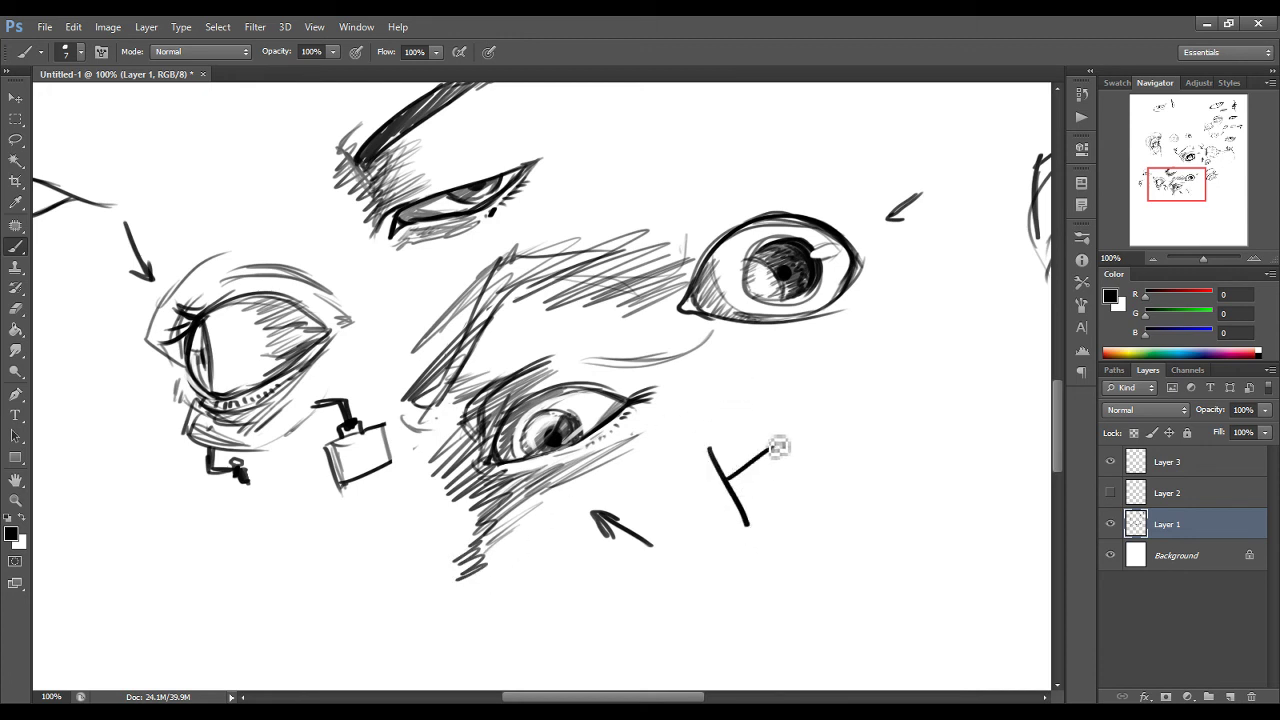